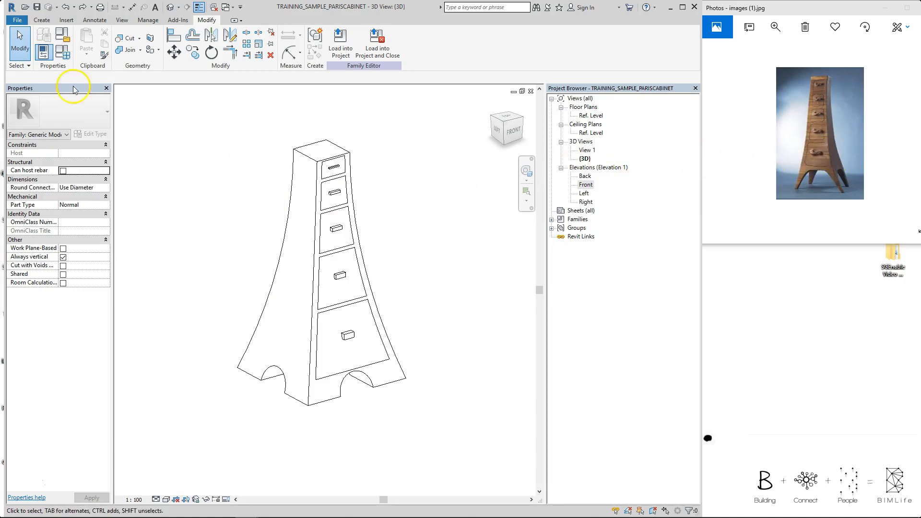
Create a new family from the Metric Generic Model template
{"action": "left_click", "coordinate": [16, 19]}
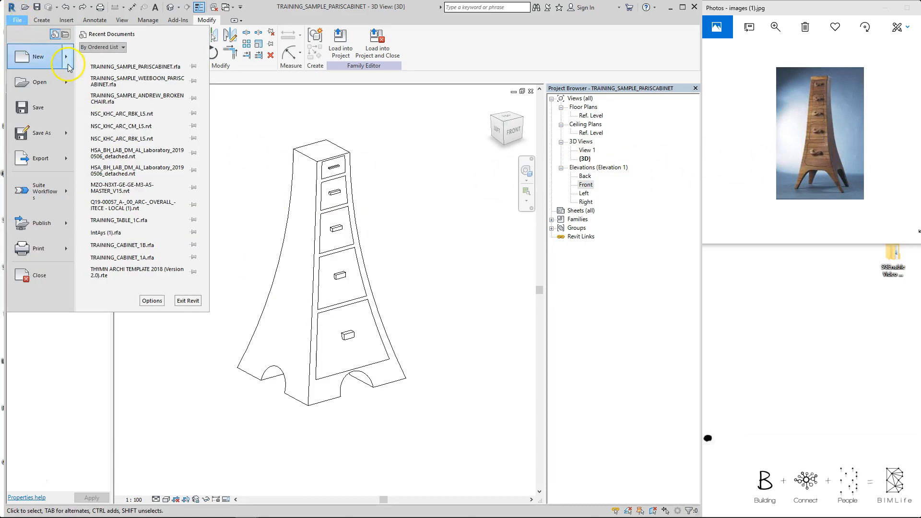
{"action": "left_click", "coordinate": [67, 58]}
{"action": "left_click", "coordinate": [111, 88]}
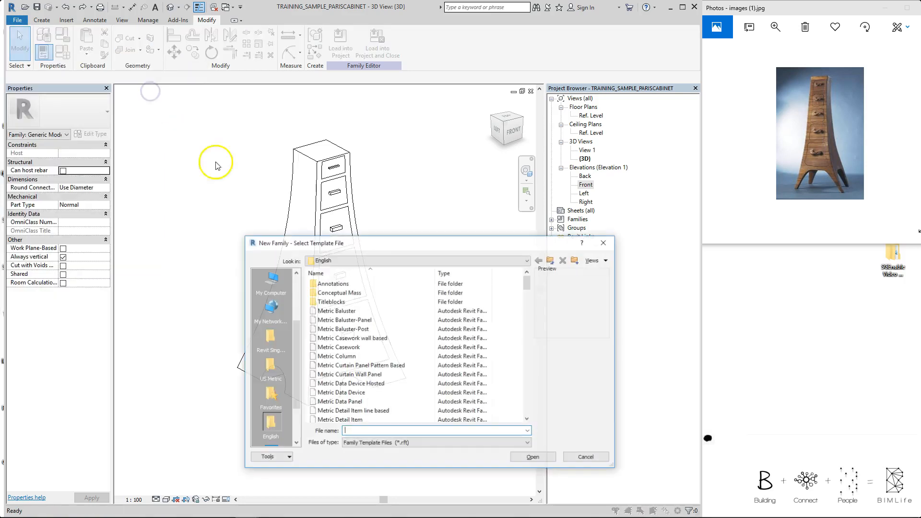
{"action": "scroll", "coordinate": [408, 344], "scroll_direction": "down", "scroll_amount": 7}
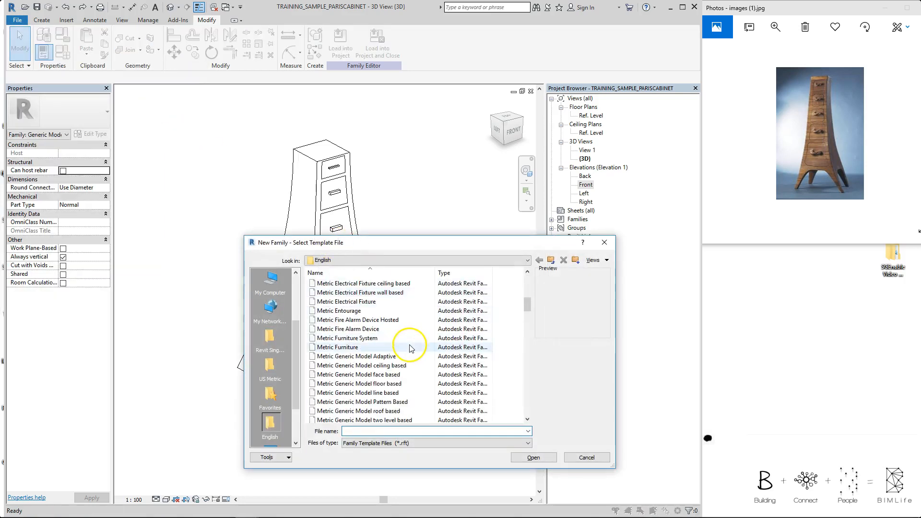
{"action": "left_click", "coordinate": [360, 384]}
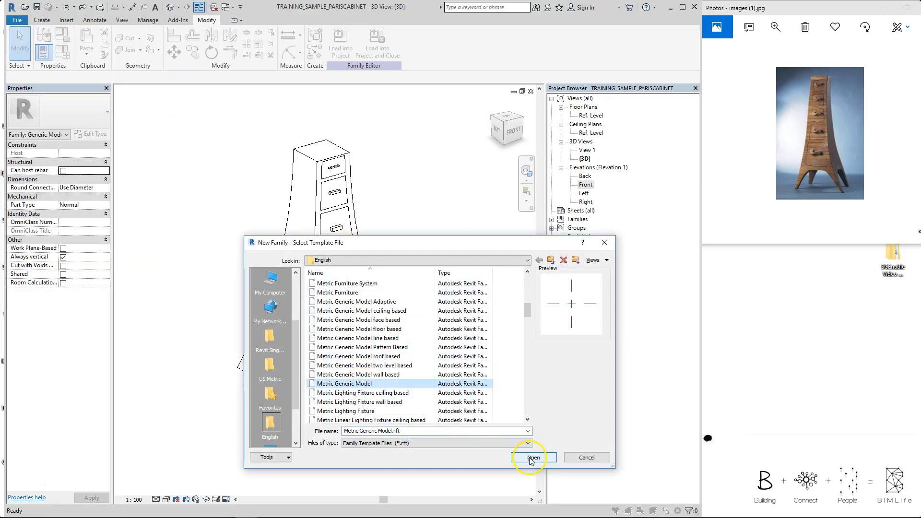
{"action": "left_click", "coordinate": [532, 458]}
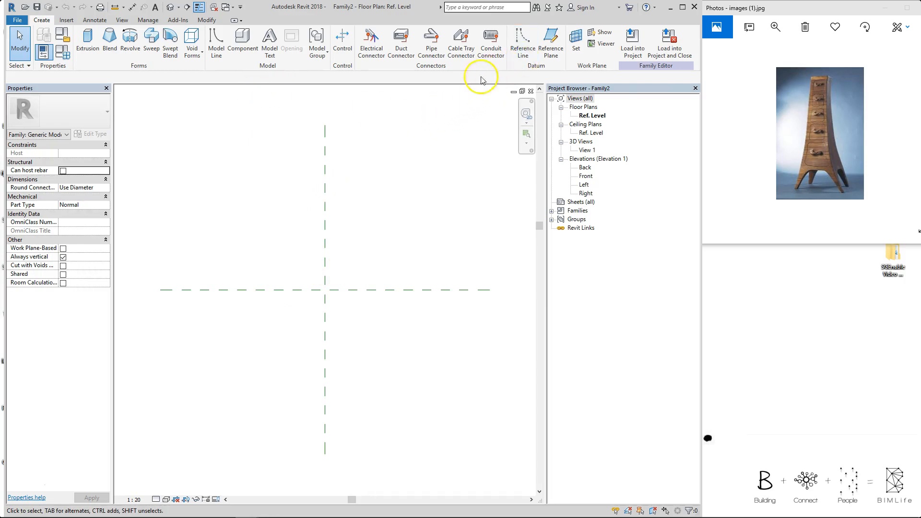
Draw two vertical reference planes in plan, one about 600 mm to each side of the vertical centre plane
{"action": "key", "text": "r"}
{"action": "key", "text": "p"}
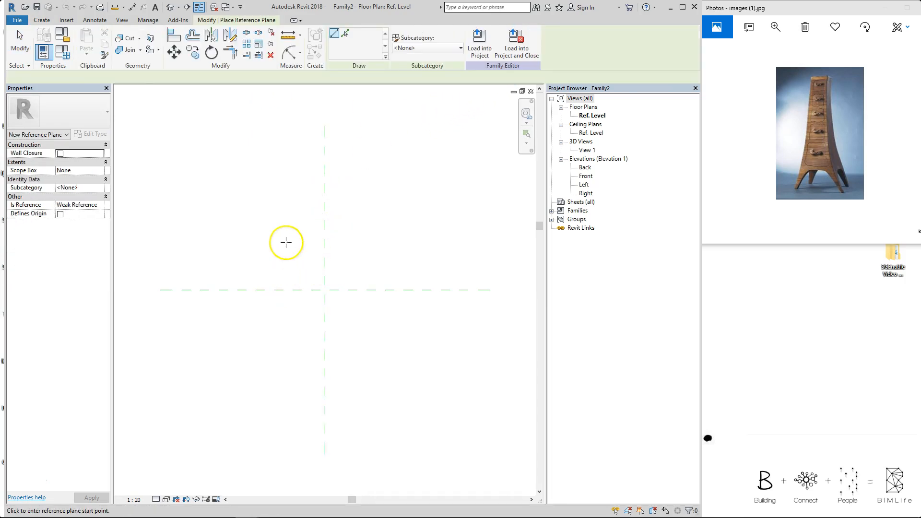
{"action": "left_click", "coordinate": [277, 214]}
{"action": "left_click", "coordinate": [275, 366]}
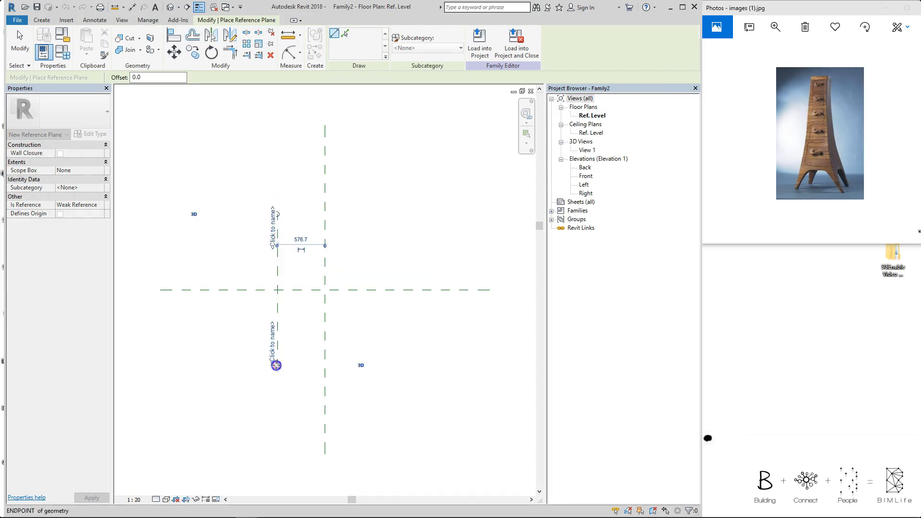
{"action": "left_click", "coordinate": [374, 215]}
{"action": "left_click", "coordinate": [379, 366]}
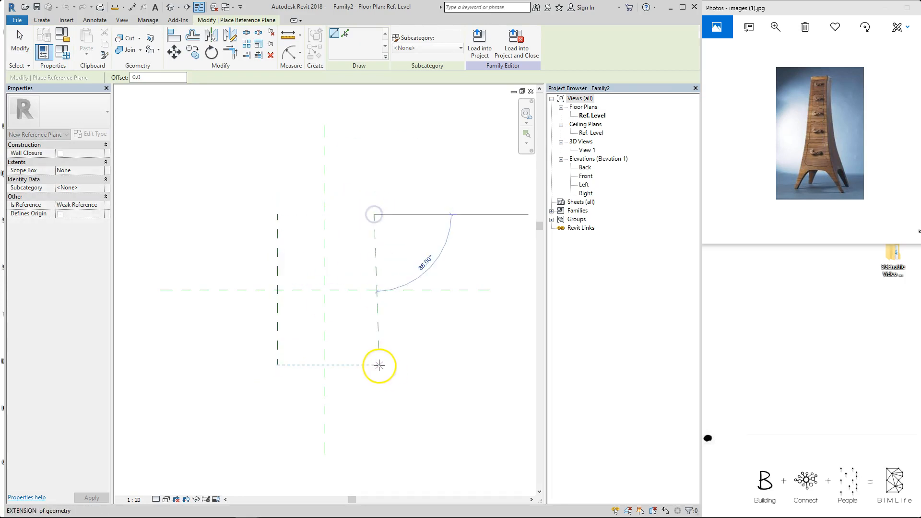
Draw two horizontal reference planes, about 597 mm above and 520 mm below the horizontal centre plane
{"action": "left_click", "coordinate": [272, 243]}
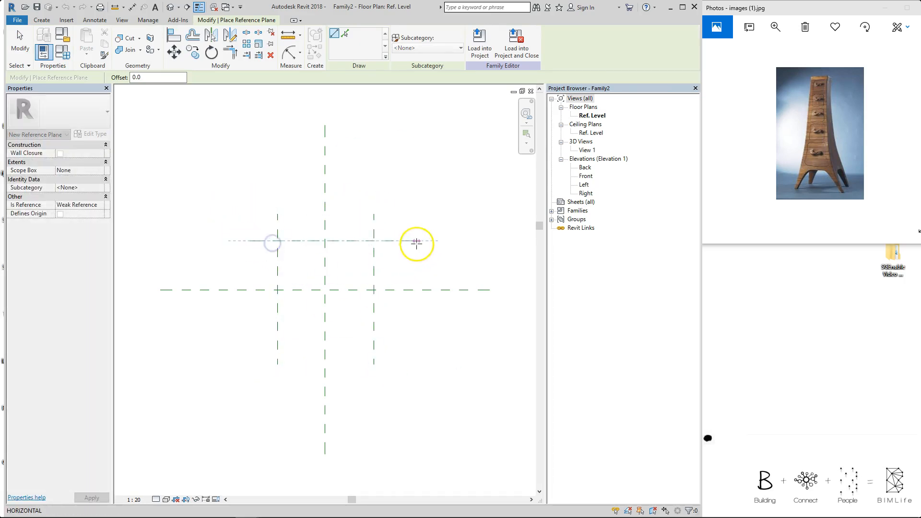
{"action": "left_click", "coordinate": [416, 240]}
{"action": "left_click", "coordinate": [252, 333]}
{"action": "left_click", "coordinate": [416, 333]}
{"action": "key", "text": "Escape"}
Dimension the vertical planes to the centre plane with equal spacing, plus an overall dimension between the outer two
{"action": "key", "text": "d"}
{"action": "key", "text": "i"}
{"action": "left_click", "coordinate": [277, 224]}
{"action": "left_click", "coordinate": [326, 219]}
{"action": "left_click", "coordinate": [375, 222]}
{"action": "left_click", "coordinate": [355, 207]}
{"action": "left_click", "coordinate": [324, 187]}
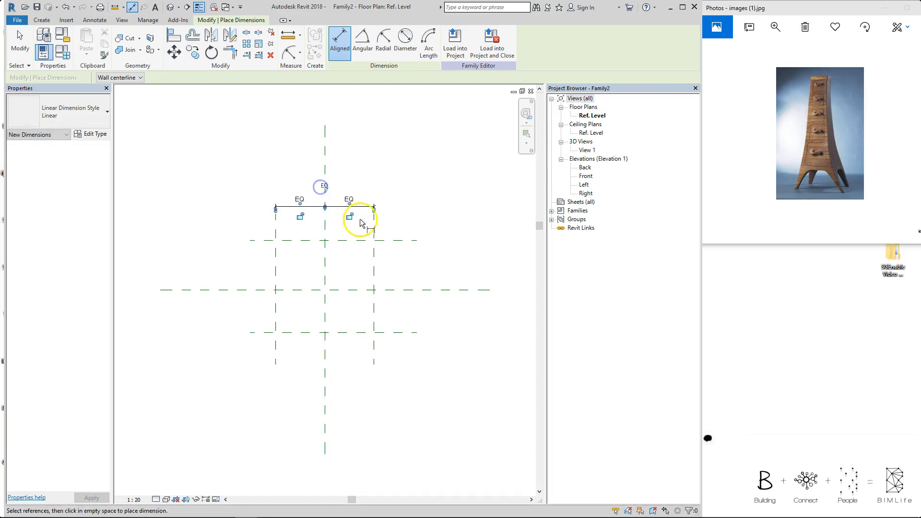
Dimension the horizontal planes to the centre plane with equal spacing, plus an overall dimension between the outer two
{"action": "left_click", "coordinate": [257, 239]}
{"action": "left_click", "coordinate": [263, 292]}
{"action": "left_click", "coordinate": [260, 333]}
{"action": "left_click", "coordinate": [254, 313]}
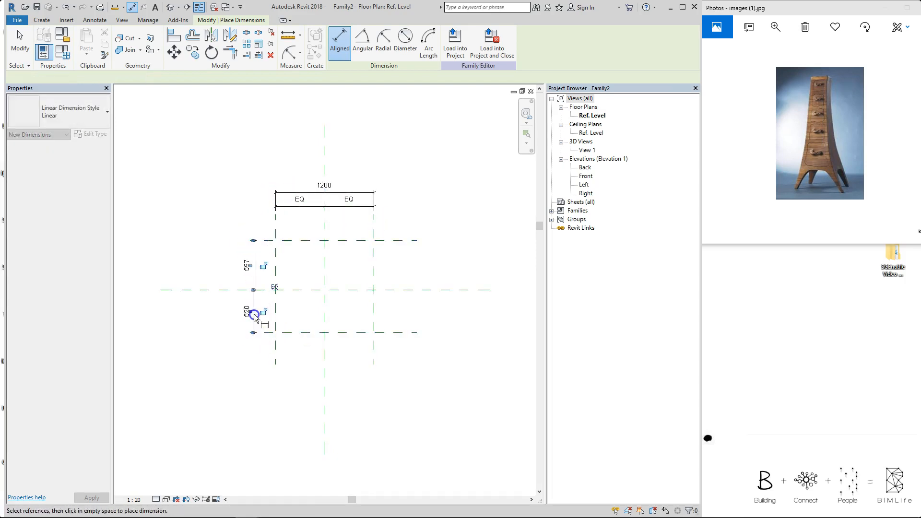
{"action": "left_click", "coordinate": [276, 288]}
{"action": "left_click", "coordinate": [266, 247]}
{"action": "left_click", "coordinate": [264, 333]}
{"action": "left_click", "coordinate": [241, 308]}
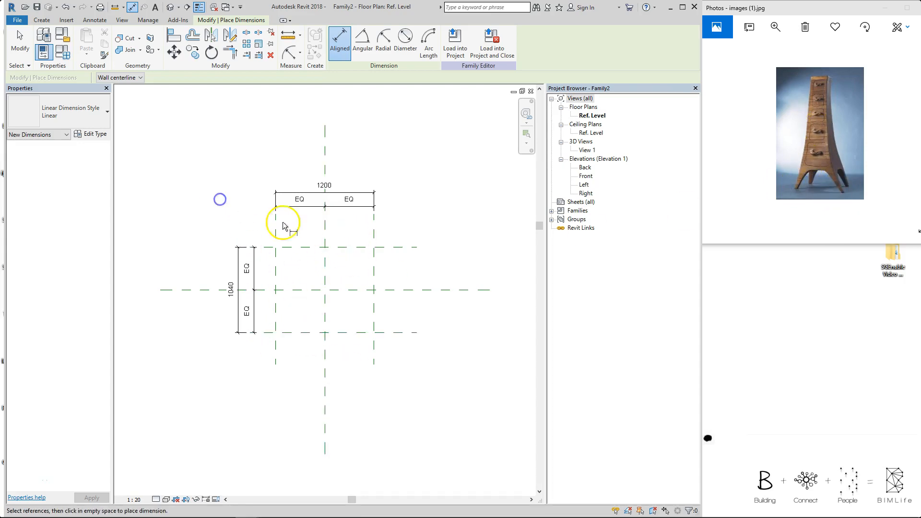
{"action": "middle_click_drag", "start_coordinate": [312, 212], "coordinate": [318, 191]}
{"action": "key", "text": "Escape"}
Label the overall dimension between the vertical planes with a new type parameter named BOTTOM_LENGTH
{"action": "left_click", "coordinate": [322, 174]}
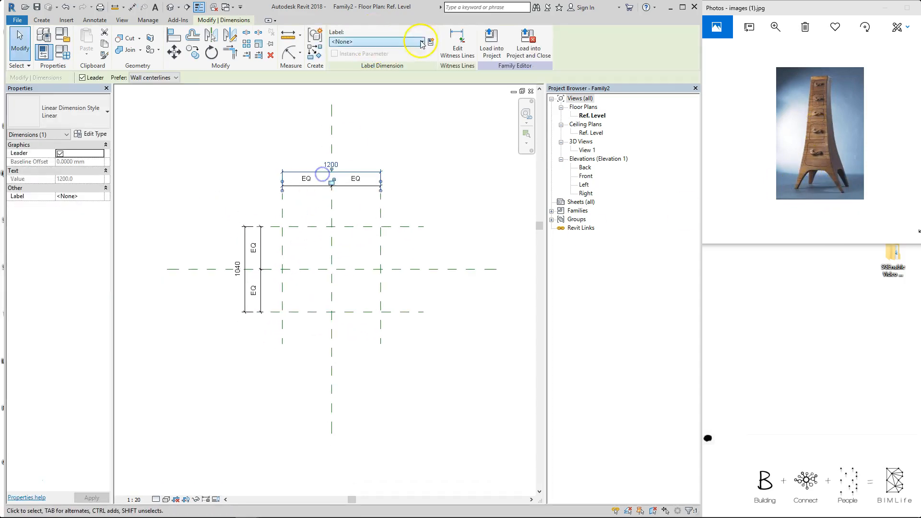
{"action": "left_click", "coordinate": [430, 43]}
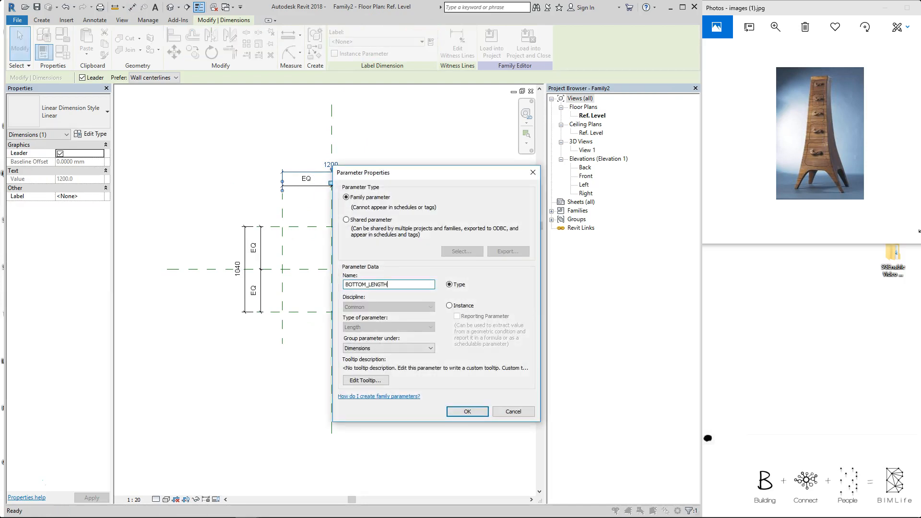
{"action": "key", "text": "Return"}
Label the overall dimension between the horizontal planes with BOTTOM_LENGTH, and look over the family types
{"action": "left_click", "coordinate": [245, 244]}
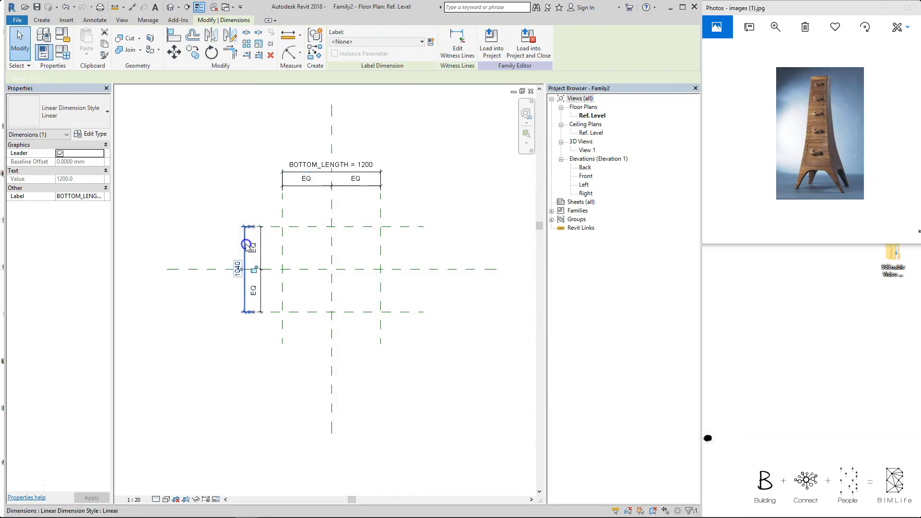
{"action": "left_click", "coordinate": [389, 42]}
{"action": "left_click", "coordinate": [396, 75]}
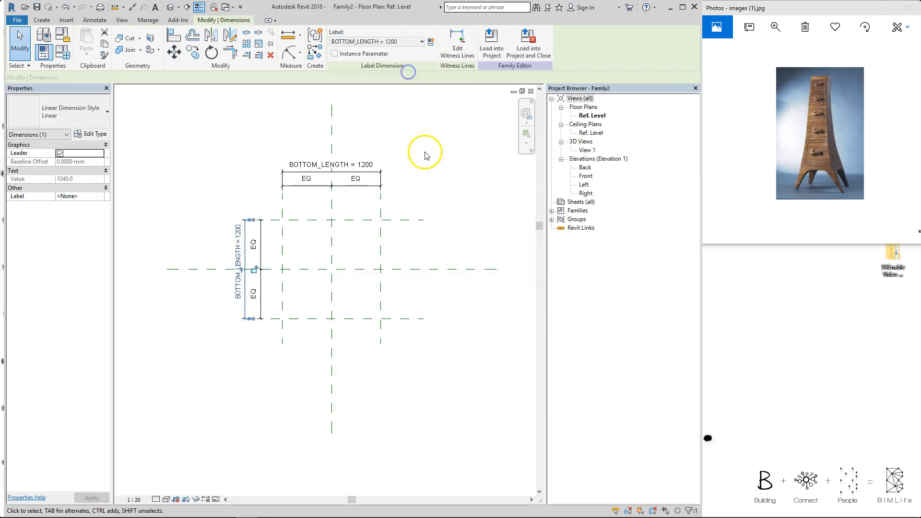
{"action": "left_click", "coordinate": [425, 153]}
{"action": "scroll", "coordinate": [448, 180], "scroll_direction": "down", "scroll_amount": 1}
{"action": "scroll", "coordinate": [413, 176], "scroll_direction": "up", "scroll_amount": 1}
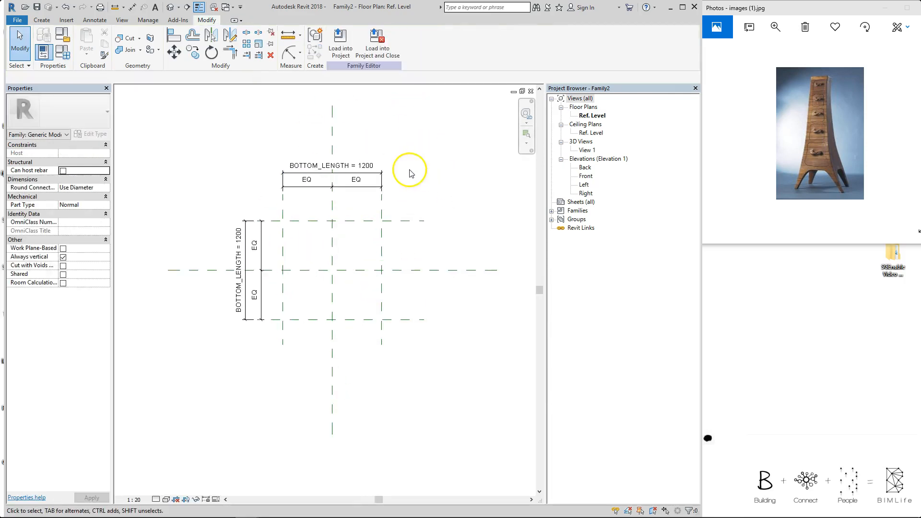
{"action": "key", "text": "t"}
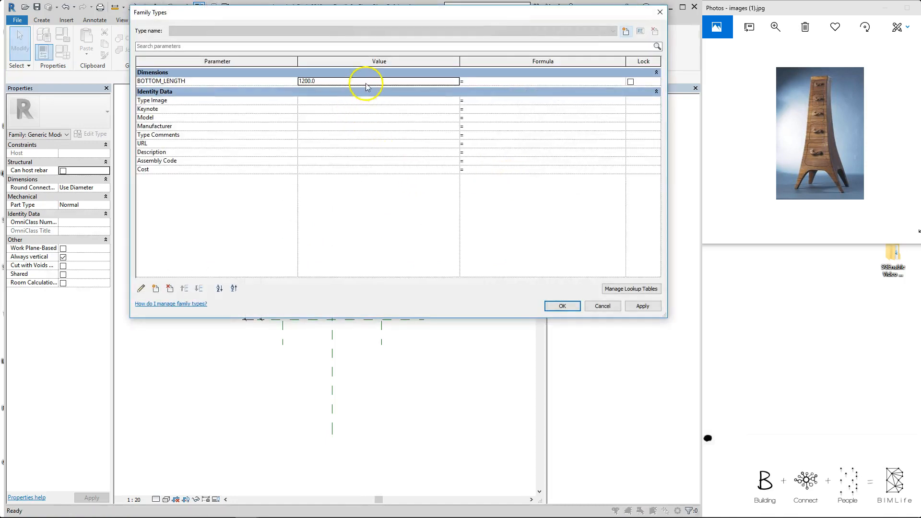
{"action": "key", "text": "Escape"}
Move the overall and equality dimensions farther outward from the reference planes on both sides
{"action": "left_click_drag", "start_coordinate": [357, 141], "coordinate": [331, 208]}
{"action": "mouse_move", "coordinate": [380, 127]}
{"action": "left_mouse_down"}
{"action": "mouse_move", "coordinate": [359, 190]}
{"action": "mouse_move", "coordinate": [364, 124]}
{"action": "left_mouse_up"}
{"action": "left_click_drag", "start_coordinate": [270, 229], "coordinate": [209, 232]}
{"action": "left_click", "coordinate": [231, 167]}
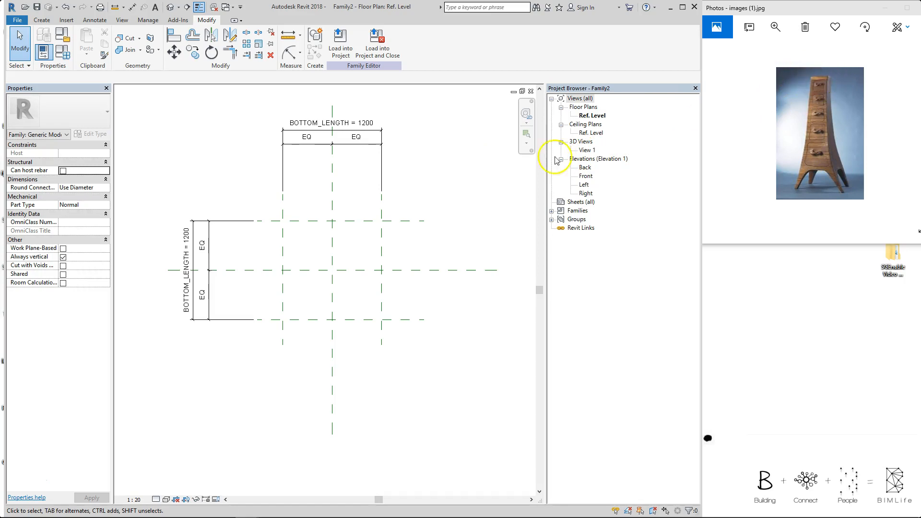
{"action": "left_click", "coordinate": [311, 178]}
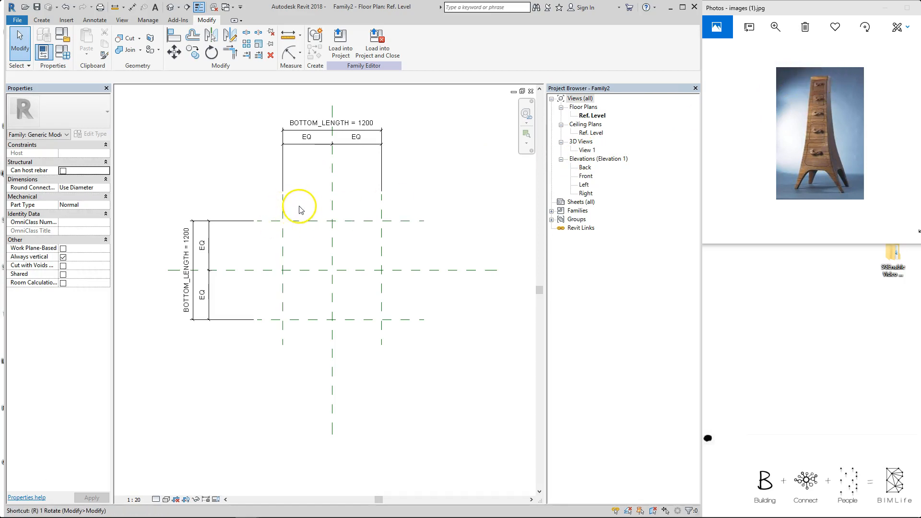
Draw two inner vertical reference planes, about 280 mm left and 300 mm right of the vertical centre plane
{"action": "key", "text": "r"}
{"action": "key", "text": "p"}
{"action": "left_click", "coordinate": [309, 198]}
{"action": "left_click", "coordinate": [309, 337]}
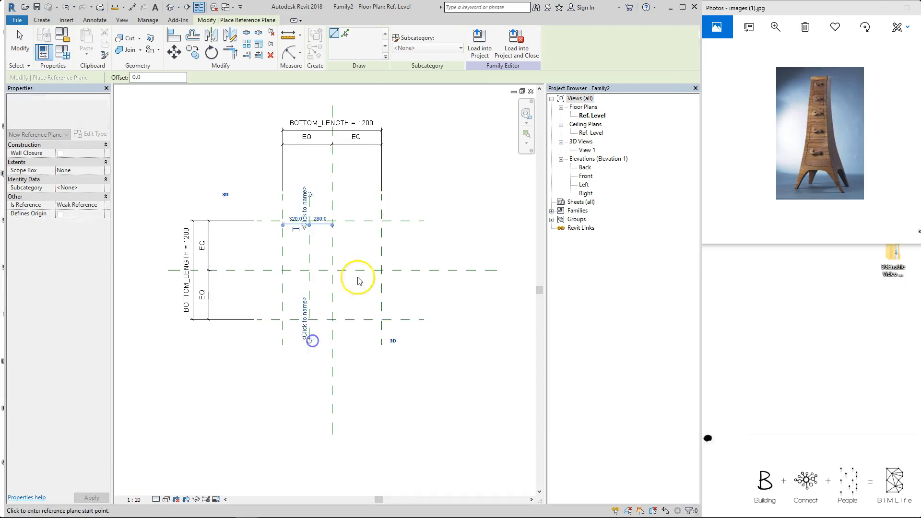
{"action": "left_click", "coordinate": [357, 196]}
{"action": "left_click", "coordinate": [357, 342]}
Draw two inner horizontal reference planes about 640 mm apart, one on each side of the horizontal centre plane
{"action": "left_click", "coordinate": [285, 247]}
{"action": "left_click", "coordinate": [414, 243]}
{"action": "left_click", "coordinate": [257, 296]}
{"action": "left_click", "coordinate": [415, 296]}
{"action": "key", "text": "Escape"}
{"action": "key", "text": "d"}
{"action": "key", "text": "i"}
{"action": "left_click", "coordinate": [264, 244]}
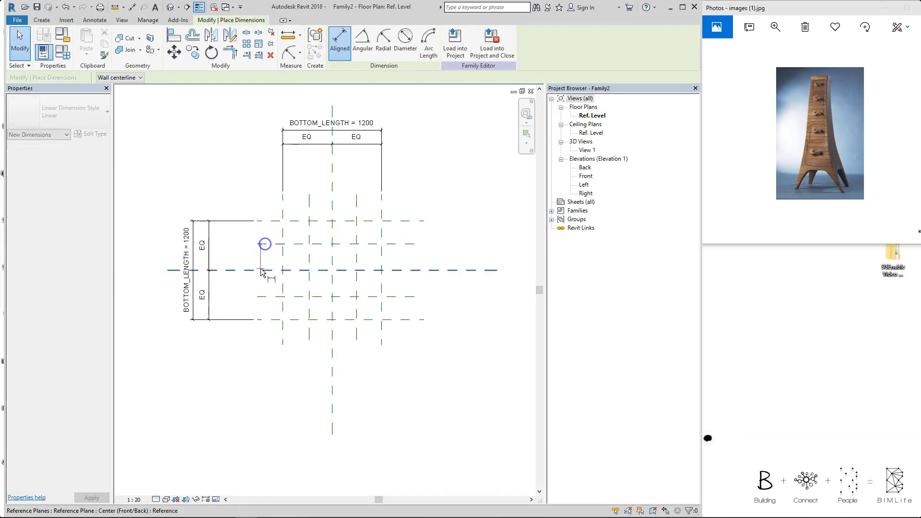
{"action": "left_click", "coordinate": [260, 270]}
{"action": "left_click", "coordinate": [261, 292]}
{"action": "key", "text": "Escape"}
{"action": "left_click", "coordinate": [260, 256]}
{"action": "key", "text": "Delete"}
Dimension the inner horizontal planes to the centre plane with equal spacing, and add an overall dimension between them
{"action": "key", "text": "d"}
{"action": "key", "text": "i"}
{"action": "left_click", "coordinate": [266, 244]}
{"action": "left_click", "coordinate": [261, 270]}
{"action": "left_click", "coordinate": [261, 296]}
{"action": "left_click", "coordinate": [260, 286]}
{"action": "left_click", "coordinate": [278, 270]}
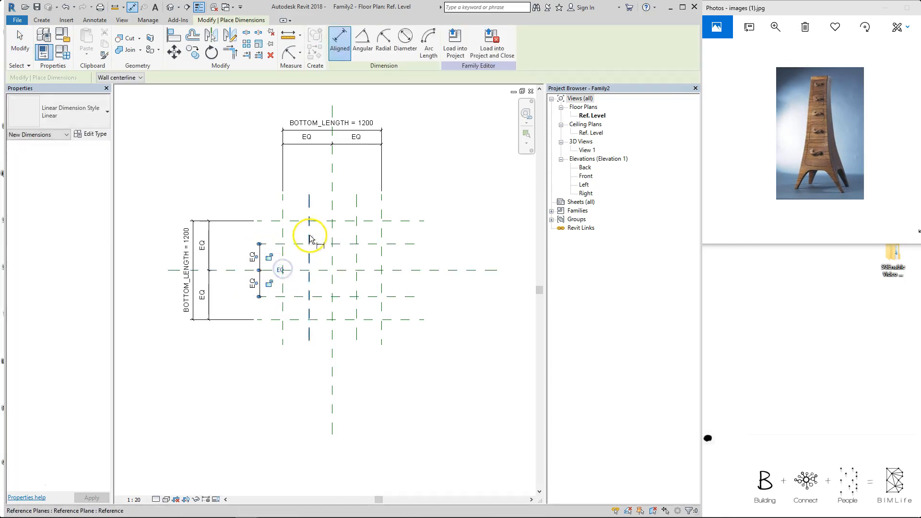
{"action": "left_click", "coordinate": [274, 243]}
{"action": "left_click", "coordinate": [275, 297]}
{"action": "left_click", "coordinate": [238, 276]}
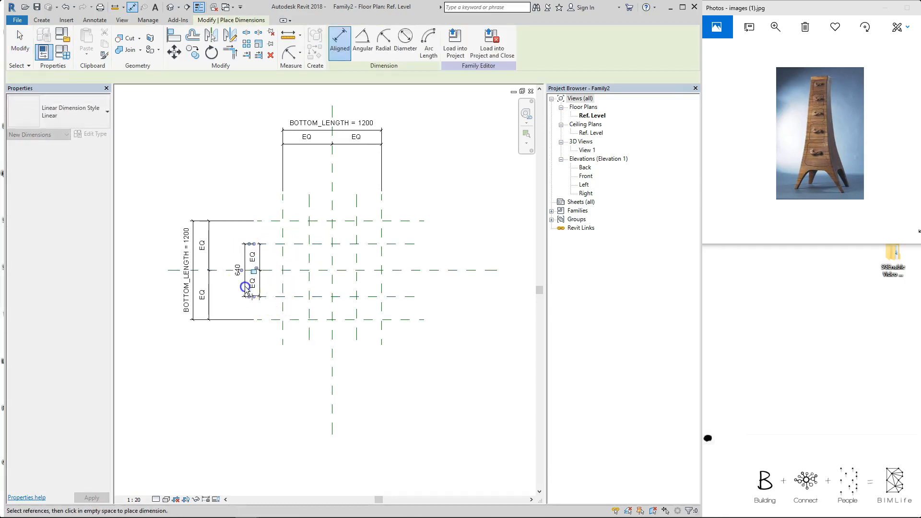
Dimension the inner vertical planes with equal spacing and overall, and place the equality dimension just below the overall one
{"action": "left_click", "coordinate": [311, 232]}
{"action": "left_click", "coordinate": [332, 235]}
{"action": "left_click", "coordinate": [357, 234]}
{"action": "left_click", "coordinate": [345, 234]}
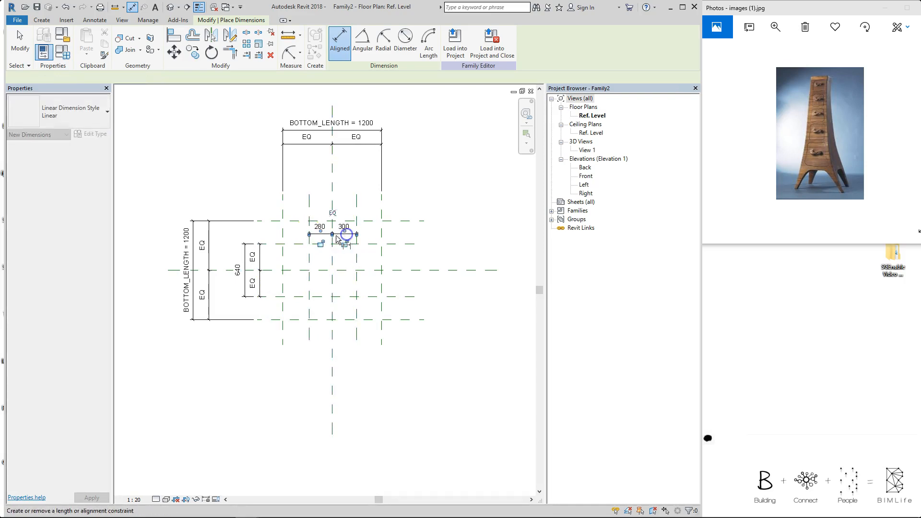
{"action": "left_click", "coordinate": [331, 212]}
{"action": "left_click", "coordinate": [307, 207]}
{"action": "left_click", "coordinate": [357, 206]}
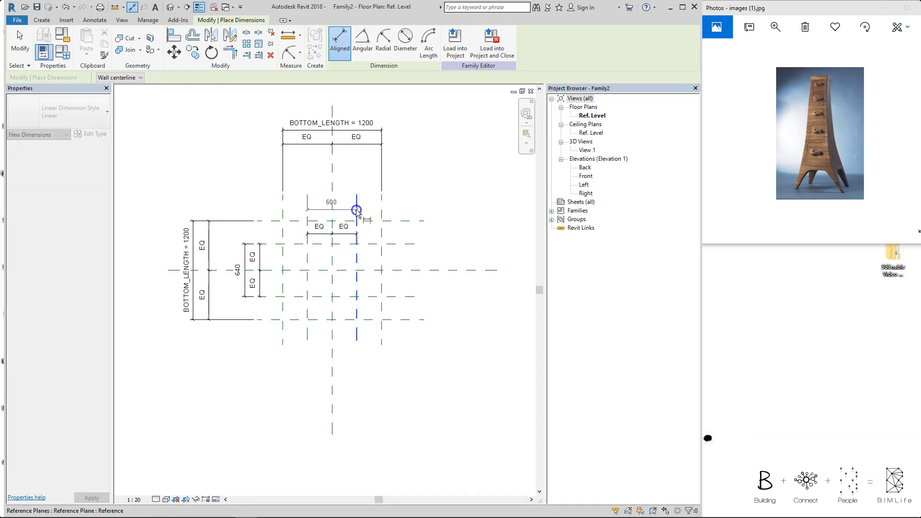
{"action": "left_click", "coordinate": [350, 178]}
{"action": "key", "text": "Escape"}
{"action": "left_click_drag", "start_coordinate": [343, 234], "coordinate": [347, 197]}
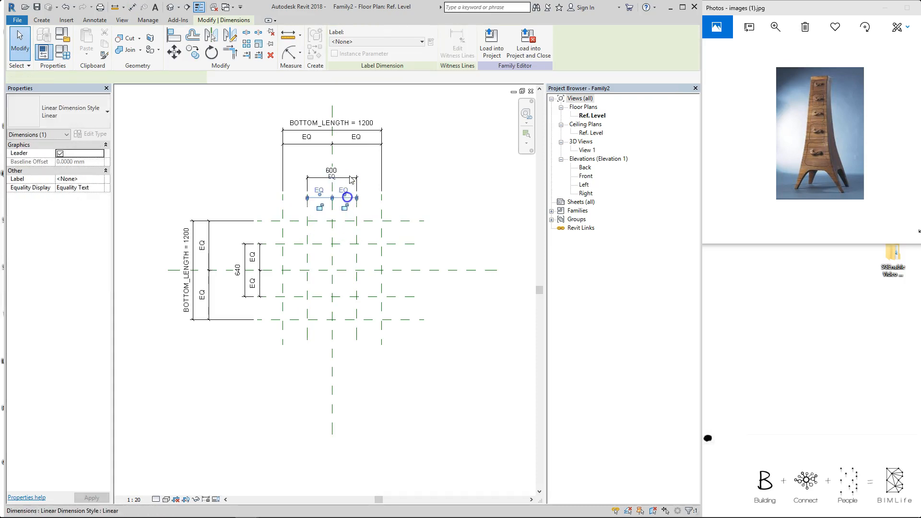
Label the overall dimension between the inner vertical planes with a new type parameter named TOP_LENGTH
{"action": "left_click", "coordinate": [334, 170]}
{"action": "left_click", "coordinate": [432, 41]}
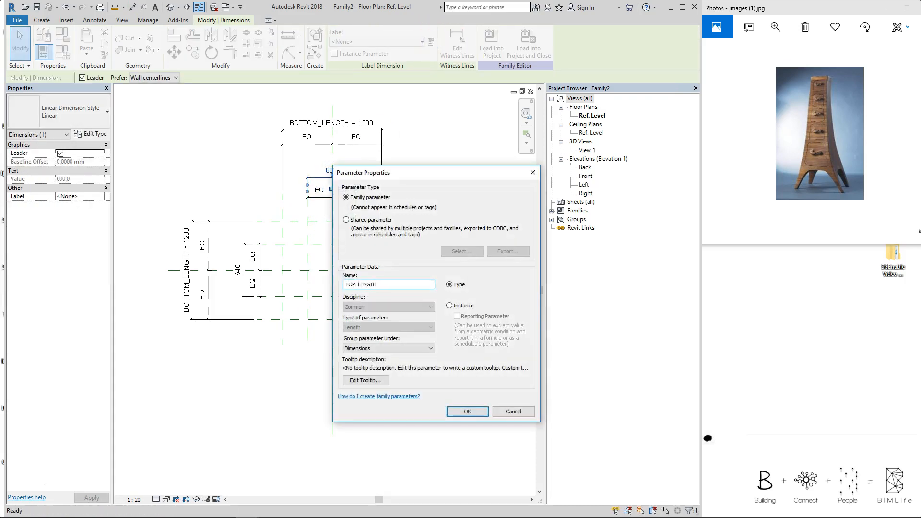
{"action": "key", "text": "Return"}
Label the overall dimension between the inner horizontal planes with TOP_LENGTH
{"action": "left_click", "coordinate": [247, 232]}
{"action": "left_click", "coordinate": [244, 255]}
{"action": "left_click", "coordinate": [365, 43]}
{"action": "left_click", "coordinate": [379, 85]}
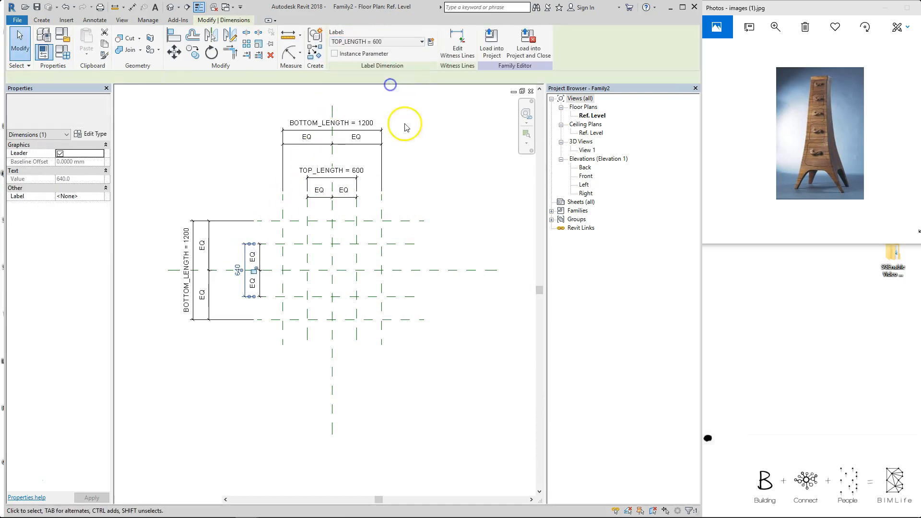
{"action": "left_click", "coordinate": [426, 162]}
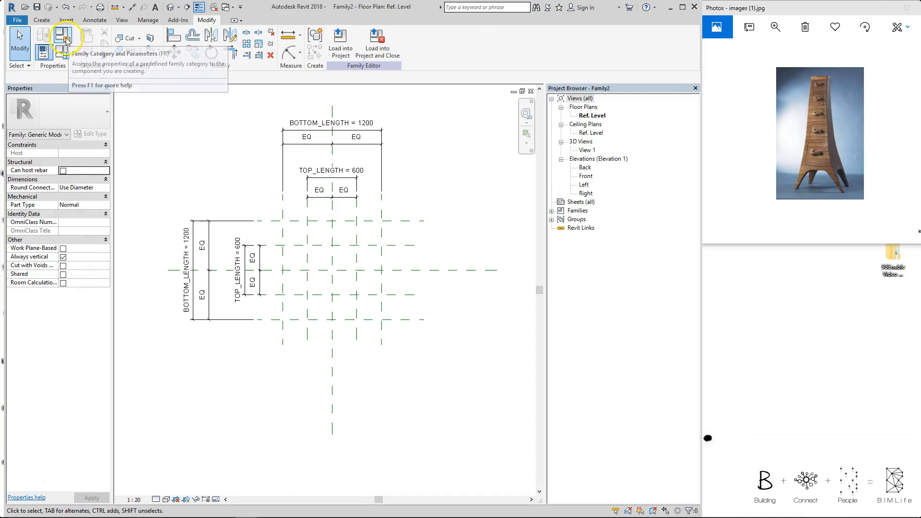
In the family types, set BOTTOM_LENGTH to 1000 and give TOP_LENGTH the formula BOTTOM_LENGTH/2
{"action": "left_click", "coordinate": [43, 52]}
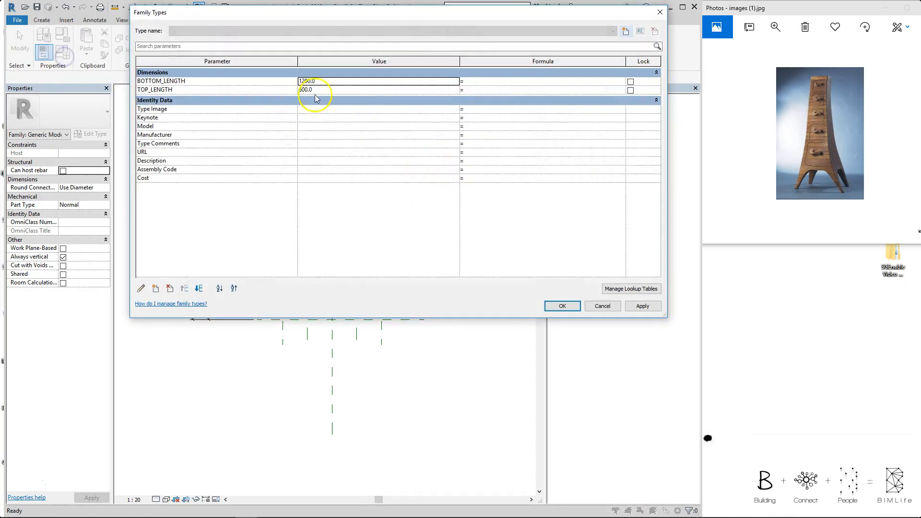
{"action": "left_click", "coordinate": [337, 81]}
{"action": "type", "text": "1000"}
{"action": "key", "text": "Tab"}
{"action": "left_click", "coordinate": [498, 89]}
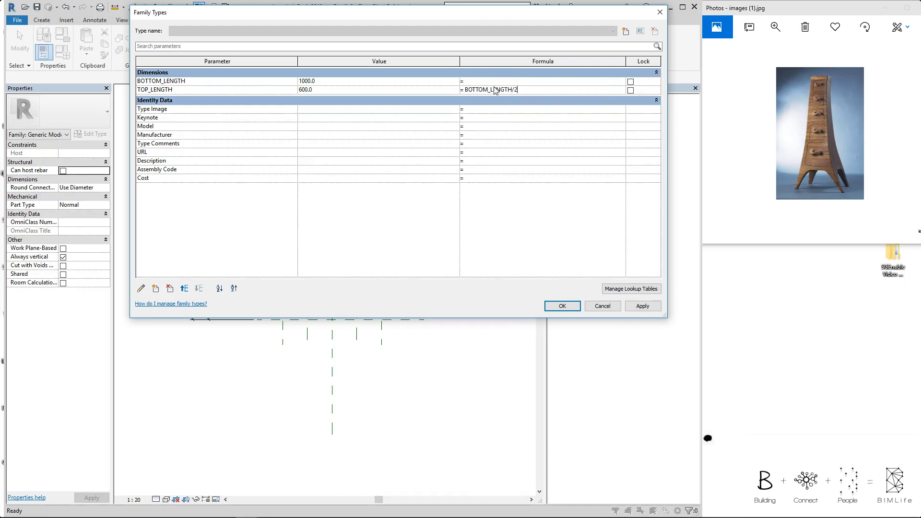
{"action": "left_click", "coordinate": [572, 308]}
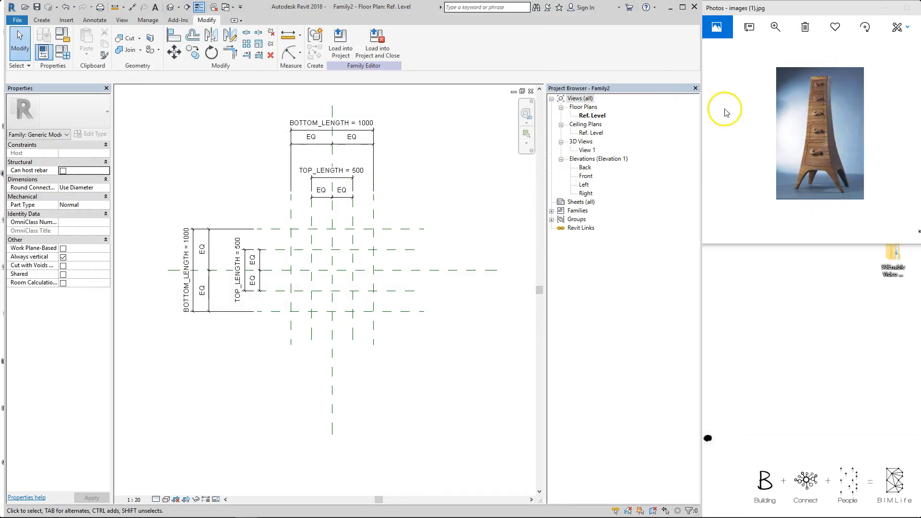
Start a solid blend and sketch its rectangular base on the outer reference planes, locking all four sides to them
{"action": "left_click", "coordinate": [48, 23]}
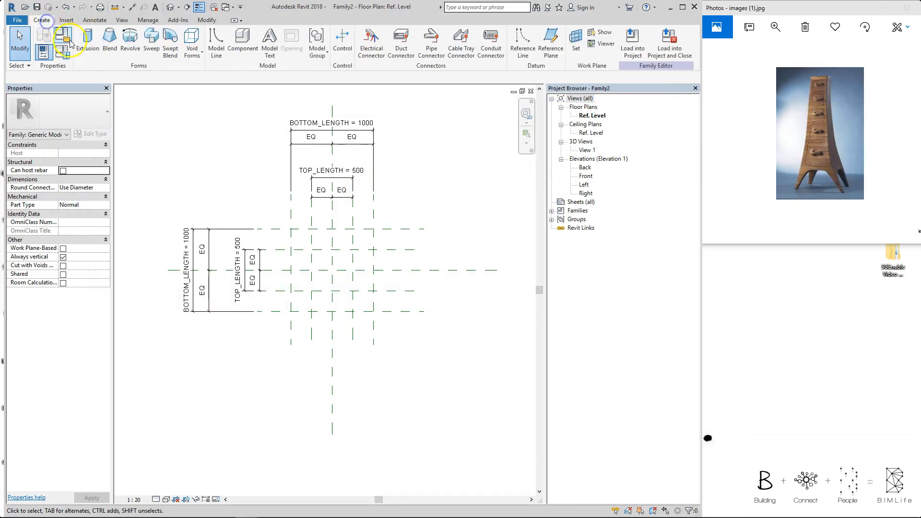
{"action": "left_click", "coordinate": [110, 48]}
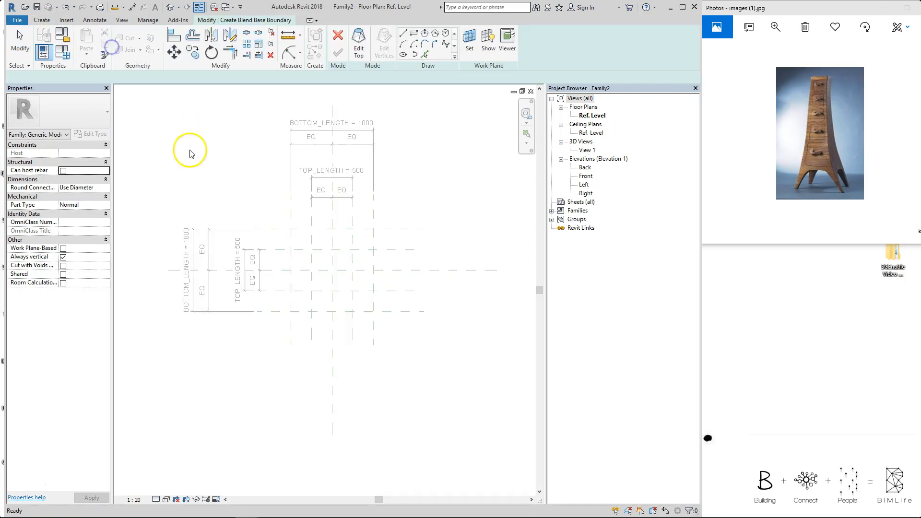
{"action": "left_click", "coordinate": [416, 33]}
{"action": "left_click", "coordinate": [290, 230]}
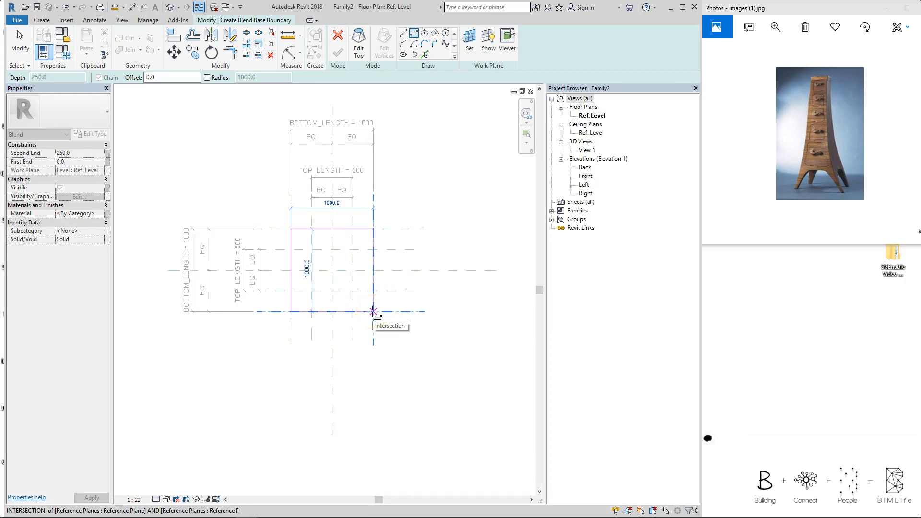
{"action": "left_click", "coordinate": [373, 311]}
{"action": "left_click", "coordinate": [357, 253]}
{"action": "left_click", "coordinate": [357, 295]}
{"action": "left_click", "coordinate": [307, 287]}
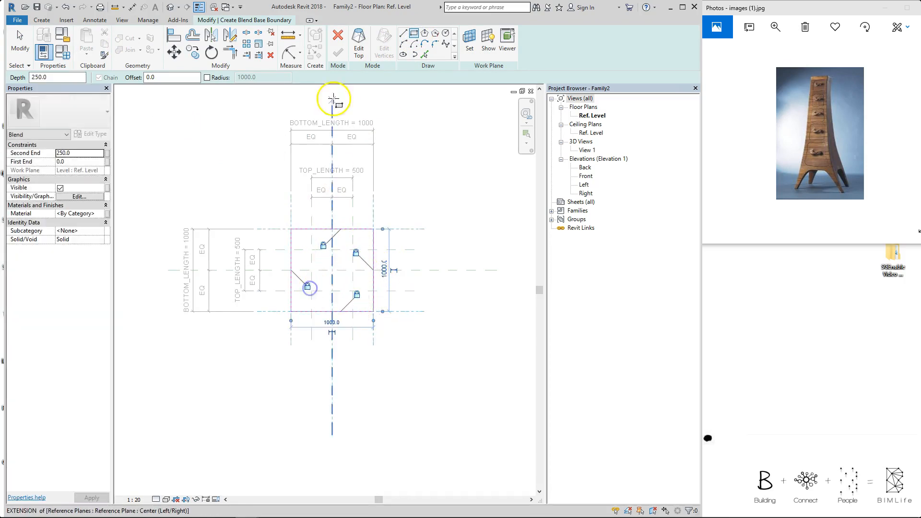
Sketch the blend's top rectangle on the inner reference planes, lock its sides to them, and finish the blend
{"action": "left_click", "coordinate": [357, 41]}
{"action": "left_click", "coordinate": [414, 35]}
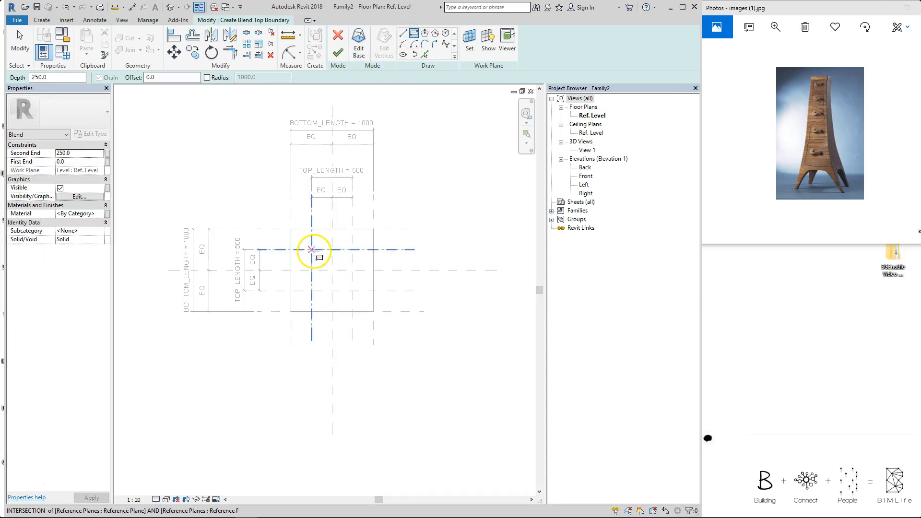
{"action": "left_click", "coordinate": [312, 250]}
{"action": "left_click", "coordinate": [353, 290]}
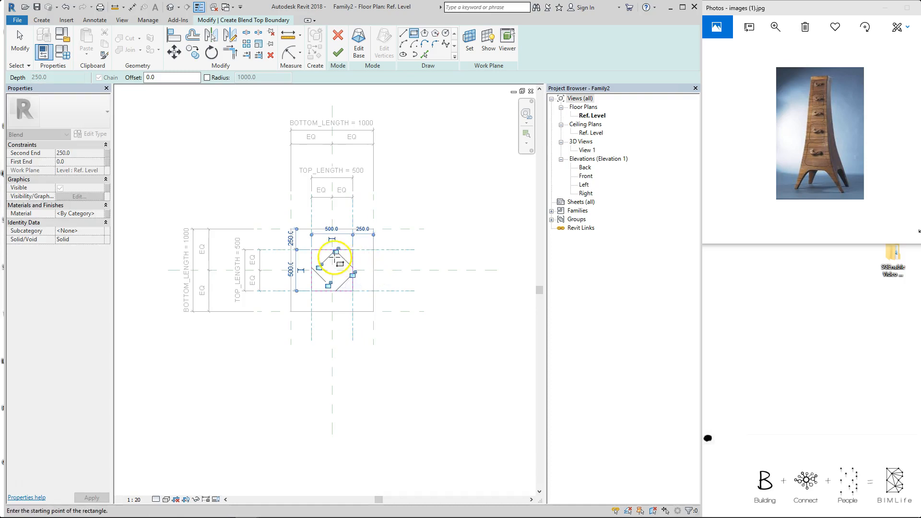
{"action": "left_click", "coordinate": [318, 267]}
{"action": "left_click", "coordinate": [338, 53]}
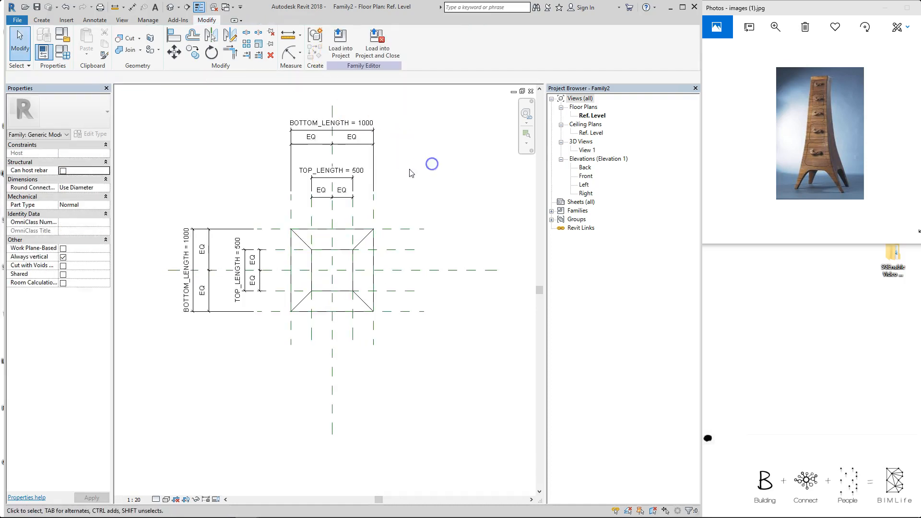
In the Front elevation, draw a horizontal reference plane above the blend, extending past the outer vertical planes
{"action": "double_click", "coordinate": [587, 177]}
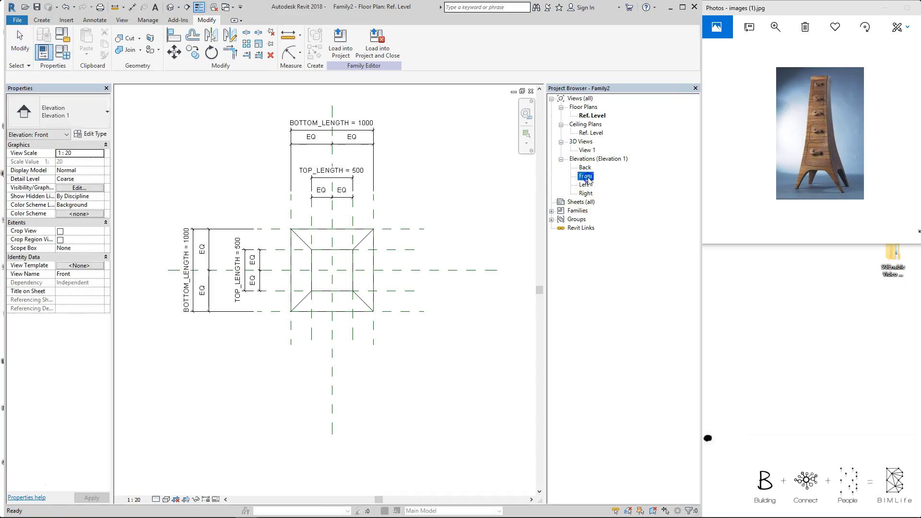
{"action": "key", "text": "e"}
{"action": "left_click", "coordinate": [399, 197]}
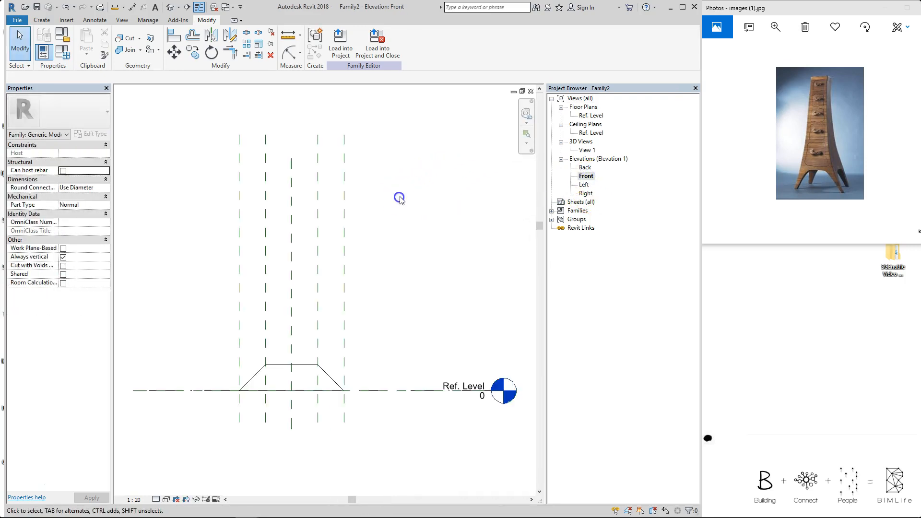
{"action": "key", "text": "r"}
{"action": "key", "text": "p"}
{"action": "left_click", "coordinate": [197, 196]}
{"action": "left_click", "coordinate": [422, 196]}
Dimension the distance between the new horizontal reference plane and the Ref. Level, beside the blend
{"action": "key", "text": "d"}
{"action": "key", "text": "i"}
{"action": "left_click", "coordinate": [391, 197]}
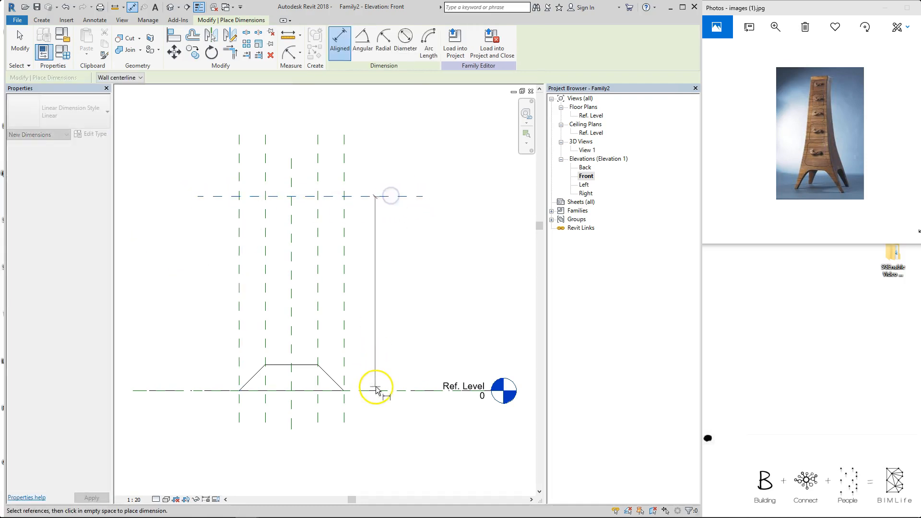
{"action": "left_click", "coordinate": [373, 387]}
{"action": "left_click", "coordinate": [396, 272]}
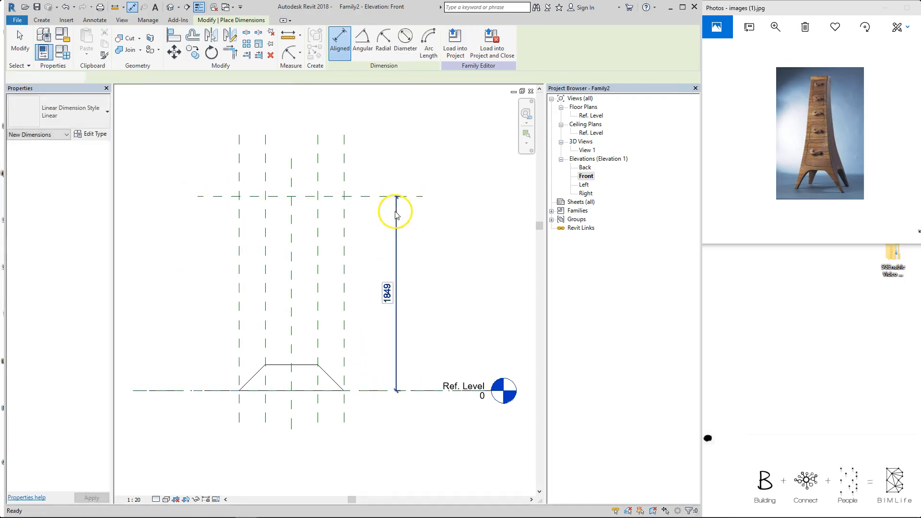
Label the vertical dimension with a new type parameter named HEIGHT
{"action": "left_click", "coordinate": [395, 208]}
{"action": "left_click", "coordinate": [430, 43]}
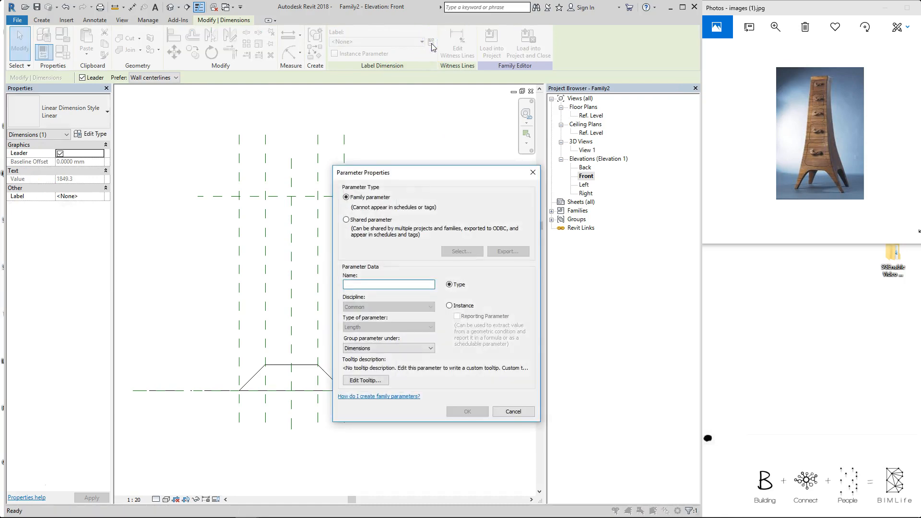
{"action": "key", "text": "Return"}
{"action": "left_click", "coordinate": [396, 178]}
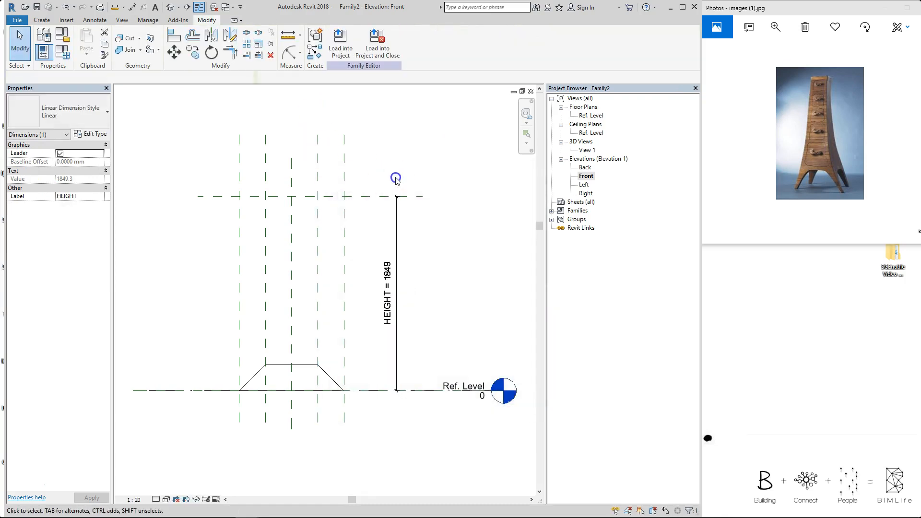
Stretch the blend upward so its top and base both sit clear of their original heights
{"action": "left_click", "coordinate": [301, 370]}
{"action": "left_click_drag", "start_coordinate": [291, 394], "coordinate": [292, 378]}
{"action": "left_click", "coordinate": [335, 273]}
{"action": "middle_click_drag", "start_coordinate": [318, 341], "coordinate": [351, 313]}
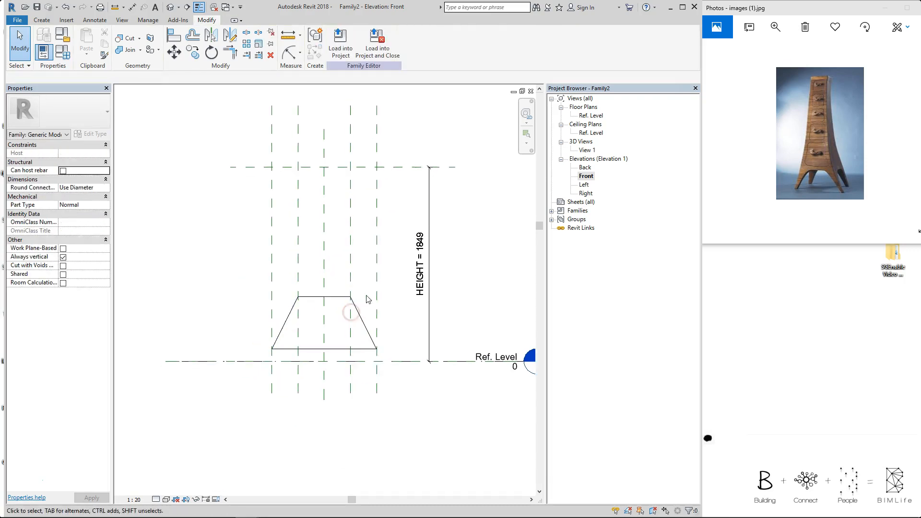
Align and lock the blend's top to the upper reference plane and its base to the Ref. Level
{"action": "key", "text": "a"}
{"action": "key", "text": "l"}
{"action": "left_click", "coordinate": [397, 167]}
{"action": "left_click", "coordinate": [332, 298]}
{"action": "left_click", "coordinate": [360, 151]}
{"action": "left_click", "coordinate": [342, 363]}
{"action": "left_click", "coordinate": [344, 351]}
{"action": "left_click", "coordinate": [320, 376]}
{"action": "left_click", "coordinate": [409, 234]}
{"action": "key", "text": "Escape"}
{"action": "left_click", "coordinate": [400, 203]}
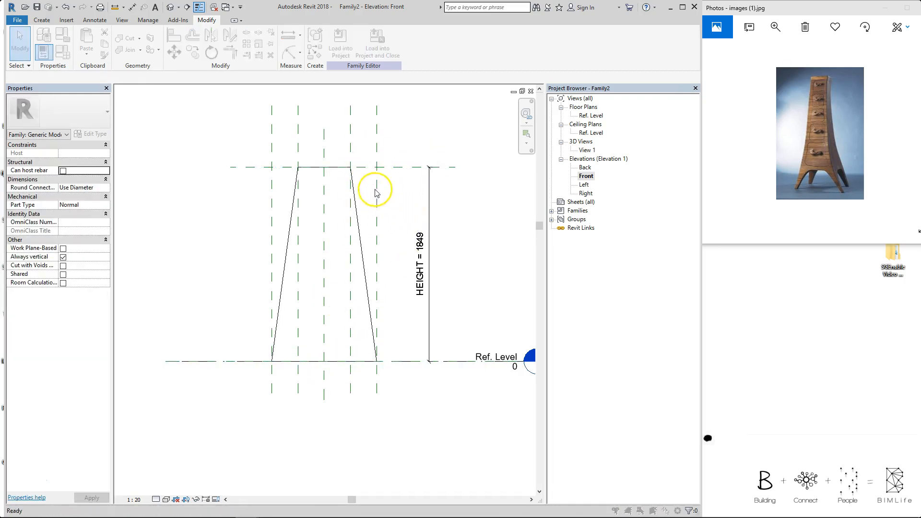
In the family types, give HEIGHT a formula based on BOTTOM_LENGTH that makes it 2000
{"action": "key", "text": "f"}
{"action": "key", "text": "t"}
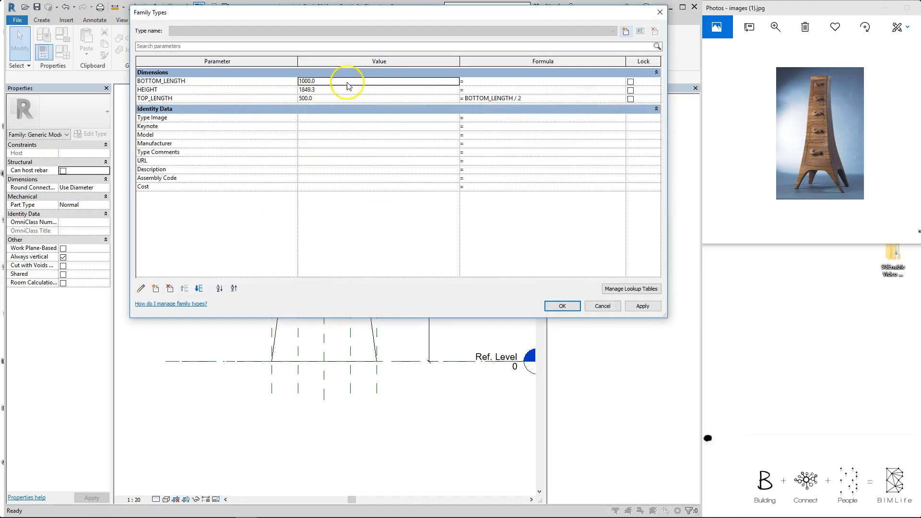
{"action": "left_click", "coordinate": [513, 91]}
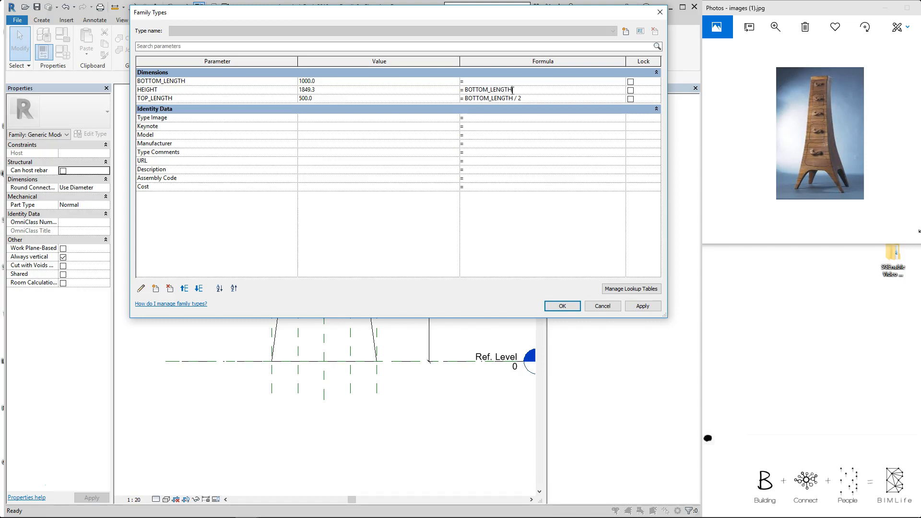
{"action": "key", "text": "Return"}
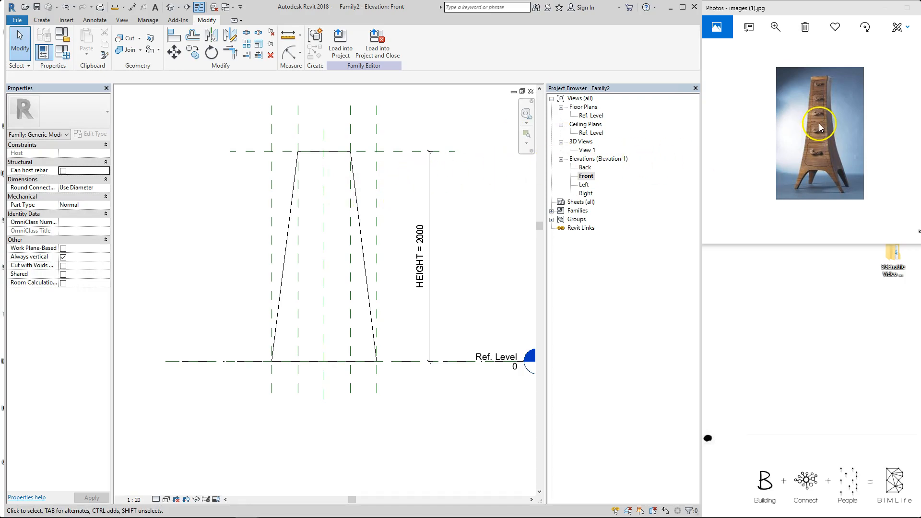
Examine the tapered blend in the 3D view
{"action": "key", "text": "3"}
{"action": "key", "text": "d"}
{"action": "middle_click_drag", "start_coordinate": [305, 307], "coordinate": [442, 301], "text": "shift"}
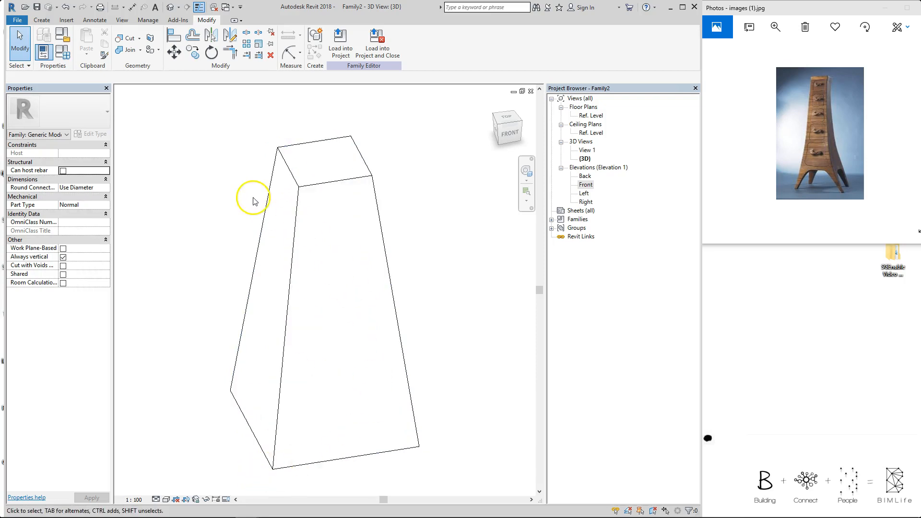
In the Front elevation, start a void extrusion with sketch lines picked from the left outer and the upper reference planes, locking them
{"action": "double_click", "coordinate": [588, 186]}
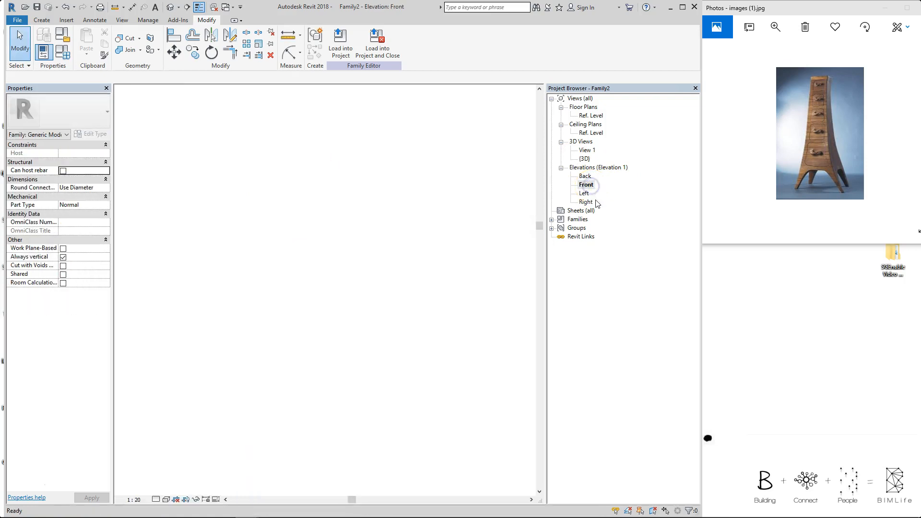
{"action": "left_click", "coordinate": [49, 24]}
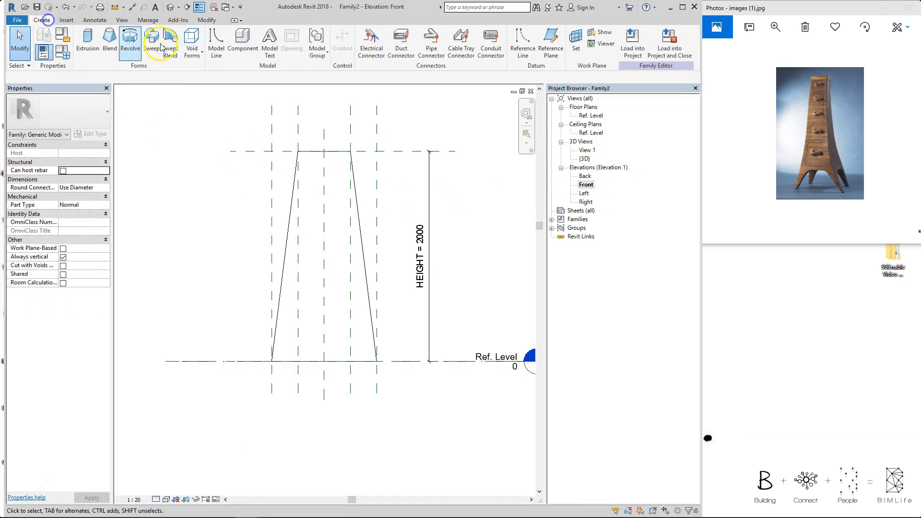
{"action": "left_click", "coordinate": [192, 44]}
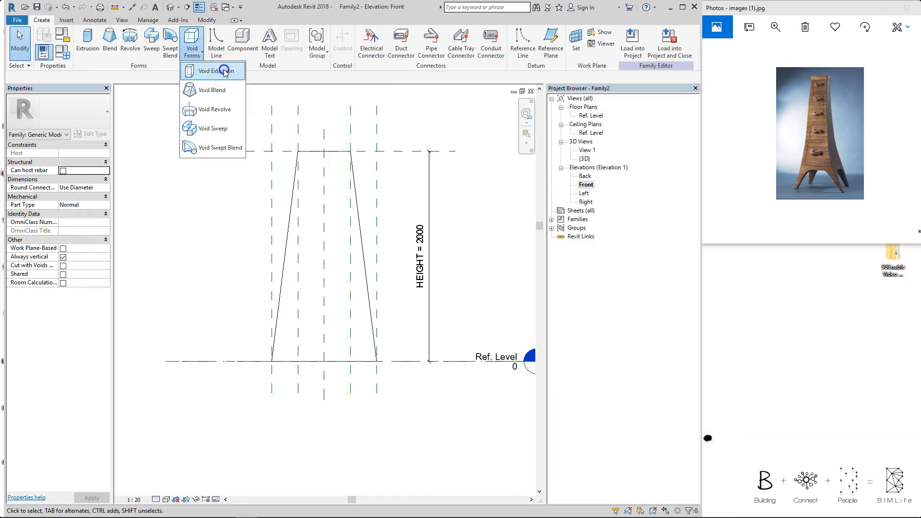
{"action": "left_click", "coordinate": [223, 72]}
{"action": "left_click", "coordinate": [377, 55]}
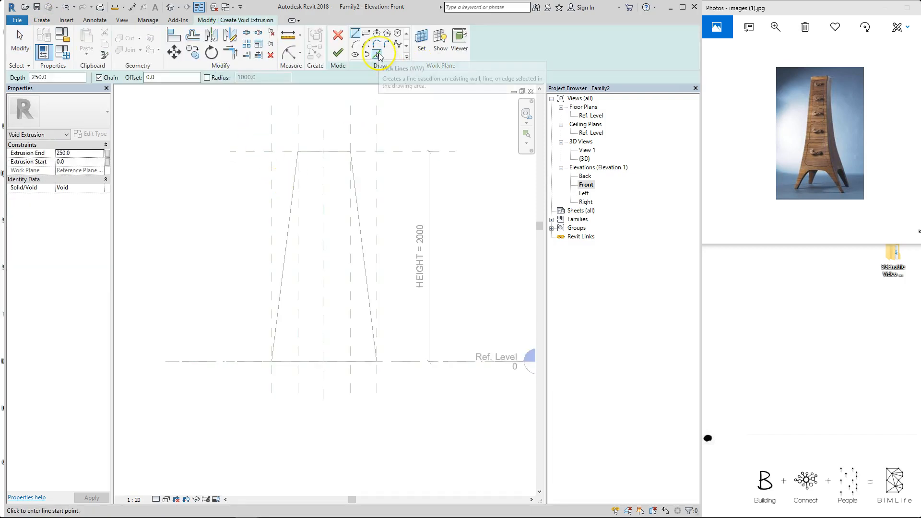
{"action": "left_click", "coordinate": [255, 234]}
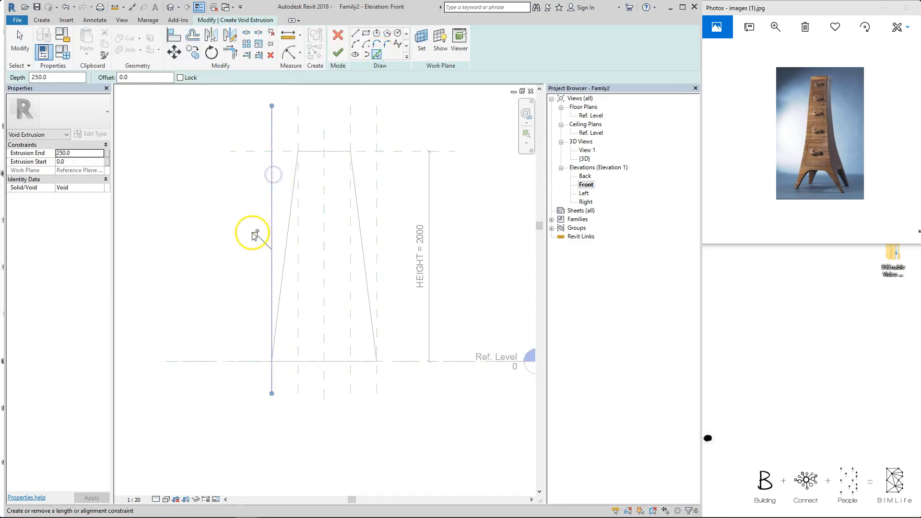
{"action": "left_click", "coordinate": [287, 151]}
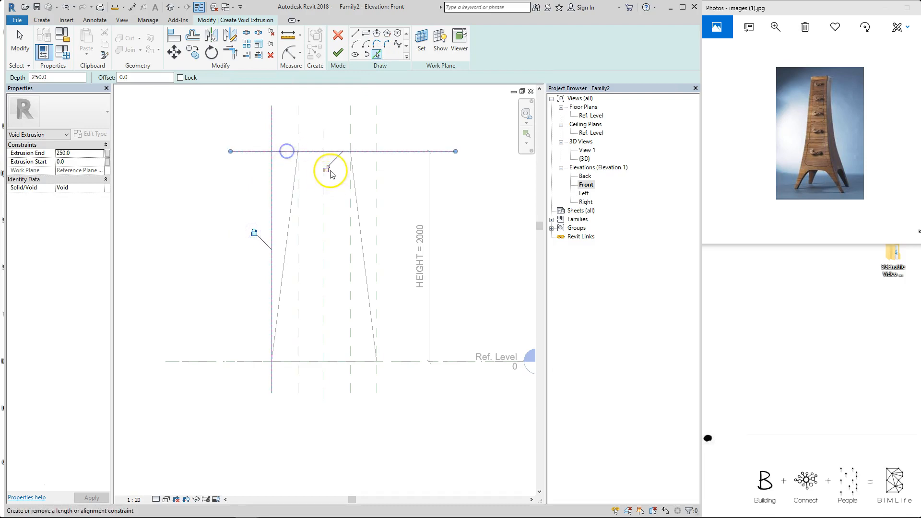
Draw an inward-curving arc of about 15° from the blend's top left corner to its bottom left corner
{"action": "left_click", "coordinate": [355, 44]}
{"action": "left_click", "coordinate": [302, 151]}
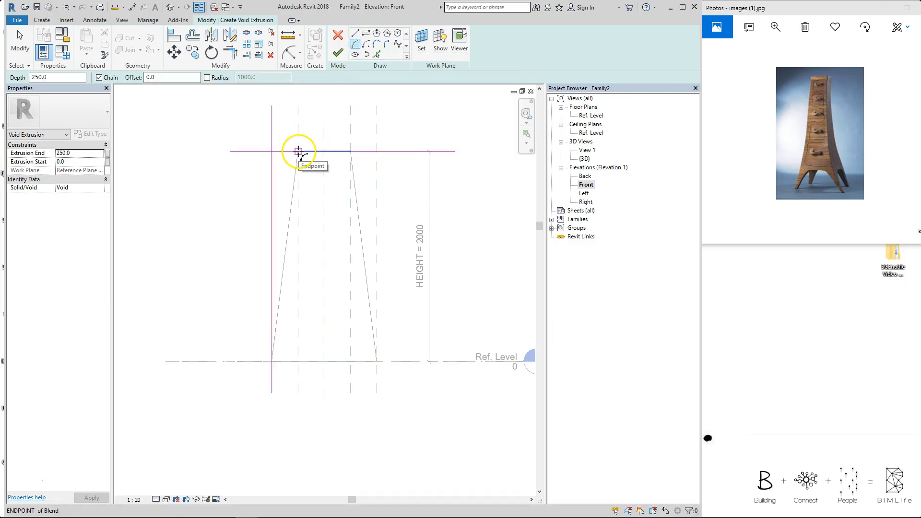
{"action": "left_click", "coordinate": [297, 152]}
{"action": "left_click", "coordinate": [271, 363]}
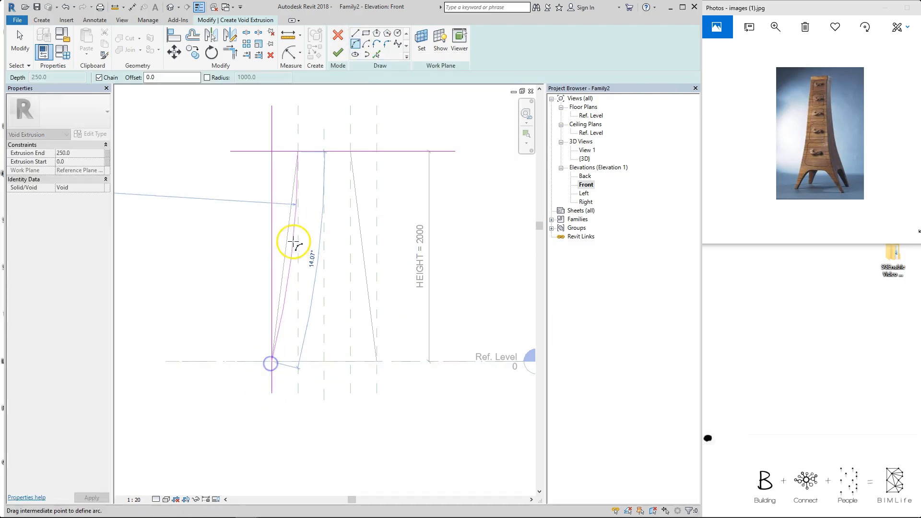
{"action": "scroll", "coordinate": [297, 218], "scroll_direction": "up", "scroll_amount": 1}
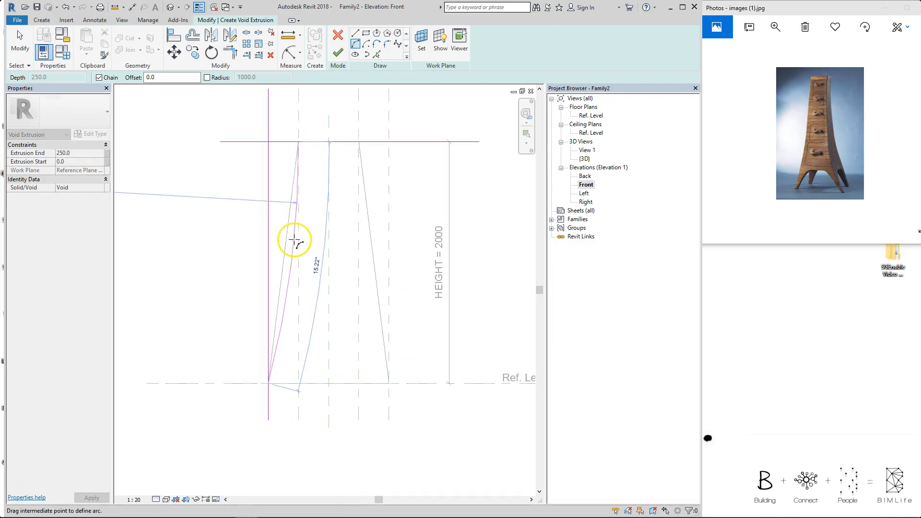
{"action": "left_click", "coordinate": [294, 239]}
{"action": "scroll", "coordinate": [294, 240], "scroll_direction": "down", "scroll_amount": 2}
{"action": "middle_click_drag", "start_coordinate": [273, 267], "coordinate": [396, 277]}
{"action": "key", "text": "Escape"}
{"action": "key", "text": "Escape"}
Set the radius of the void sketch's arc to 15000
{"action": "left_click", "coordinate": [409, 244]}
{"action": "left_click", "coordinate": [123, 204]}
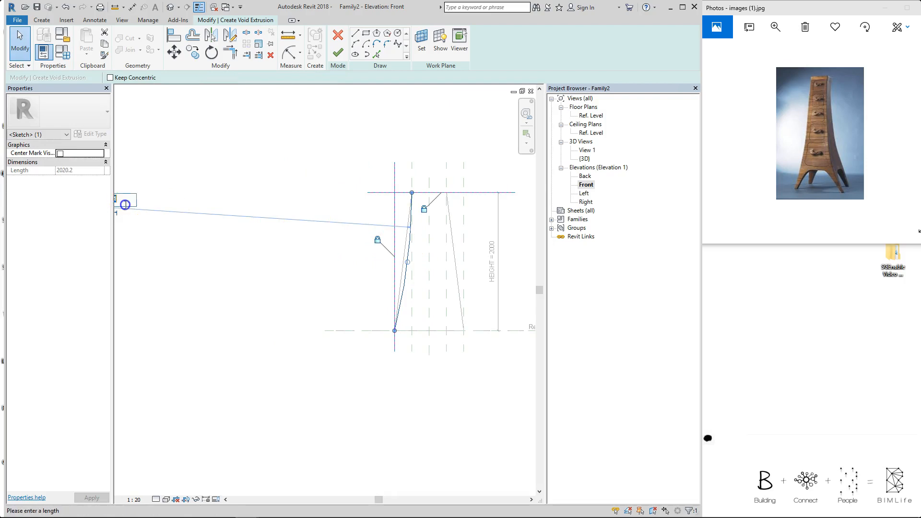
{"action": "scroll", "coordinate": [294, 168], "scroll_direction": "down", "scroll_amount": 1}
{"action": "middle_click_drag", "start_coordinate": [304, 165], "coordinate": [374, 175]}
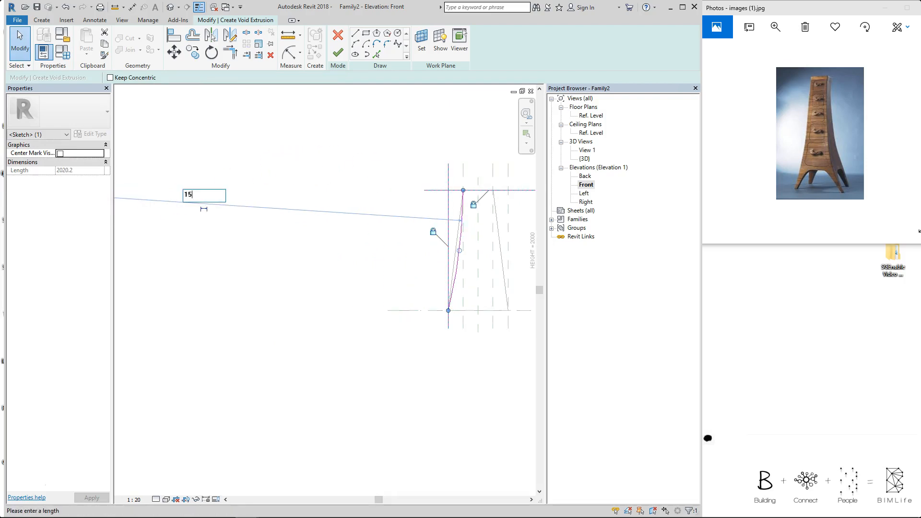
{"action": "key", "text": "Return"}
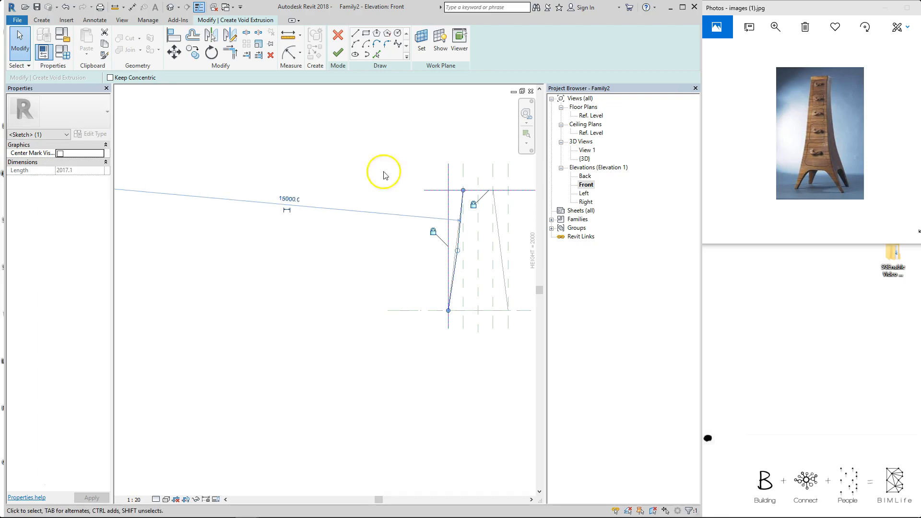
{"action": "left_click", "coordinate": [384, 175]}
{"action": "scroll", "coordinate": [503, 216], "scroll_direction": "up", "scroll_amount": 2}
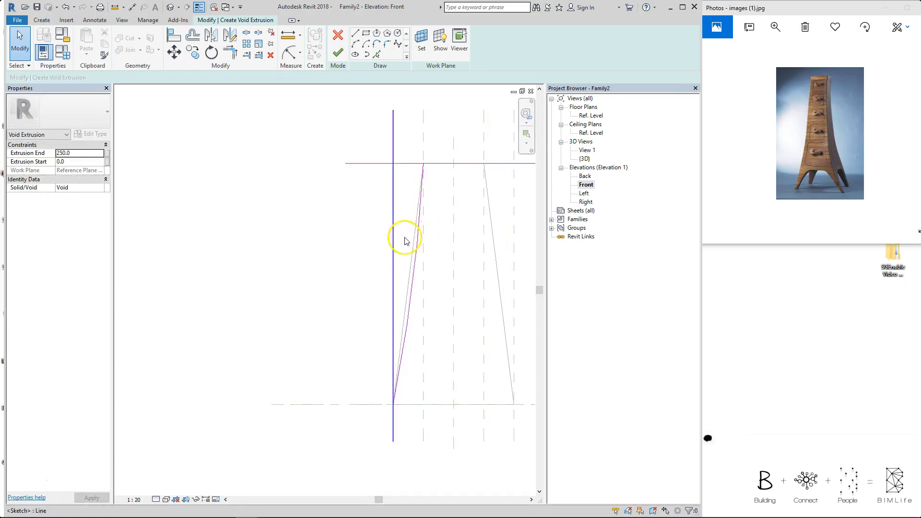
{"action": "left_click", "coordinate": [420, 205]}
{"action": "scroll", "coordinate": [286, 213], "scroll_direction": "down", "scroll_amount": 1}
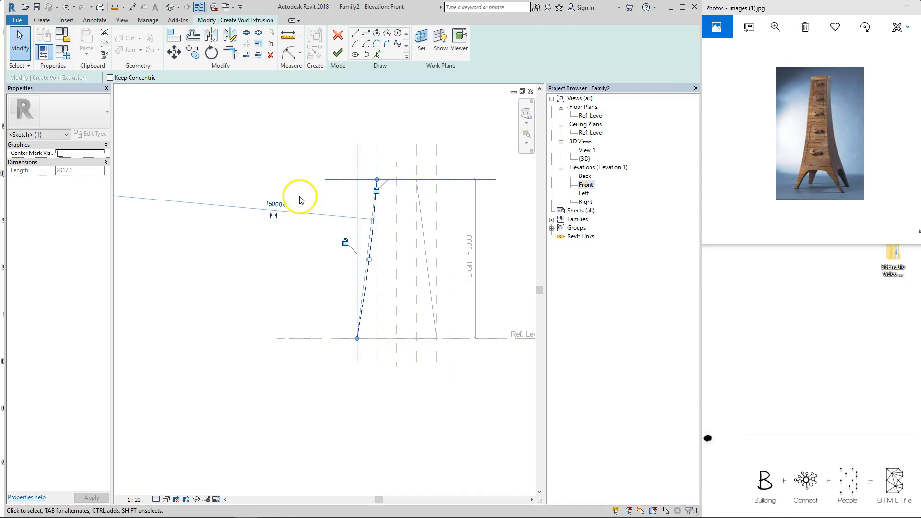
{"action": "left_click", "coordinate": [308, 175]}
Trim the locked upper and left lines of the void sketch against each other and the arc to form a closed loop
{"action": "scroll", "coordinate": [364, 185], "scroll_direction": "up", "scroll_amount": 1}
{"action": "key", "text": "t"}
{"action": "key", "text": "r"}
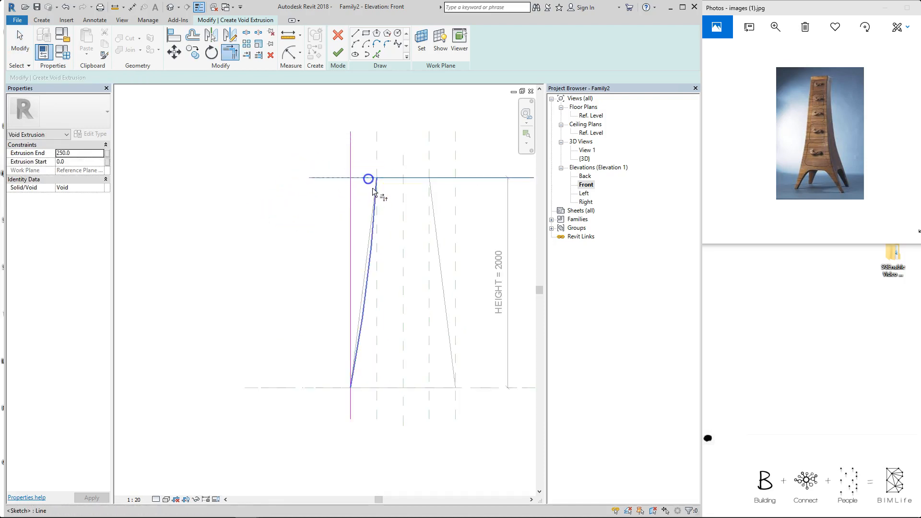
{"action": "left_click", "coordinate": [367, 179]}
{"action": "left_click", "coordinate": [350, 202]}
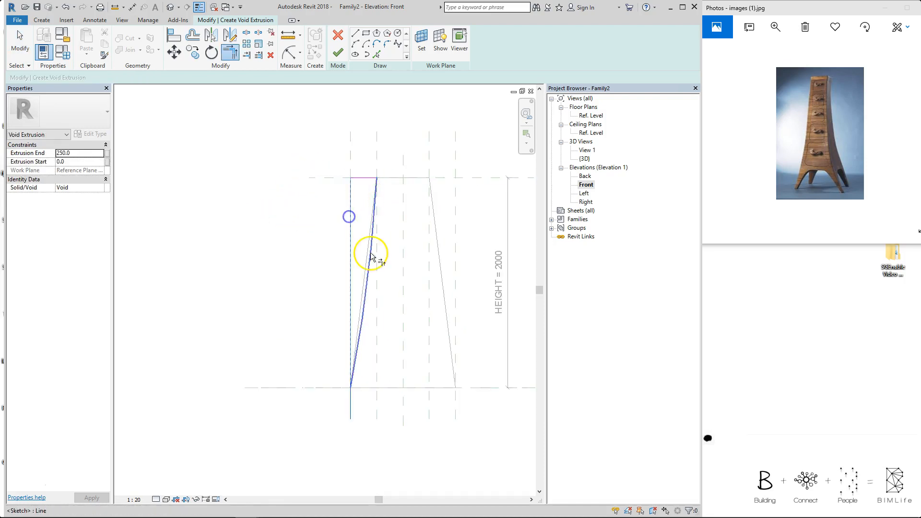
{"action": "middle_click_drag", "start_coordinate": [417, 163], "coordinate": [404, 151]}
{"action": "key", "text": "Escape"}
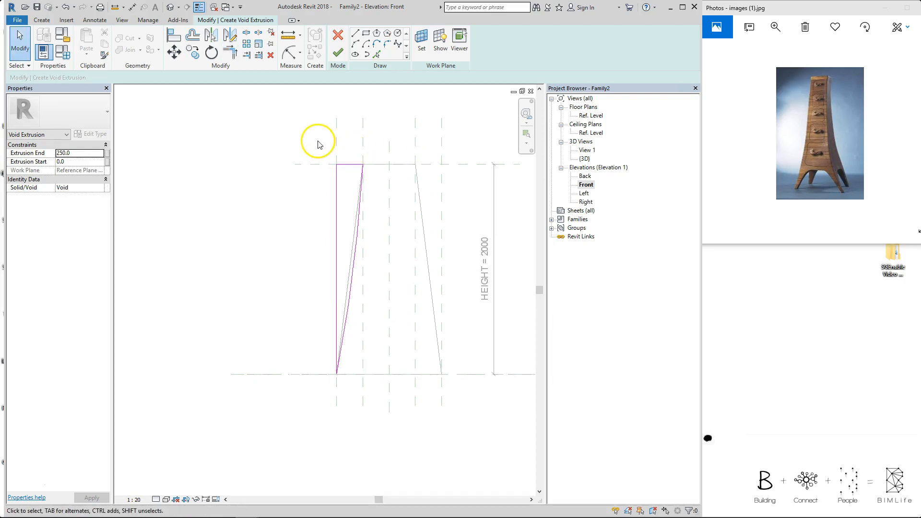
{"action": "middle_click_drag", "start_coordinate": [319, 142], "coordinate": [257, 125]}
Add void sketch lines picked from the upper and right outer reference planes, locking them to the planes
{"action": "left_click", "coordinate": [377, 55]}
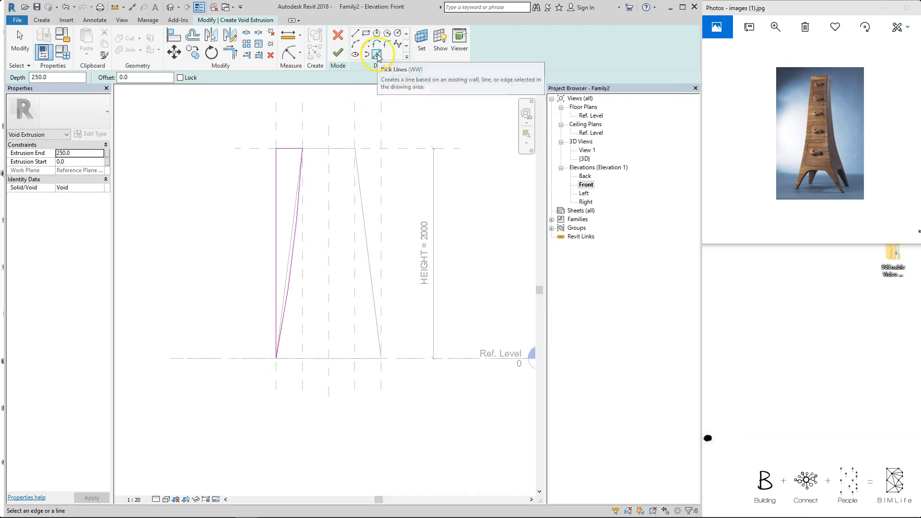
{"action": "left_click", "coordinate": [373, 150]}
{"action": "left_click", "coordinate": [333, 165]}
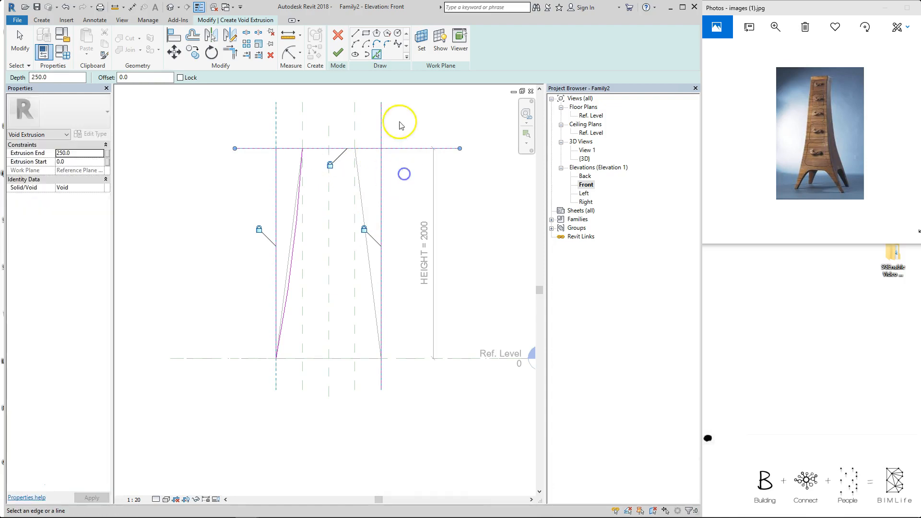
{"action": "key", "text": "Escape"}
Mirror the void sketch's arc about the vertical centre reference plane
{"action": "left_click", "coordinate": [300, 169]}
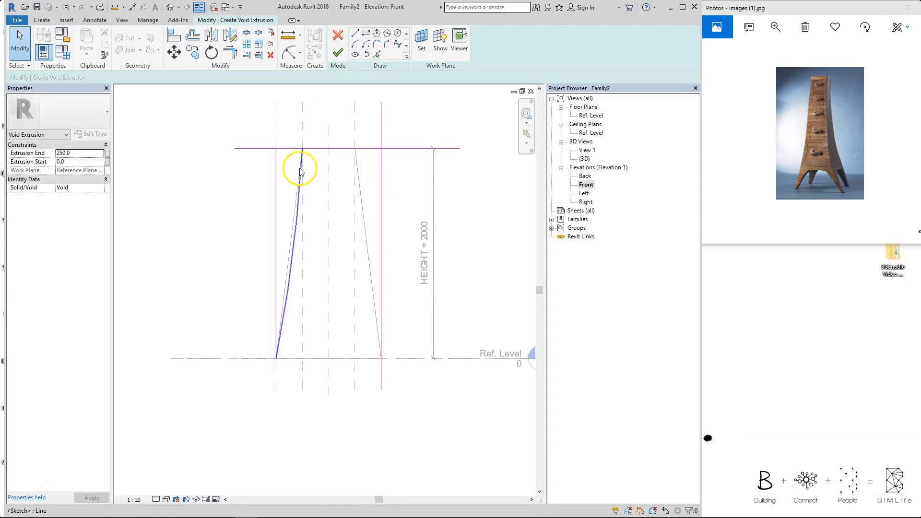
{"action": "key", "text": "m"}
{"action": "key", "text": "m"}
{"action": "left_click", "coordinate": [326, 178]}
{"action": "key", "text": "Escape"}
Trim the upper and right sketch lines into a closed loop with the mirrored arc and finish the void extrusion
{"action": "key", "text": "t"}
{"action": "key", "text": "r"}
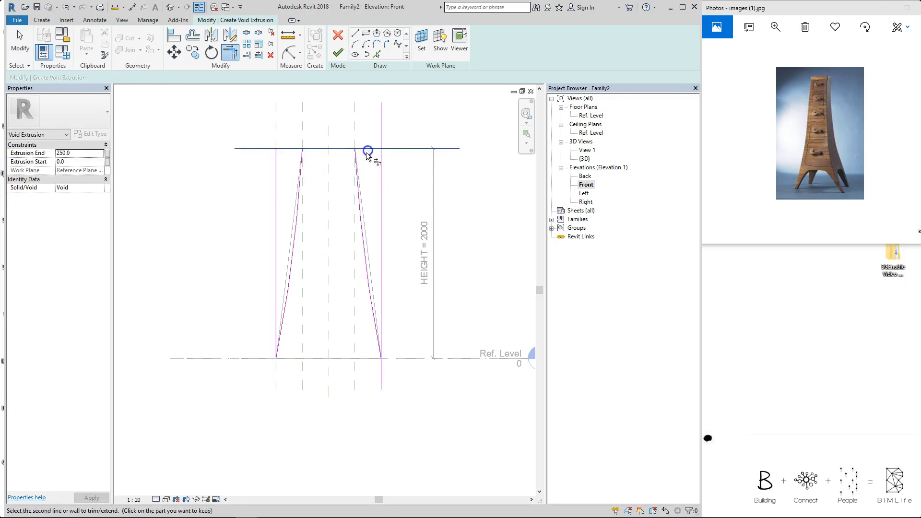
{"action": "left_click", "coordinate": [367, 152]}
{"action": "left_click", "coordinate": [384, 182]}
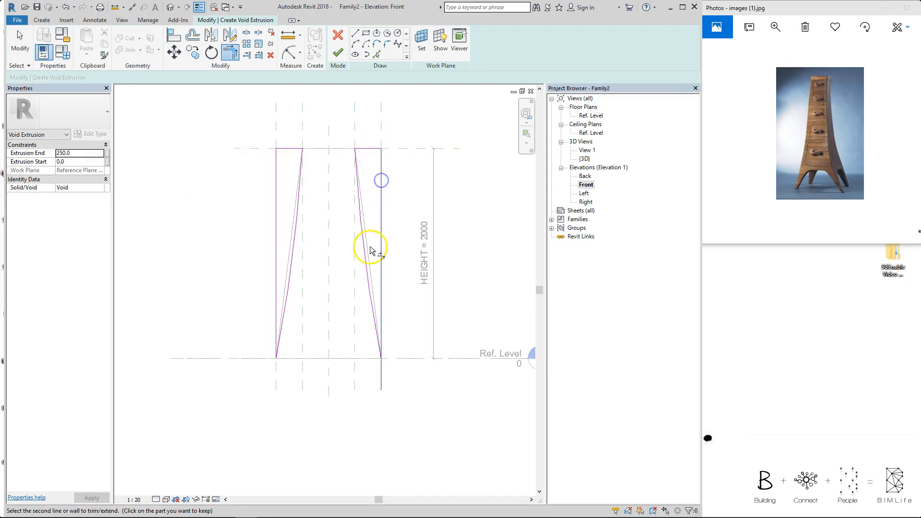
{"action": "left_click", "coordinate": [342, 57]}
{"action": "left_click", "coordinate": [425, 115]}
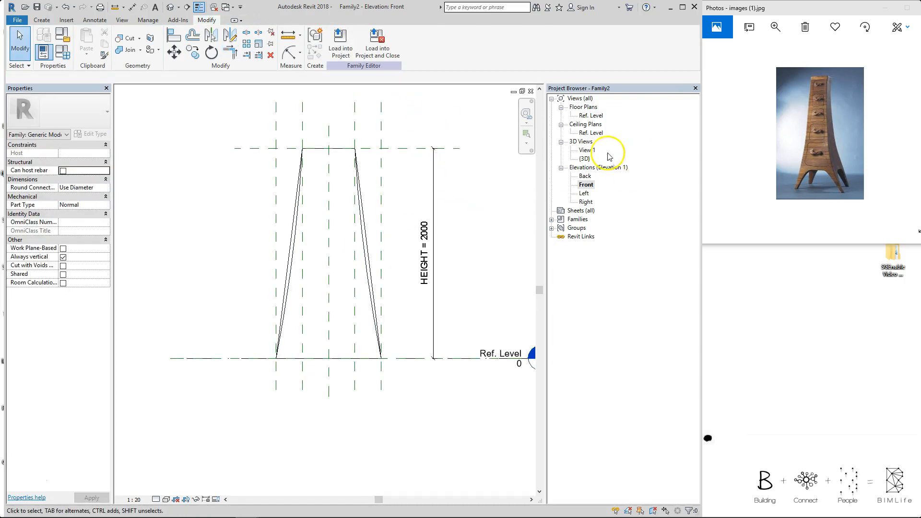
In the Ref. Level plan, stretch both ends of the void extrusion towards the blend's front and back edges
{"action": "double_click", "coordinate": [594, 116]}
{"action": "scroll", "coordinate": [361, 287], "scroll_direction": "up", "scroll_amount": 2}
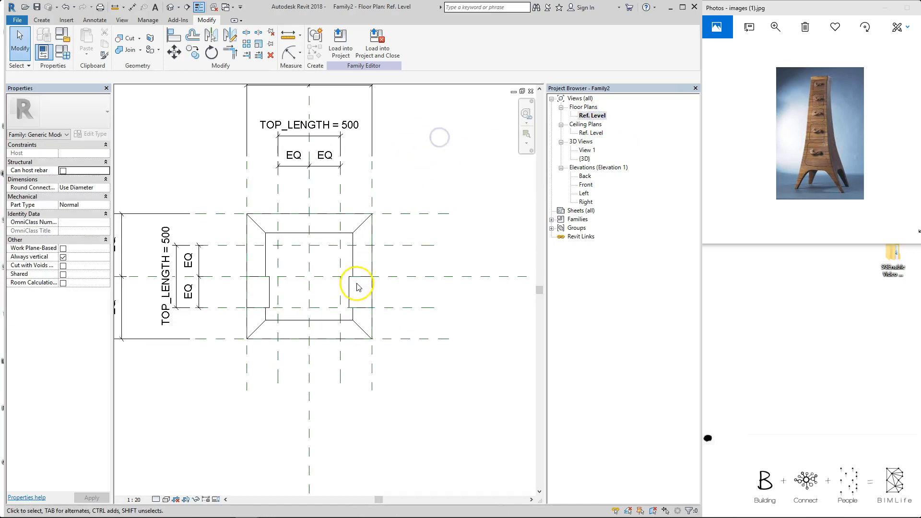
{"action": "left_click", "coordinate": [358, 278]}
{"action": "left_click_drag", "start_coordinate": [309, 311], "coordinate": [312, 328]}
{"action": "left_click_drag", "start_coordinate": [309, 273], "coordinate": [310, 256]}
{"action": "left_click", "coordinate": [412, 236]}
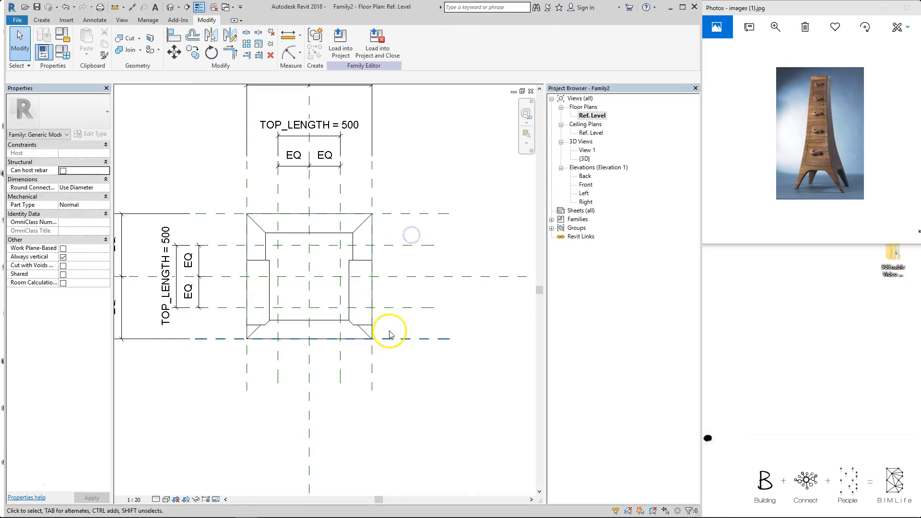
Align the void extrusion's two ends with the front and back outer reference planes and lock them
{"action": "key", "text": "a"}
{"action": "key", "text": "l"}
{"action": "left_click", "coordinate": [396, 339]}
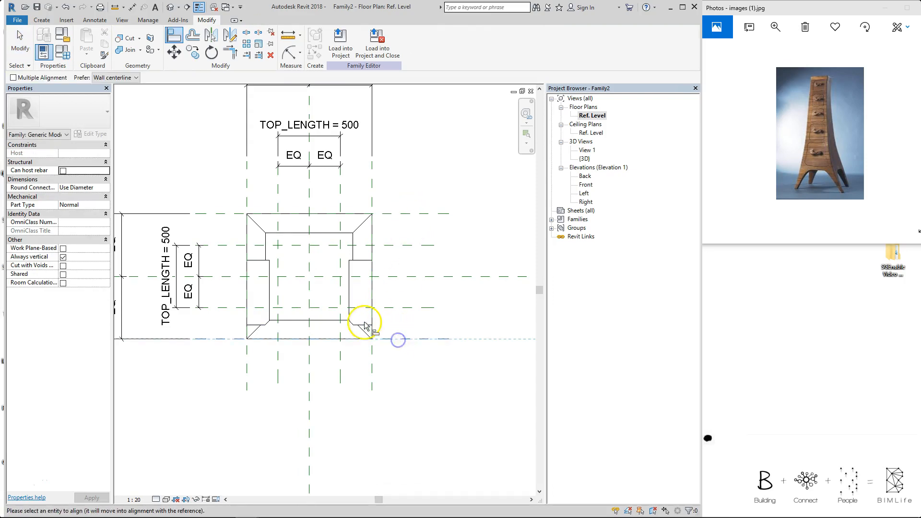
{"action": "left_click", "coordinate": [416, 214]}
{"action": "left_click", "coordinate": [360, 260]}
{"action": "left_click", "coordinate": [336, 200]}
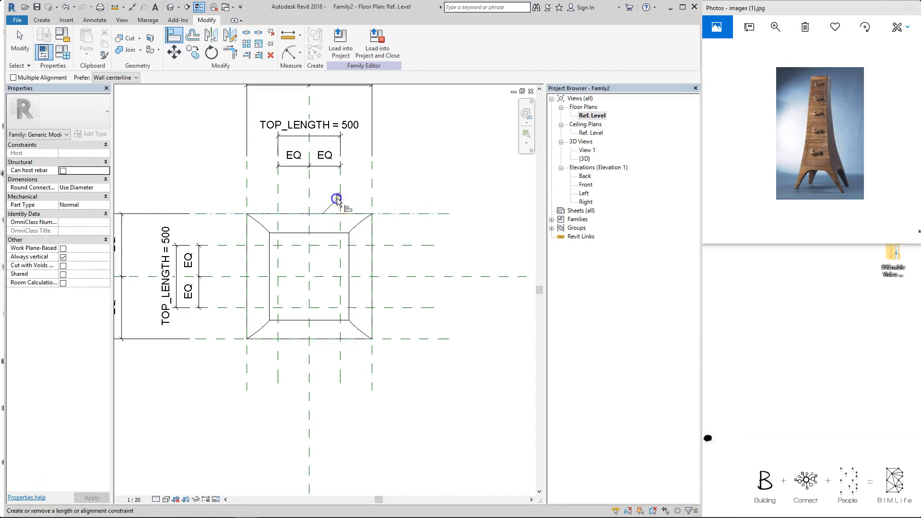
{"action": "key", "text": "Escape"}
{"action": "key", "text": "Escape"}
Examine the curved sides of the cut body in the 3D view from several angles
{"action": "left_click", "coordinate": [464, 166]}
{"action": "key", "text": "ctrl+Tab"}
{"action": "middle_click_drag", "start_coordinate": [350, 310], "coordinate": [348, 257], "text": "shift"}
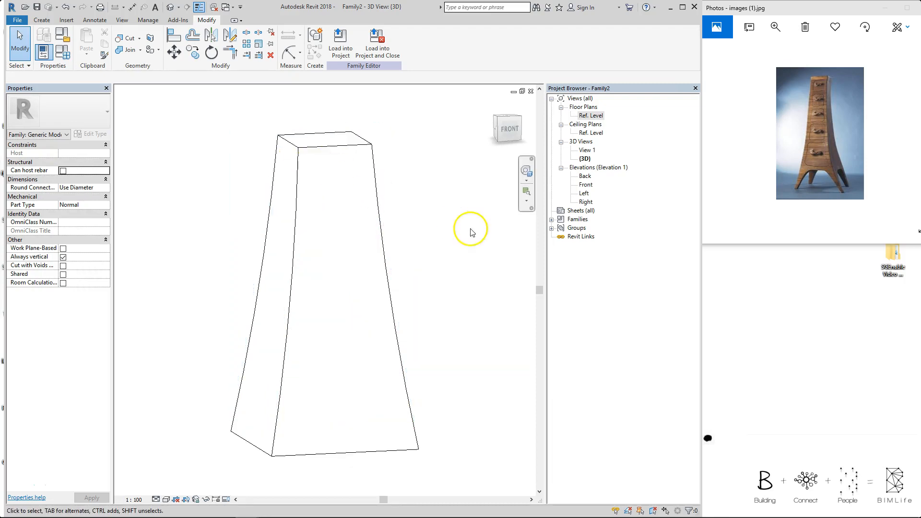
{"action": "middle_click_drag", "start_coordinate": [358, 232], "coordinate": [393, 312], "text": "shift"}
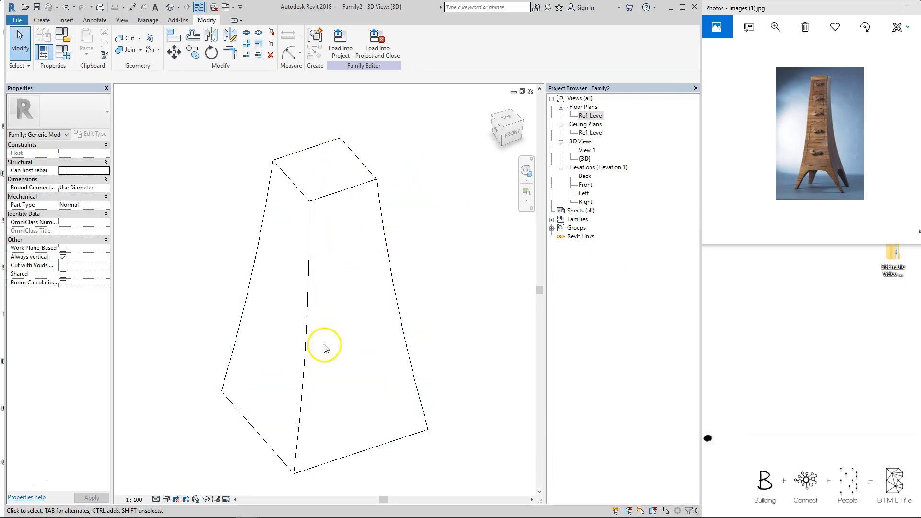
{"action": "middle_click_drag", "start_coordinate": [277, 303], "coordinate": [269, 292], "text": "shift"}
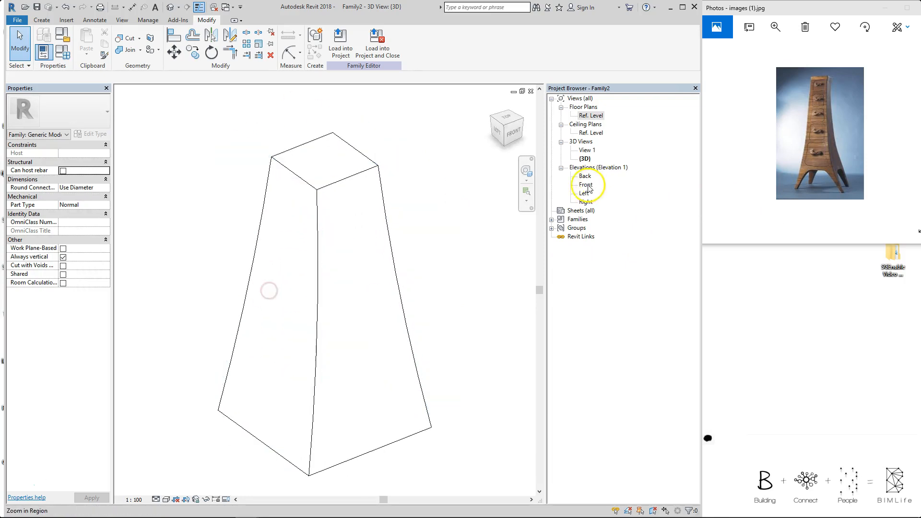
In the Ref. Level plan, copy the void extrusion about 660 mm to the right
{"action": "double_click", "coordinate": [591, 116]}
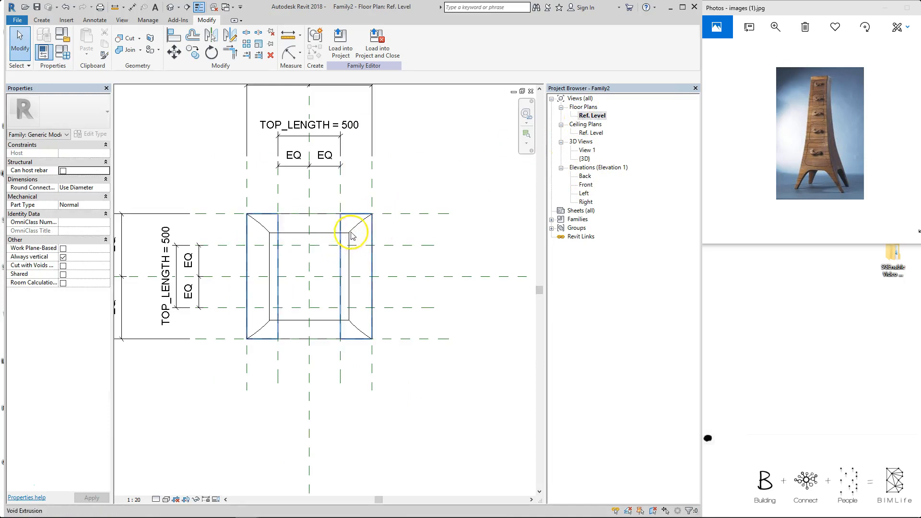
{"action": "left_click", "coordinate": [357, 232]}
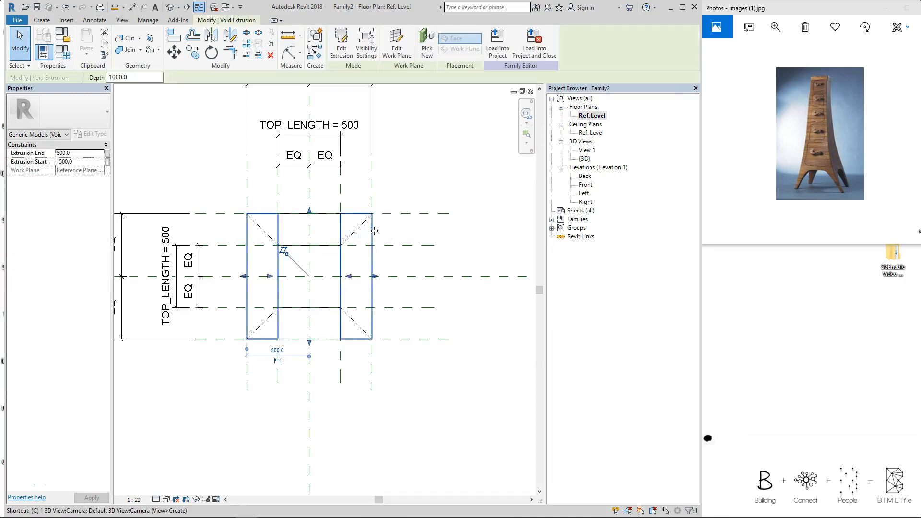
{"action": "key", "text": "c"}
{"action": "key", "text": "c"}
{"action": "left_click", "coordinate": [371, 234]}
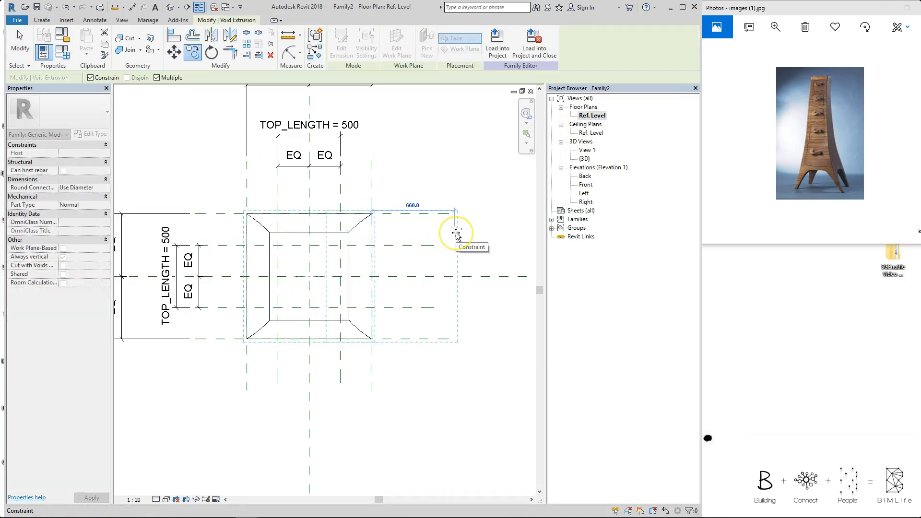
{"action": "key", "text": "Escape"}
{"action": "key", "text": "Escape"}
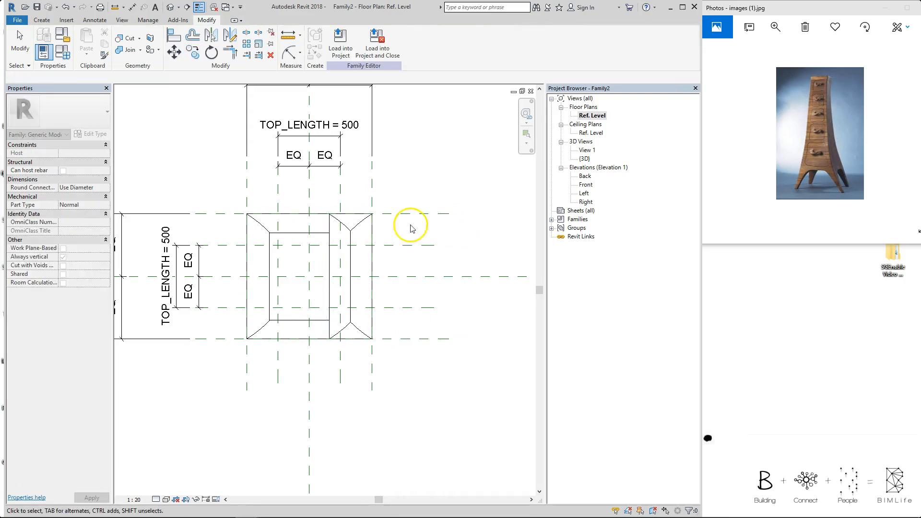
Rotate the copied void extrusion by 90° about its centre
{"action": "left_click_drag", "start_coordinate": [369, 222], "coordinate": [455, 219], "text": "ctrl"}
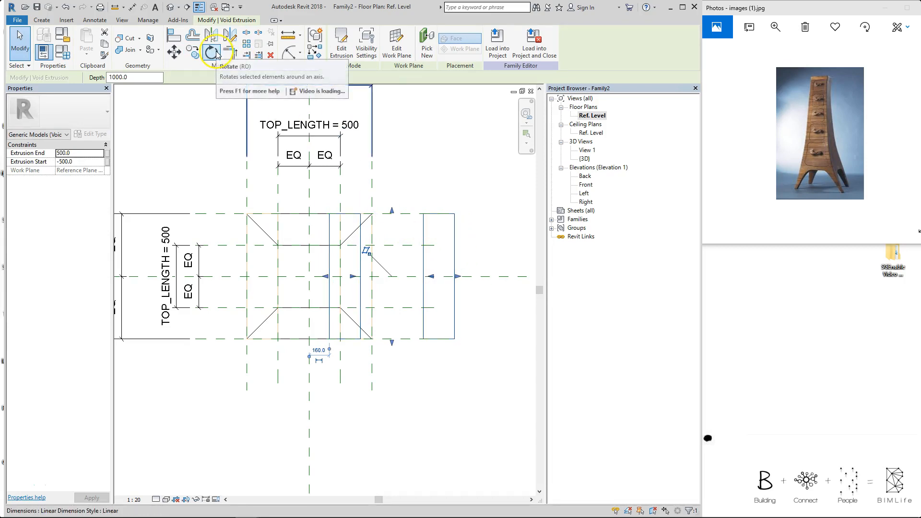
{"action": "left_click", "coordinate": [215, 54]}
{"action": "left_click", "coordinate": [493, 268]}
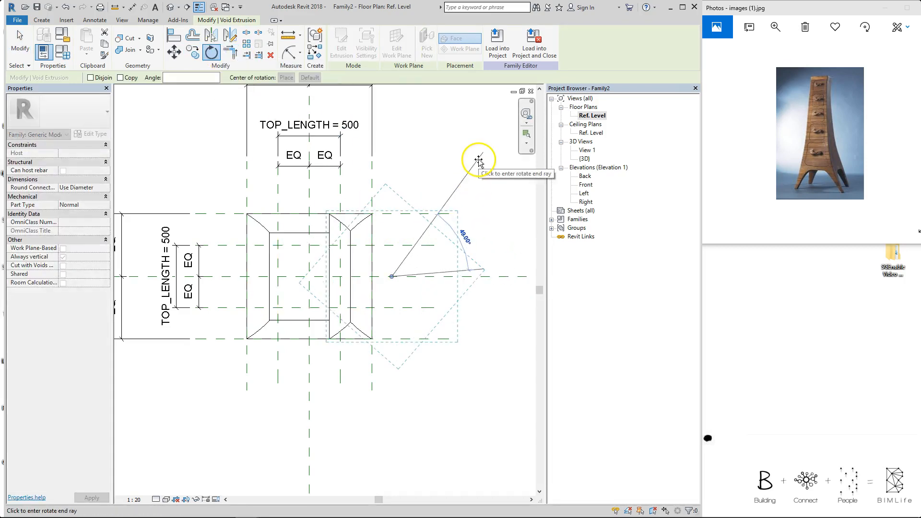
{"action": "type", "text": "90"}
{"action": "key", "text": "Return"}
{"action": "left_click", "coordinate": [464, 160]}
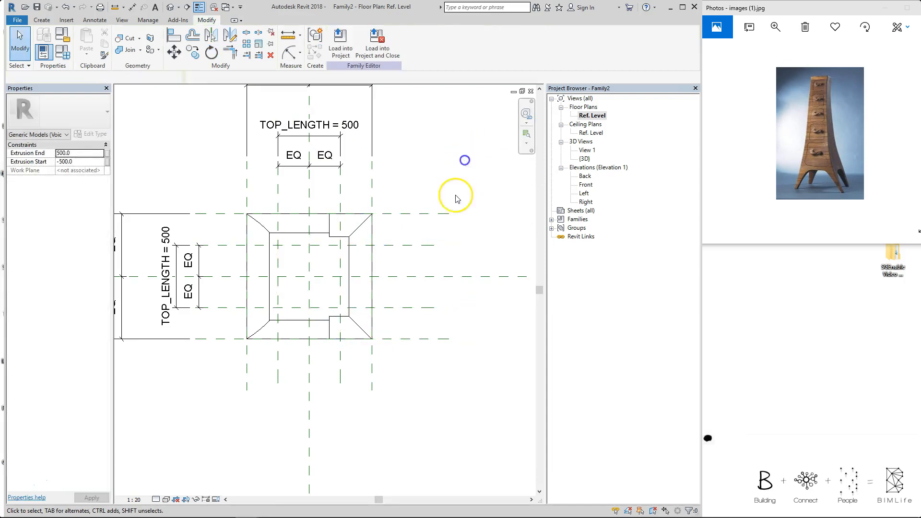
Pull both ends of the rotated void inward so that it lies within the blend's width
{"action": "left_click", "coordinate": [329, 230]}
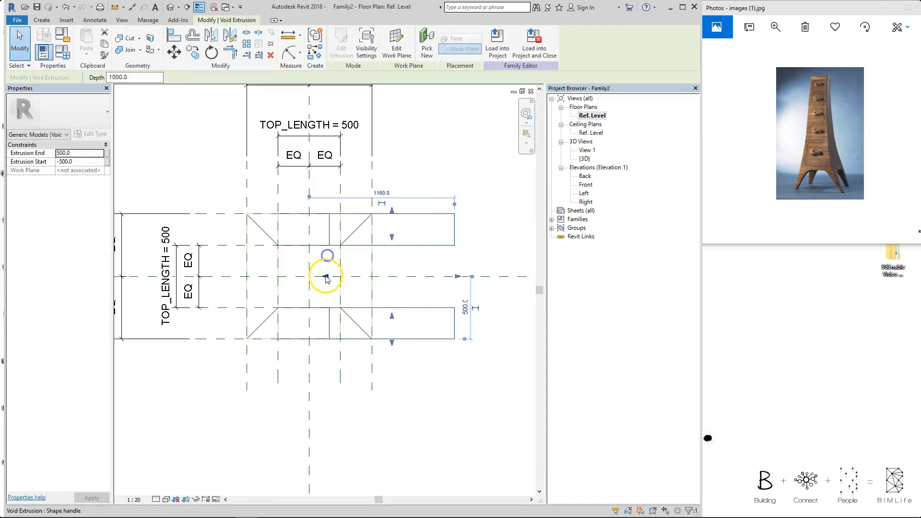
{"action": "left_click_drag", "start_coordinate": [282, 278], "coordinate": [285, 279]}
{"action": "left_click_drag", "start_coordinate": [458, 277], "coordinate": [347, 257]}
{"action": "left_click", "coordinate": [417, 179]}
{"action": "middle_click_drag", "start_coordinate": [341, 231], "coordinate": [379, 229]}
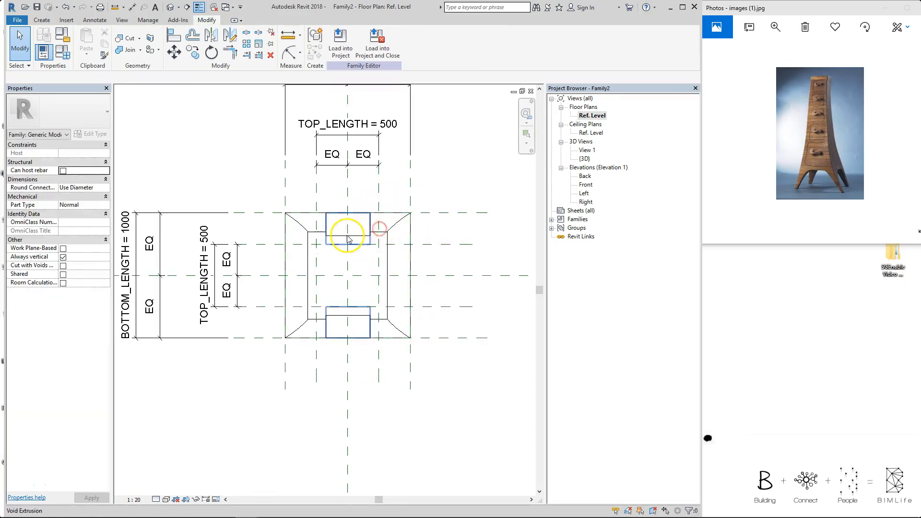
Align the rotated void's ends with the left and right outer reference planes and lock them
{"action": "key", "text": "a"}
{"action": "key", "text": "l"}
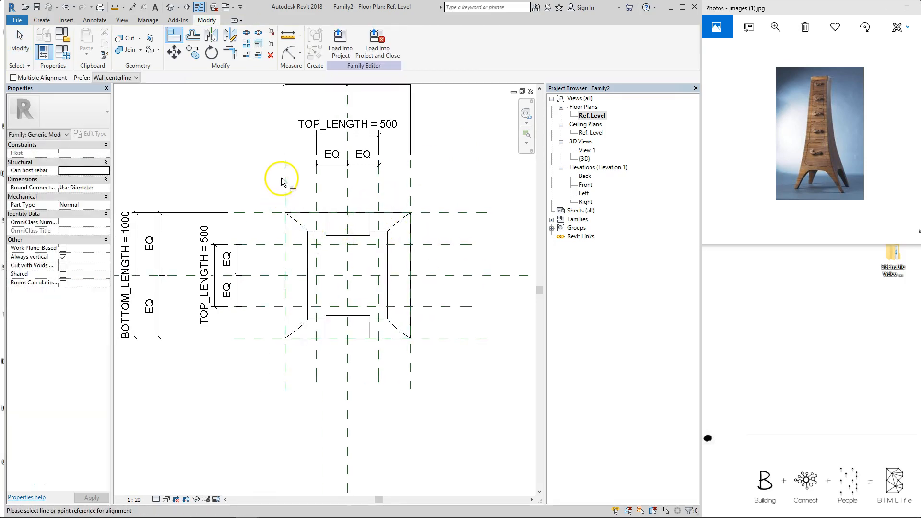
{"action": "left_click", "coordinate": [266, 259]}
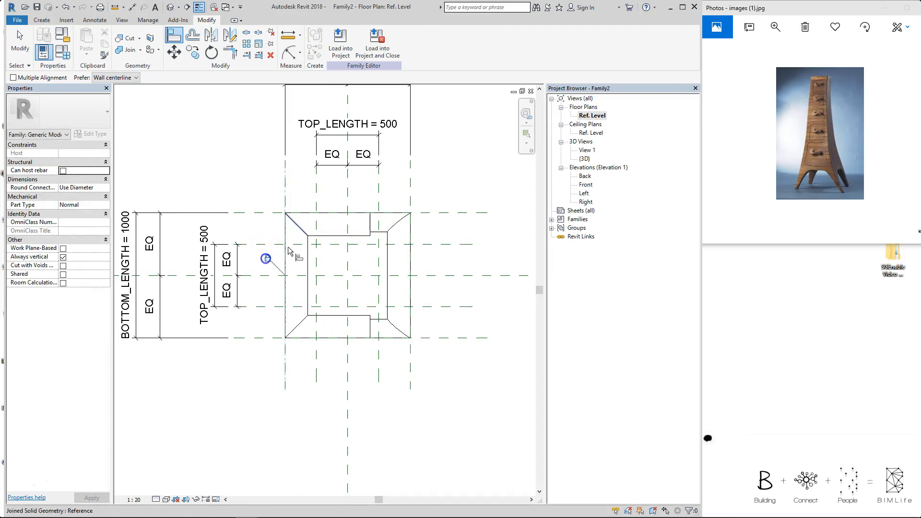
{"action": "left_click", "coordinate": [412, 167]}
{"action": "left_click", "coordinate": [372, 217]}
{"action": "left_click", "coordinate": [427, 293]}
{"action": "left_click", "coordinate": [462, 166]}
With the 3D view open, change the TOP_LENGTH parameter's formula to BOTTOM_LENGTH / 3
{"action": "key", "text": "ctrl+Tab"}
{"action": "middle_click_drag", "start_coordinate": [393, 317], "coordinate": [448, 269], "text": "shift"}
{"action": "middle_click_drag", "start_coordinate": [392, 263], "coordinate": [414, 298], "text": "shift"}
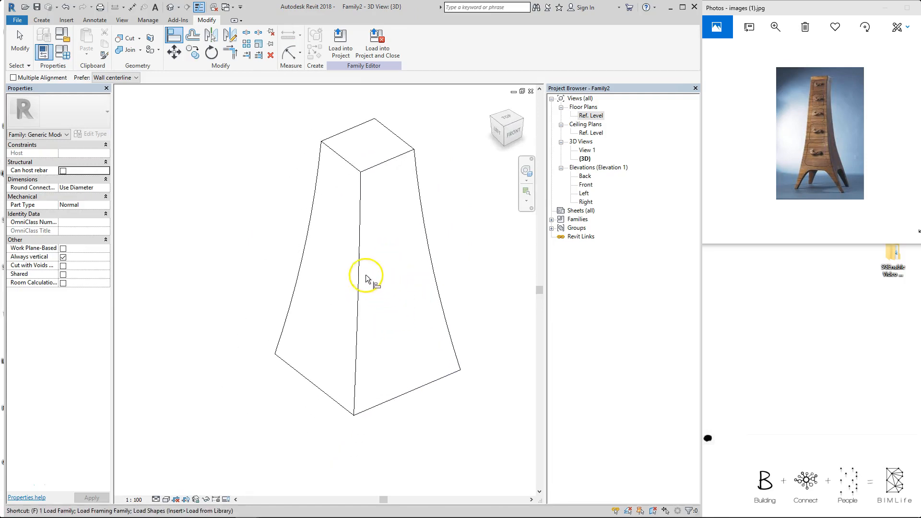
{"action": "key", "text": "t"}
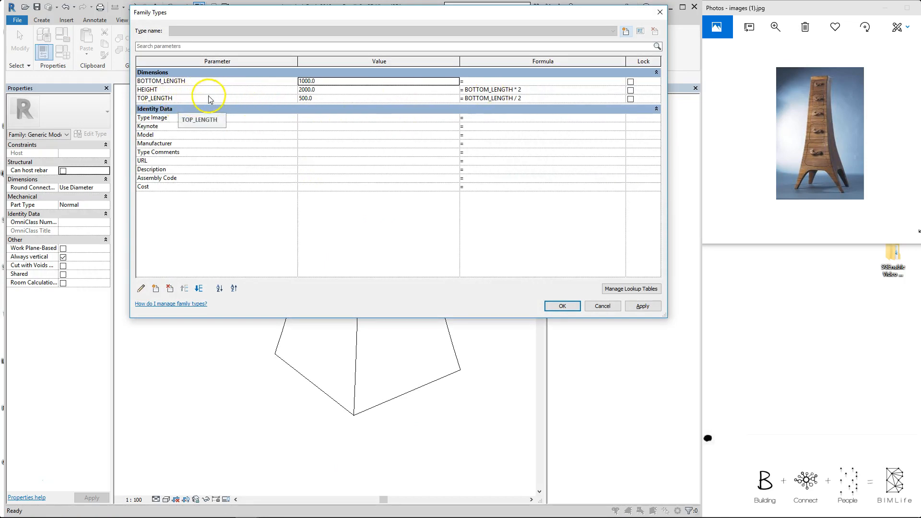
{"action": "left_click", "coordinate": [544, 98]}
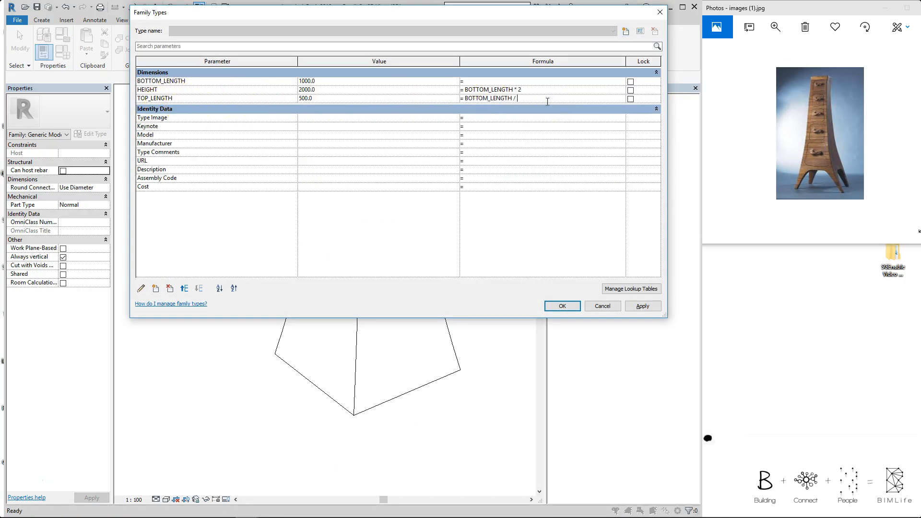
{"action": "left_click_drag", "start_coordinate": [266, 14], "coordinate": [341, 62]}
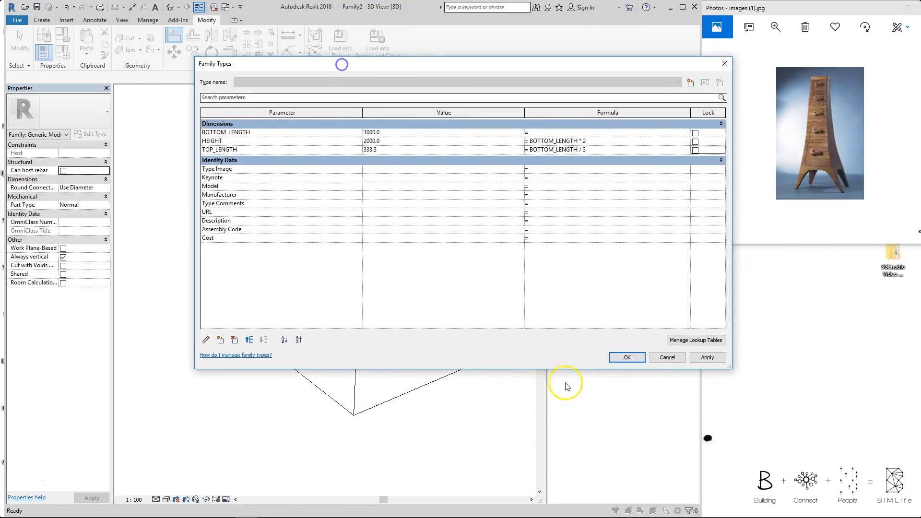
{"action": "left_click", "coordinate": [629, 358]}
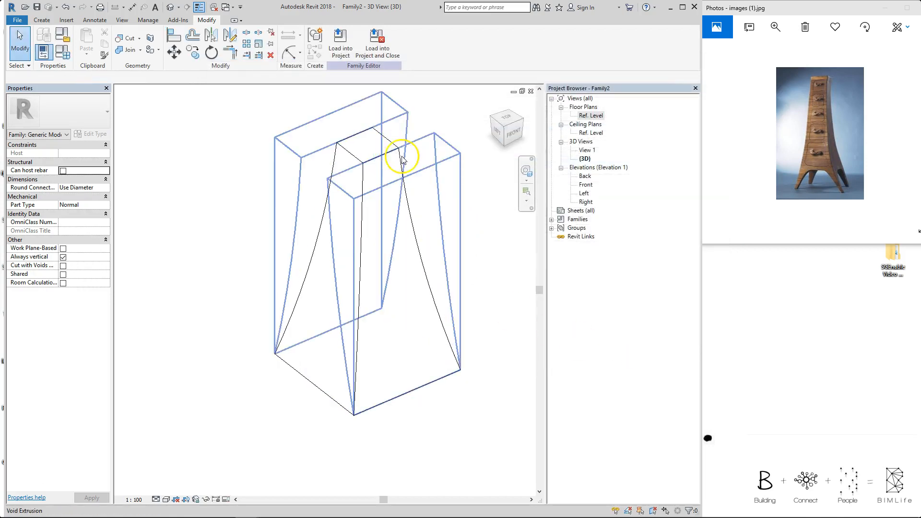
In the Front elevation, start a void extrusion and pick the body's bottom edge as its first sketch line
{"action": "middle_click_drag", "start_coordinate": [409, 161], "coordinate": [415, 244], "text": "shift"}
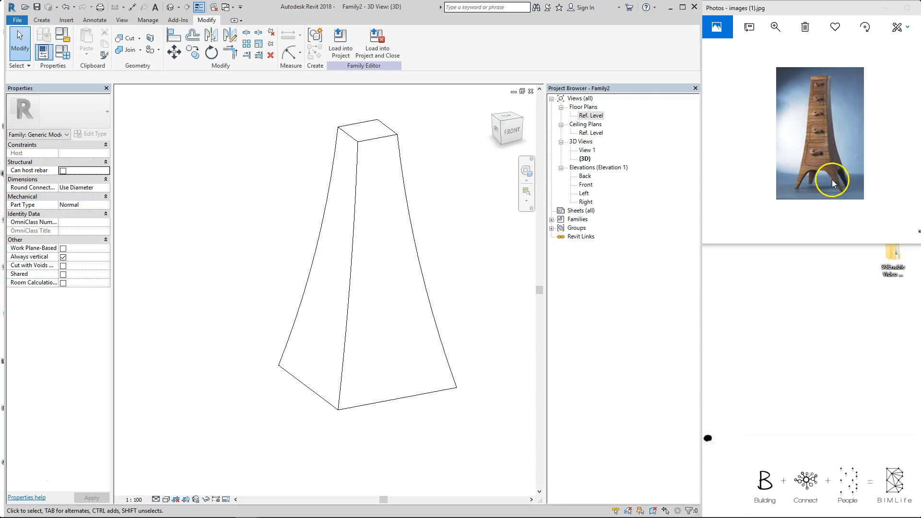
{"action": "double_click", "coordinate": [586, 185]}
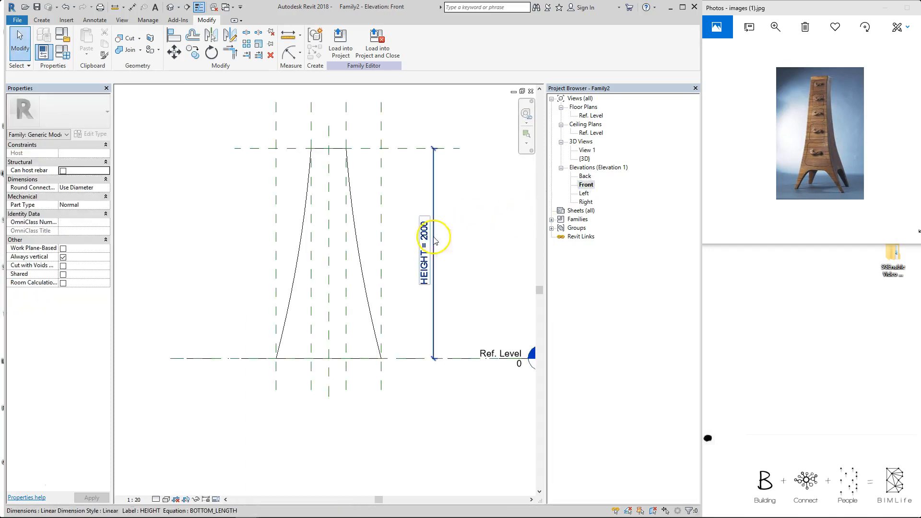
{"action": "left_click", "coordinate": [42, 19]}
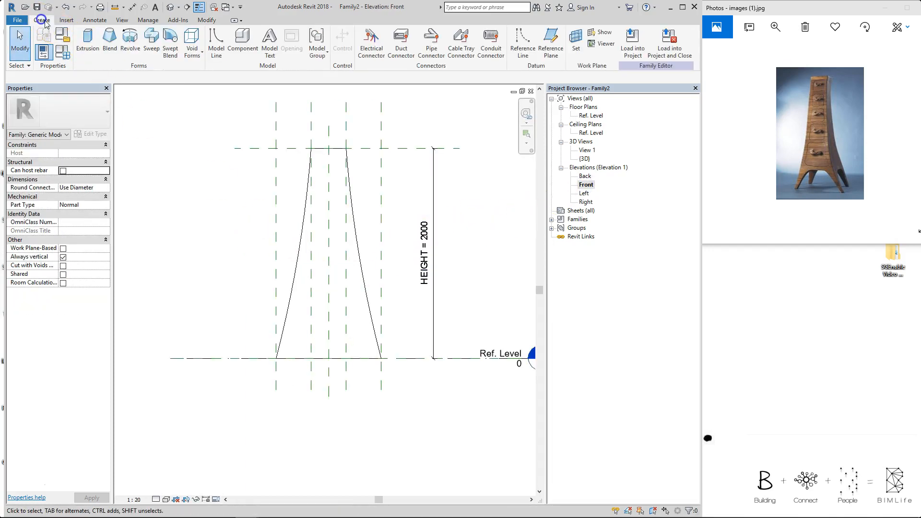
{"action": "left_click", "coordinate": [192, 48]}
{"action": "left_click", "coordinate": [210, 72]}
{"action": "scroll", "coordinate": [304, 298], "scroll_direction": "up", "scroll_amount": 1}
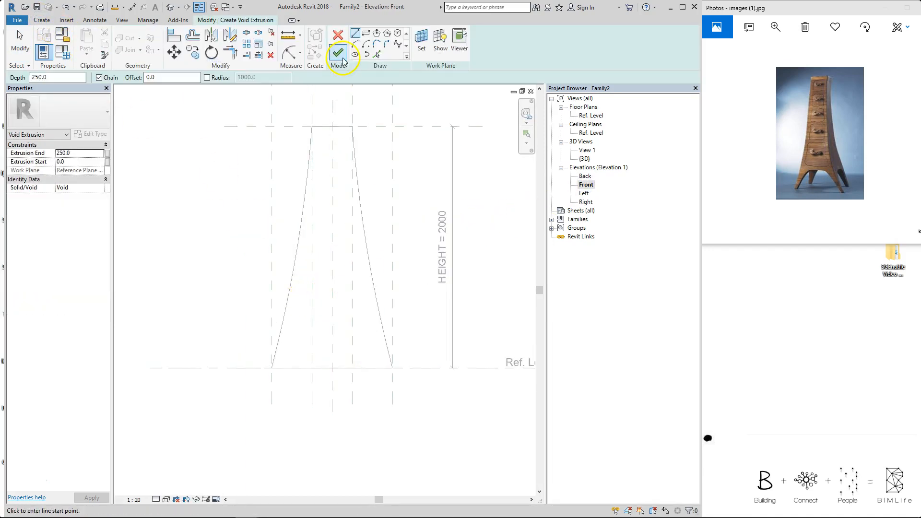
{"action": "left_click", "coordinate": [377, 55]}
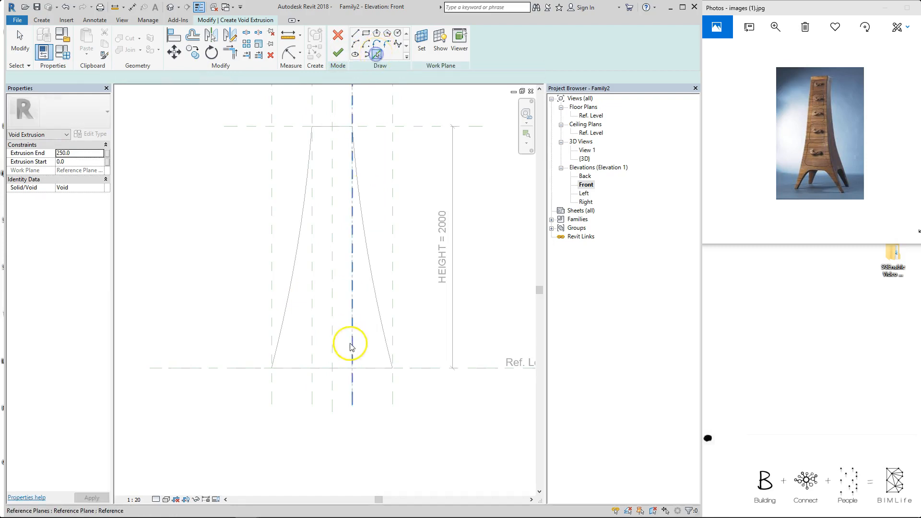
{"action": "left_click", "coordinate": [342, 368]}
Sketch a semicircular arc on the bottom line between the inner reference planes, trim the line to it and finish the void
{"action": "left_click", "coordinate": [355, 43]}
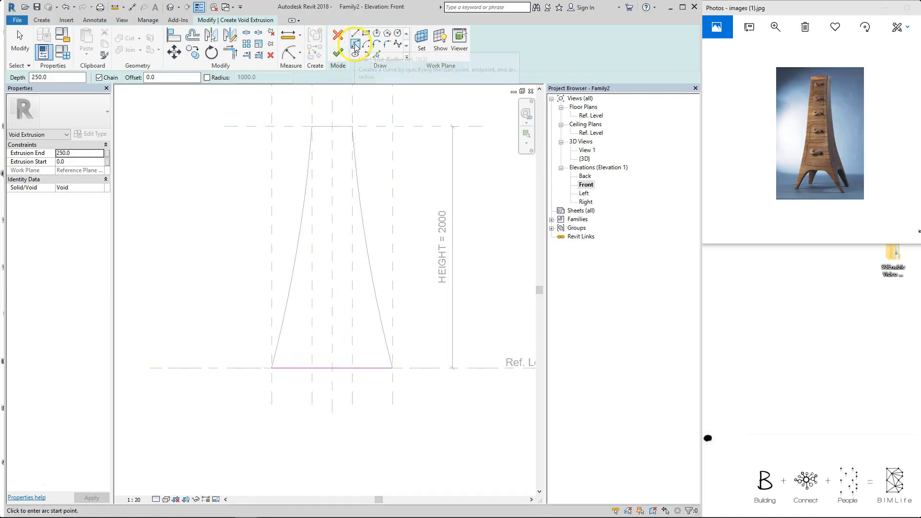
{"action": "left_click", "coordinate": [312, 369]}
{"action": "left_click", "coordinate": [352, 369]}
{"action": "left_click", "coordinate": [333, 348]}
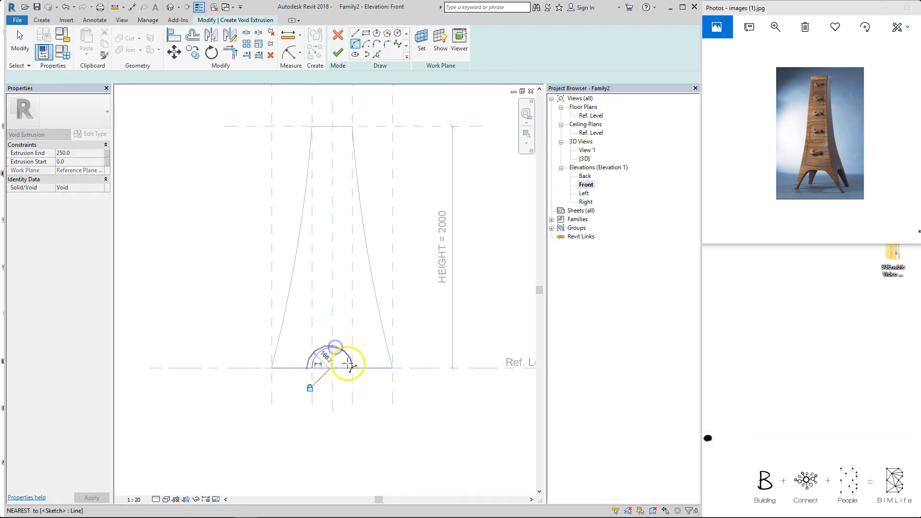
{"action": "scroll", "coordinate": [348, 364], "scroll_direction": "up", "scroll_amount": 2}
{"action": "key", "text": "Escape"}
{"action": "key", "text": "Escape"}
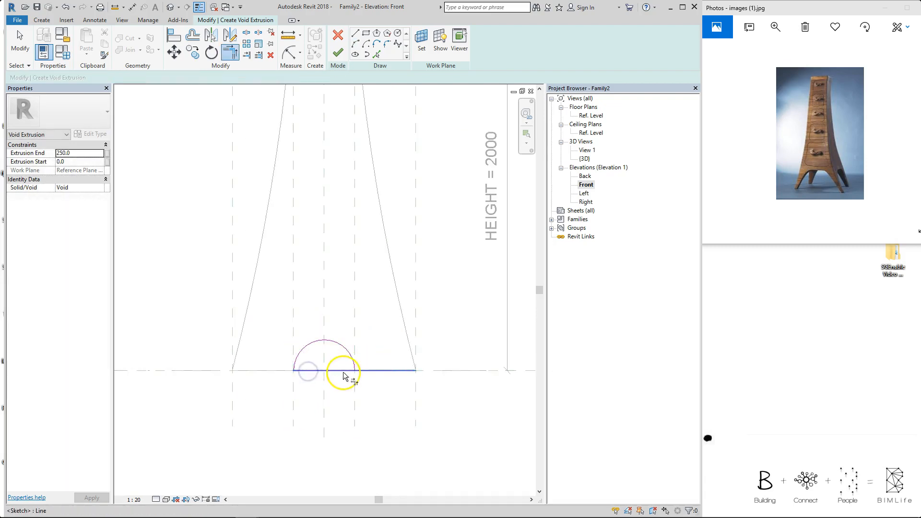
{"action": "scroll", "coordinate": [350, 226], "scroll_direction": "down", "scroll_amount": 4}
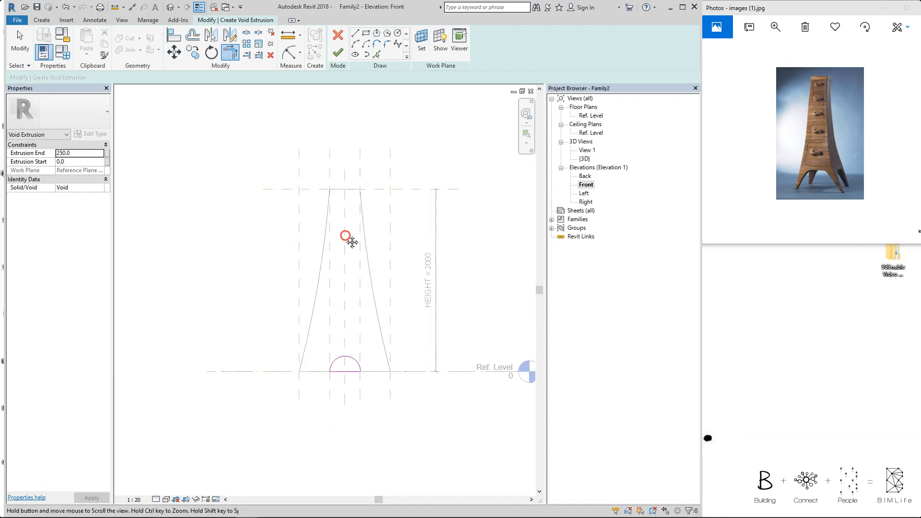
{"action": "left_click", "coordinate": [339, 53]}
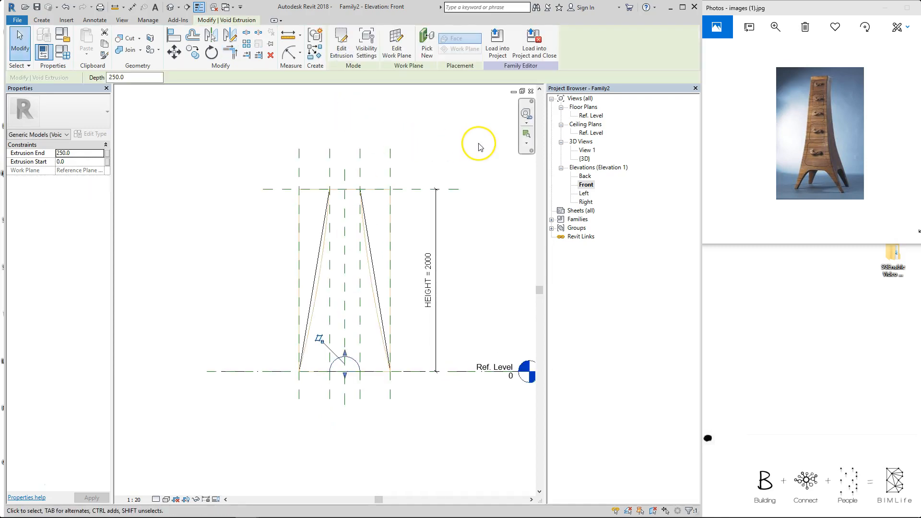
{"action": "left_click", "coordinate": [458, 150]}
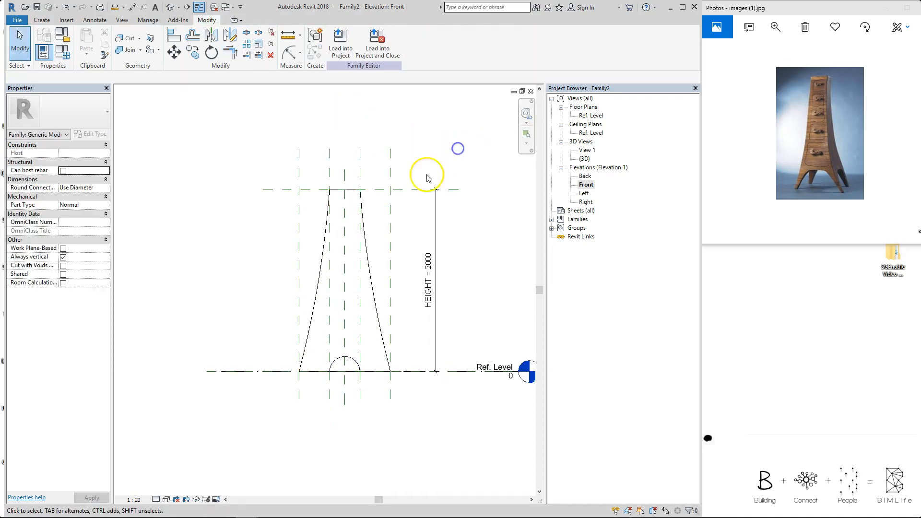
In the Ref. Level plan, stretch the arched void and align its ends with the front and back outer reference planes
{"action": "double_click", "coordinate": [595, 117]}
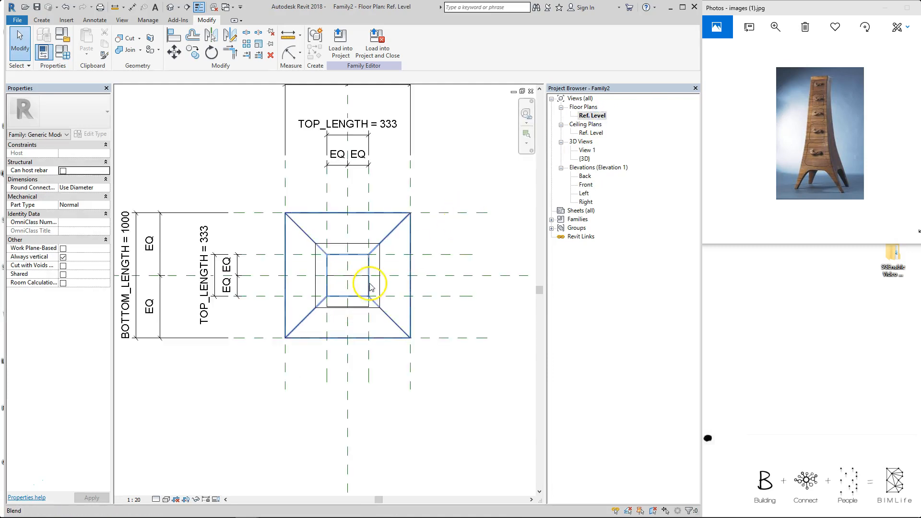
{"action": "left_click", "coordinate": [367, 286]}
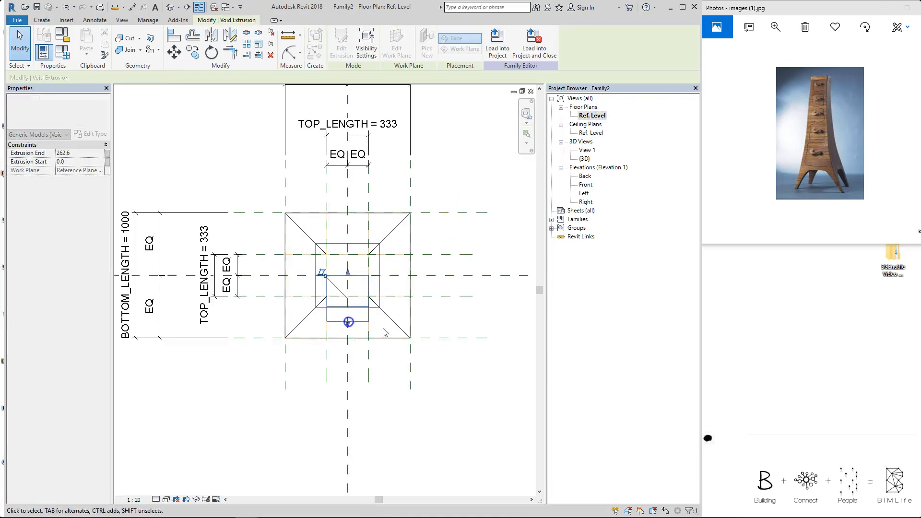
{"action": "key", "text": "a"}
{"action": "key", "text": "l"}
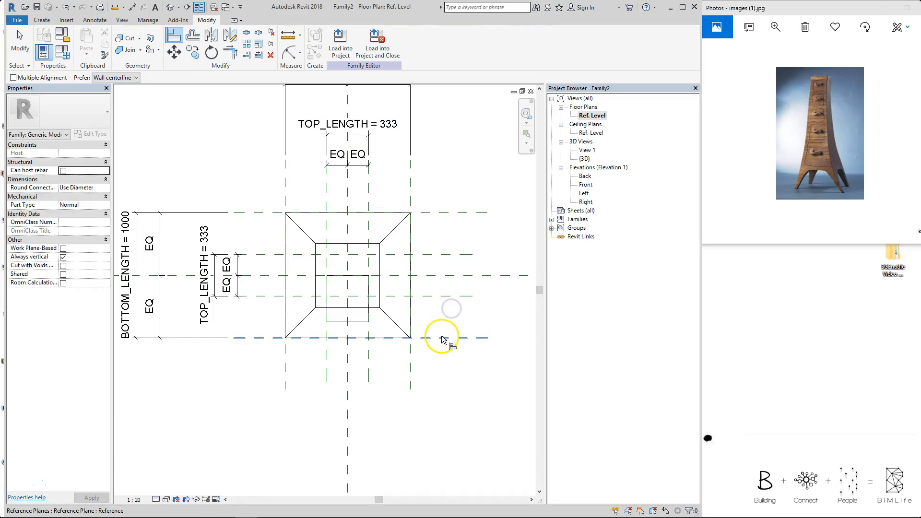
{"action": "left_click", "coordinate": [346, 323]}
{"action": "left_click", "coordinate": [442, 212]}
{"action": "left_click", "coordinate": [351, 274]}
{"action": "left_click", "coordinate": [375, 199]}
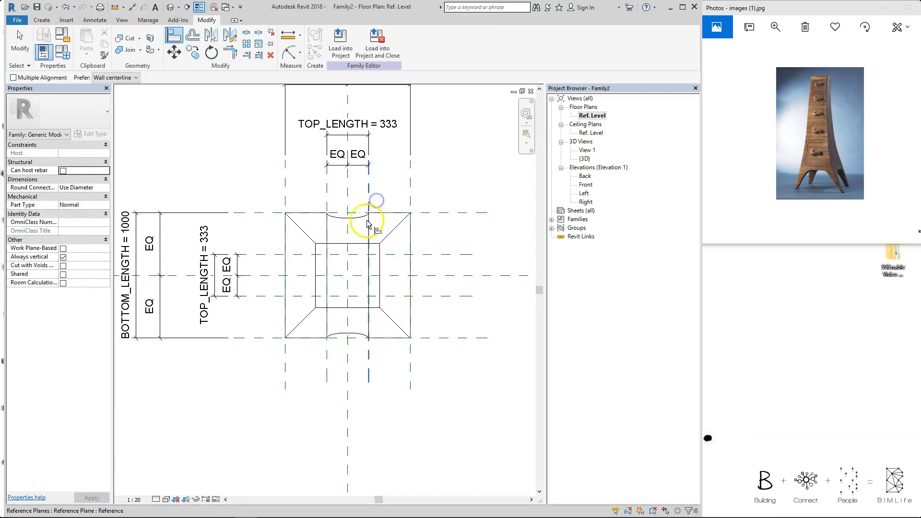
{"action": "key", "text": "Escape"}
{"action": "key", "text": "Escape"}
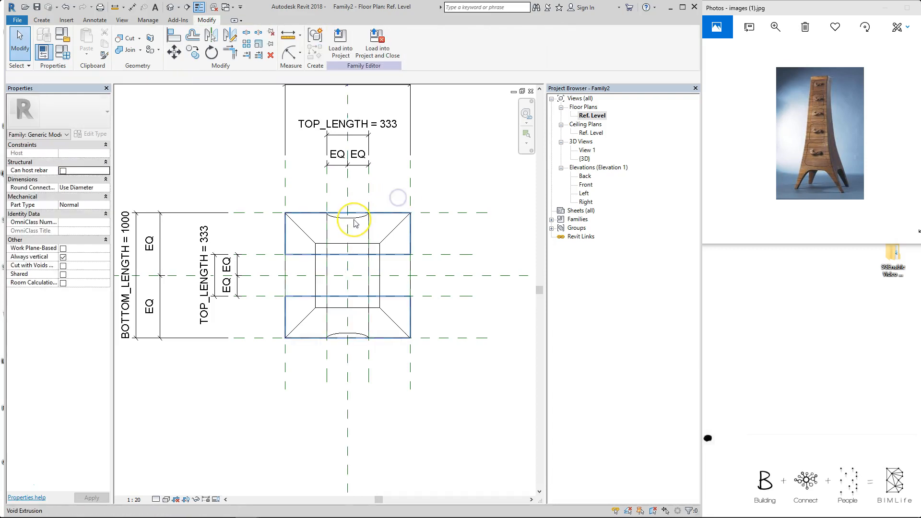
Copy the arched void sideways so that the copy sits directly right of the original
{"action": "left_click", "coordinate": [355, 222]}
{"action": "key", "text": "c"}
{"action": "key", "text": "o"}
{"action": "left_click", "coordinate": [352, 215]}
{"action": "left_click", "coordinate": [391, 213]}
{"action": "key", "text": "Escape"}
{"action": "key", "text": "Escape"}
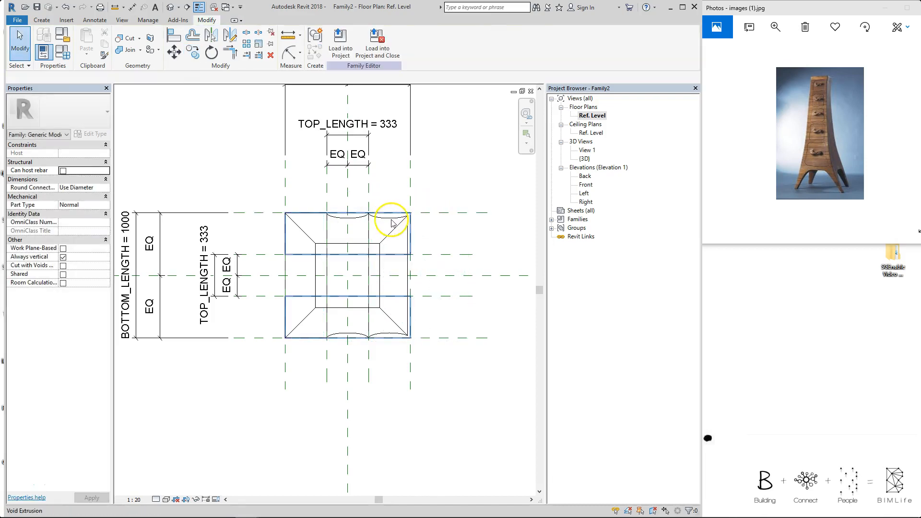
Rotate the copied arched void by 90° and pull both its ends inward so that it lies within the body's width
{"action": "left_click", "coordinate": [393, 216]}
{"action": "key", "text": "r"}
{"action": "key", "text": "o"}
{"action": "left_click", "coordinate": [469, 290]}
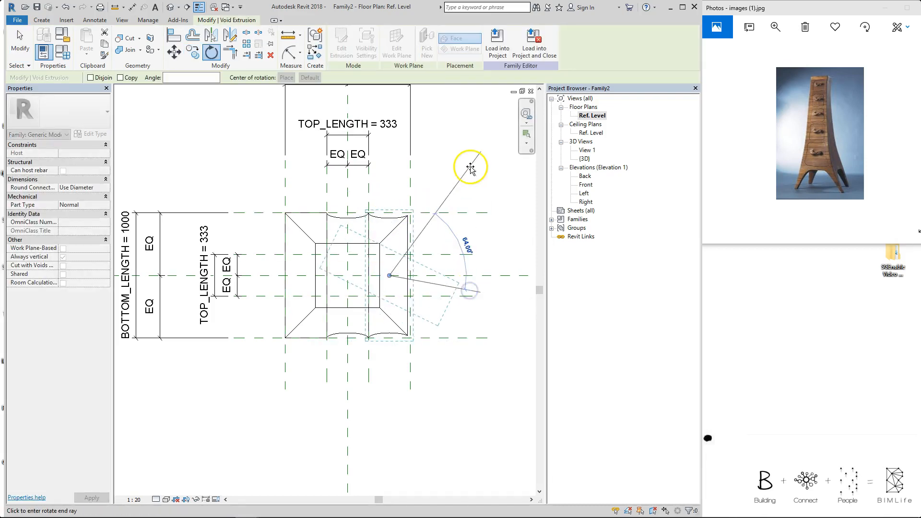
{"action": "key", "text": "Return"}
{"action": "left_click_drag", "start_coordinate": [322, 276], "coordinate": [307, 275]}
{"action": "left_click_drag", "start_coordinate": [454, 276], "coordinate": [391, 278]}
{"action": "left_click", "coordinate": [445, 156]}
Align the rotated arched void's ends with the left and right outer reference planes and lock them
{"action": "key", "text": "a"}
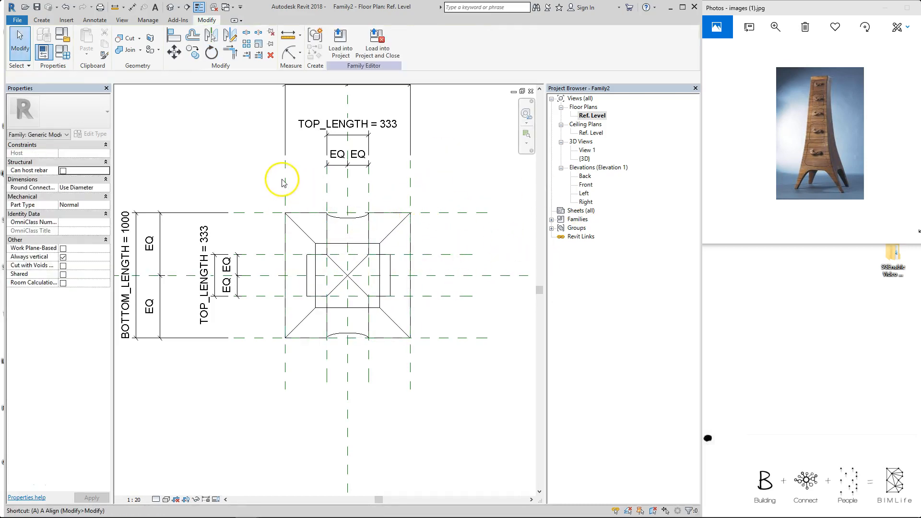
{"action": "key", "text": "a"}
{"action": "left_click", "coordinate": [285, 171]}
{"action": "left_click", "coordinate": [305, 270]}
{"action": "left_click", "coordinate": [266, 259]}
{"action": "left_click", "coordinate": [410, 192]}
{"action": "left_click", "coordinate": [388, 265]}
{"action": "left_click", "coordinate": [432, 295]}
{"action": "left_click", "coordinate": [444, 237]}
Examine the arched leg cut-outs in the 3D view from the front, from below and from above
{"action": "key", "text": "ctrl+Tab"}
{"action": "mouse_move", "coordinate": [402, 315]}
{"action": "middle_mouse_down", "text": "shift"}
{"action": "mouse_move", "coordinate": [405, 123]}
{"action": "mouse_move", "coordinate": [380, 314]}
{"action": "mouse_move", "coordinate": [540, 321]}
{"action": "mouse_move", "coordinate": [580, 308]}
{"action": "mouse_move", "coordinate": [389, 311]}
{"action": "middle_mouse_up", "text": "shift"}
{"action": "key", "text": "Escape"}
{"action": "key", "text": "Escape"}
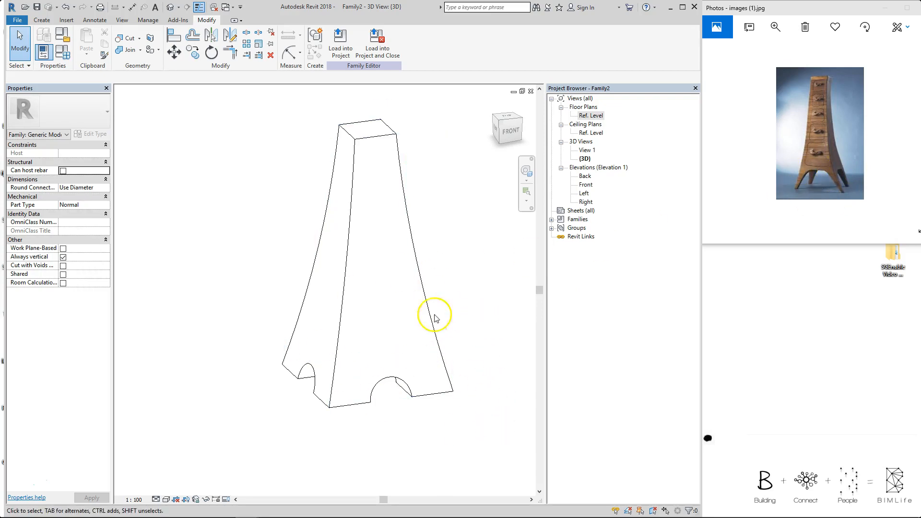
{"action": "middle_click_drag", "start_coordinate": [409, 400], "coordinate": [460, 290], "text": "shift"}
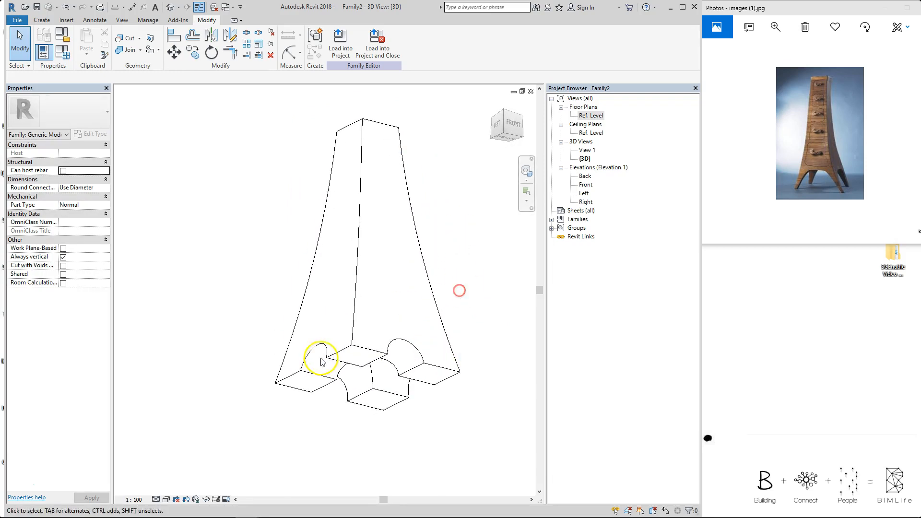
{"action": "middle_click_drag", "start_coordinate": [333, 355], "coordinate": [469, 410], "text": "shift"}
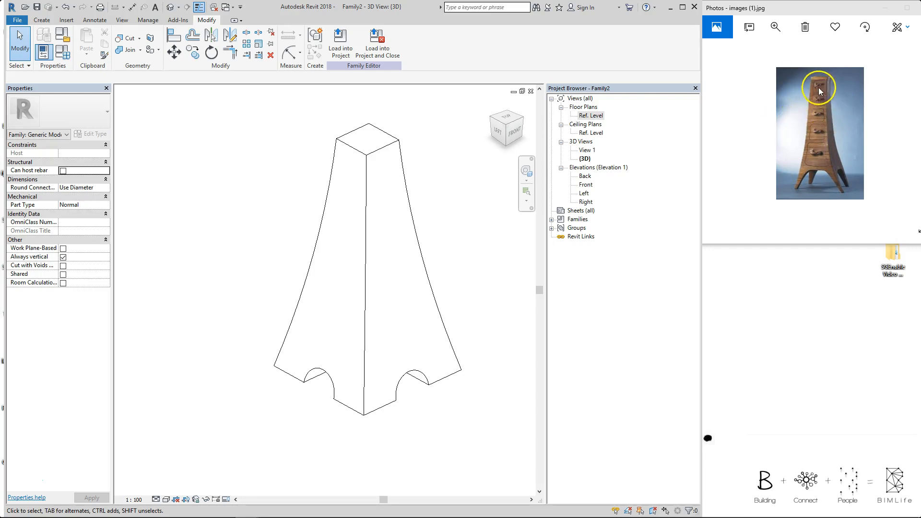
In the Front elevation, draw a horizontal reference plane about 400 mm below the top reference plane
{"action": "left_click", "coordinate": [587, 185]}
{"action": "double_click", "coordinate": [587, 186]}
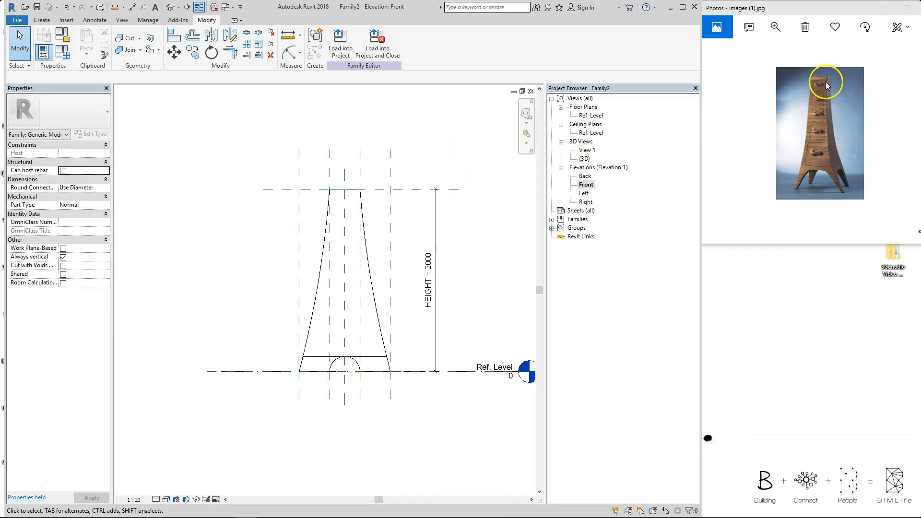
{"action": "left_click", "coordinate": [823, 111]}
{"action": "left_click", "coordinate": [460, 142]}
{"action": "key", "text": "r"}
{"action": "key", "text": "p"}
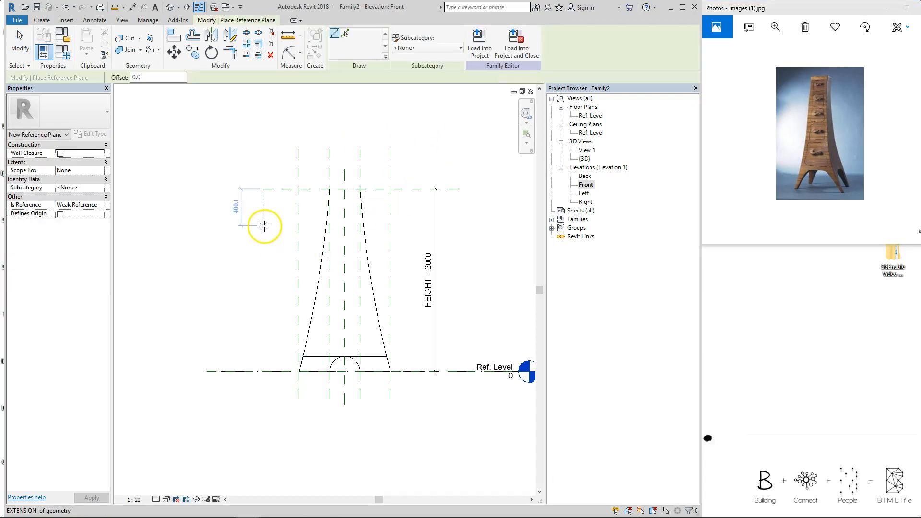
{"action": "left_click", "coordinate": [264, 225]}
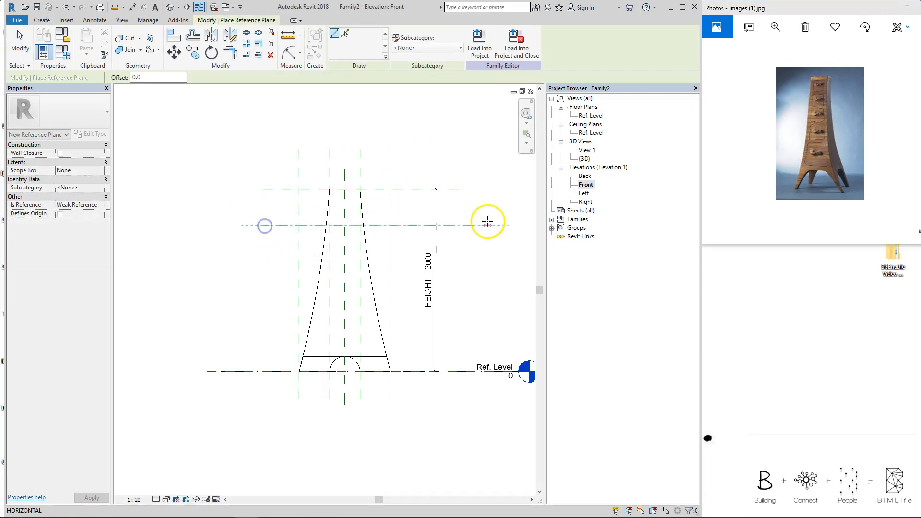
{"action": "left_click", "coordinate": [459, 225]}
{"action": "key", "text": "Escape"}
{"action": "key", "text": "Escape"}
Copy the new horizontal reference plane downward four times, spaced about 320, 340, 380 and 180 mm apart
{"action": "left_click", "coordinate": [450, 227]}
{"action": "key", "text": "c"}
{"action": "key", "text": "o"}
{"action": "left_click", "coordinate": [451, 227]}
{"action": "left_click", "coordinate": [453, 255]}
{"action": "left_click", "coordinate": [454, 286]}
{"action": "left_click", "coordinate": [455, 320]}
{"action": "left_click", "coordinate": [455, 337]}
{"action": "key", "text": "Escape"}
{"action": "key", "text": "Escape"}
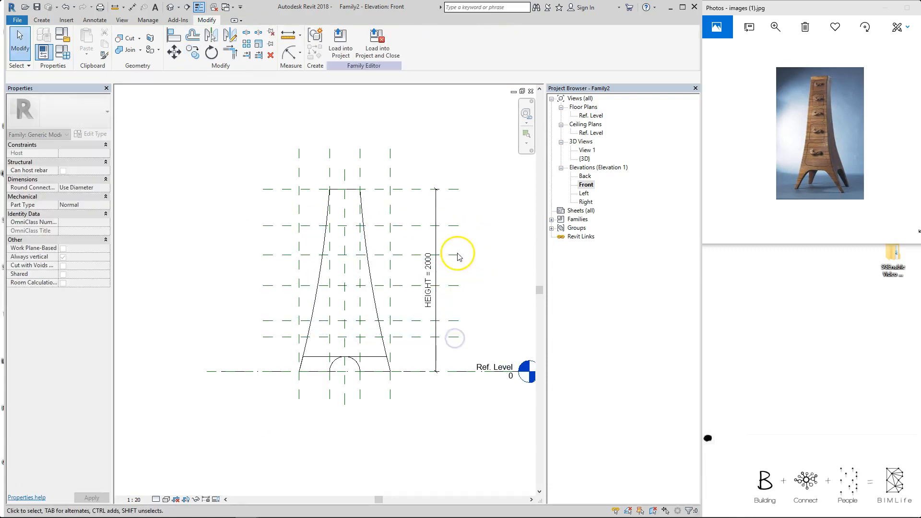
Dimension the top gap and the gap below it between the horizontal reference planes, beside the body's left side
{"action": "key", "text": "d"}
{"action": "key", "text": "i"}
{"action": "left_click", "coordinate": [271, 189]}
{"action": "left_click", "coordinate": [269, 225]}
{"action": "left_click", "coordinate": [253, 206]}
{"action": "left_click", "coordinate": [272, 225]}
{"action": "left_click", "coordinate": [278, 254]}
{"action": "left_click", "coordinate": [253, 240]}
Dimension the third and fourth gaps between the horizontal reference planes in line with the upper dimensions
{"action": "left_click", "coordinate": [279, 254]}
{"action": "left_click", "coordinate": [283, 286]}
{"action": "left_click", "coordinate": [253, 270]}
{"action": "left_click", "coordinate": [282, 286]}
{"action": "left_click", "coordinate": [289, 321]}
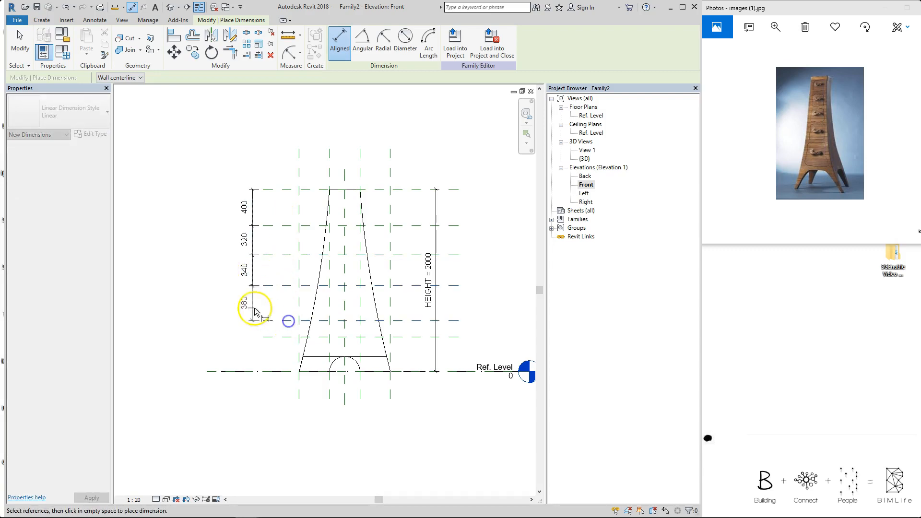
Dimension the gap between the two lowest new reference planes in line with the other dimensions
{"action": "left_click", "coordinate": [282, 321]}
{"action": "left_click", "coordinate": [270, 337]}
{"action": "left_click", "coordinate": [251, 325]}
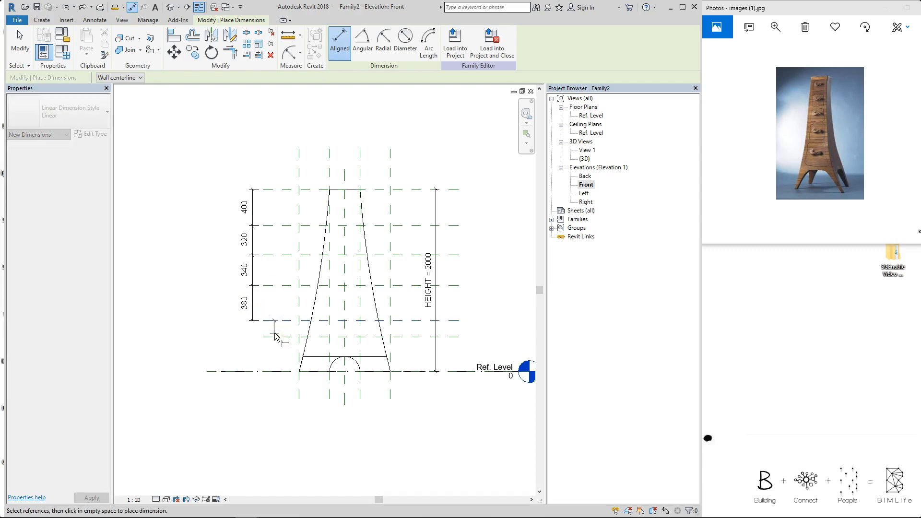
{"action": "left_click", "coordinate": [275, 336]}
{"action": "left_click", "coordinate": [281, 320]}
{"action": "left_click", "coordinate": [253, 331]}
{"action": "left_click", "coordinate": [253, 330]}
{"action": "key", "text": "Escape"}
{"action": "left_click", "coordinate": [253, 205]}
{"action": "left_click", "coordinate": [253, 239]}
{"action": "left_click", "coordinate": [253, 271]}
{"action": "left_click", "coordinate": [258, 307]}
{"action": "left_click", "coordinate": [253, 329]}
{"action": "left_click", "coordinate": [274, 142]}
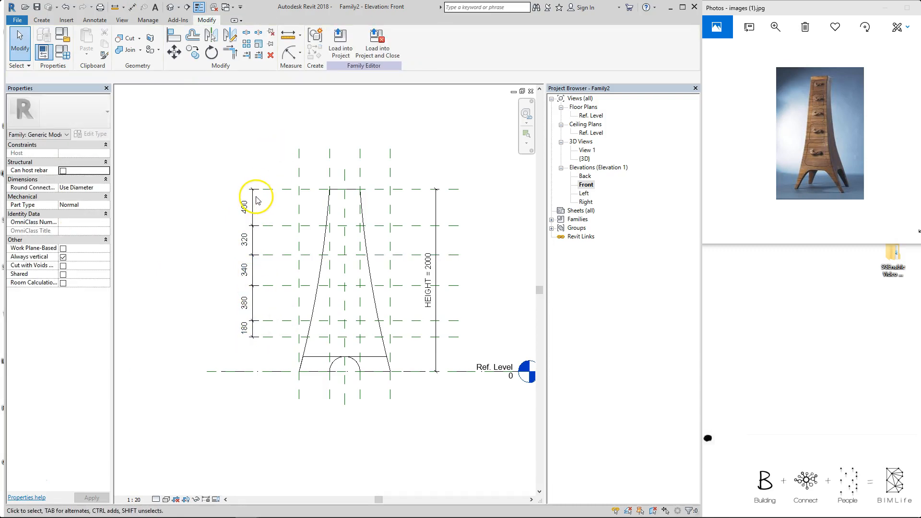
Label the topmost gap dimension with a new type parameter named 1ST_DRAWER
{"action": "left_click", "coordinate": [256, 199]}
{"action": "left_click", "coordinate": [431, 42]}
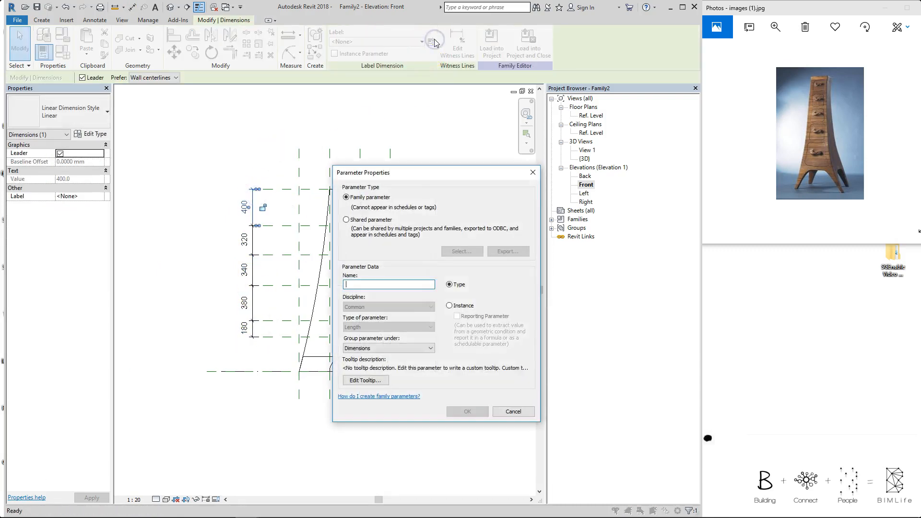
{"action": "type", "text": "1ST_DRAWER"}
{"action": "key", "text": "Return"}
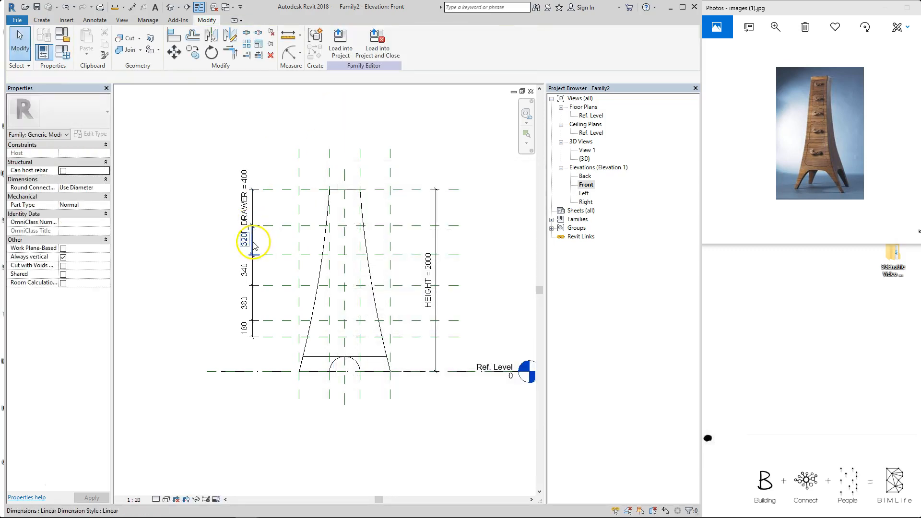
Label the second gap dimension with a new type parameter named 2ND_DRAWER
{"action": "left_click", "coordinate": [431, 42]}
{"action": "type", "text": "2N"}
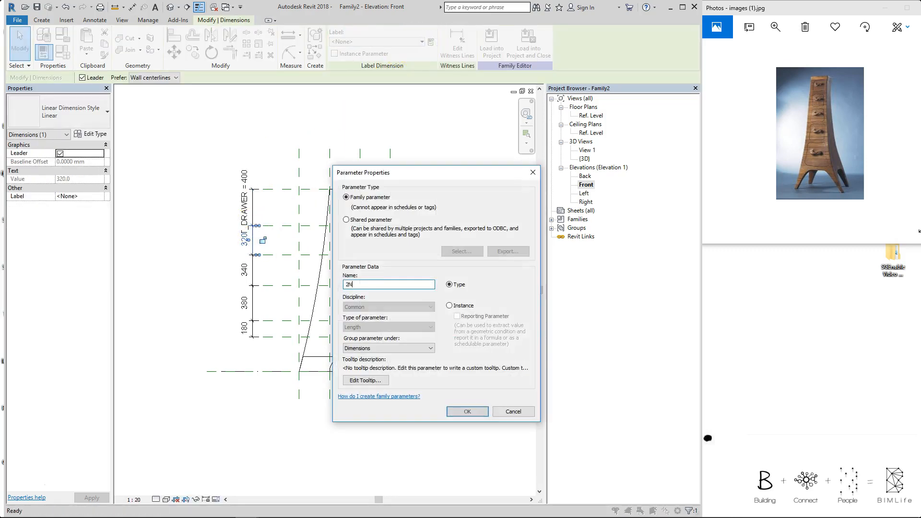
{"action": "type", "text": "D_DRAWER"}
{"action": "key", "text": "Return"}
Label the third gap dimension with a new type parameter named 3RD_DRAWER
{"action": "left_click", "coordinate": [244, 269]}
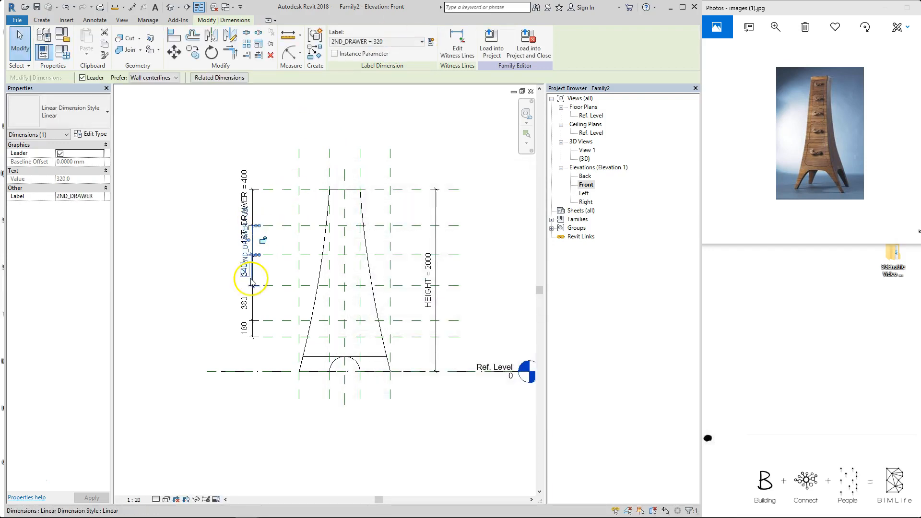
{"action": "left_click", "coordinate": [432, 42]}
{"action": "type", "text": "3R"}
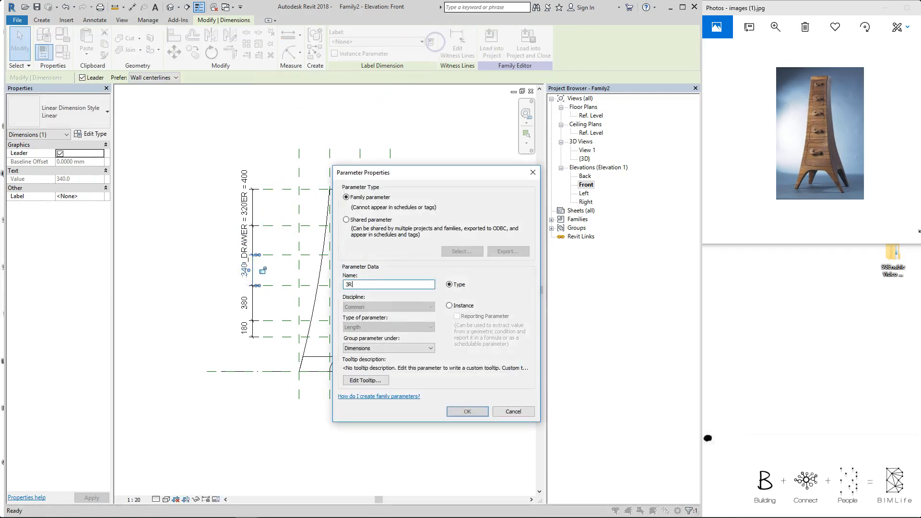
{"action": "type", "text": "D_DRAWER"}
{"action": "key", "text": "Return"}
Label the fourth gap dimension from the top with a new type parameter named 4TH_DRAWER
{"action": "left_click", "coordinate": [245, 303]}
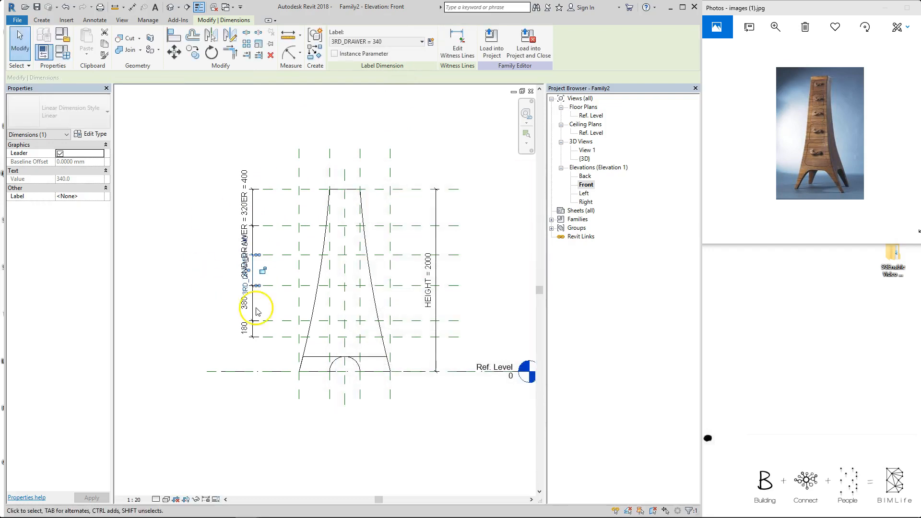
{"action": "left_click", "coordinate": [430, 42]}
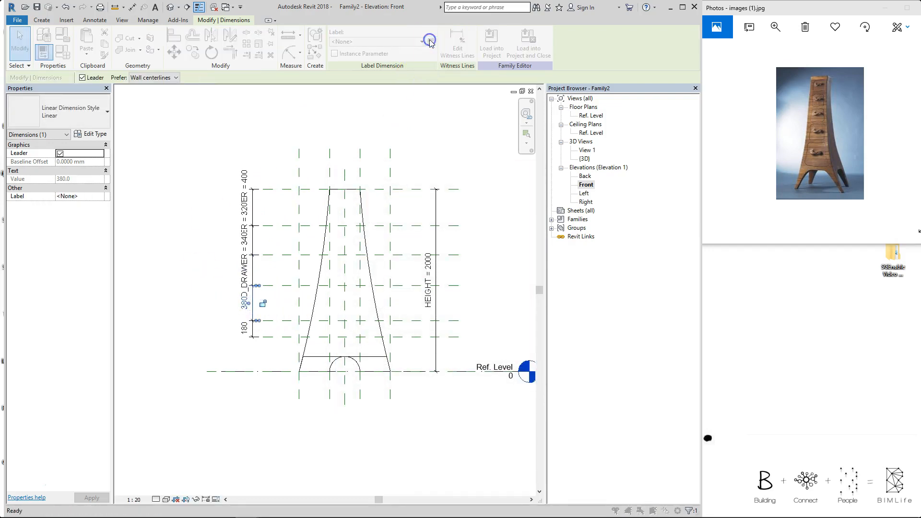
{"action": "type", "text": "4TH_DRAWER"}
{"action": "key", "text": "Return"}
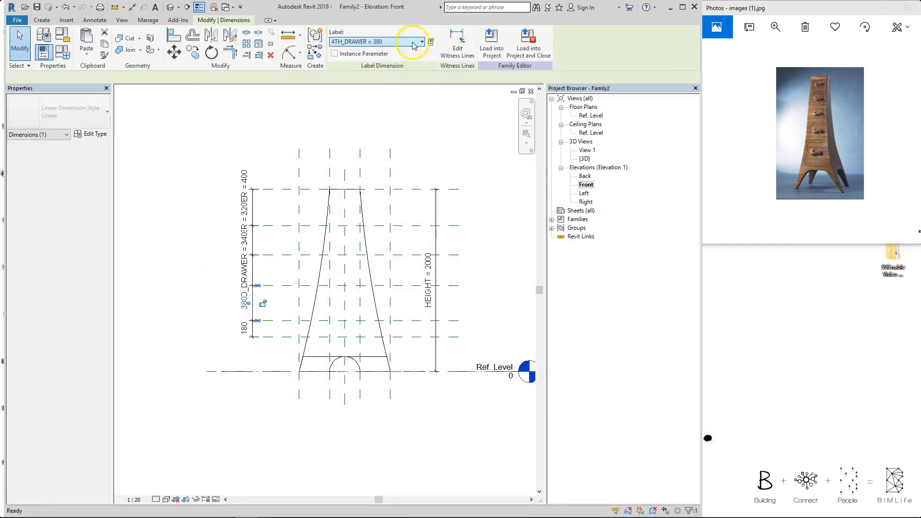
Label the lowest gap dimension with a new type parameter named 5TH_DRAWER
{"action": "left_click", "coordinate": [245, 328]}
{"action": "left_click", "coordinate": [431, 43]}
{"action": "type", "text": "5TH_DRAWER"}
{"action": "key", "text": "Return"}
{"action": "key", "text": "Escape"}
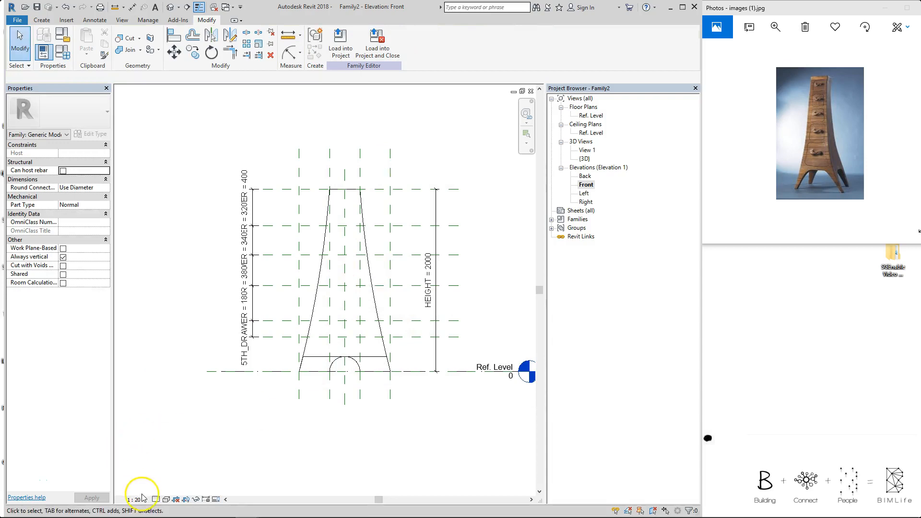
Set the view scale to 1:10 and stagger the drawer dimensions sideways so their labels are separated
{"action": "left_click", "coordinate": [142, 500]}
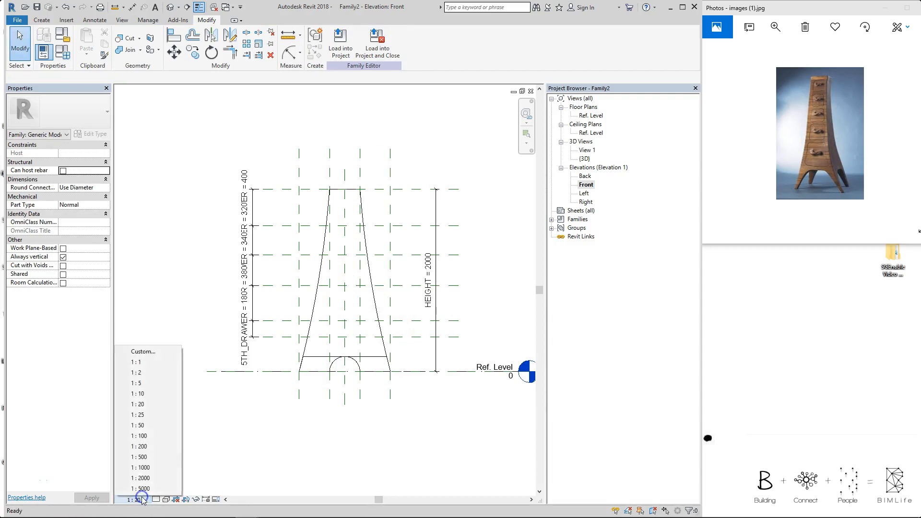
{"action": "left_click", "coordinate": [167, 397]}
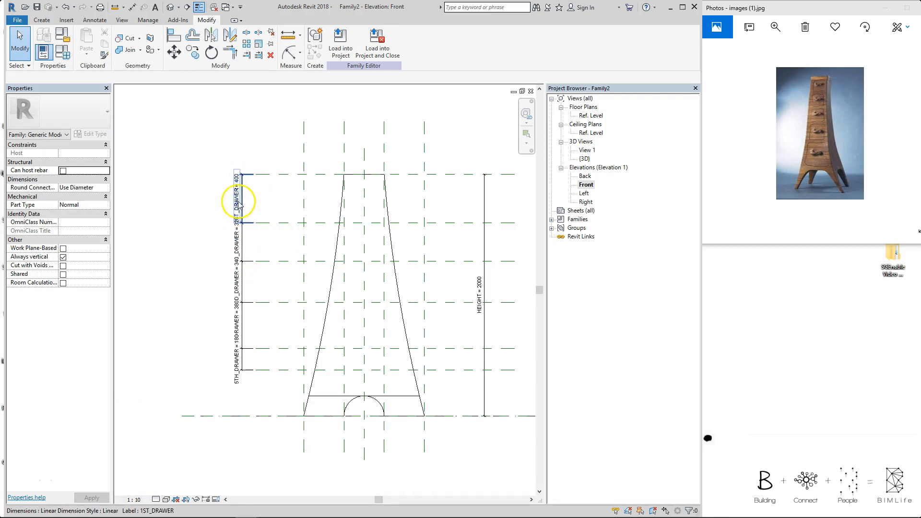
{"action": "left_click_drag", "start_coordinate": [238, 199], "coordinate": [272, 200]}
{"action": "left_click_drag", "start_coordinate": [239, 240], "coordinate": [260, 242]}
{"action": "mouse_move", "coordinate": [243, 278]}
{"action": "left_mouse_down"}
{"action": "mouse_move", "coordinate": [262, 287]}
{"action": "mouse_move", "coordinate": [252, 288]}
{"action": "left_mouse_up"}
{"action": "mouse_move", "coordinate": [242, 359]}
{"action": "left_mouse_down"}
{"action": "mouse_move", "coordinate": [230, 370]}
{"action": "mouse_move", "coordinate": [229, 362]}
{"action": "left_mouse_up"}
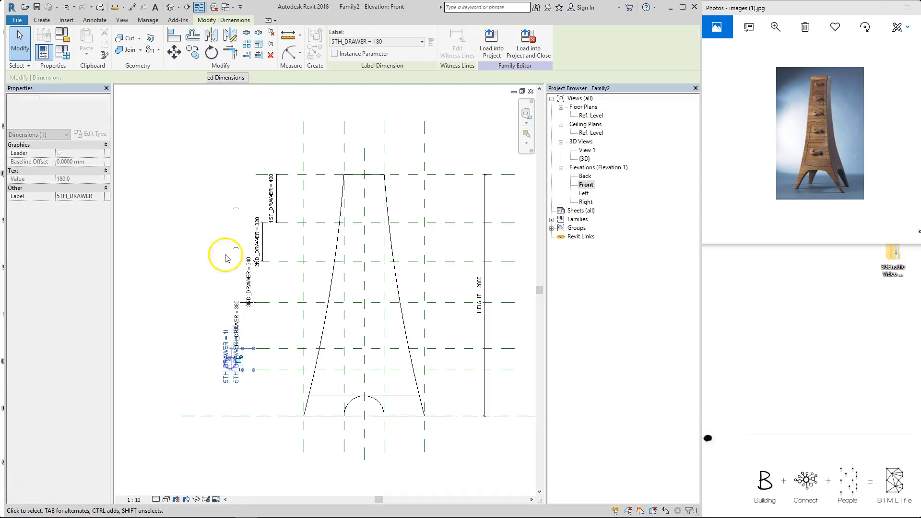
{"action": "left_click", "coordinate": [224, 232]}
{"action": "scroll", "coordinate": [298, 184], "scroll_direction": "down", "scroll_amount": 2}
{"action": "mouse_move", "coordinate": [305, 244]}
{"action": "middle_mouse_down"}
{"action": "mouse_move", "coordinate": [282, 245]}
{"action": "mouse_move", "coordinate": [290, 238]}
{"action": "middle_mouse_up"}
{"action": "scroll", "coordinate": [280, 245], "scroll_direction": "up", "scroll_amount": 3}
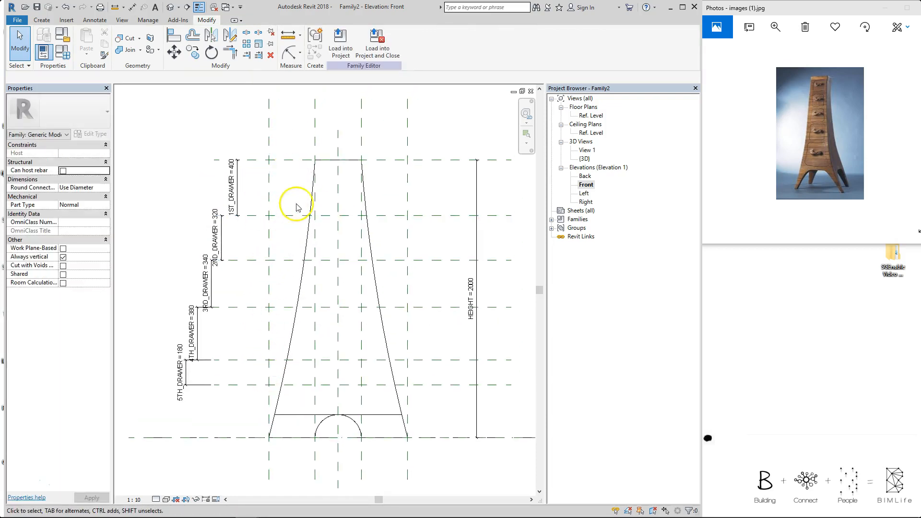
{"action": "left_click", "coordinate": [822, 89]}
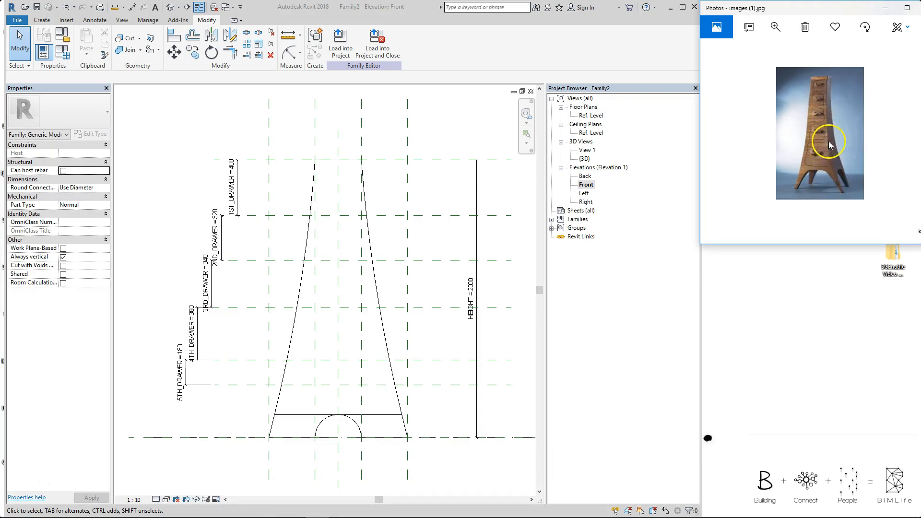
{"action": "left_click", "coordinate": [314, 118]}
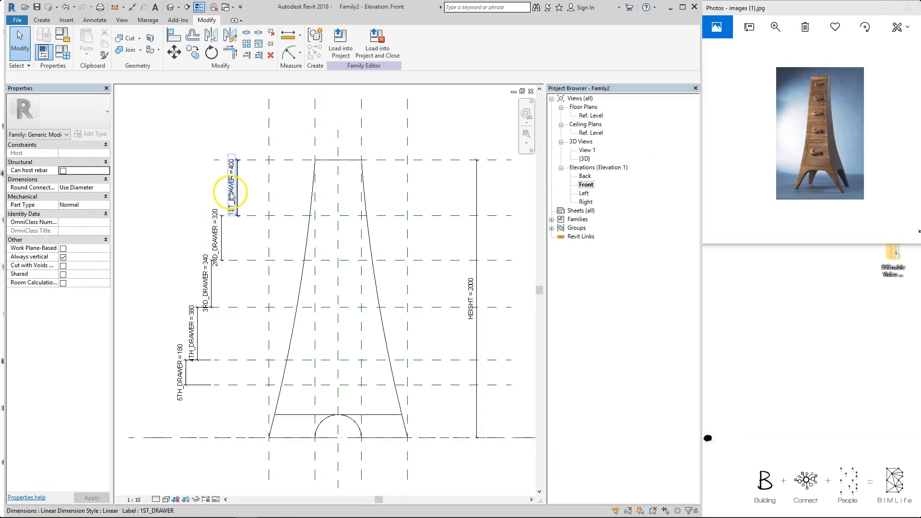
Enter the formula (HEIGHT - TOP_LENGTH / 2) * 0.1 for all five drawer parameters, 1ST_DRAWER to 5TH_DRAWER, in the family types
{"action": "left_click", "coordinate": [64, 56]}
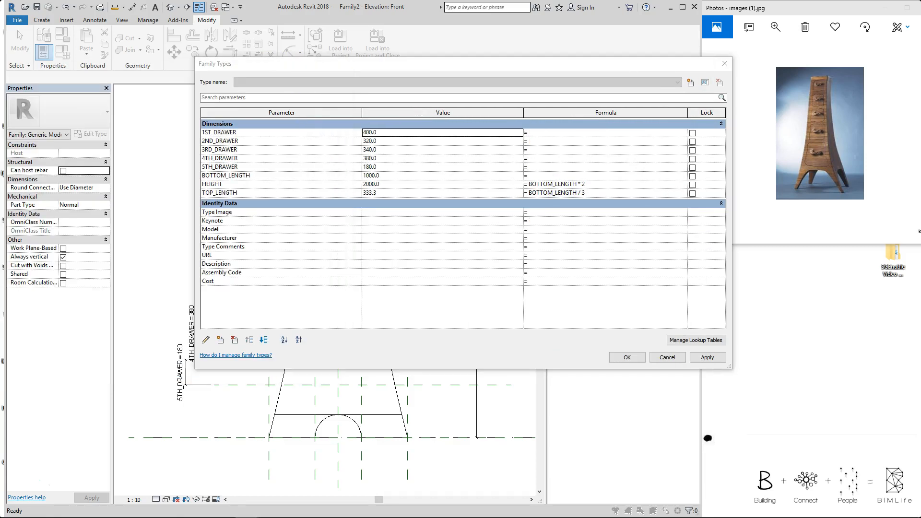
{"action": "left_click", "coordinate": [584, 132]}
{"action": "left_click", "coordinate": [575, 141]}
{"action": "type", "text": "(HEIGHT - TOP_LENGTH / 2) * 0.1"}
{"action": "left_click", "coordinate": [570, 149]}
{"action": "type", "text": "(HEIGHT - TOP_LENGTH / 2) * 0.1"}
{"action": "left_click", "coordinate": [566, 159]}
{"action": "type", "text": "(HEIGHT - TOP_LENGTH / 2) * 0.1"}
{"action": "left_click", "coordinate": [563, 167]}
{"action": "type", "text": "(HEIGHT - TOP_LENGTH / 2) * 0.1"}
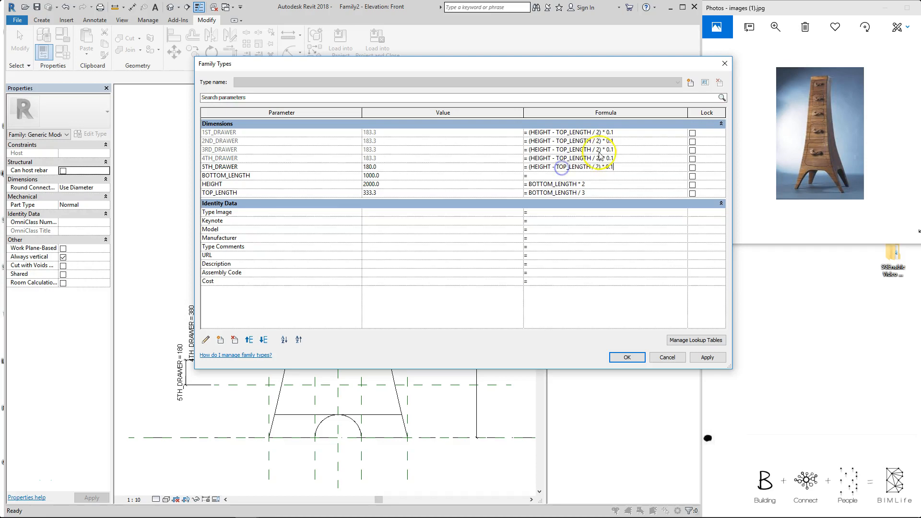
Change the formula multipliers to 0.15 for 2ND_DRAWER, 0.2 for 3RD_DRAWER, 0.25 for 4TH_DRAWER and 0.3 for 5TH_DRAWER
{"action": "left_click", "coordinate": [627, 132]}
{"action": "left_click", "coordinate": [633, 134]}
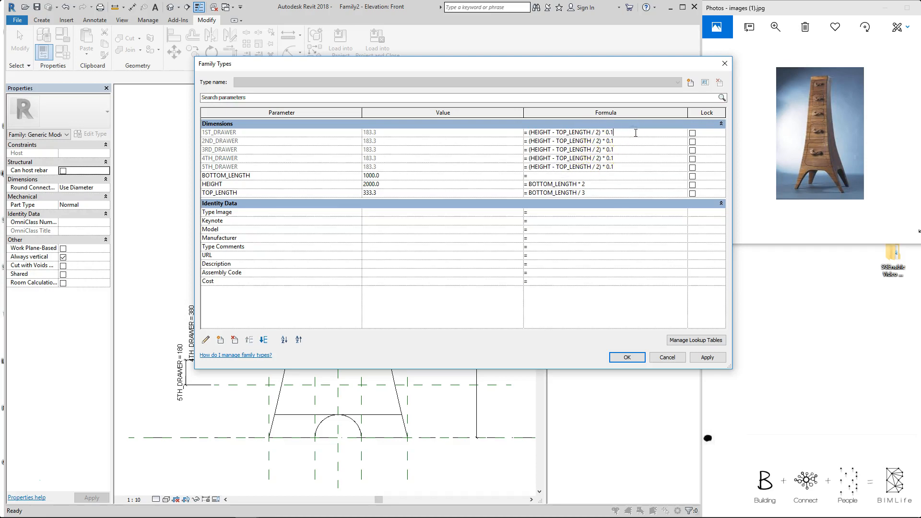
{"action": "left_click", "coordinate": [643, 141]}
{"action": "type", "text": "5"}
{"action": "left_click", "coordinate": [631, 148]}
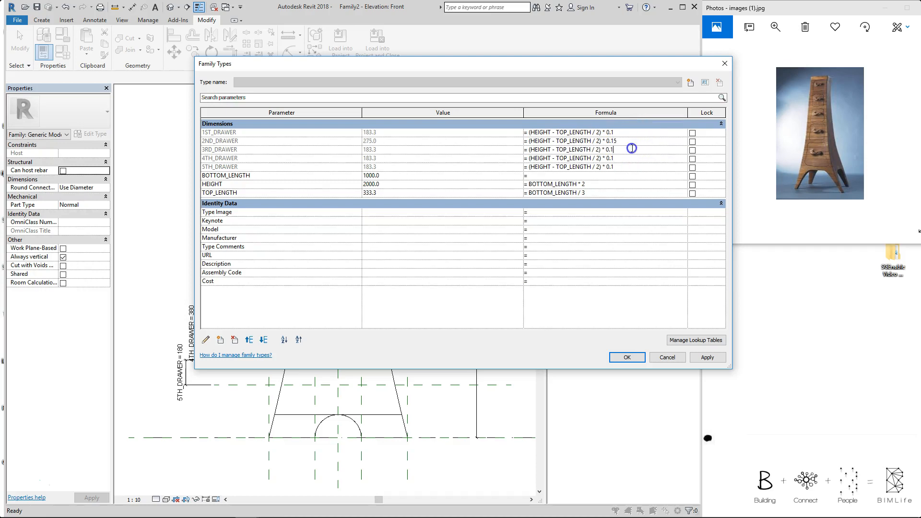
{"action": "type", "text": "2"}
{"action": "left_click", "coordinate": [637, 157]}
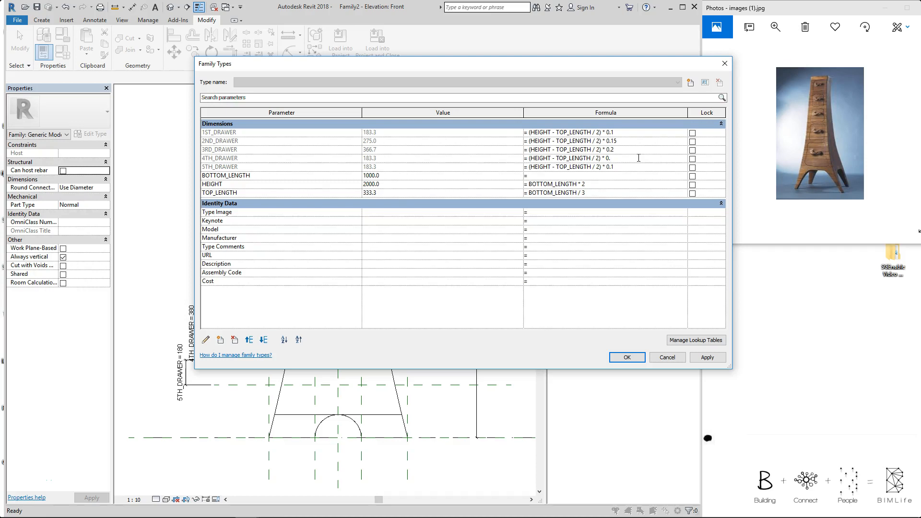
{"action": "left_click", "coordinate": [644, 167]}
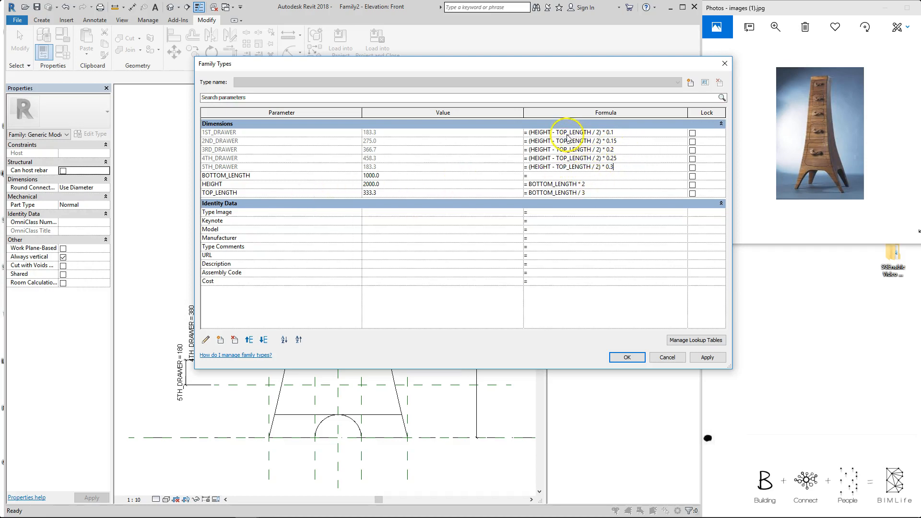
Narrow the Family Types dialog and move it clear of the drawer dimensions, and accept the new formulas
{"action": "left_click_drag", "start_coordinate": [551, 66], "coordinate": [521, 34]}
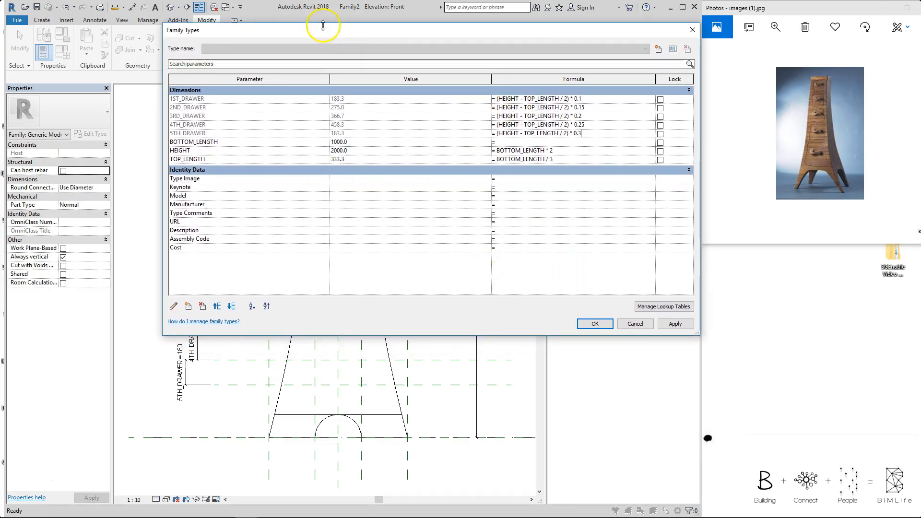
{"action": "left_click_drag", "start_coordinate": [160, 56], "coordinate": [338, 55]}
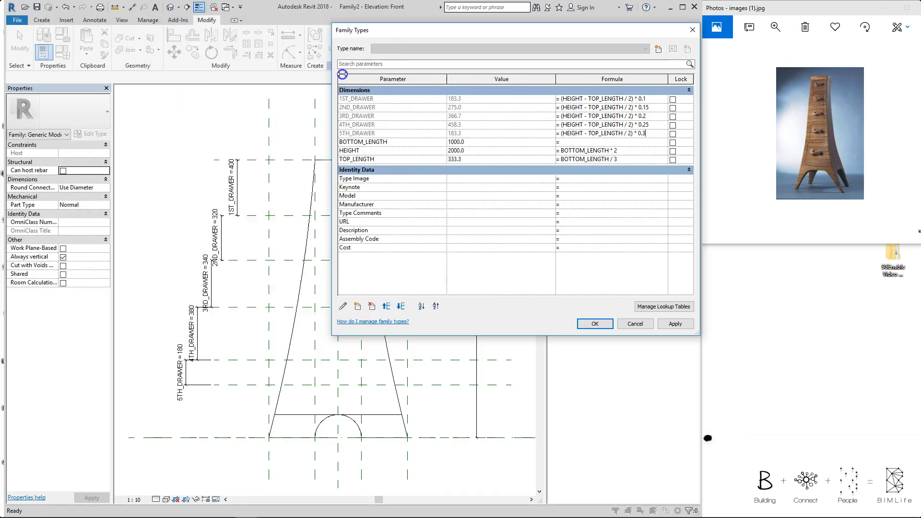
{"action": "left_click_drag", "start_coordinate": [416, 25], "coordinate": [569, 157]}
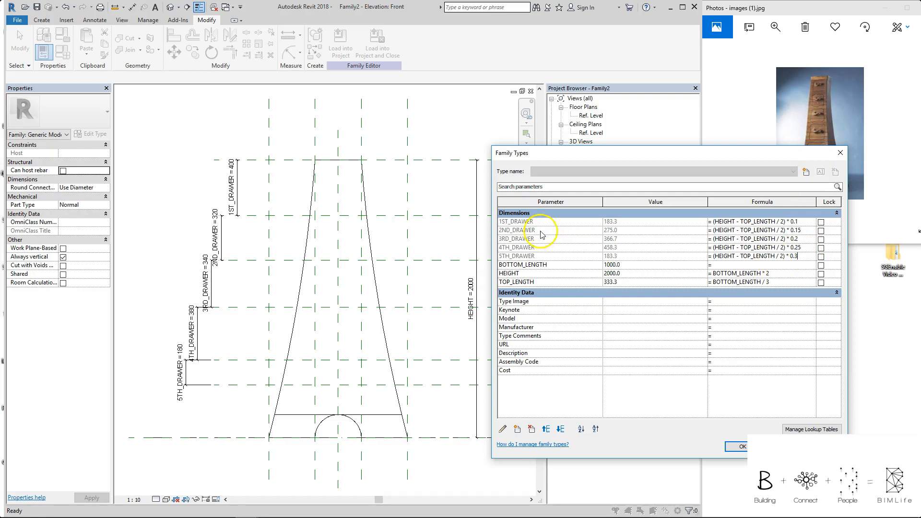
{"action": "left_click", "coordinate": [742, 447]}
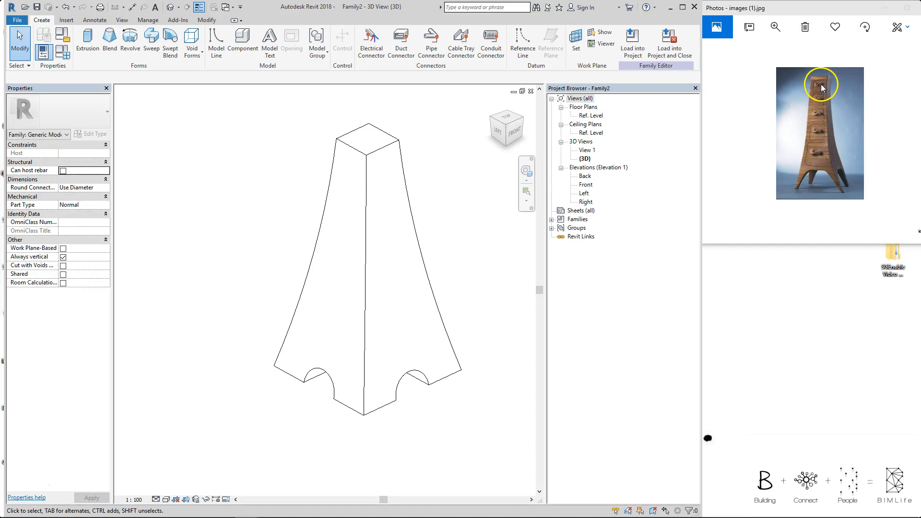
Start a void extrusion in the Front elevation and sketch a horizontal line just below the cabinet's top edge, extending past both sides
{"action": "double_click", "coordinate": [586, 184]}
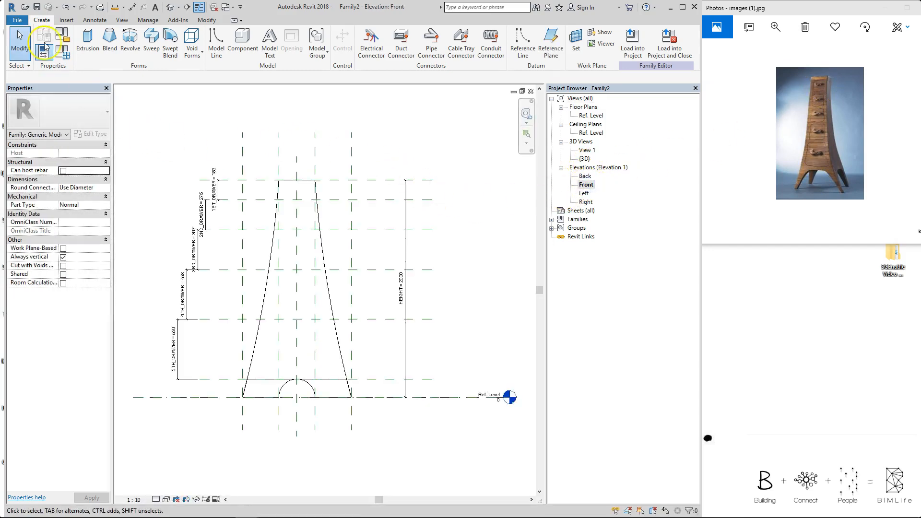
{"action": "left_click", "coordinate": [194, 53]}
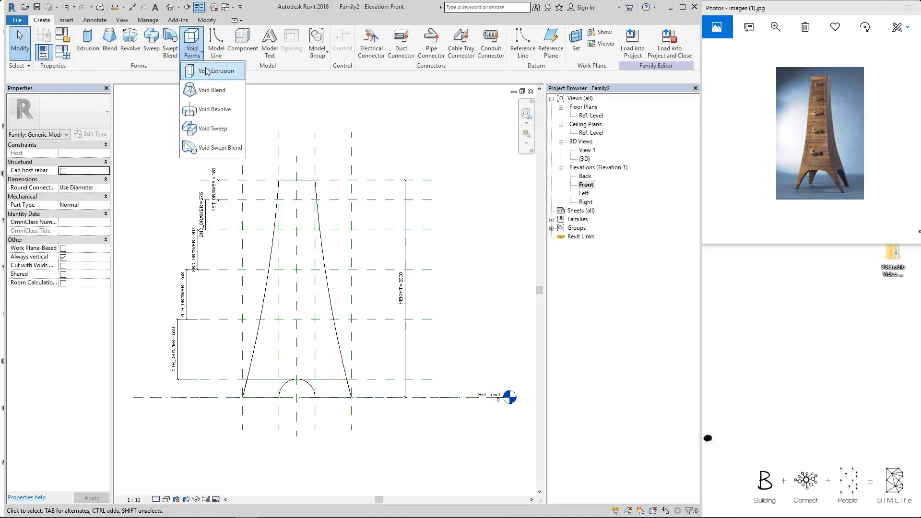
{"action": "left_click", "coordinate": [205, 71]}
{"action": "scroll", "coordinate": [350, 202], "scroll_direction": "up", "scroll_amount": 3}
{"action": "middle_click_drag", "start_coordinate": [349, 201], "coordinate": [344, 154]}
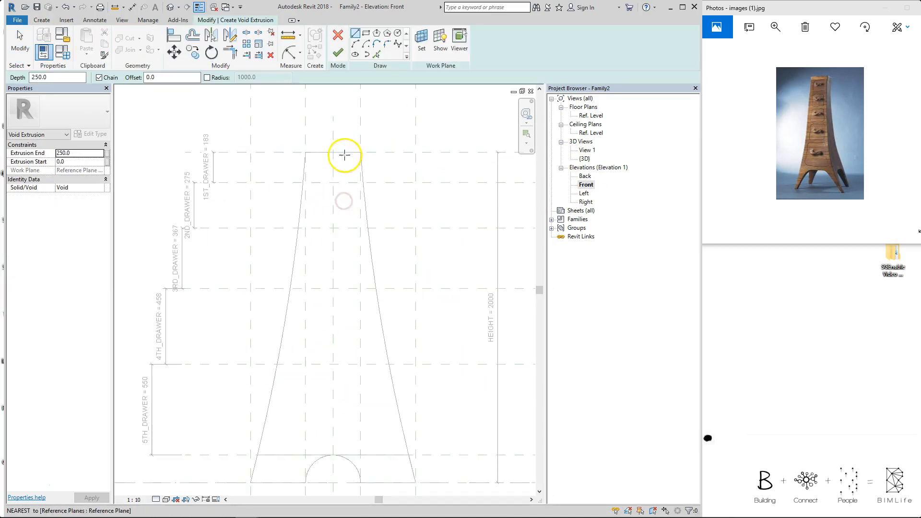
{"action": "scroll", "coordinate": [296, 156], "scroll_direction": "up", "scroll_amount": 2}
{"action": "left_click", "coordinate": [297, 152]}
{"action": "left_click", "coordinate": [403, 153]}
{"action": "key", "text": "Escape"}
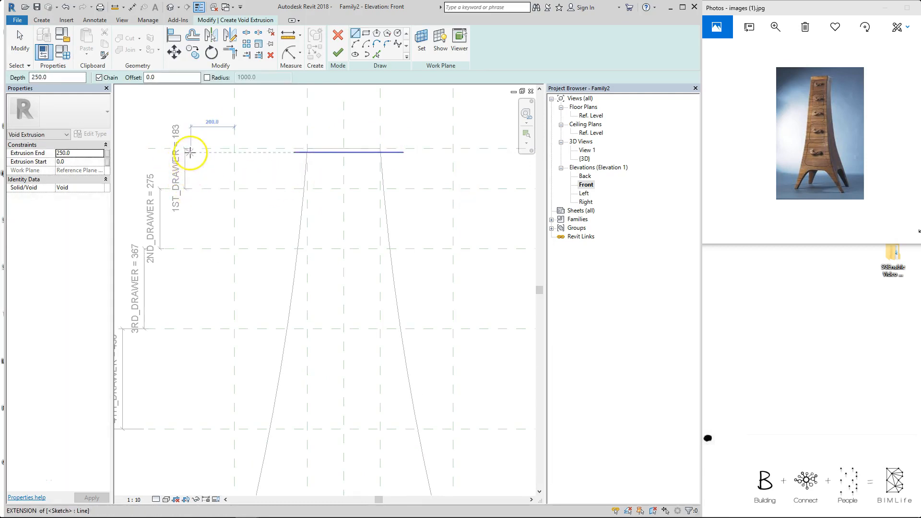
Sketch a second horizontal line just above the first drawer's lower reference plane, extending past both cabinet sides
{"action": "left_click", "coordinate": [294, 184]}
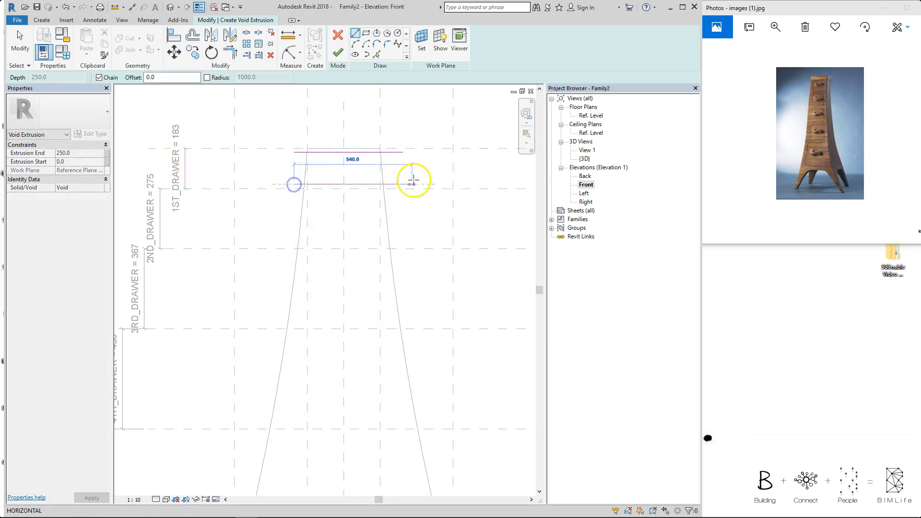
{"action": "left_click", "coordinate": [398, 184]}
{"action": "key", "text": "Escape"}
{"action": "key", "text": "Escape"}
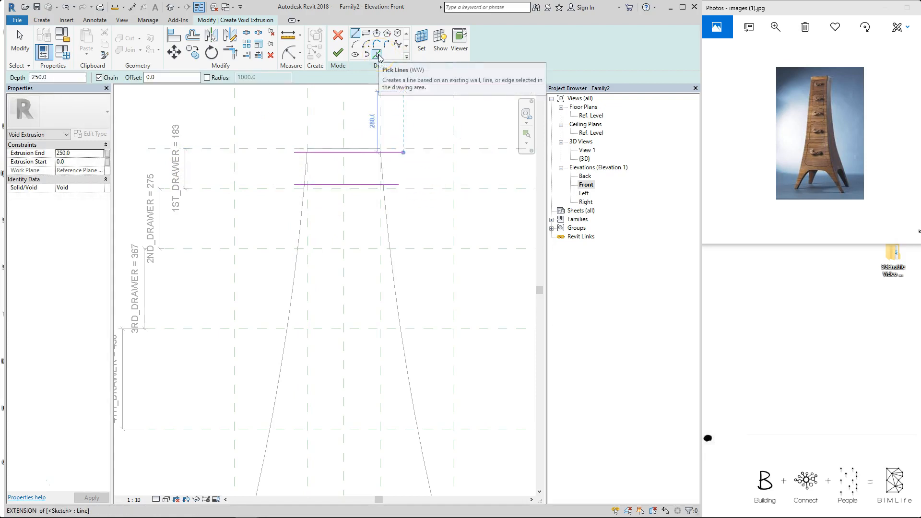
Add both curved cabinet sides to the void sketch by picking the existing edges with Pick Lines
{"action": "left_click", "coordinate": [376, 55]}
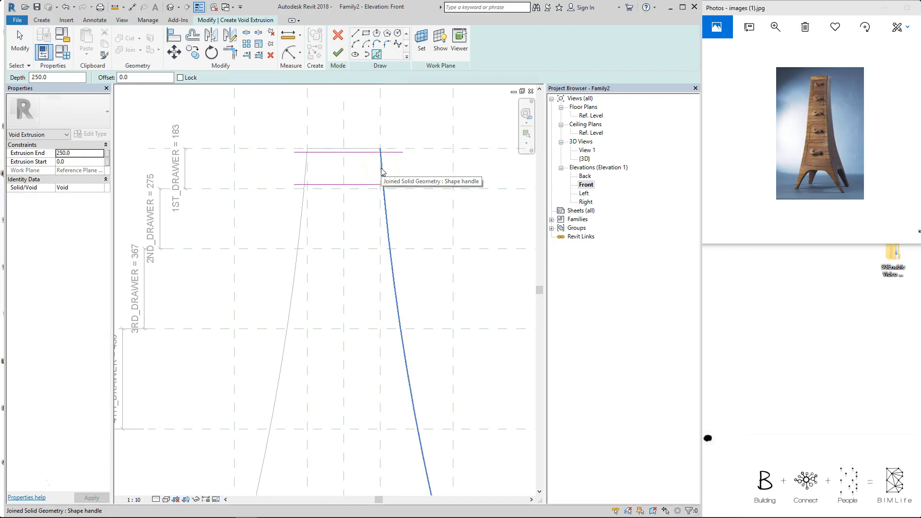
{"action": "left_click", "coordinate": [381, 171]}
{"action": "left_click", "coordinate": [305, 173]}
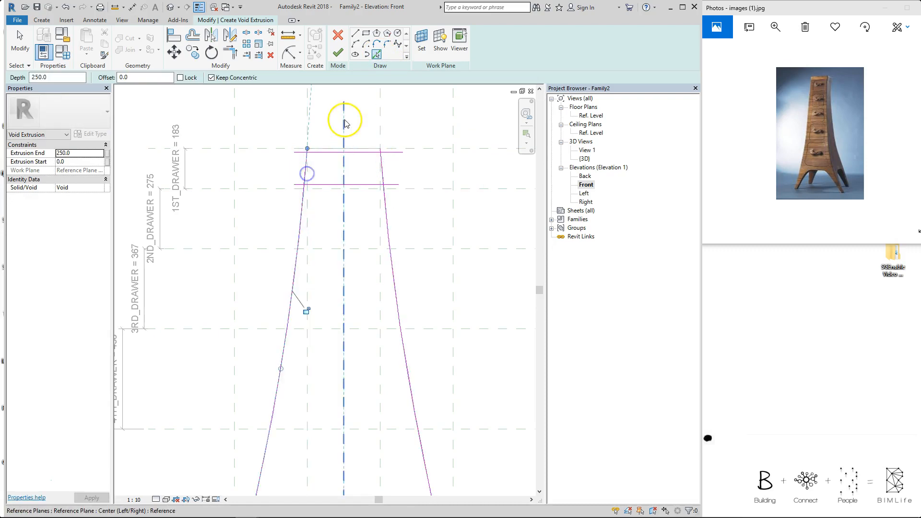
{"action": "key", "text": "Escape"}
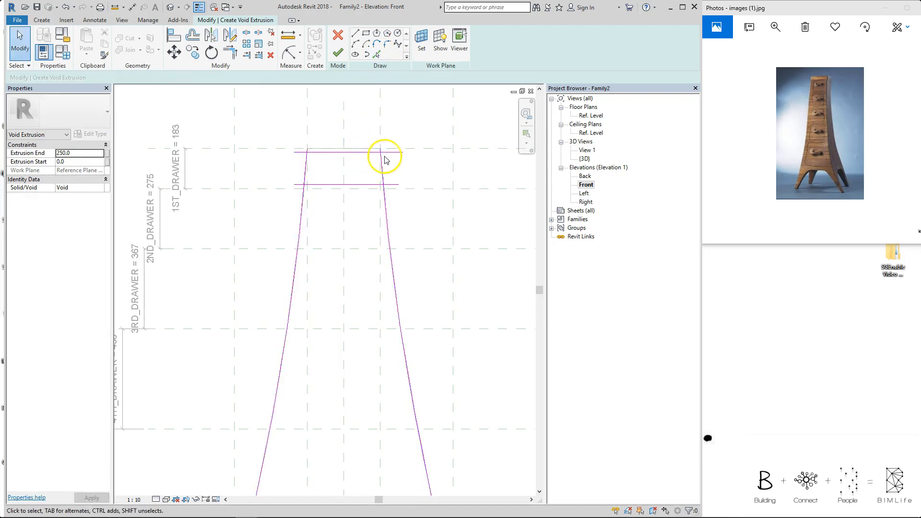
Move the left curved sketch line 50 mm inward from the cabinet's side
{"action": "scroll", "coordinate": [318, 139], "scroll_direction": "up", "scroll_amount": 2}
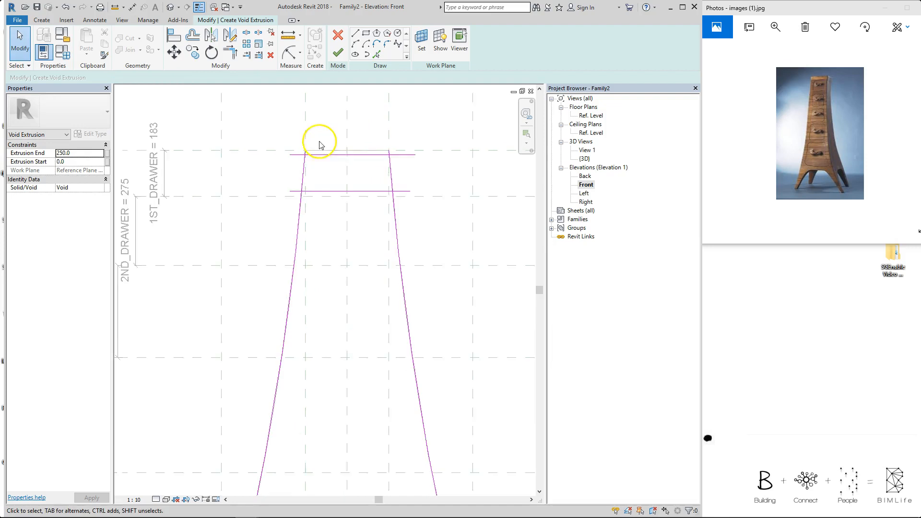
{"action": "left_click", "coordinate": [300, 161]}
{"action": "key", "text": "m"}
{"action": "key", "text": "v"}
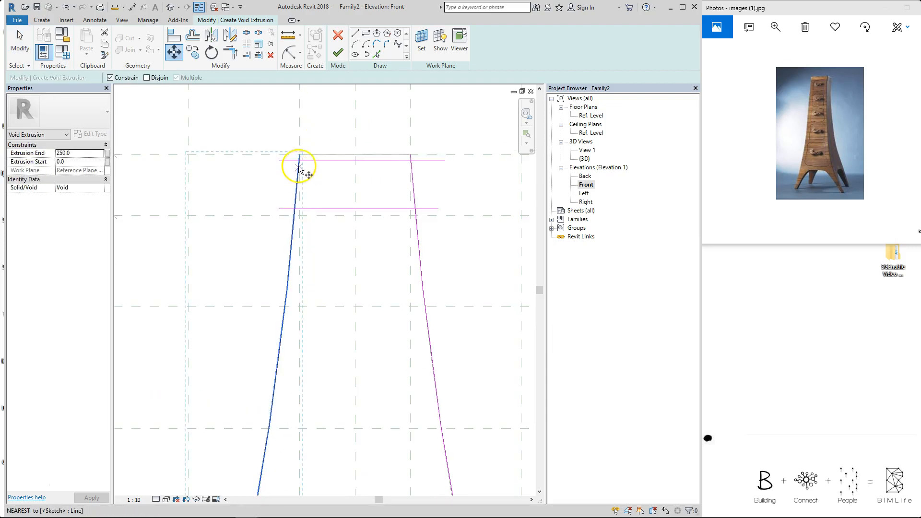
{"action": "left_click", "coordinate": [300, 160]}
{"action": "type", "text": "50"}
{"action": "key", "text": "Return"}
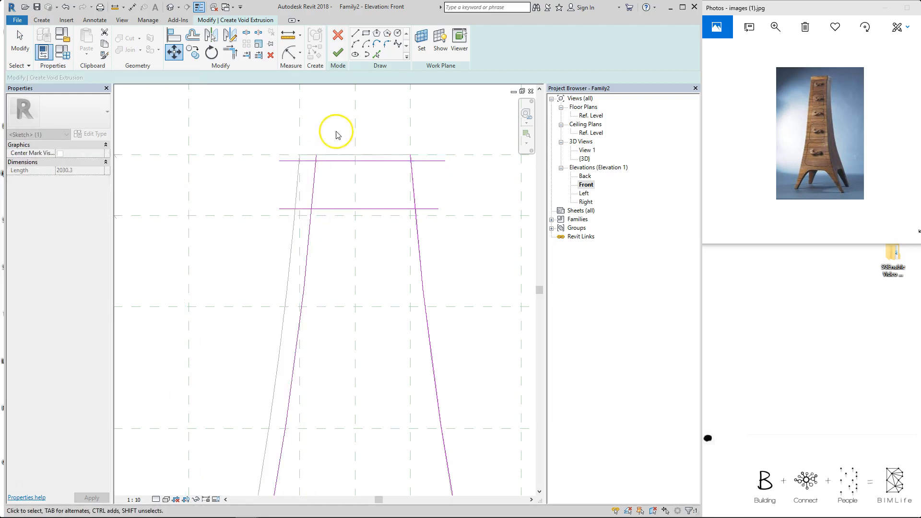
Move the right curved sketch line 50 mm inward from the cabinet's side
{"action": "left_click", "coordinate": [412, 174]}
{"action": "key", "text": "m"}
{"action": "key", "text": "v"}
{"action": "left_click", "coordinate": [410, 161]}
{"action": "type", "text": "50"}
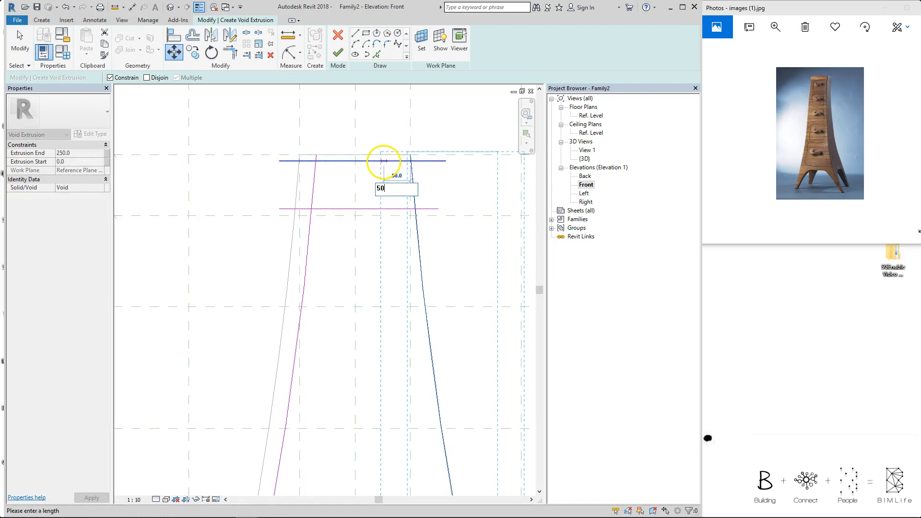
{"action": "key", "text": "Return"}
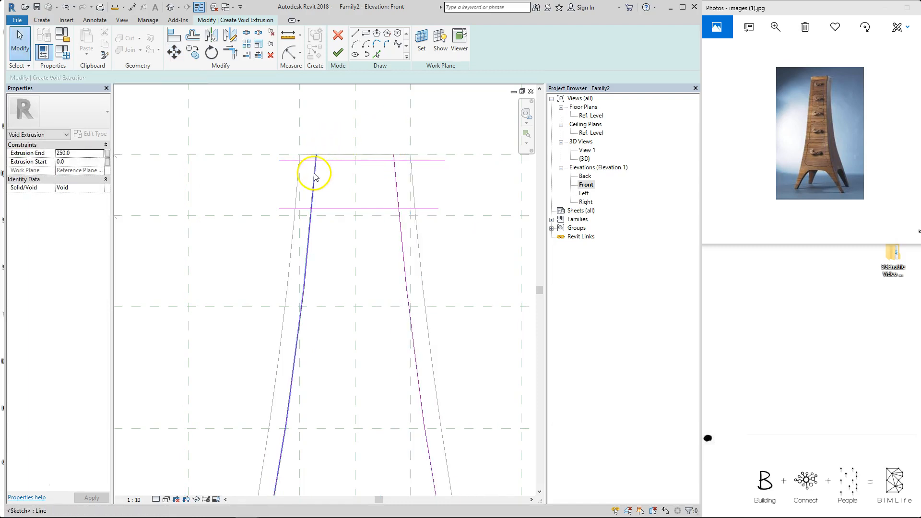
Trim the two horizontal and two curved sketch lines to each other, forming the first drawer's closed void outline
{"action": "key", "text": "t"}
{"action": "key", "text": "r"}
{"action": "left_click", "coordinate": [316, 177]}
{"action": "left_click", "coordinate": [339, 161]}
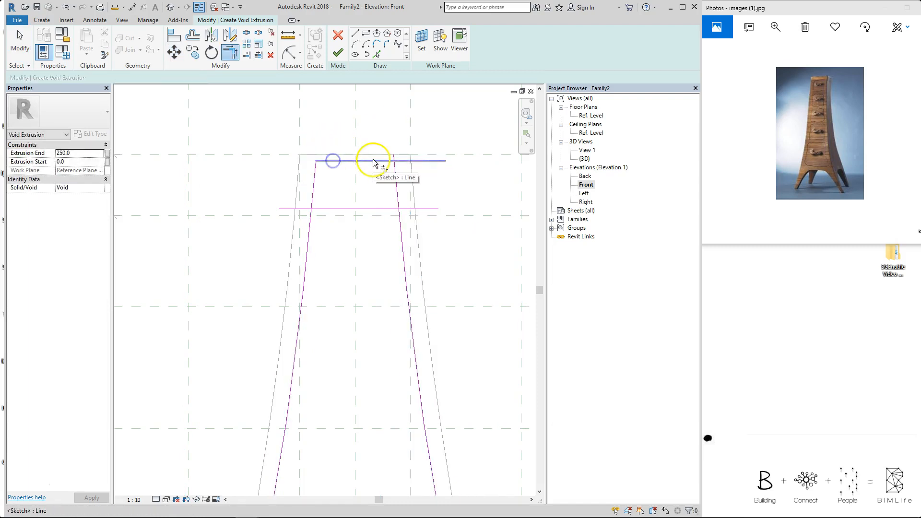
{"action": "left_click", "coordinate": [396, 175]}
{"action": "left_click", "coordinate": [383, 209]}
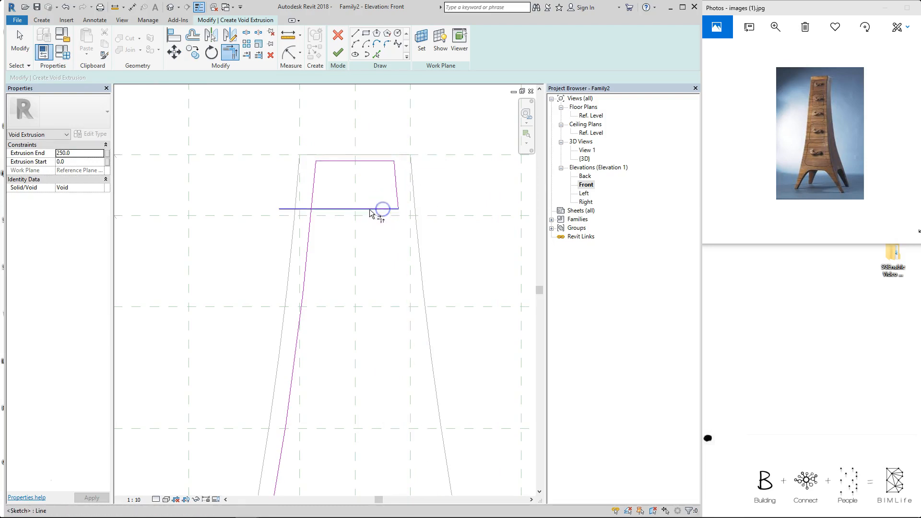
{"action": "left_click", "coordinate": [315, 187]}
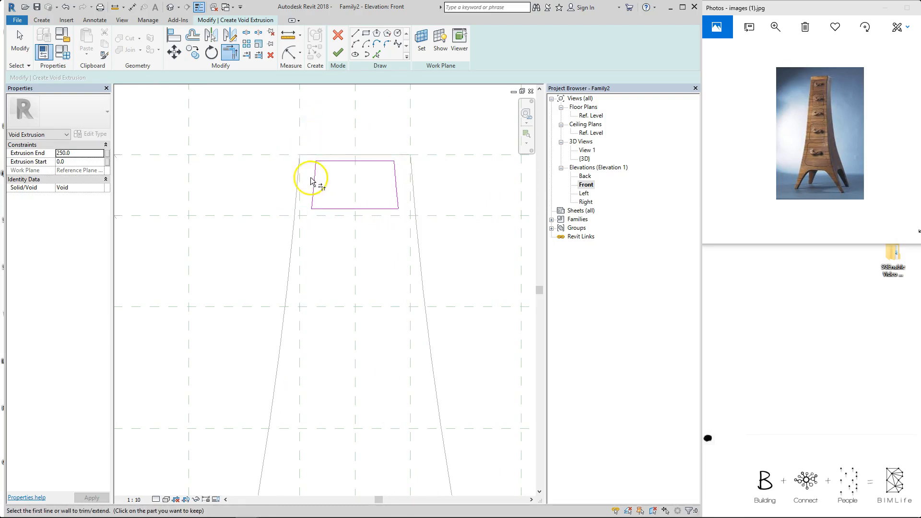
Add aligned dimensions from the first drawer's upper and lower reference planes to the adjacent horizontal void sketch lines
{"action": "middle_click_drag", "start_coordinate": [311, 143], "coordinate": [345, 169]}
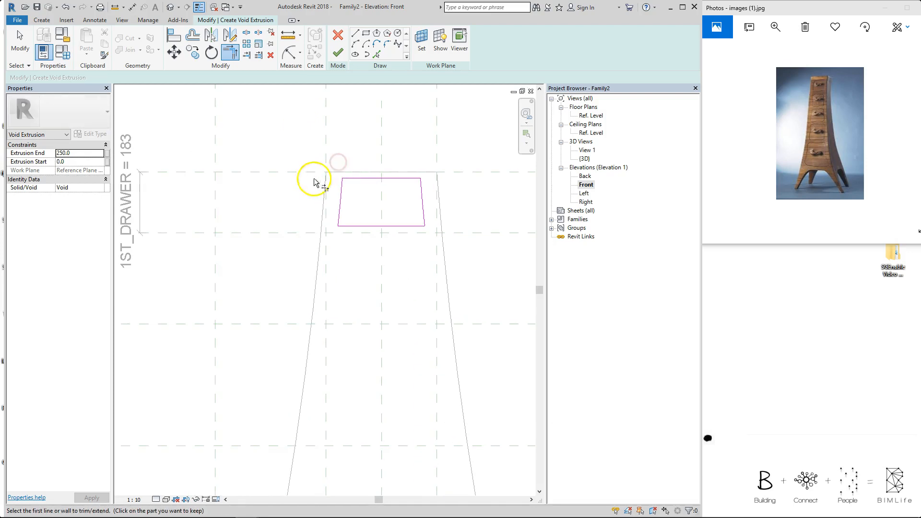
{"action": "key", "text": "d"}
{"action": "key", "text": "i"}
{"action": "left_click", "coordinate": [294, 171]}
{"action": "left_click", "coordinate": [356, 177]}
{"action": "left_click", "coordinate": [268, 192]}
{"action": "left_click", "coordinate": [360, 225]}
{"action": "left_click", "coordinate": [351, 233]}
{"action": "left_click", "coordinate": [270, 249]}
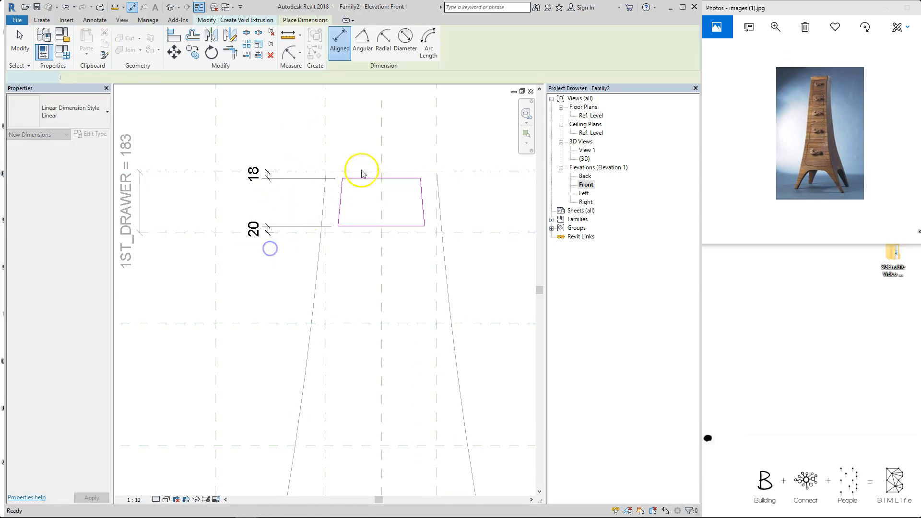
{"action": "key", "text": "Escape"}
{"action": "key", "text": "Escape"}
Set both gaps between the first drawer's void outline and its reference planes to 15 mm
{"action": "left_click", "coordinate": [372, 180]}
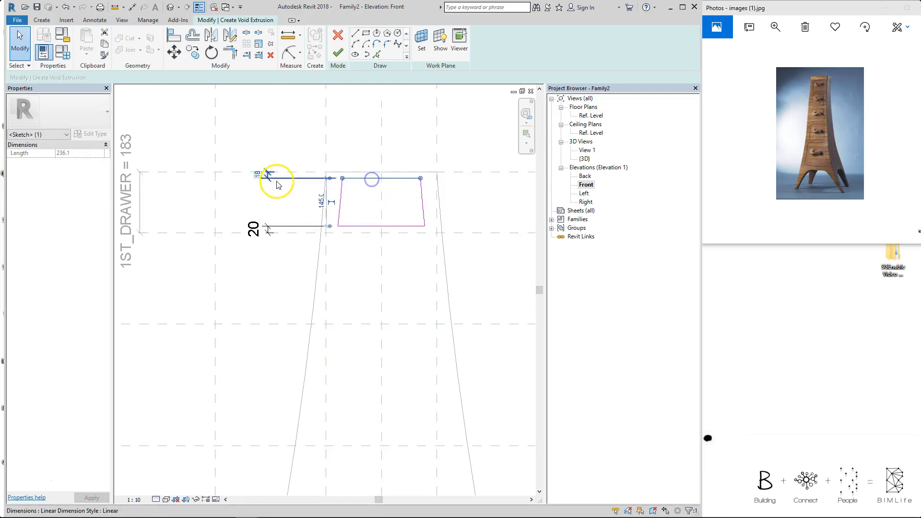
{"action": "left_click", "coordinate": [283, 152]}
{"action": "left_click", "coordinate": [353, 228]}
{"action": "left_click", "coordinate": [255, 230]}
{"action": "type", "text": "15"}
{"action": "key", "text": "Return"}
{"action": "left_click", "coordinate": [310, 135]}
{"action": "scroll", "coordinate": [281, 160], "scroll_direction": "down", "scroll_amount": 1}
Lock the first drawer's 15 mm gap dimensions and finish the void extrusion sketch
{"action": "left_click", "coordinate": [283, 165]}
{"action": "left_click", "coordinate": [254, 219]}
{"action": "left_click", "coordinate": [433, 220]}
{"action": "left_click", "coordinate": [450, 191]}
{"action": "scroll", "coordinate": [450, 192], "scroll_direction": "down", "scroll_amount": 3}
{"action": "middle_click_drag", "start_coordinate": [428, 184], "coordinate": [362, 160]}
{"action": "left_click", "coordinate": [334, 54]}
{"action": "scroll", "coordinate": [385, 133], "scroll_direction": "down", "scroll_amount": 1}
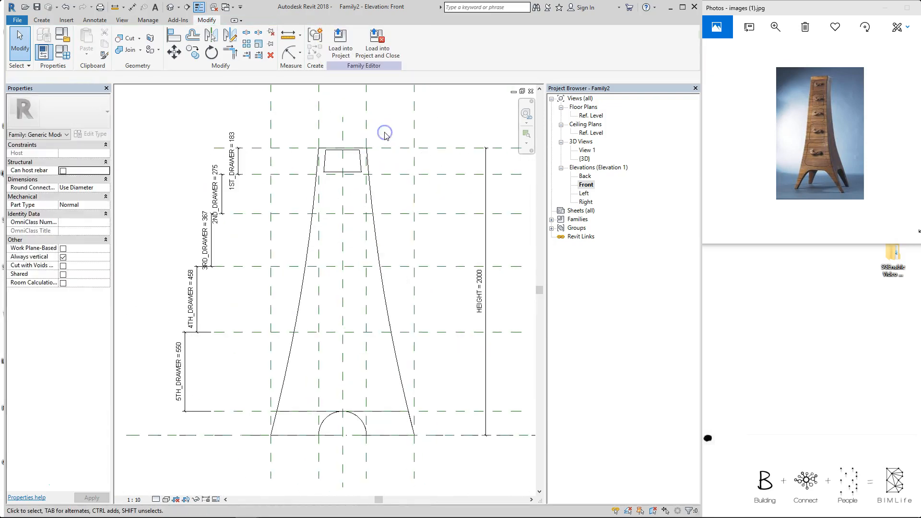
Open the 3D view and examine the first drawer opening cut into the cabinet
{"action": "key", "text": "d"}
{"action": "mouse_move", "coordinate": [435, 192]}
{"action": "middle_mouse_down", "text": "shift"}
{"action": "mouse_move", "coordinate": [426, 142]}
{"action": "mouse_move", "coordinate": [434, 188]}
{"action": "middle_mouse_up", "text": "shift"}
{"action": "scroll", "coordinate": [384, 143], "scroll_direction": "up", "scroll_amount": 2}
{"action": "left_click", "coordinate": [401, 157]}
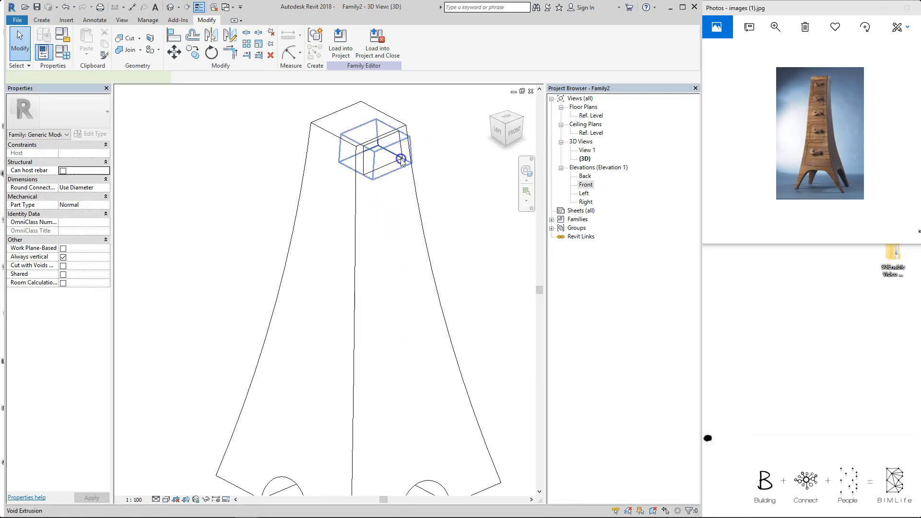
{"action": "left_click", "coordinate": [458, 160]}
{"action": "key", "text": "Escape"}
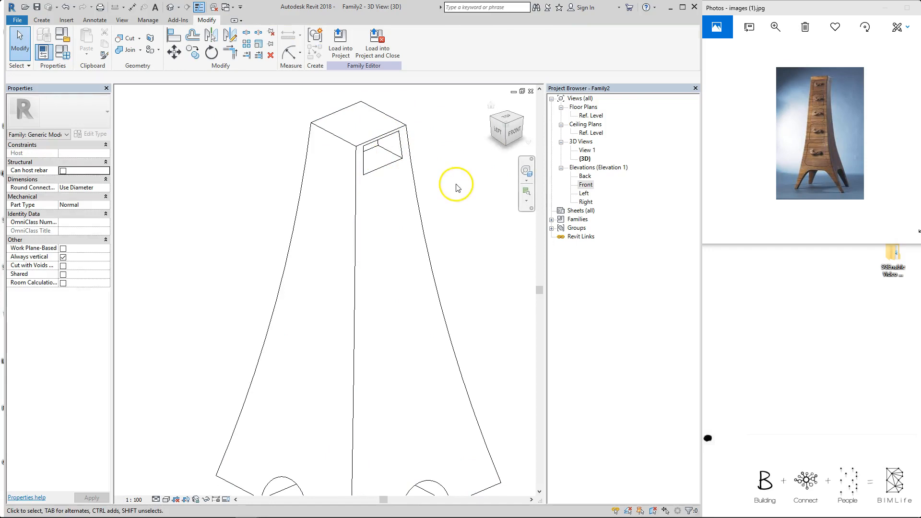
{"action": "middle_click_drag", "start_coordinate": [437, 188], "coordinate": [462, 236], "text": "shift"}
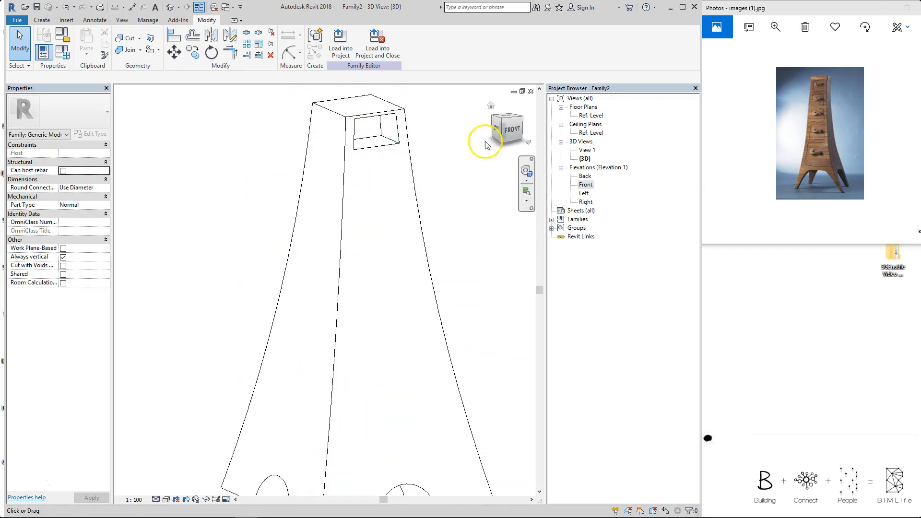
{"action": "scroll", "coordinate": [440, 187], "scroll_direction": "down", "scroll_amount": 2}
{"action": "middle_click_drag", "start_coordinate": [444, 183], "coordinate": [414, 188]}
Test the family with BOTTOM_LENGTH set to 1200, and undo that change
{"action": "key", "text": "f"}
{"action": "key", "text": "t"}
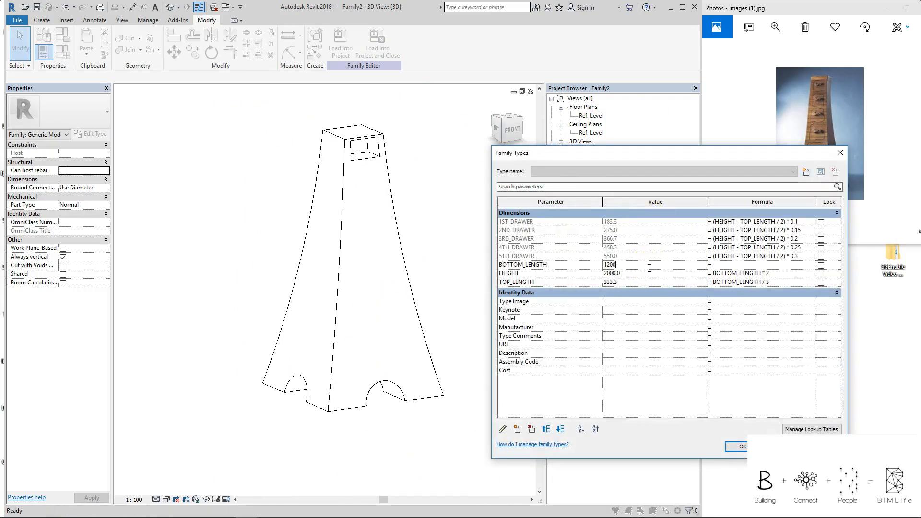
{"action": "key", "text": "Return"}
{"action": "key", "text": "Return"}
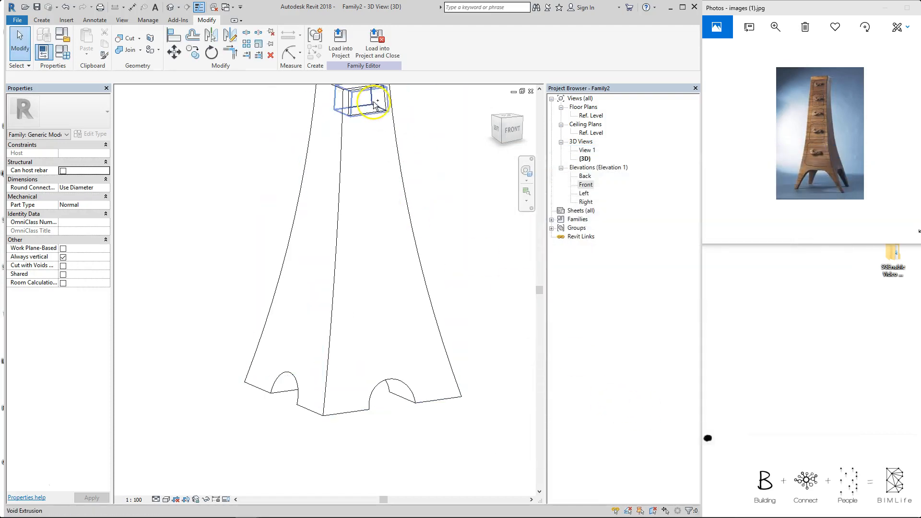
{"action": "key", "text": "ctrl+z"}
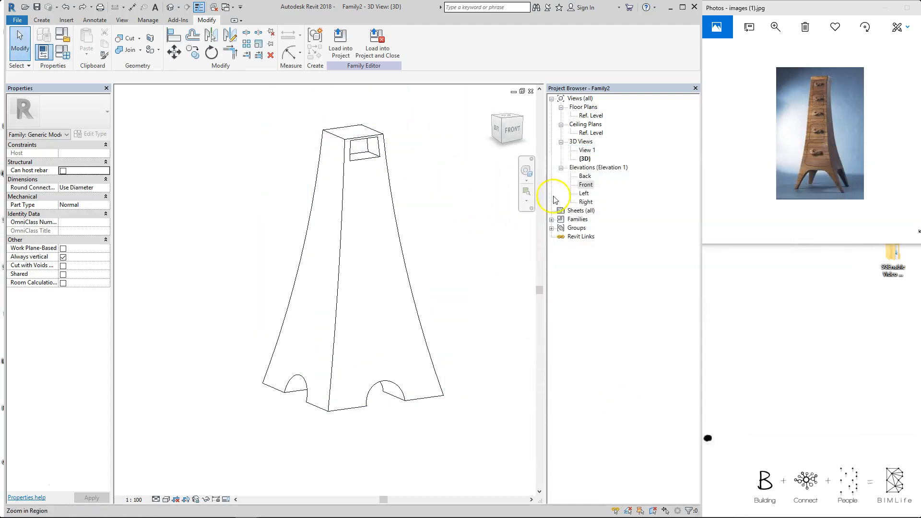
{"action": "left_click", "coordinate": [450, 190]}
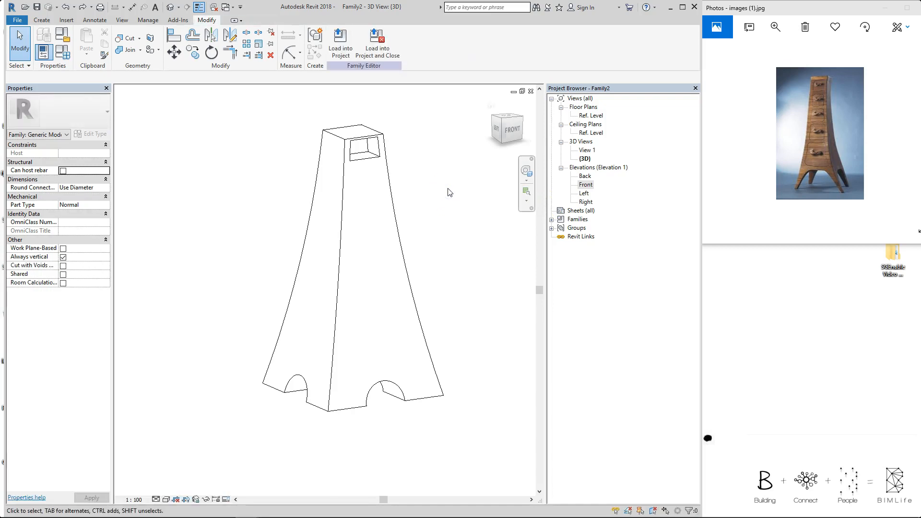
{"action": "scroll", "coordinate": [449, 190], "scroll_direction": "up", "scroll_amount": 2}
{"action": "left_click", "coordinate": [445, 187]}
{"action": "scroll", "coordinate": [442, 185], "scroll_direction": "down", "scroll_amount": 2}
{"action": "middle_click_drag", "start_coordinate": [427, 198], "coordinate": [436, 247]}
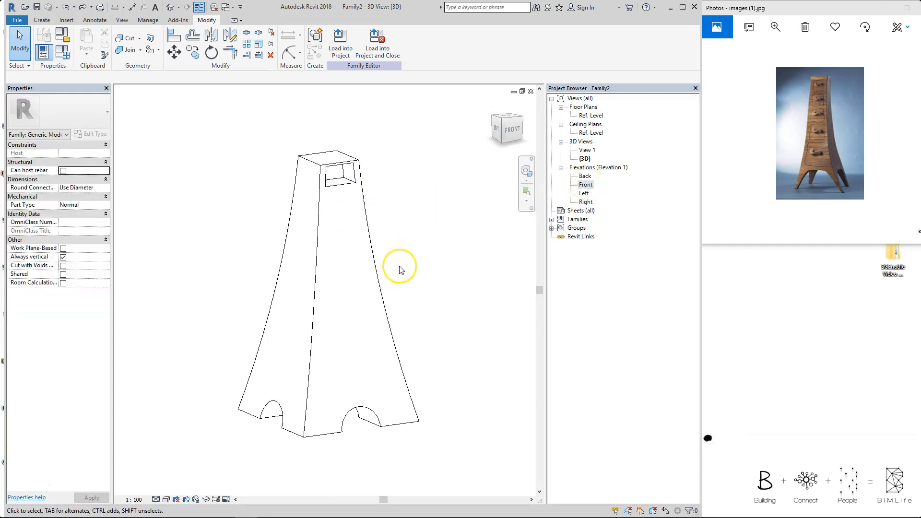
In the Front elevation, start a void extrusion and sketch two horizontal lines within the second drawer zone, extending past both cabinet sides
{"action": "double_click", "coordinate": [582, 185]}
{"action": "middle_click_drag", "start_coordinate": [248, 233], "coordinate": [265, 215]}
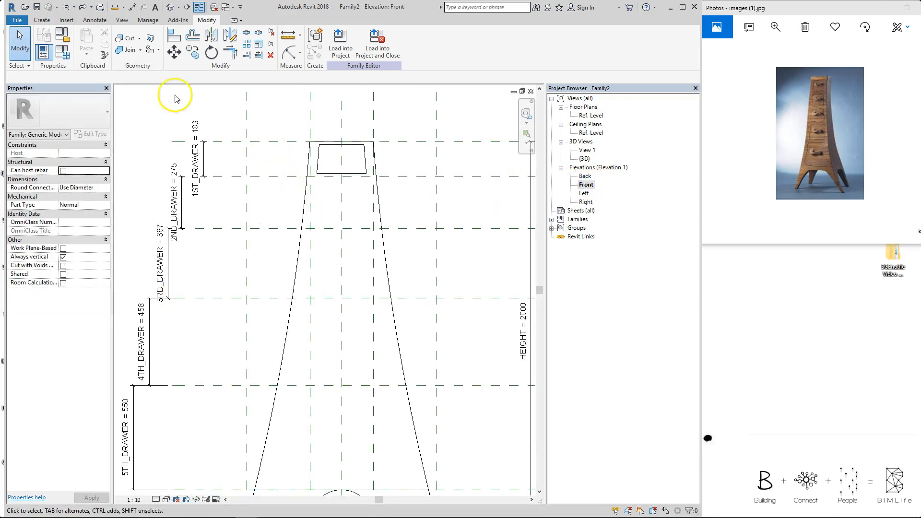
{"action": "left_click", "coordinate": [41, 20]}
{"action": "left_click", "coordinate": [194, 41]}
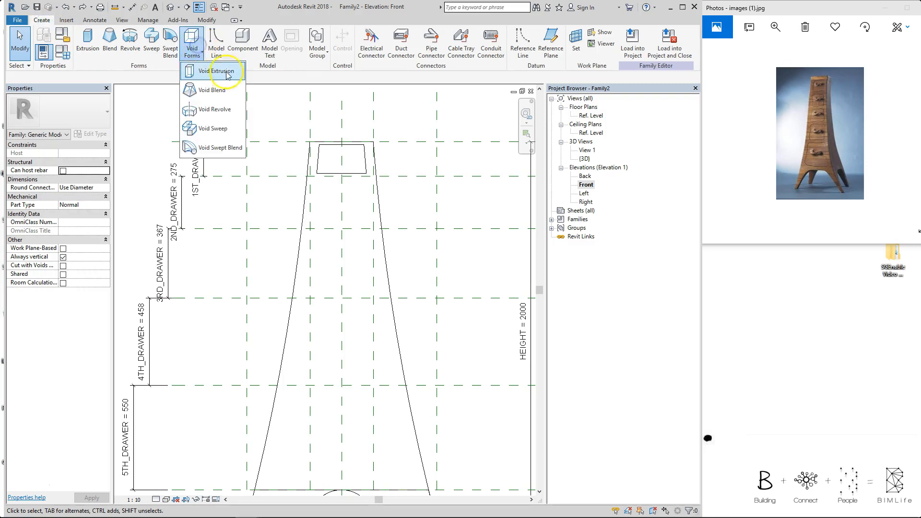
{"action": "left_click", "coordinate": [211, 70]}
{"action": "scroll", "coordinate": [330, 191], "scroll_direction": "up", "scroll_amount": 1}
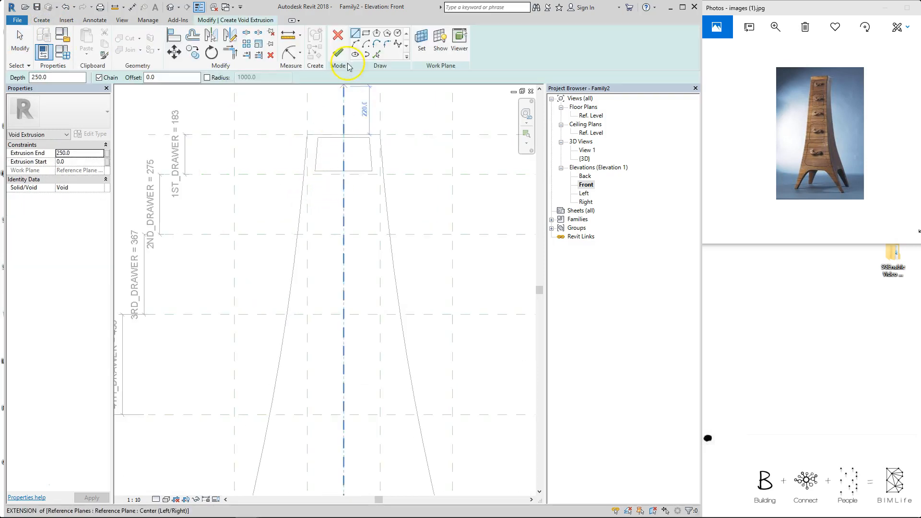
{"action": "left_click", "coordinate": [356, 32]}
{"action": "left_click", "coordinate": [296, 184]}
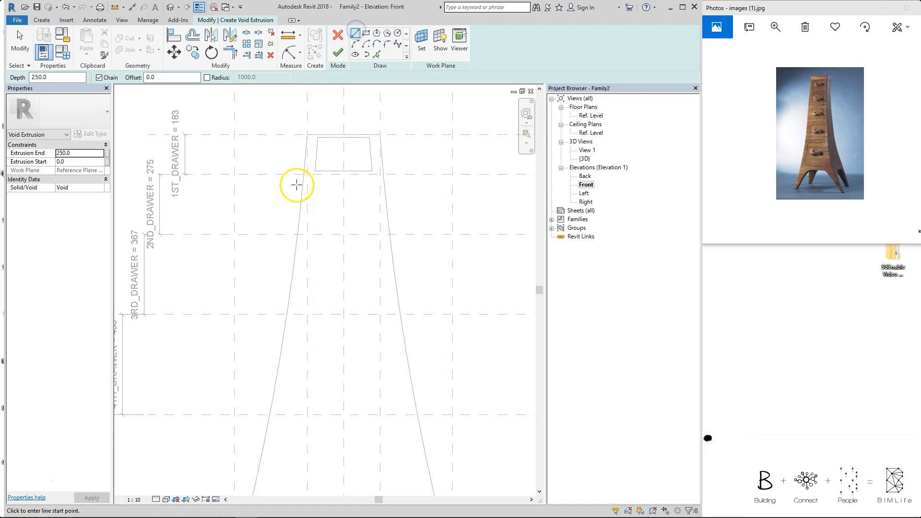
{"action": "left_click", "coordinate": [395, 183]}
{"action": "key", "text": "Escape"}
{"action": "left_click", "coordinate": [288, 227]}
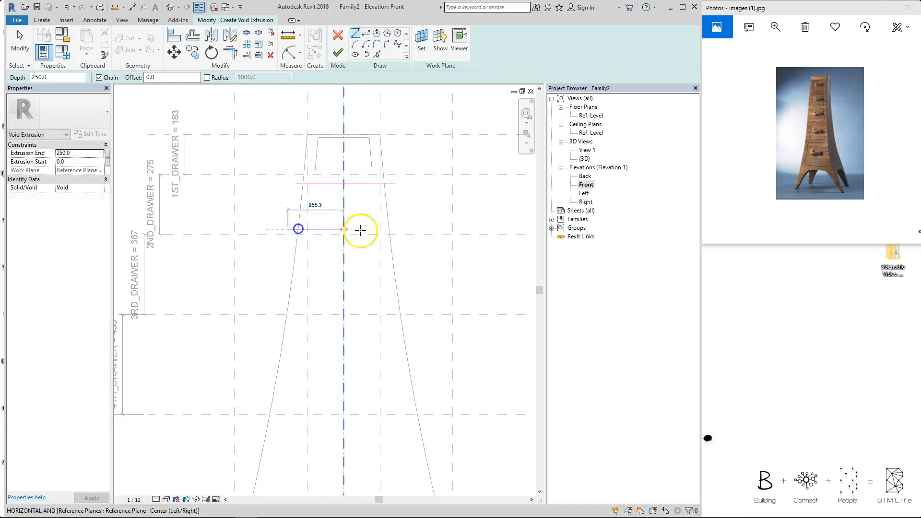
{"action": "left_click", "coordinate": [397, 230]}
{"action": "key", "text": "Escape"}
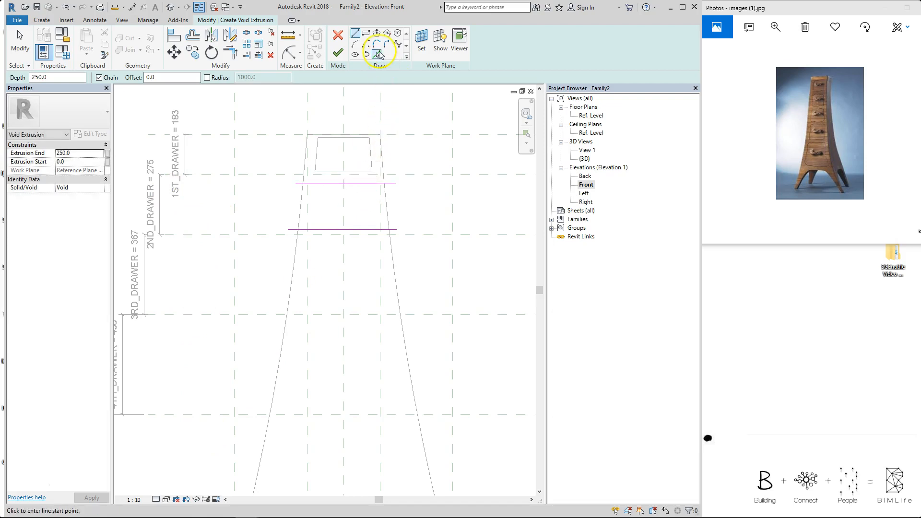
Pick the first drawer opening's two curved side edges and trim them with the horizontal lines into a closed second drawer outline
{"action": "left_click", "coordinate": [377, 54]}
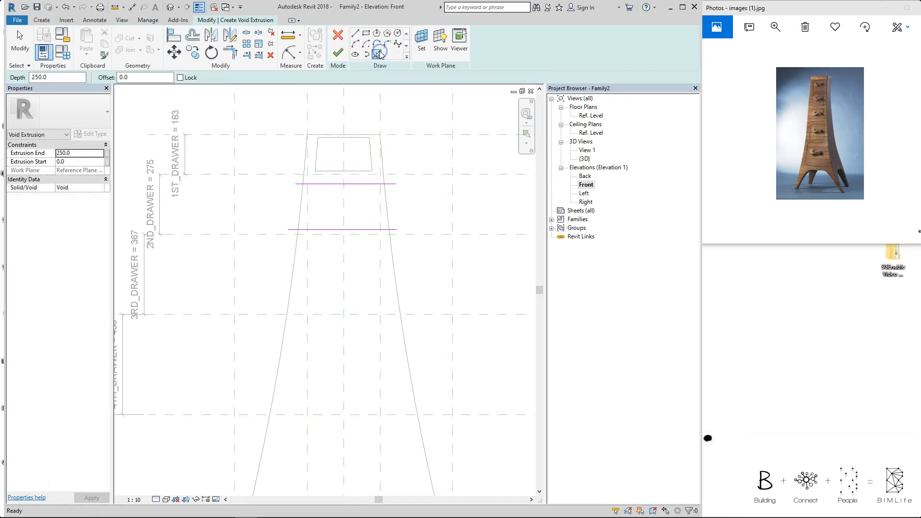
{"action": "left_click", "coordinate": [370, 149]}
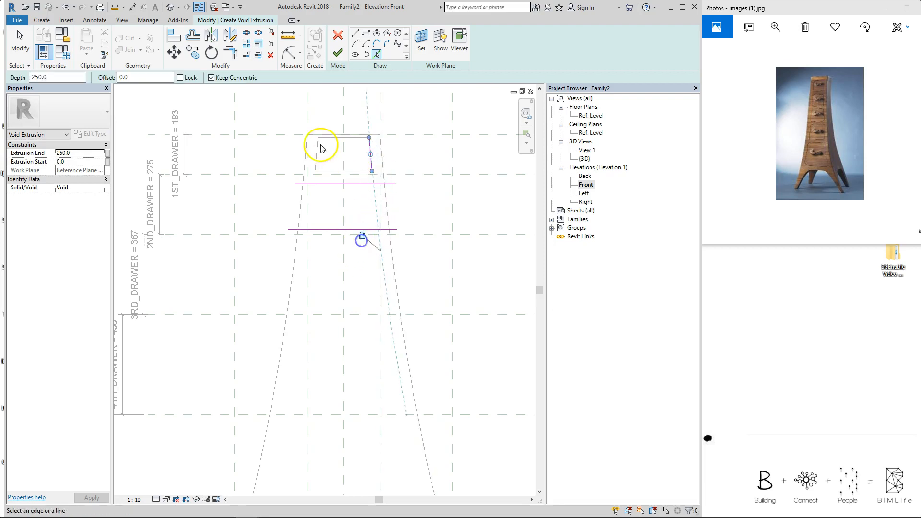
{"action": "key", "text": "t"}
{"action": "key", "text": "r"}
{"action": "left_click", "coordinate": [348, 231]}
{"action": "left_click", "coordinate": [369, 168]}
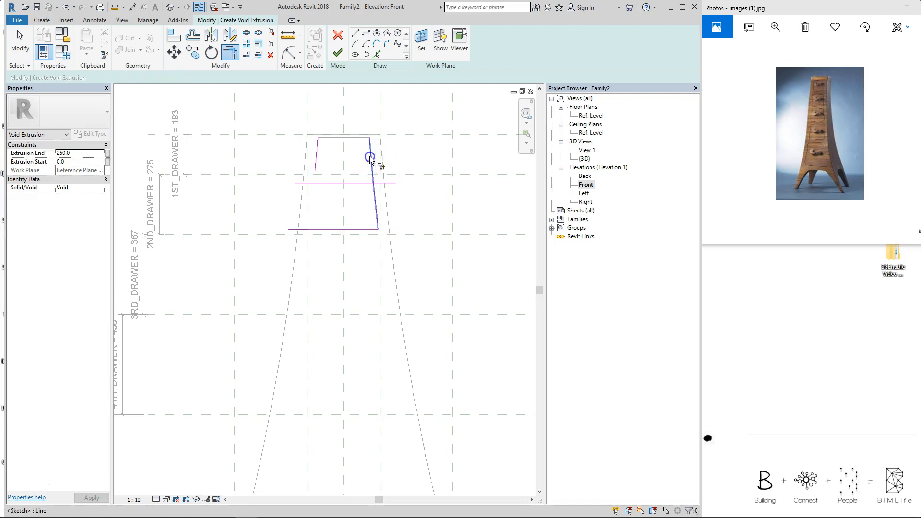
{"action": "left_click", "coordinate": [329, 229]}
{"action": "left_click", "coordinate": [316, 158]}
{"action": "left_click", "coordinate": [338, 188]}
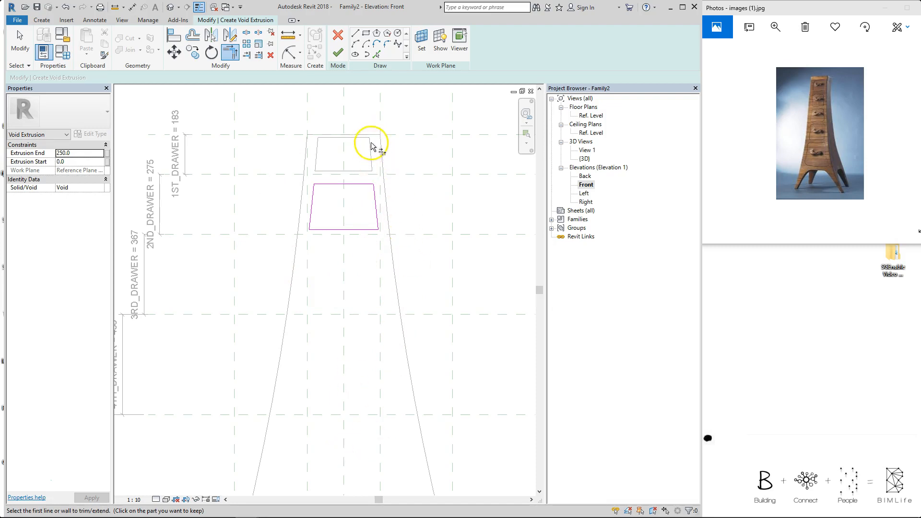
Add aligned dimensions from the second drawer's upper and lower reference planes to the adjacent horizontal void sketch lines
{"action": "key", "text": "d"}
{"action": "key", "text": "i"}
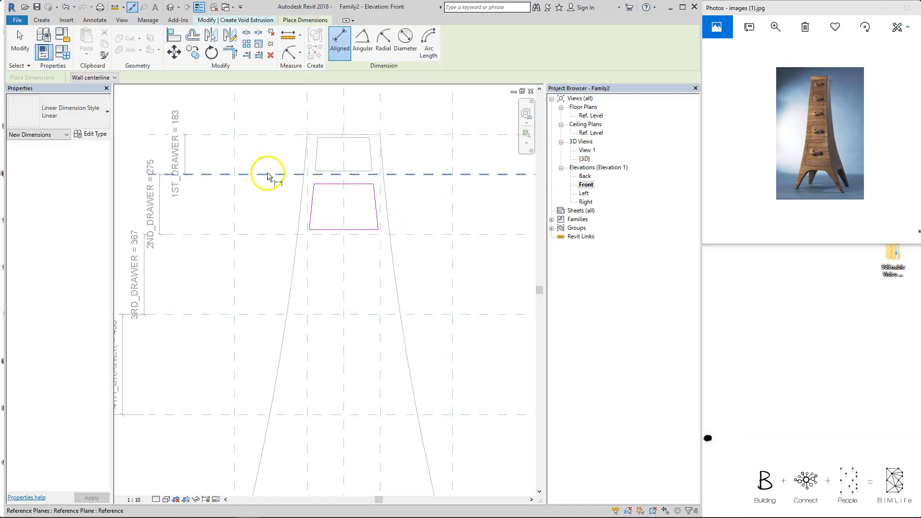
{"action": "left_click", "coordinate": [266, 173]}
{"action": "left_click", "coordinate": [321, 184]}
{"action": "left_click", "coordinate": [273, 191]}
{"action": "left_click", "coordinate": [323, 230]}
{"action": "left_click", "coordinate": [323, 235]}
{"action": "left_click", "coordinate": [273, 214]}
{"action": "key", "text": "Escape"}
Set both gaps between the second drawer's void outline and its reference planes to 15 mm
{"action": "left_click", "coordinate": [327, 185]}
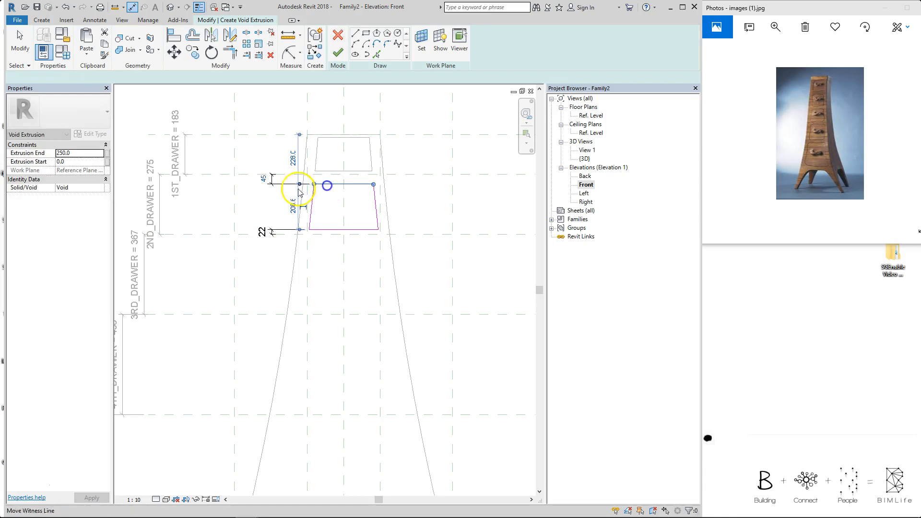
{"action": "left_click", "coordinate": [270, 179]}
{"action": "key", "text": "Return"}
{"action": "left_click", "coordinate": [268, 151]}
{"action": "left_click", "coordinate": [327, 230]}
{"action": "left_click", "coordinate": [261, 231]}
{"action": "type", "text": "15"}
{"action": "key", "text": "Return"}
{"action": "left_click", "coordinate": [279, 142]}
Lock the second drawer's two 15 mm gap dimensions and finish the void extrusion sketch
{"action": "left_click", "coordinate": [276, 175]}
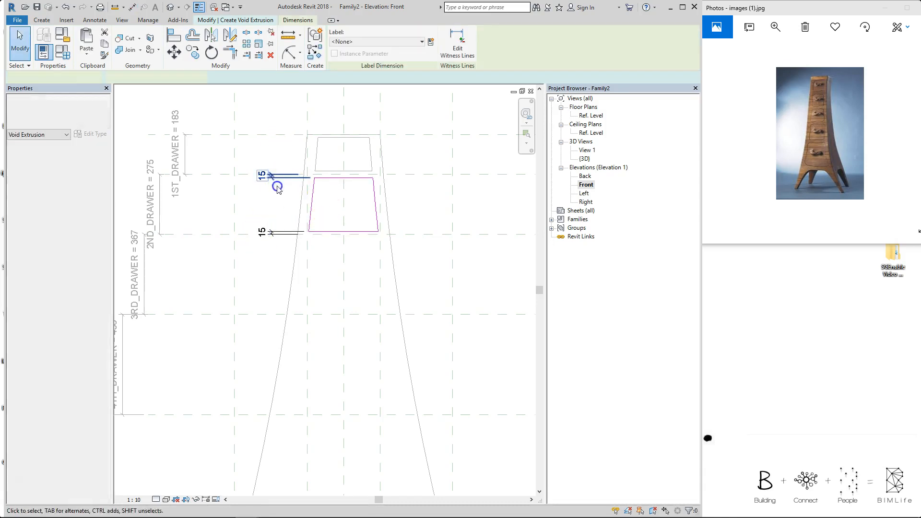
{"action": "scroll", "coordinate": [406, 179], "scroll_direction": "down", "scroll_amount": 3}
{"action": "left_click", "coordinate": [403, 177]}
{"action": "left_click", "coordinate": [410, 200]}
{"action": "scroll", "coordinate": [403, 200], "scroll_direction": "up", "scroll_amount": 4}
{"action": "left_click", "coordinate": [269, 223]}
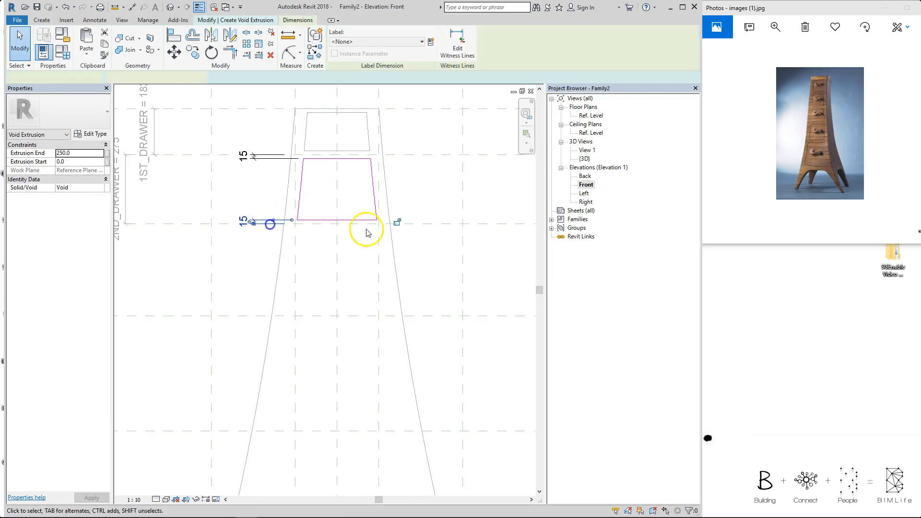
{"action": "left_click", "coordinate": [399, 222]}
{"action": "left_click", "coordinate": [408, 194]}
{"action": "scroll", "coordinate": [408, 193], "scroll_direction": "down", "scroll_amount": 1}
{"action": "left_click", "coordinate": [335, 51]}
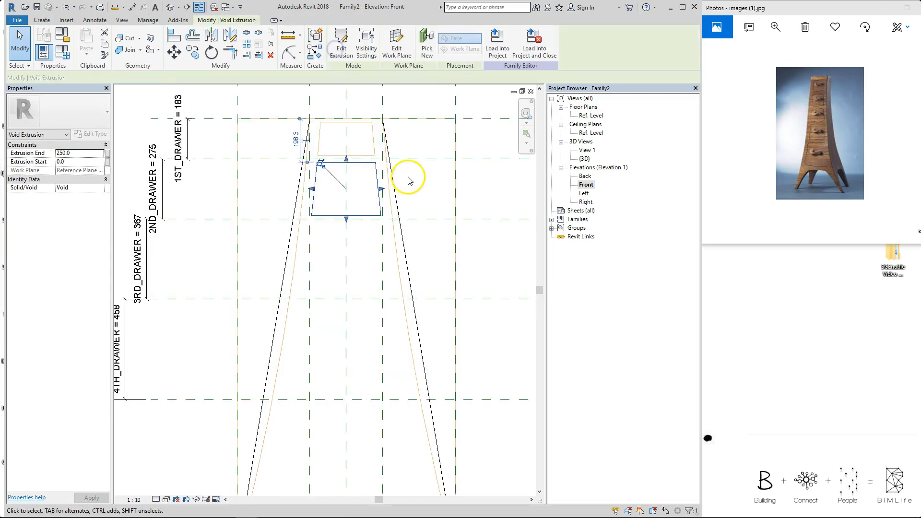
{"action": "left_click", "coordinate": [413, 176]}
Start another void extrusion and sketch two horizontal lines within the third drawer zone, extending past both cabinet sides
{"action": "left_click", "coordinate": [40, 21]}
{"action": "left_click", "coordinate": [212, 44]}
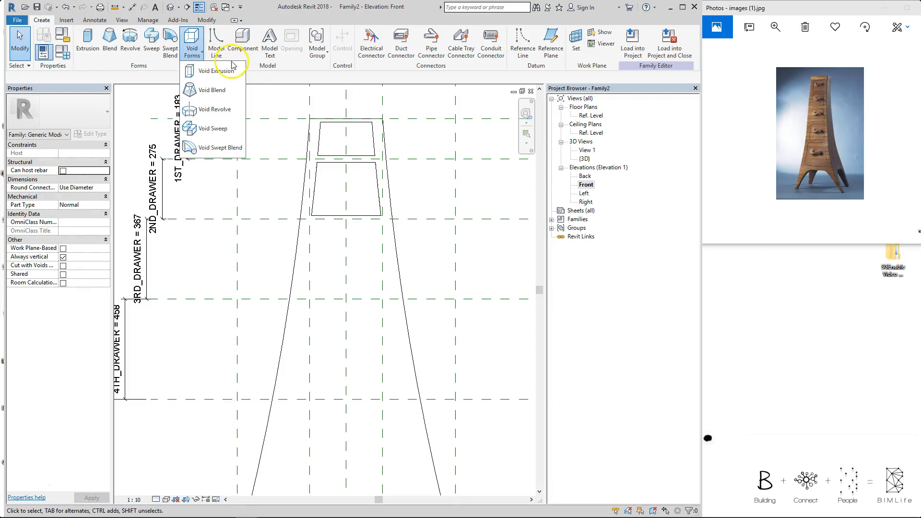
{"action": "left_click", "coordinate": [211, 66]}
{"action": "middle_click_drag", "start_coordinate": [352, 250], "coordinate": [346, 226]}
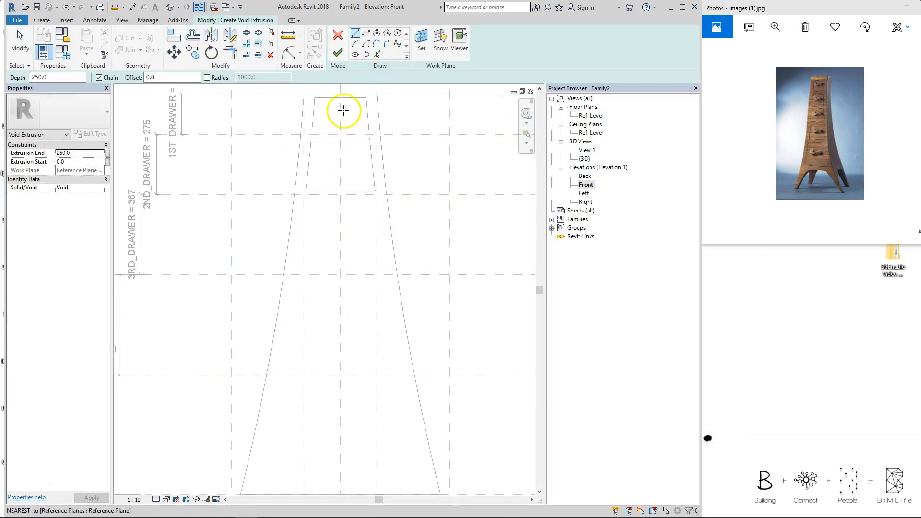
{"action": "left_click", "coordinate": [284, 204]}
{"action": "left_click", "coordinate": [419, 204]}
{"action": "key", "text": "Escape"}
{"action": "left_click", "coordinate": [274, 262]}
{"action": "left_click", "coordinate": [424, 262]}
{"action": "key", "text": "Escape"}
Add the first drawer opening's two curved side edges to the third drawer's void sketch with Pick Lines
{"action": "left_click", "coordinate": [377, 55]}
{"action": "left_click", "coordinate": [367, 111]}
{"action": "left_click", "coordinate": [315, 112]}
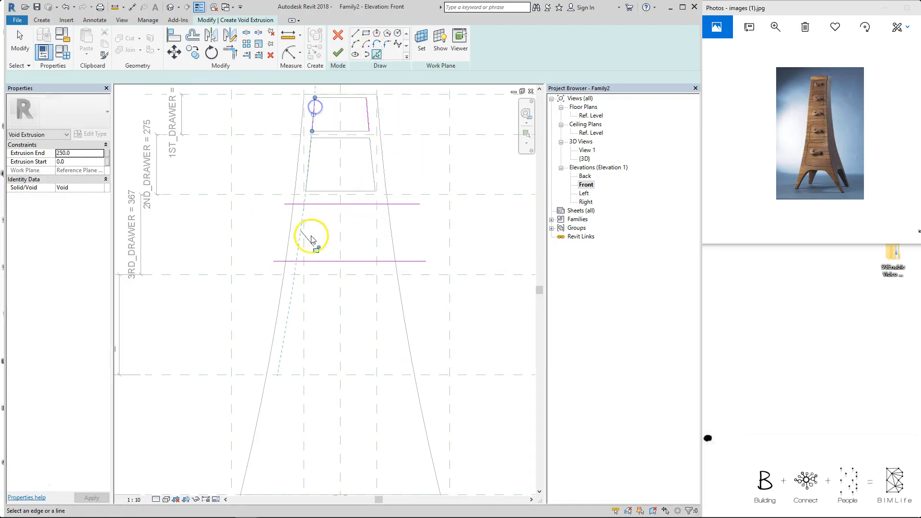
{"action": "key", "text": "Escape"}
Trim the picked side curves and the horizontal lines to each other, forming the third drawer's closed void outline
{"action": "key", "text": "t"}
{"action": "key", "text": "r"}
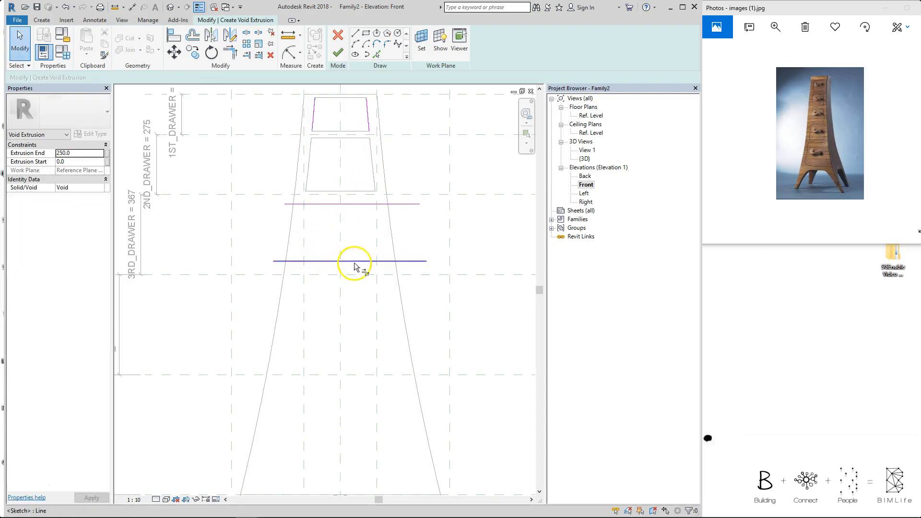
{"action": "left_click", "coordinate": [353, 261]}
{"action": "left_click", "coordinate": [367, 113]}
{"action": "left_click", "coordinate": [318, 263]}
{"action": "left_click", "coordinate": [315, 113]}
{"action": "left_click", "coordinate": [316, 206]}
{"action": "left_click", "coordinate": [308, 213]}
{"action": "left_click", "coordinate": [331, 205]}
{"action": "left_click", "coordinate": [381, 217]}
Dimension the third drawer outline's top and bottom lines to the drawer-zone reference planes above and below
{"action": "key", "text": "d"}
{"action": "key", "text": "i"}
{"action": "left_click", "coordinate": [265, 194]}
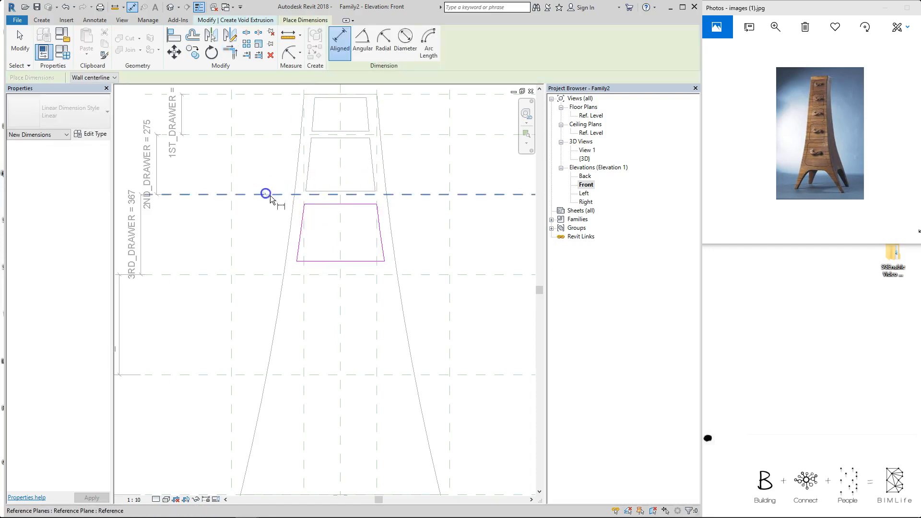
{"action": "left_click", "coordinate": [323, 205]}
{"action": "left_click", "coordinate": [267, 208]}
{"action": "left_click", "coordinate": [317, 261]}
{"action": "left_click", "coordinate": [315, 276]}
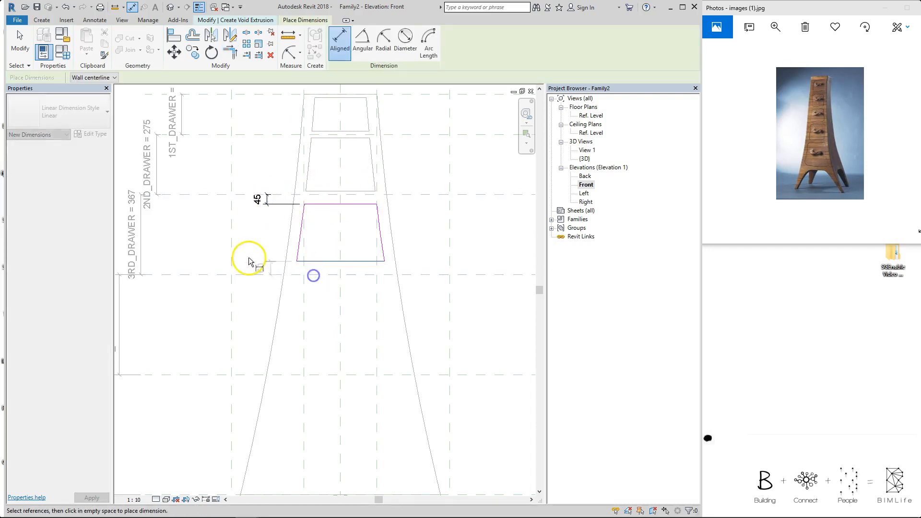
{"action": "key", "text": "Escape"}
{"action": "key", "text": "Escape"}
Set the gaps above and below the third drawer outline to 15 mm each
{"action": "left_click", "coordinate": [323, 205]}
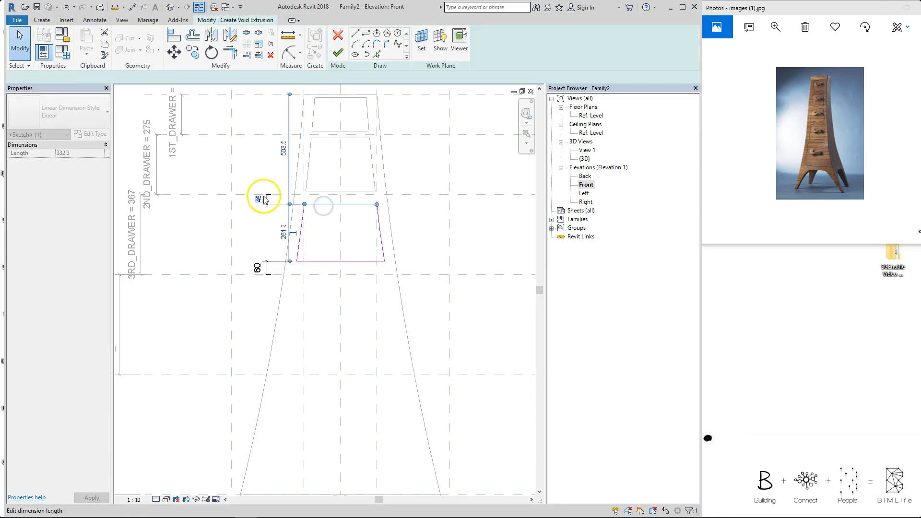
{"action": "left_click", "coordinate": [261, 198]}
{"action": "type", "text": "15"}
{"action": "key", "text": "Return"}
{"action": "left_click", "coordinate": [254, 156]}
{"action": "left_click", "coordinate": [258, 270]}
{"action": "type", "text": "15"}
{"action": "key", "text": "Return"}
Lock the third drawer's two 15 mm gap dimensions and finish its void extrusion sketch
{"action": "left_click", "coordinate": [391, 189]}
{"action": "left_click", "coordinate": [411, 178]}
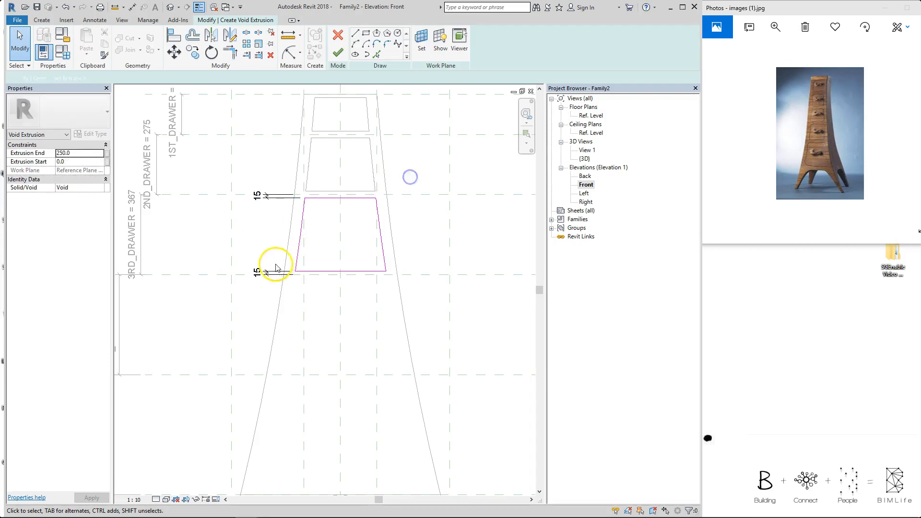
{"action": "left_click", "coordinate": [261, 277]}
{"action": "left_click", "coordinate": [392, 272]}
{"action": "left_click", "coordinate": [422, 246]}
{"action": "scroll", "coordinate": [422, 224], "scroll_direction": "down", "scroll_amount": 1}
{"action": "middle_click_drag", "start_coordinate": [422, 223], "coordinate": [383, 173]}
{"action": "left_click", "coordinate": [333, 55]}
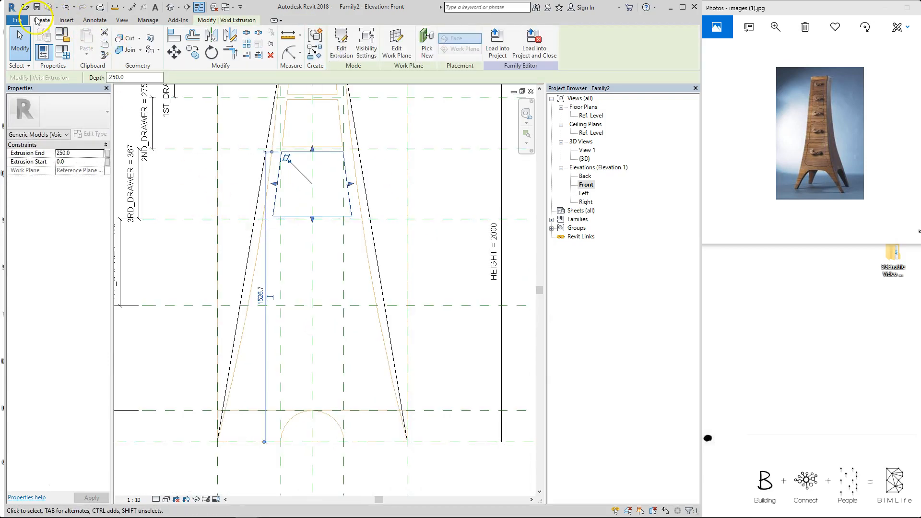
{"action": "left_click", "coordinate": [38, 19]}
{"action": "left_click", "coordinate": [82, 46]}
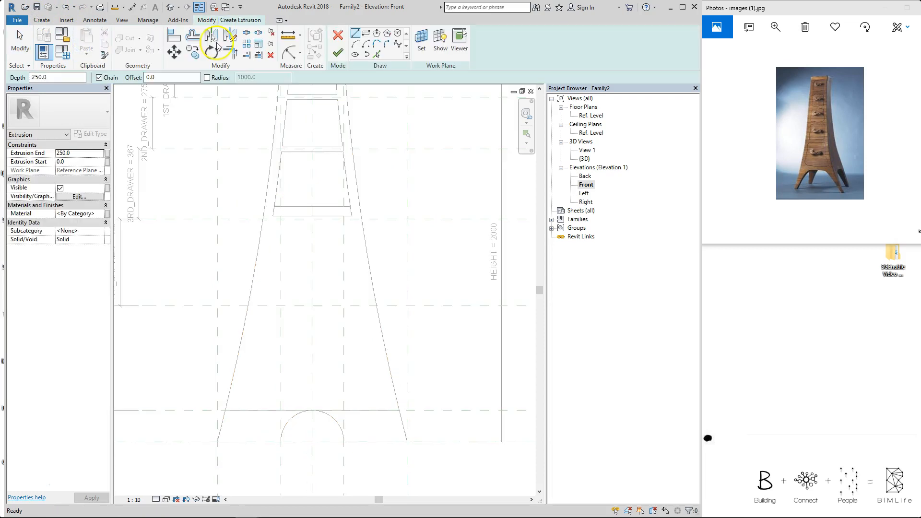
{"action": "left_click", "coordinate": [337, 36]}
Start a void extrusion and sketch two horizontal lines within the fourth drawer zone, near its upper and lower reference planes
{"action": "left_click", "coordinate": [42, 20]}
{"action": "left_click", "coordinate": [199, 42]}
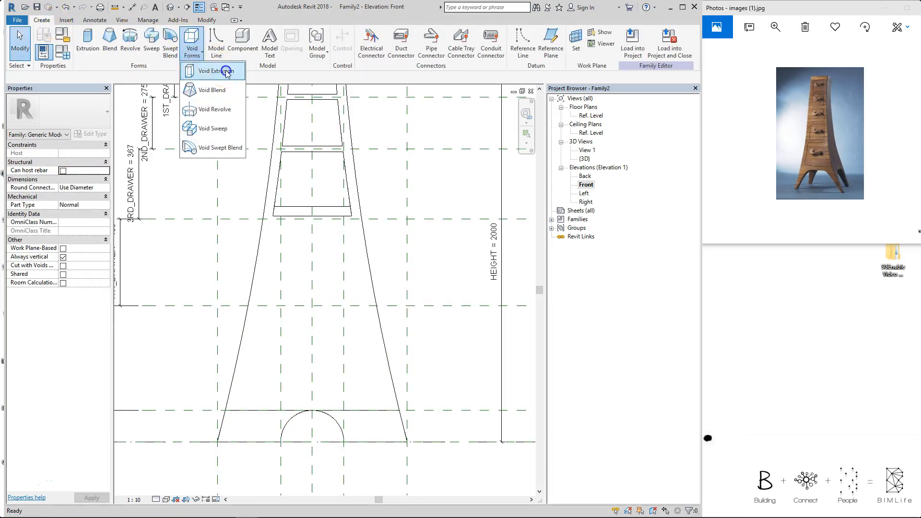
{"action": "left_click", "coordinate": [211, 70]}
{"action": "mouse_move", "coordinate": [332, 169]}
{"action": "middle_mouse_down"}
{"action": "mouse_move", "coordinate": [377, 167]}
{"action": "mouse_move", "coordinate": [331, 151]}
{"action": "mouse_move", "coordinate": [351, 172]}
{"action": "middle_mouse_up"}
{"action": "middle_click_drag", "start_coordinate": [362, 130], "coordinate": [346, 151]}
{"action": "left_click", "coordinate": [280, 245]}
{"action": "key", "text": "Escape"}
{"action": "left_click", "coordinate": [263, 248]}
{"action": "left_click", "coordinate": [384, 247]}
{"action": "key", "text": "Escape"}
{"action": "left_click", "coordinate": [252, 320]}
{"action": "left_click", "coordinate": [397, 319]}
{"action": "key", "text": "Escape"}
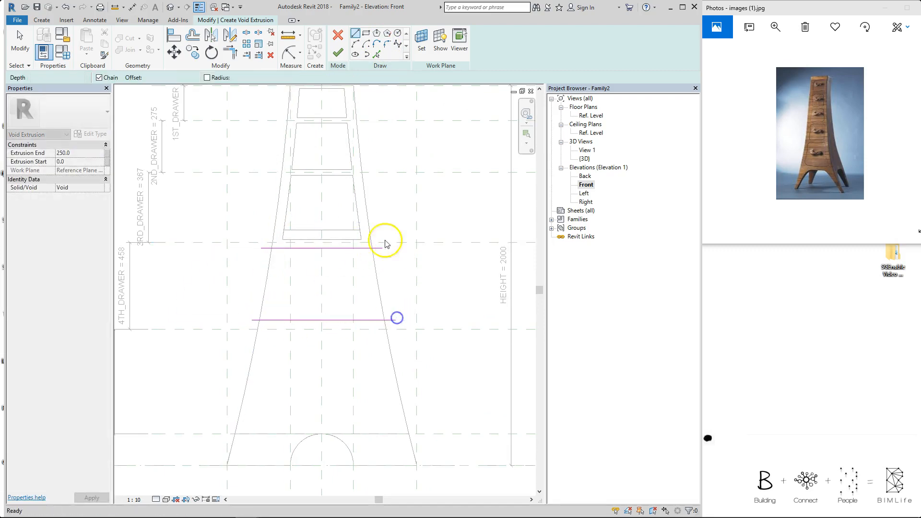
Pick the first drawer opening's two curved side edges and trim them with the horizontal lines into the fourth drawer's closed outline
{"action": "left_click", "coordinate": [376, 54]}
{"action": "middle_click_drag", "start_coordinate": [345, 154], "coordinate": [345, 162]}
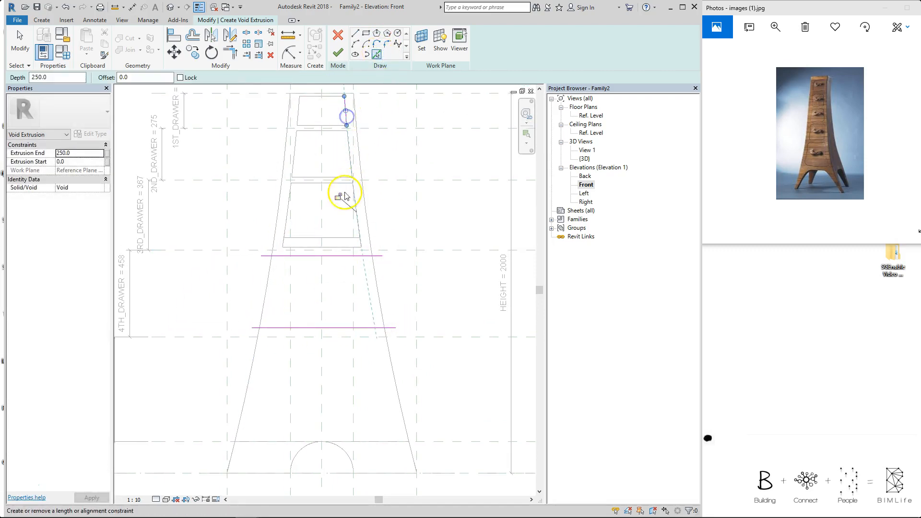
{"action": "key", "text": "t"}
{"action": "key", "text": "r"}
{"action": "left_click", "coordinate": [331, 328]}
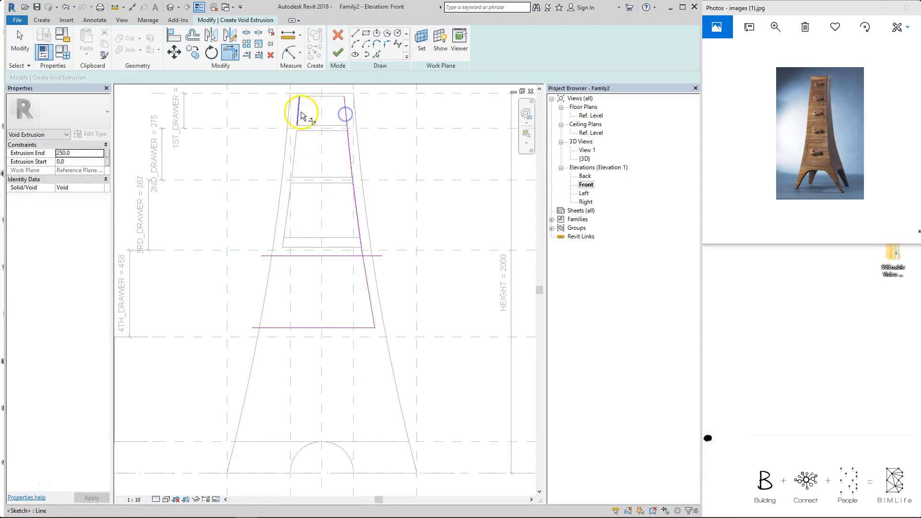
{"action": "left_click", "coordinate": [310, 328]}
{"action": "left_click", "coordinate": [301, 256]}
{"action": "left_click", "coordinate": [321, 256]}
{"action": "left_click", "coordinate": [366, 263]}
Dimension the fourth drawer outline's top and bottom lines to the reference planes bounding its zone
{"action": "key", "text": "d"}
{"action": "key", "text": "i"}
{"action": "left_click", "coordinate": [258, 249]}
{"action": "left_click", "coordinate": [302, 257]}
{"action": "left_click", "coordinate": [247, 267]}
{"action": "left_click", "coordinate": [300, 328]}
{"action": "left_click", "coordinate": [244, 319]}
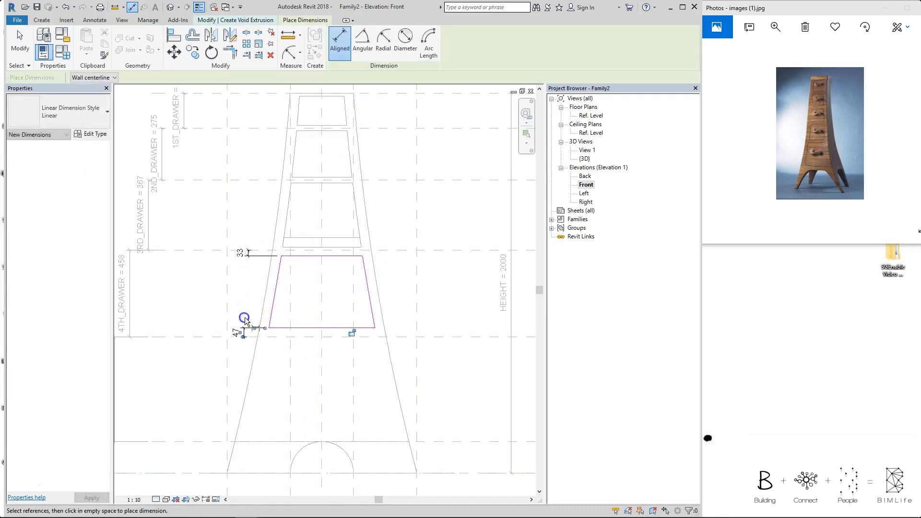
{"action": "key", "text": "Escape"}
Set the gap above the fourth drawer outline to 15 mm and lock the dimension
{"action": "left_click", "coordinate": [301, 256]}
{"action": "left_click", "coordinate": [240, 252]}
{"action": "type", "text": "15"}
{"action": "left_click", "coordinate": [240, 216]}
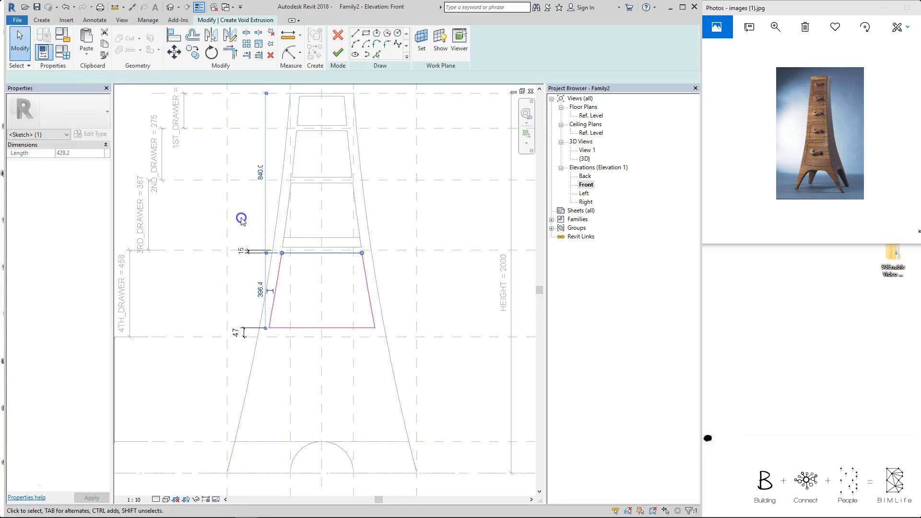
{"action": "left_click", "coordinate": [248, 251]}
{"action": "left_click", "coordinate": [356, 249]}
{"action": "left_click", "coordinate": [385, 230]}
Set and lock a 15 mm gap below the fourth drawer outline, and finish the void extrusion sketch
{"action": "left_click", "coordinate": [296, 328]}
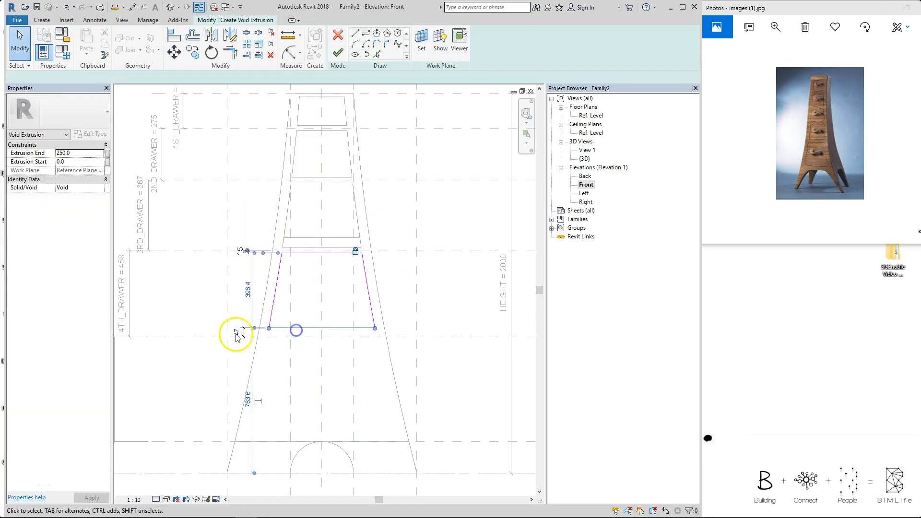
{"action": "left_click", "coordinate": [236, 332]}
{"action": "type", "text": "15"}
{"action": "left_click", "coordinate": [228, 288]}
{"action": "left_click", "coordinate": [243, 336]}
{"action": "left_click", "coordinate": [351, 338]}
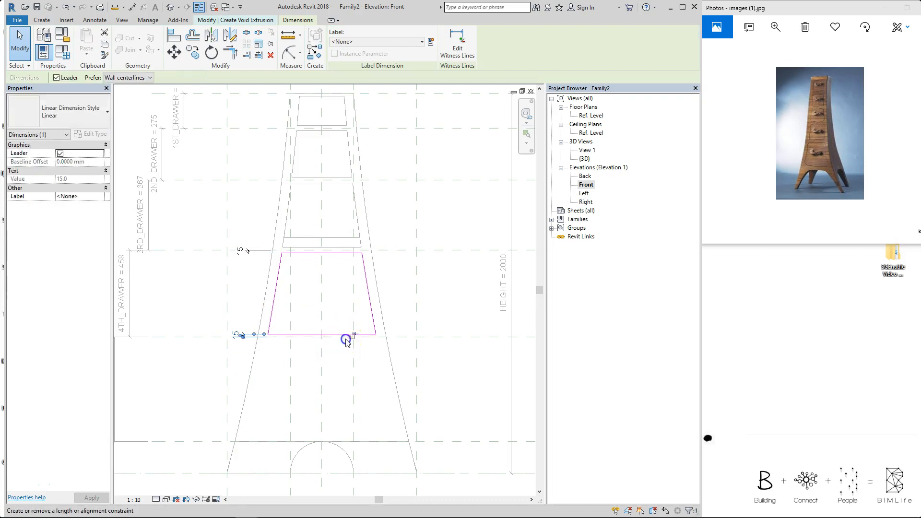
{"action": "left_click", "coordinate": [397, 283]}
{"action": "left_click", "coordinate": [340, 59]}
{"action": "left_click", "coordinate": [383, 220]}
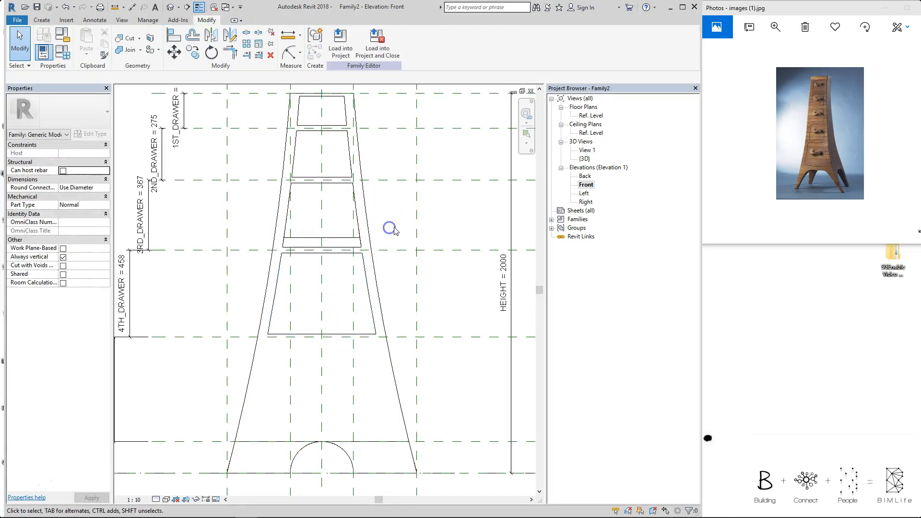
Start another void extrusion and sketch two horizontal lines across the fifth drawer zone above the arched cut-out
{"action": "middle_click_drag", "start_coordinate": [390, 226], "coordinate": [380, 154]}
{"action": "left_click", "coordinate": [42, 20]}
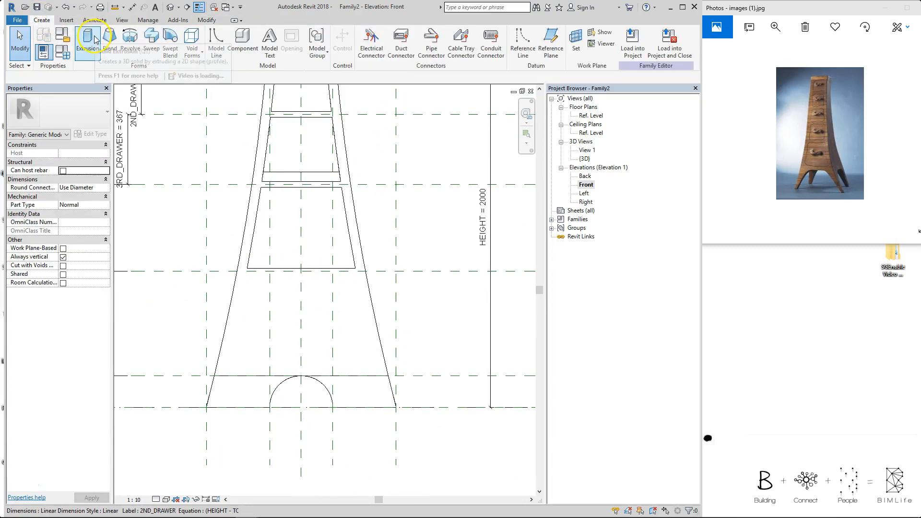
{"action": "scroll", "coordinate": [330, 253], "scroll_direction": "down", "scroll_amount": 2}
{"action": "left_click", "coordinate": [192, 44]}
{"action": "left_click", "coordinate": [211, 72]}
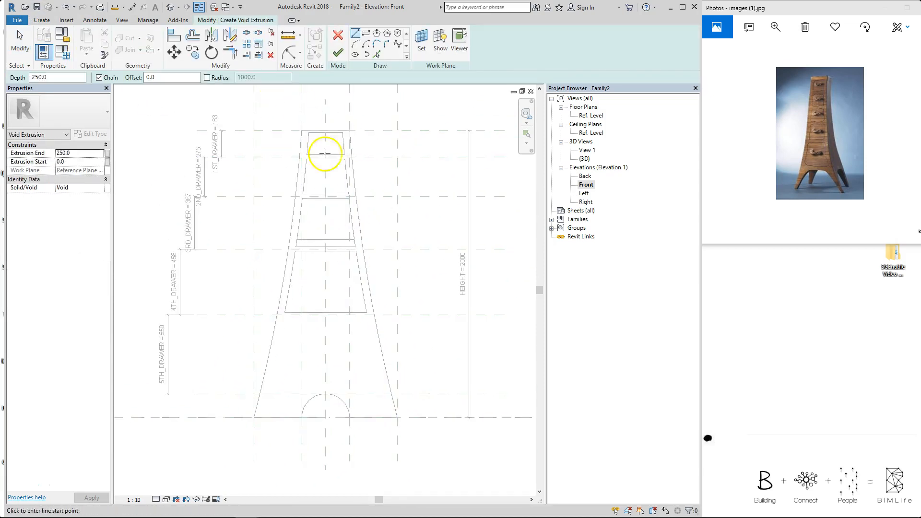
{"action": "left_click", "coordinate": [387, 320]}
{"action": "key", "text": "Escape"}
{"action": "left_click", "coordinate": [255, 383]}
{"action": "left_click", "coordinate": [405, 382]}
{"action": "key", "text": "Escape"}
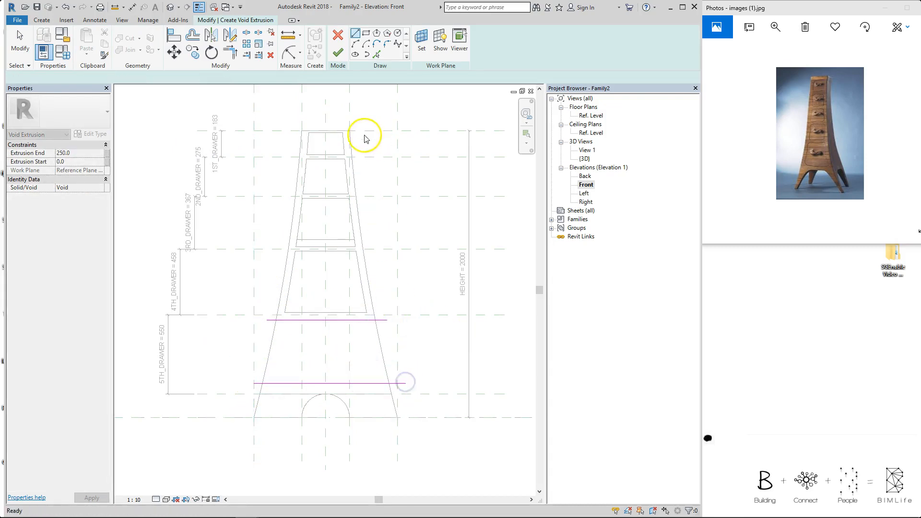
{"action": "key", "text": "Escape"}
Pick the first drawer opening's curved side edges and trim them with the horizontal lines into the fifth drawer's closed outline
{"action": "left_click", "coordinate": [378, 56]}
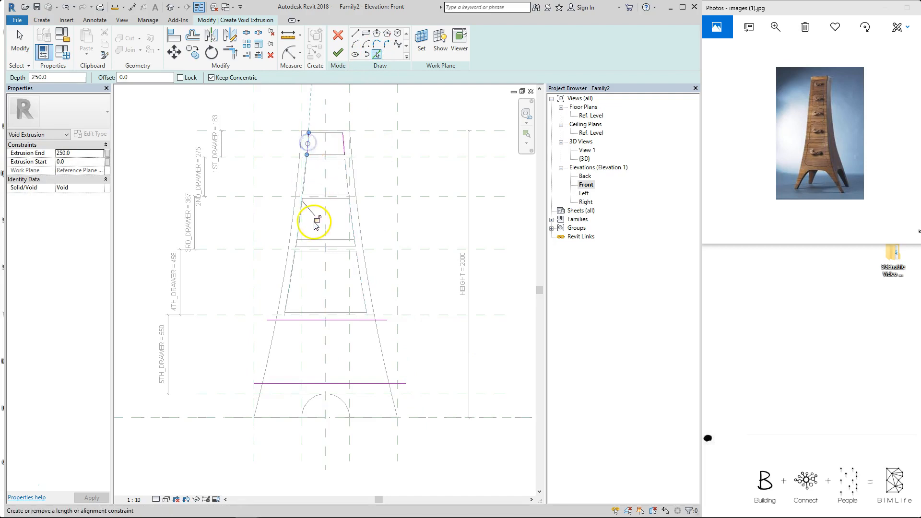
{"action": "key", "text": "t"}
{"action": "key", "text": "r"}
{"action": "left_click", "coordinate": [334, 383]}
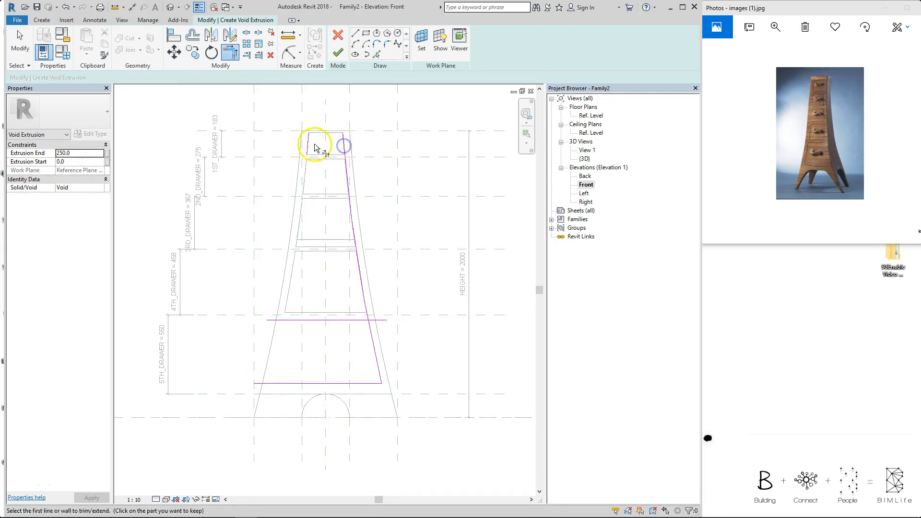
{"action": "left_click", "coordinate": [309, 144]}
{"action": "left_click", "coordinate": [282, 319]}
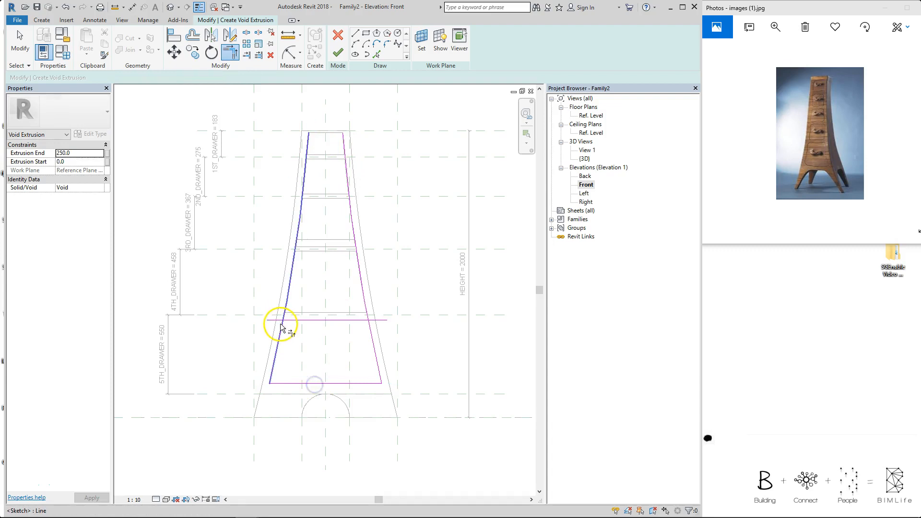
{"action": "left_click", "coordinate": [369, 339]}
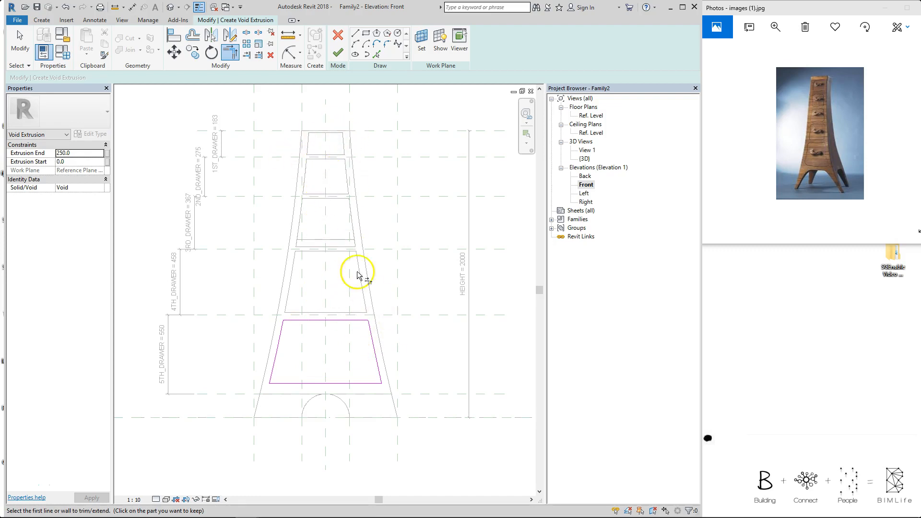
Try picking the fourth drawer opening's curved side edge as a sketch line, and remove that line
{"action": "left_click", "coordinate": [377, 54]}
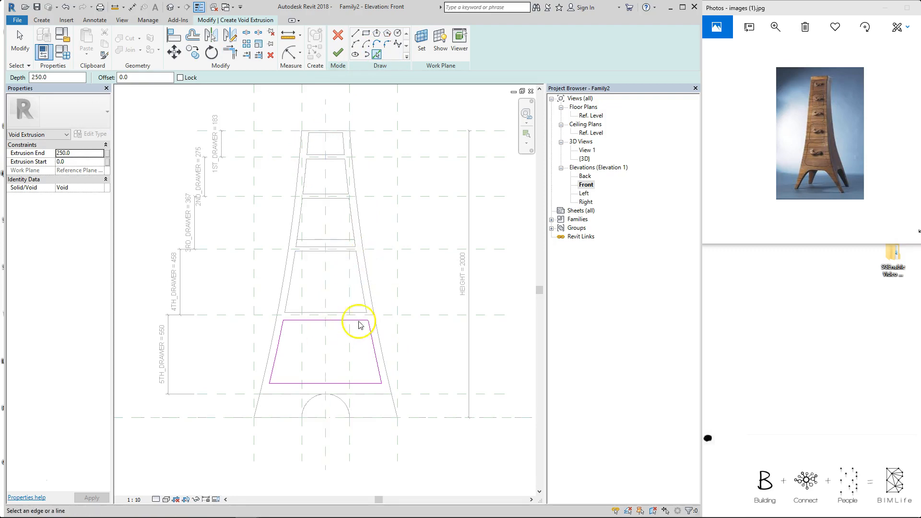
{"action": "left_click", "coordinate": [357, 267]}
{"action": "key", "text": "Escape"}
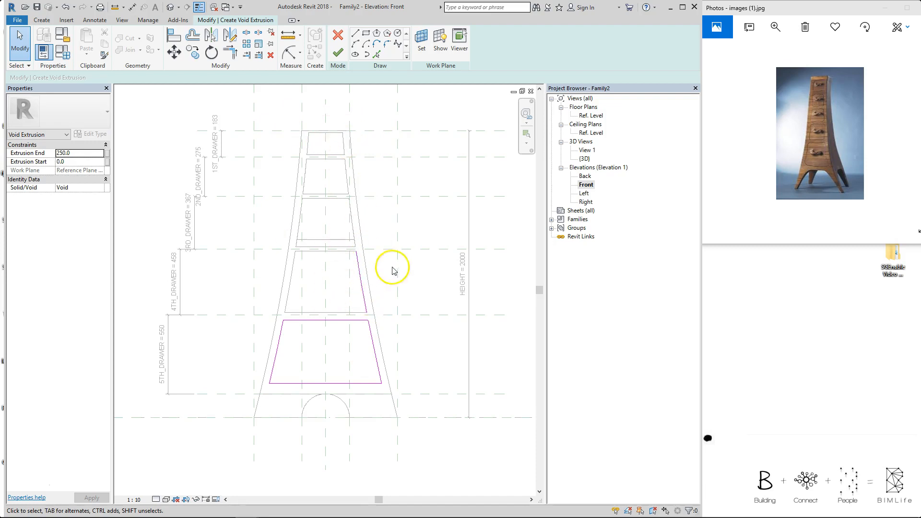
{"action": "left_click", "coordinate": [354, 264]}
{"action": "left_click", "coordinate": [229, 297]}
Dimension the fifth drawer outline's top and bottom lines to the reference planes bounding its zone
{"action": "key", "text": "d"}
{"action": "key", "text": "i"}
{"action": "left_click", "coordinate": [298, 320]}
{"action": "left_click", "coordinate": [241, 315]}
{"action": "left_click", "coordinate": [234, 325]}
{"action": "left_click", "coordinate": [279, 382]}
{"action": "left_click", "coordinate": [233, 395]}
{"action": "left_click", "coordinate": [232, 386]}
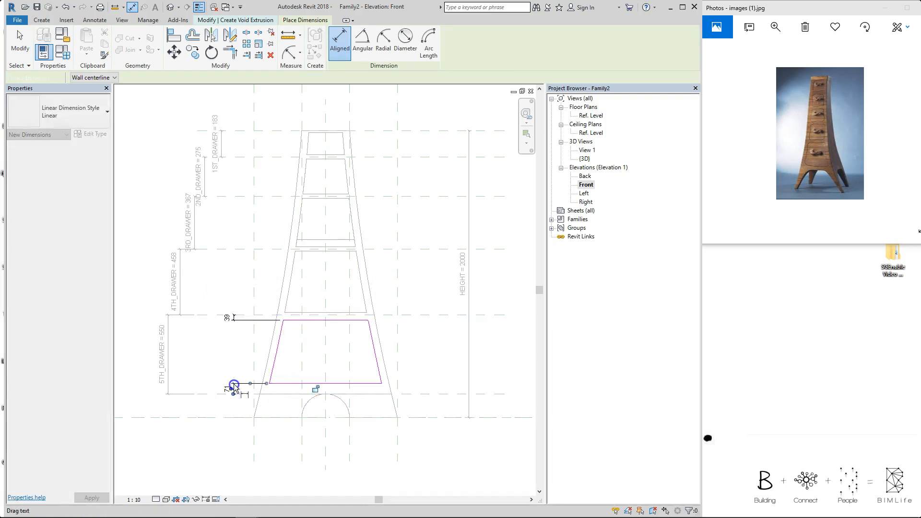
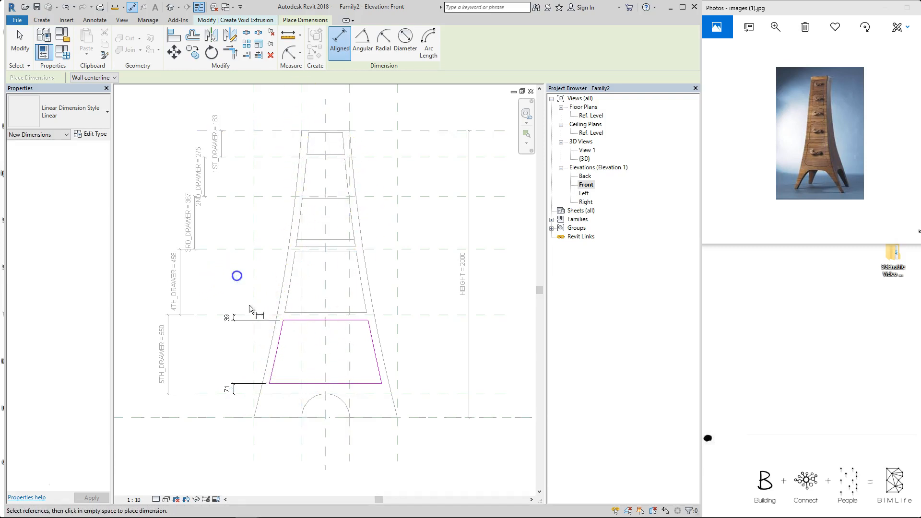
{"action": "key", "text": "Escape"}
Set the gap above the fifth drawer outline to 15 mm and lock the dimension
{"action": "left_click", "coordinate": [300, 321]}
{"action": "left_click", "coordinate": [233, 319]}
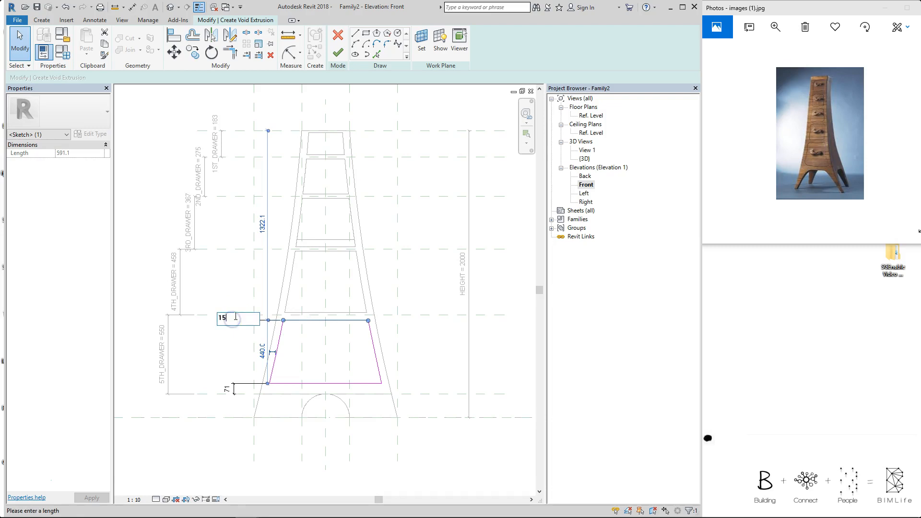
{"action": "key", "text": "Return"}
{"action": "left_click", "coordinate": [241, 298]}
{"action": "left_click", "coordinate": [238, 318]}
{"action": "left_click", "coordinate": [318, 319]}
{"action": "left_click", "coordinate": [224, 282]}
Set the gap below the fifth drawer outline to 15 mm and lock the dimension
{"action": "left_click", "coordinate": [301, 384]}
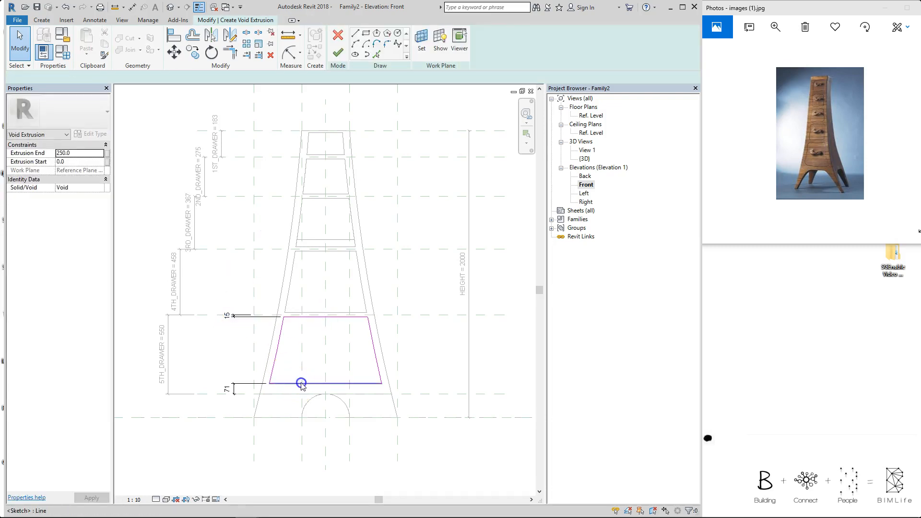
{"action": "left_click", "coordinate": [222, 387]}
{"action": "type", "text": "15"}
{"action": "key", "text": "Return"}
{"action": "left_click", "coordinate": [287, 384]}
{"action": "left_click", "coordinate": [233, 319]}
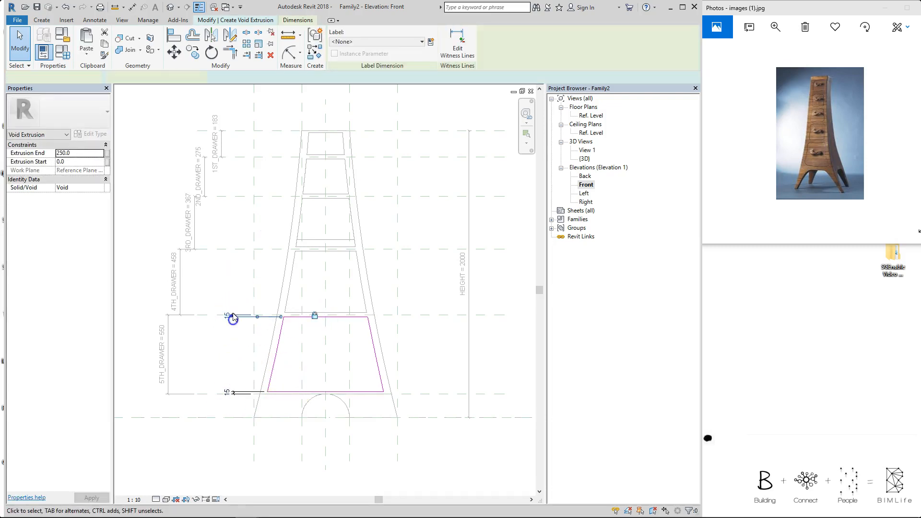
{"action": "left_click", "coordinate": [241, 392]}
{"action": "left_click", "coordinate": [314, 391]}
{"action": "left_click", "coordinate": [385, 291]}
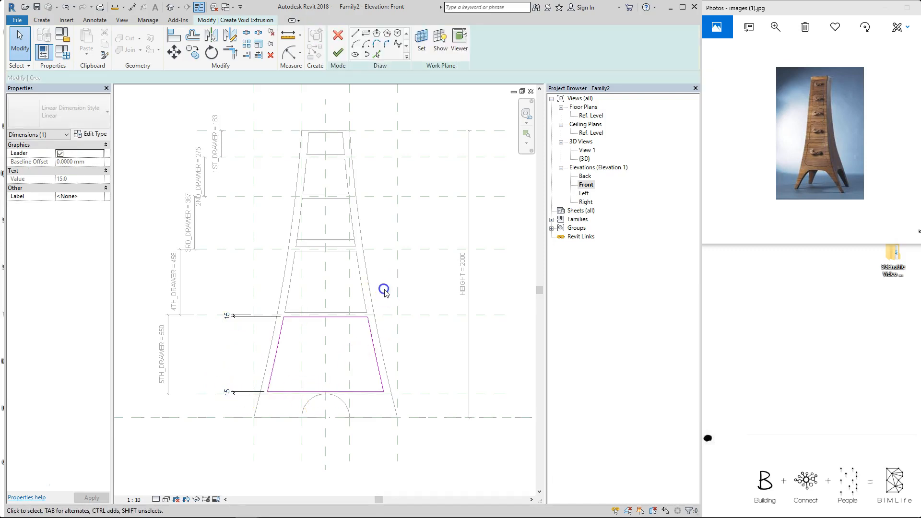
Finish the fifth drawer's void extrusion and inspect the drawer openings in the 3D view
{"action": "scroll", "coordinate": [384, 291], "scroll_direction": "down", "scroll_amount": 1}
{"action": "left_click", "coordinate": [339, 53]}
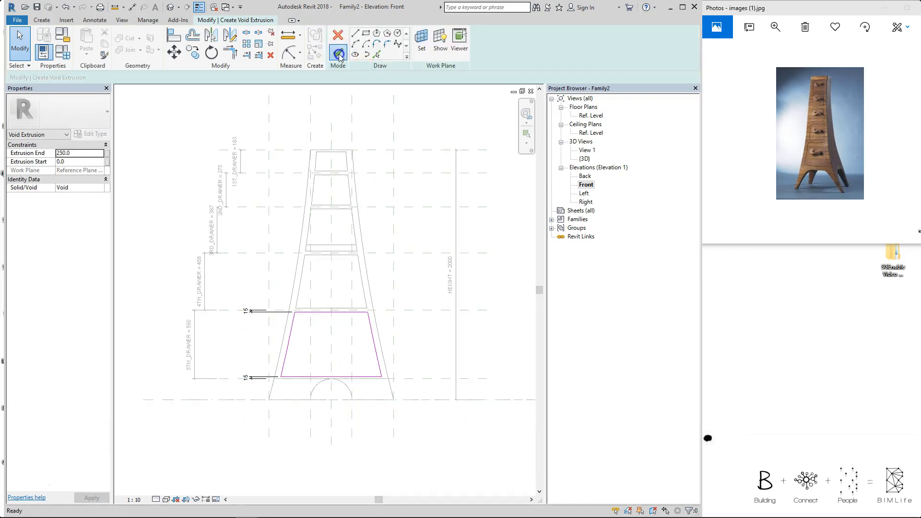
{"action": "left_click", "coordinate": [456, 121]}
{"action": "key", "text": "ctrl+Tab"}
{"action": "middle_click_drag", "start_coordinate": [375, 301], "coordinate": [363, 386], "text": "shift"}
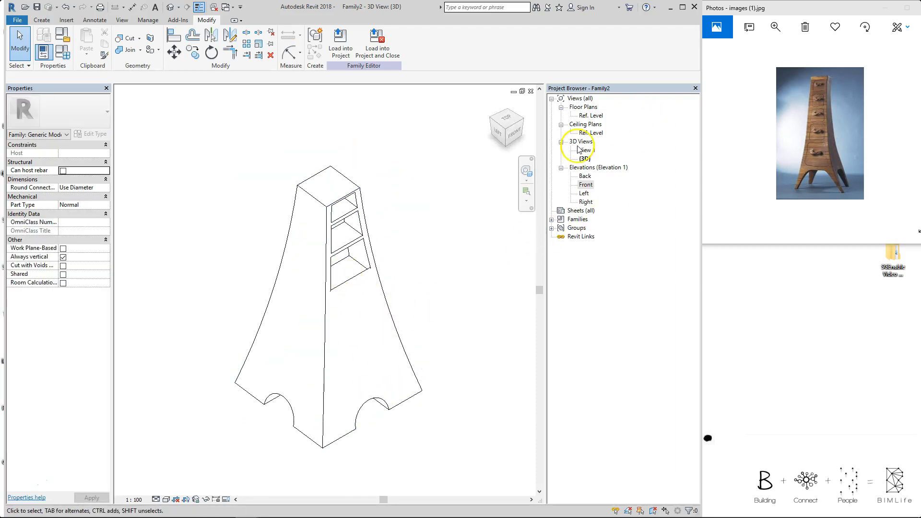
In the left elevation, pull the front faces of the upper three drawer voids back inside the cabinet body
{"action": "double_click", "coordinate": [585, 193]}
{"action": "scroll", "coordinate": [315, 282], "scroll_direction": "up", "scroll_amount": 4}
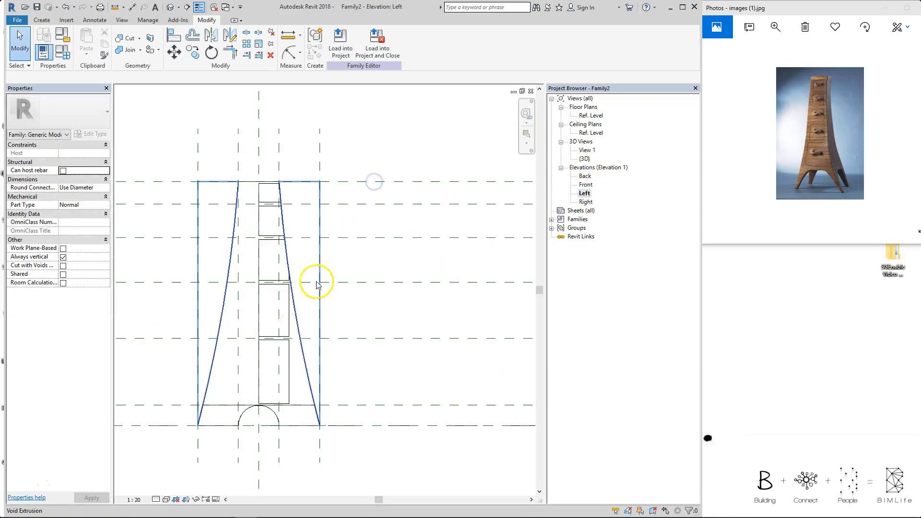
{"action": "left_click", "coordinate": [340, 189]}
{"action": "scroll", "coordinate": [355, 183], "scroll_direction": "up", "scroll_amount": 3}
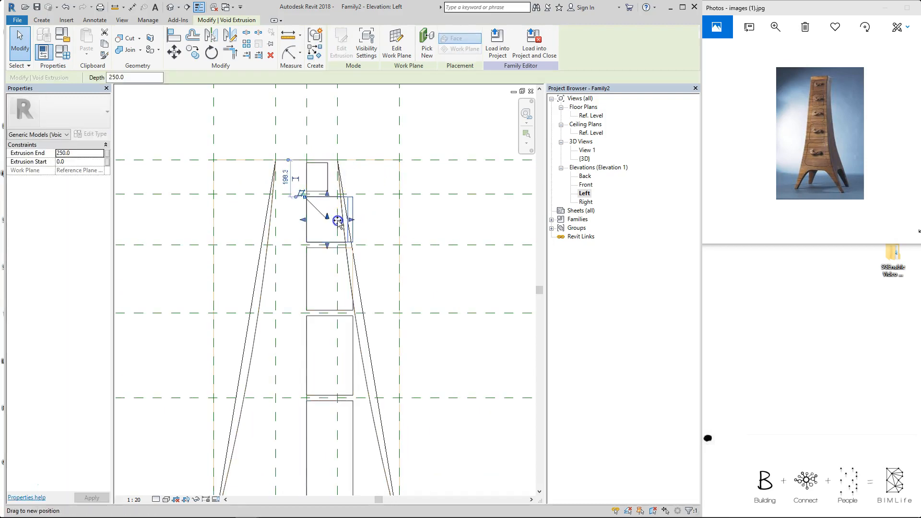
{"action": "left_click", "coordinate": [376, 211]}
{"action": "middle_click_drag", "start_coordinate": [350, 273], "coordinate": [353, 220]}
{"action": "left_click", "coordinate": [322, 256]}
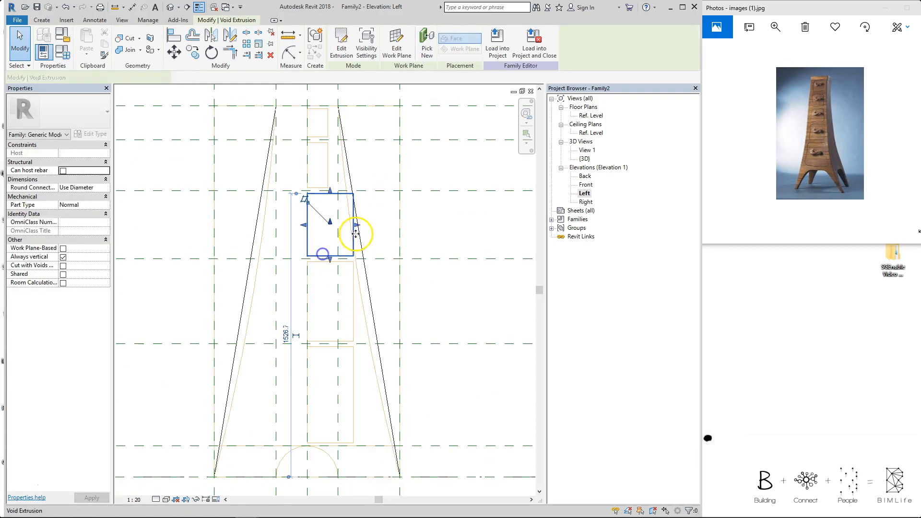
{"action": "left_click_drag", "start_coordinate": [353, 224], "coordinate": [344, 224]}
{"action": "left_click", "coordinate": [374, 227]}
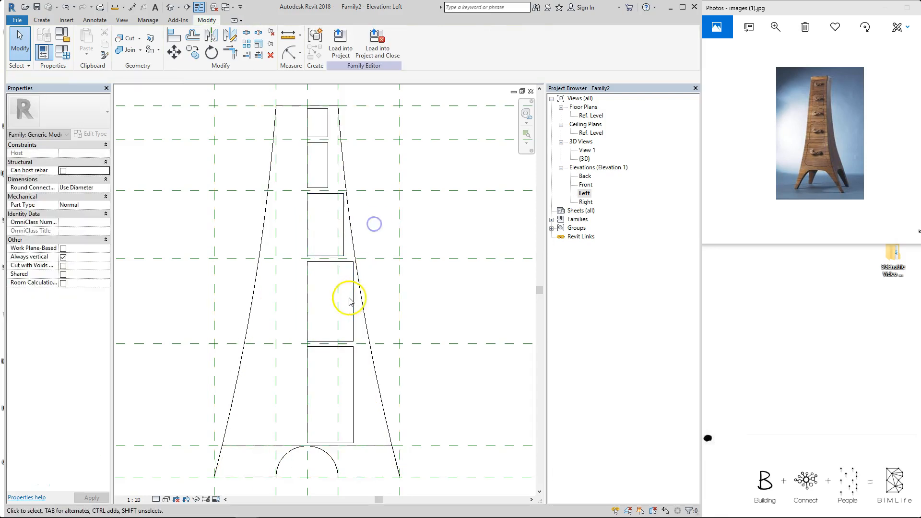
{"action": "scroll", "coordinate": [364, 202], "scroll_direction": "down", "scroll_amount": 2}
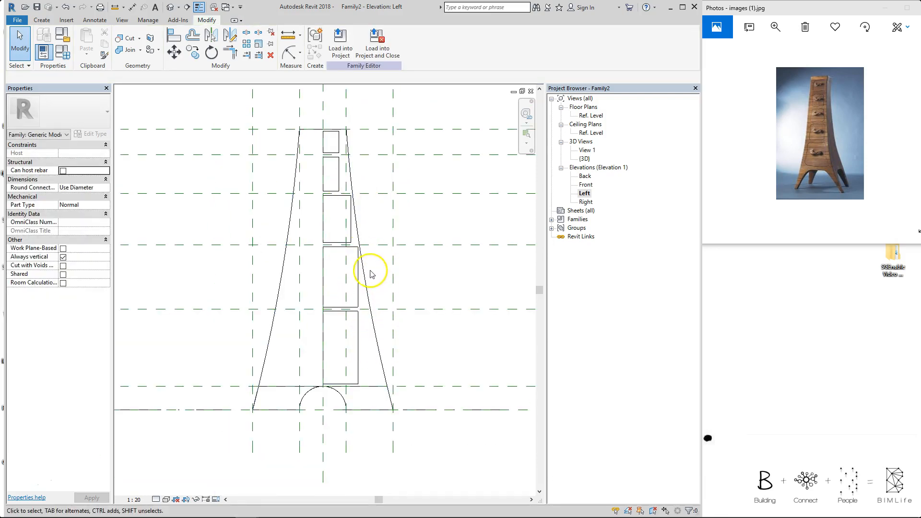
{"action": "left_click", "coordinate": [473, 294]}
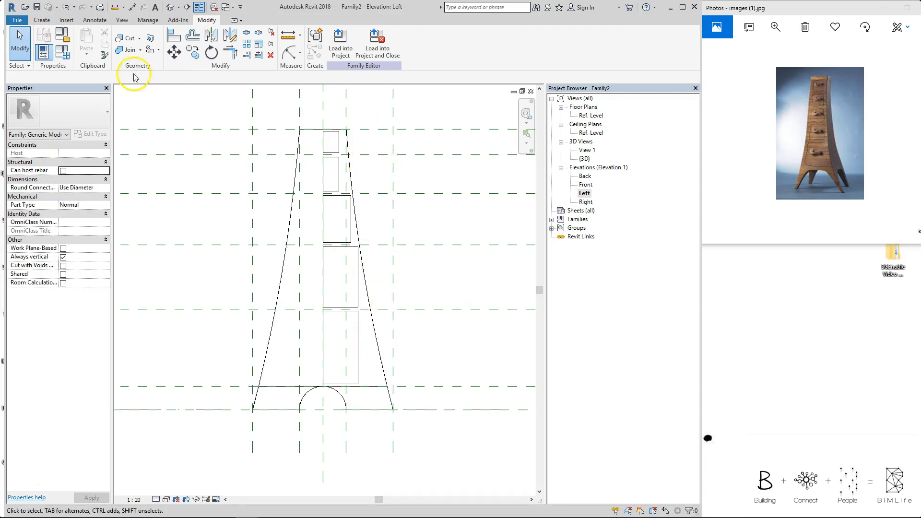
Align the front faces of all five drawer voids to the cabinet's outermost front reference plane and lock them
{"action": "key", "text": "a"}
{"action": "key", "text": "l"}
{"action": "left_click", "coordinate": [394, 105]}
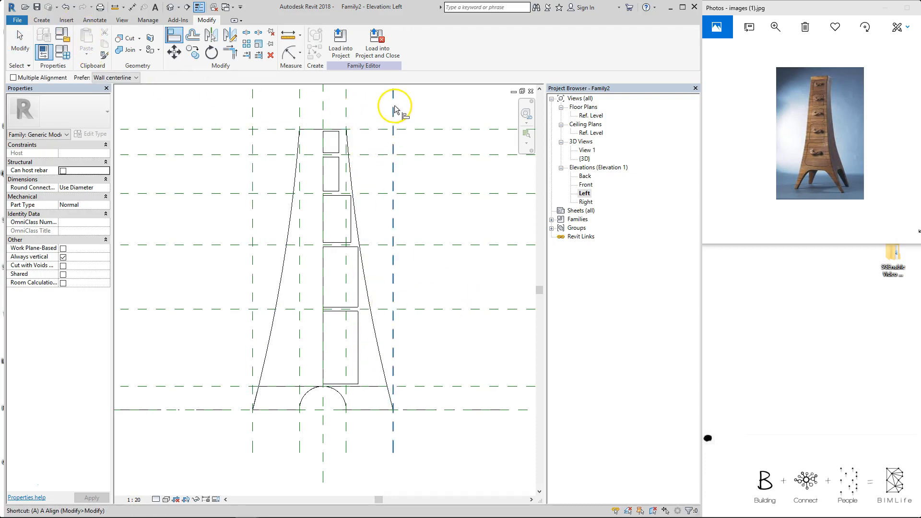
{"action": "left_click", "coordinate": [337, 144]}
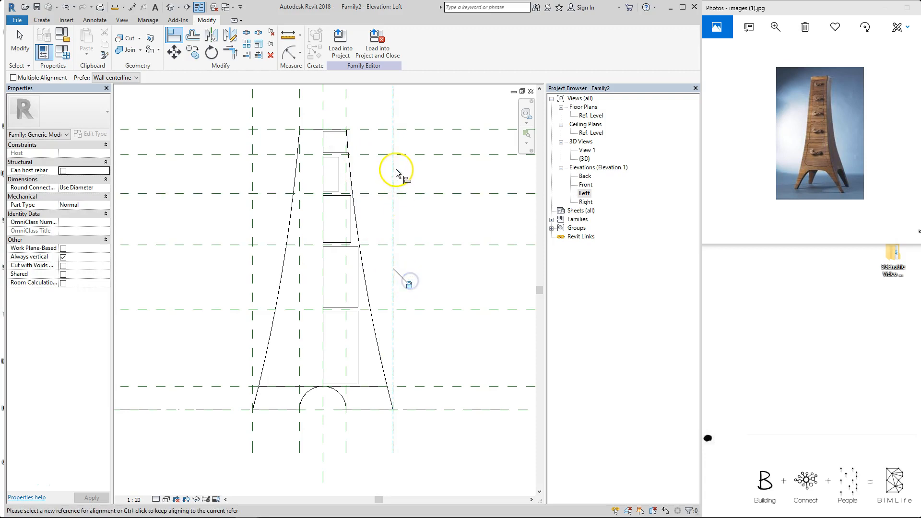
{"action": "left_click", "coordinate": [338, 172]}
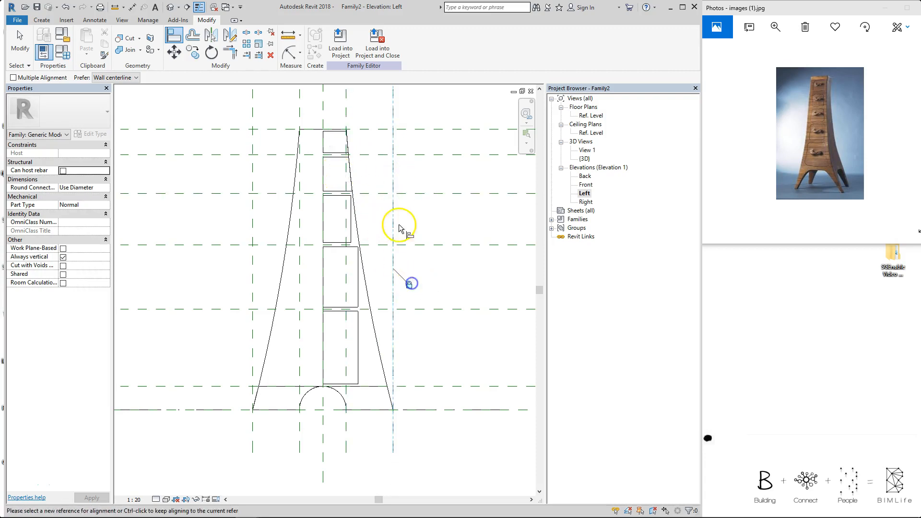
{"action": "left_click", "coordinate": [351, 219]}
{"action": "left_click", "coordinate": [394, 252]}
{"action": "left_click", "coordinate": [357, 276]}
{"action": "left_click", "coordinate": [411, 287]}
{"action": "left_click", "coordinate": [394, 314]}
{"action": "left_click", "coordinate": [369, 330]}
{"action": "key", "text": "Escape"}
{"action": "key", "text": "Escape"}
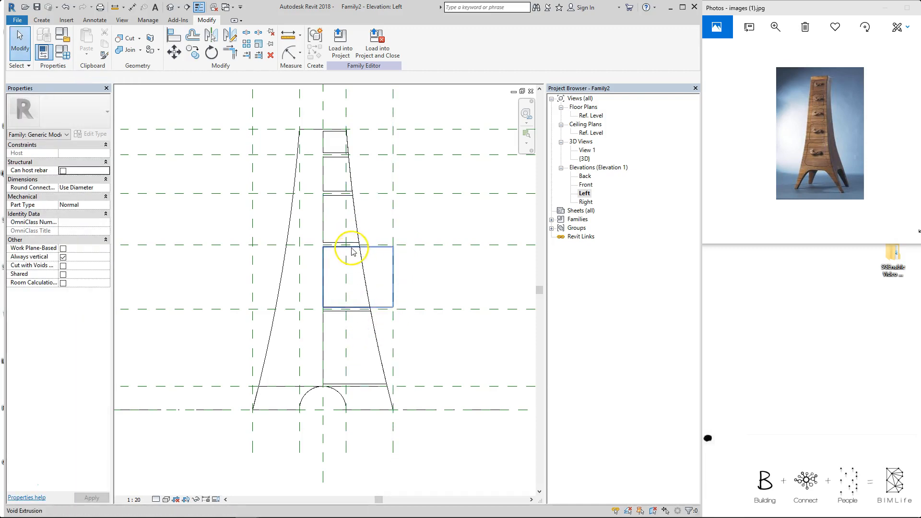
Check the fourth drawer void in the left elevation and inspect all five drawer openings in the 3D view
{"action": "left_click", "coordinate": [353, 250]}
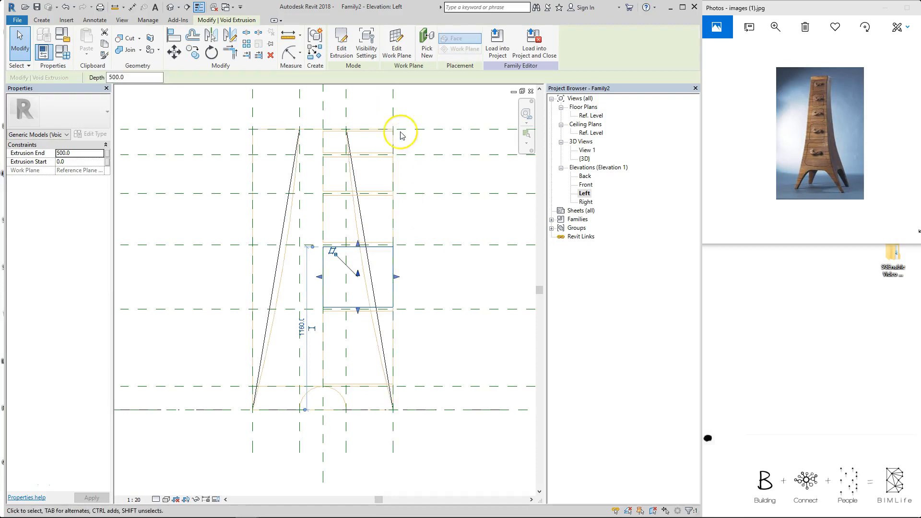
{"action": "scroll", "coordinate": [398, 182], "scroll_direction": "down", "scroll_amount": 2}
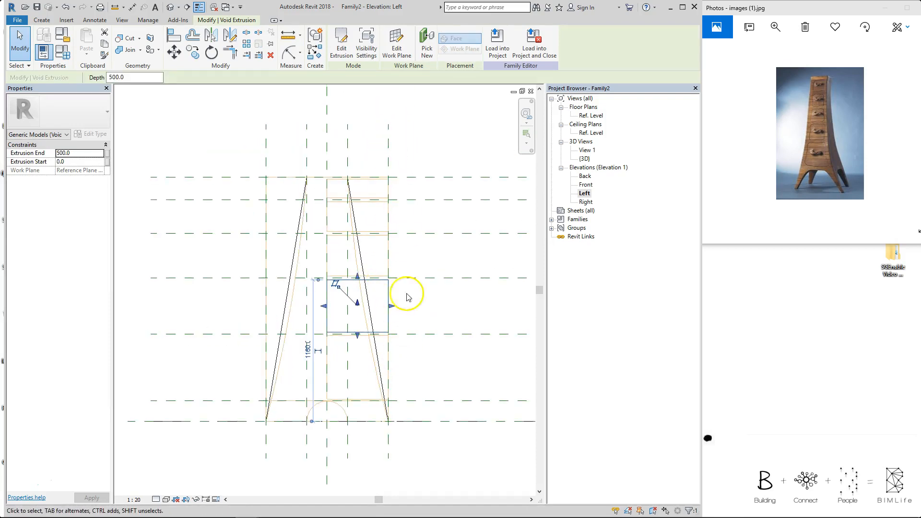
{"action": "left_click", "coordinate": [418, 259]}
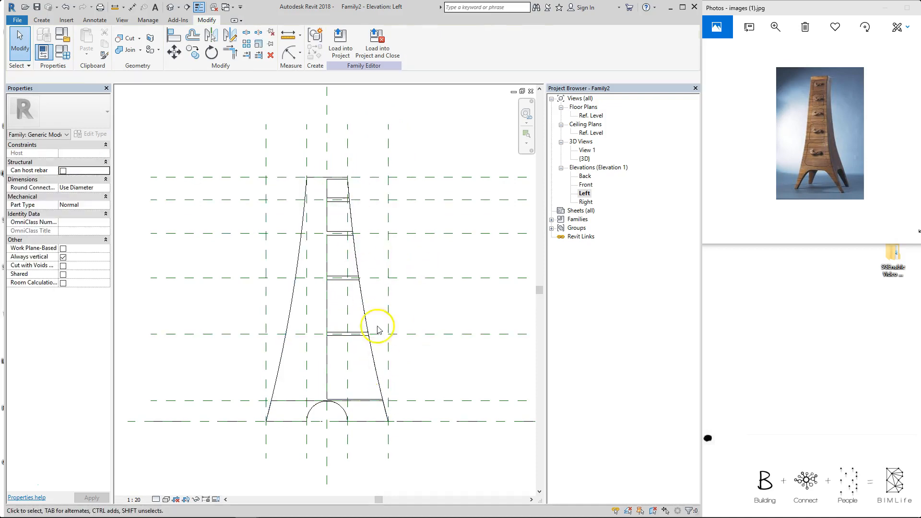
{"action": "left_click", "coordinate": [429, 264]}
{"action": "key", "text": "d"}
{"action": "middle_click_drag", "start_coordinate": [453, 323], "coordinate": [433, 269], "text": "shift"}
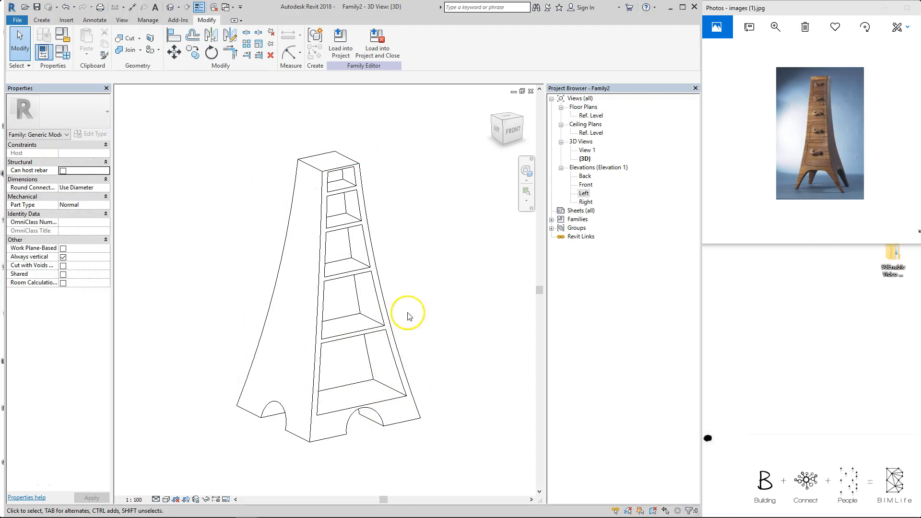
Flex the cabinet with a larger BOTTOM_LENGTH to test how the drawer openings scale
{"action": "middle_click_drag", "start_coordinate": [403, 272], "coordinate": [422, 261]}
{"action": "key", "text": "f"}
{"action": "key", "text": "t"}
{"action": "left_click", "coordinate": [642, 267]}
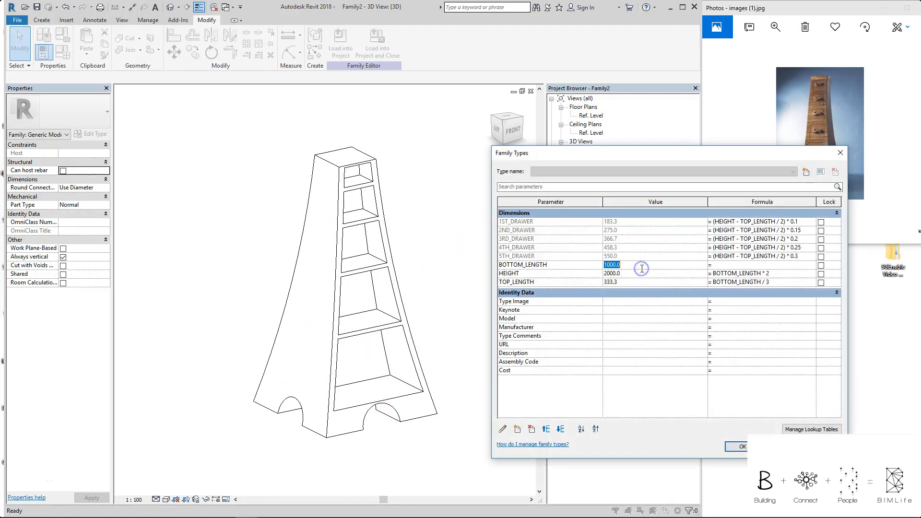
{"action": "key", "text": "Return"}
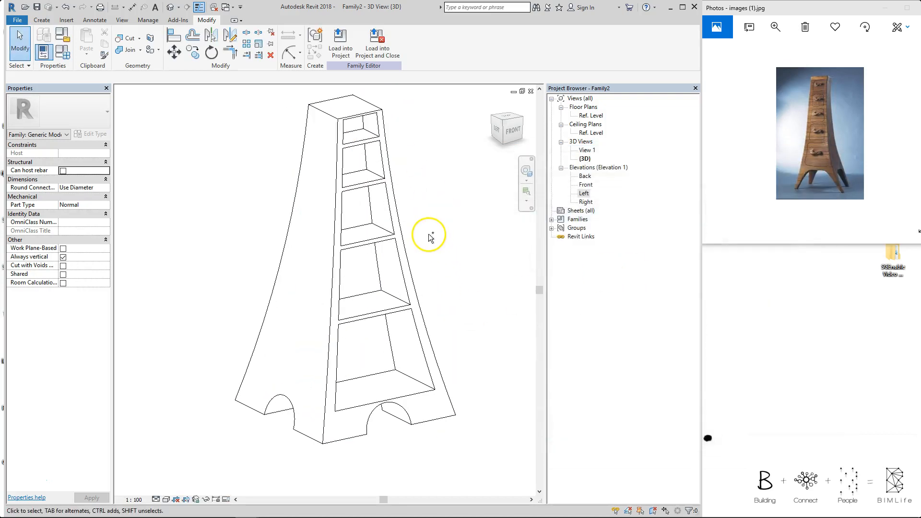
Flex the cabinet with a smaller BOTTOM_LENGTH and undo that change
{"action": "key", "text": "f"}
{"action": "key", "text": "t"}
{"action": "left_click", "coordinate": [673, 265]}
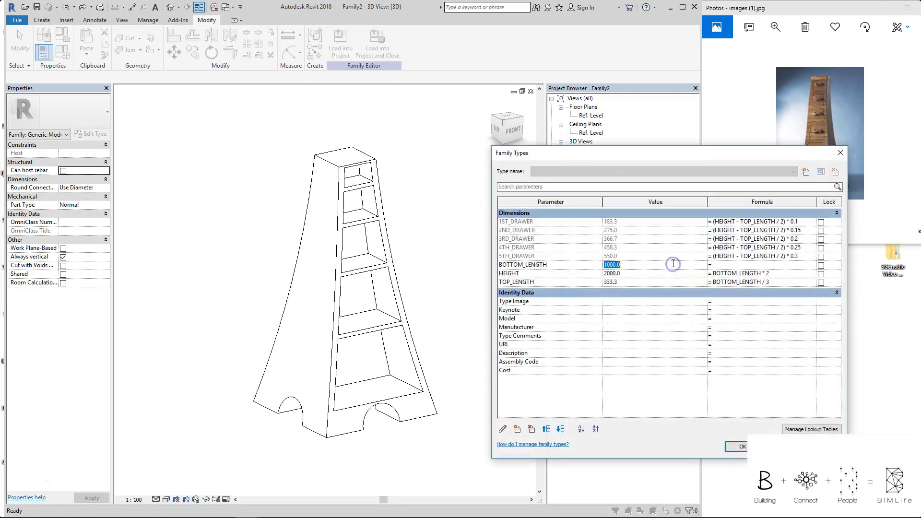
{"action": "key", "text": "Return"}
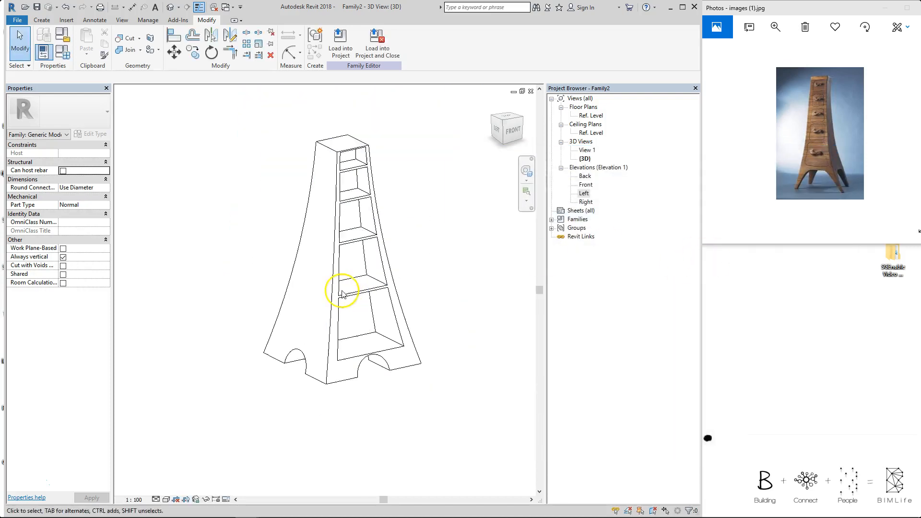
{"action": "key", "text": "ctrl+z"}
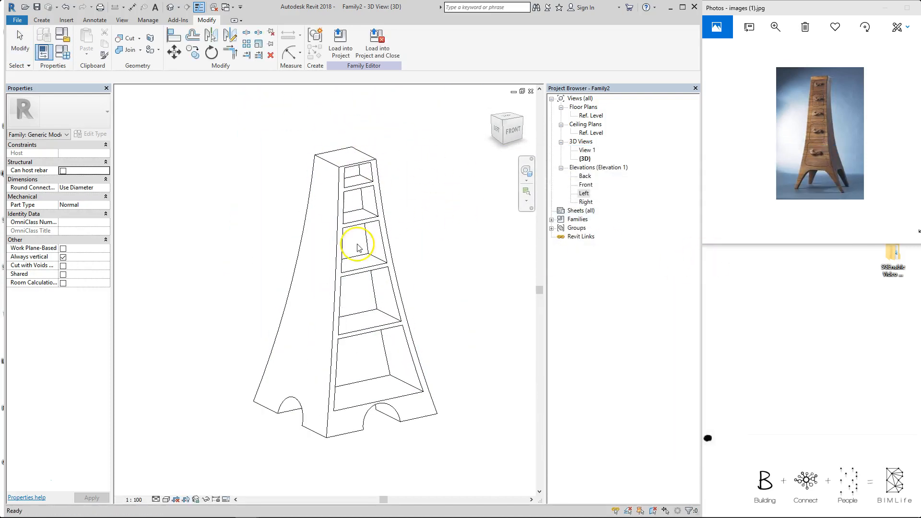
In the left elevation, copy the rear reference plane at the cabinet's top edge 50 mm toward the centre
{"action": "double_click", "coordinate": [586, 185]}
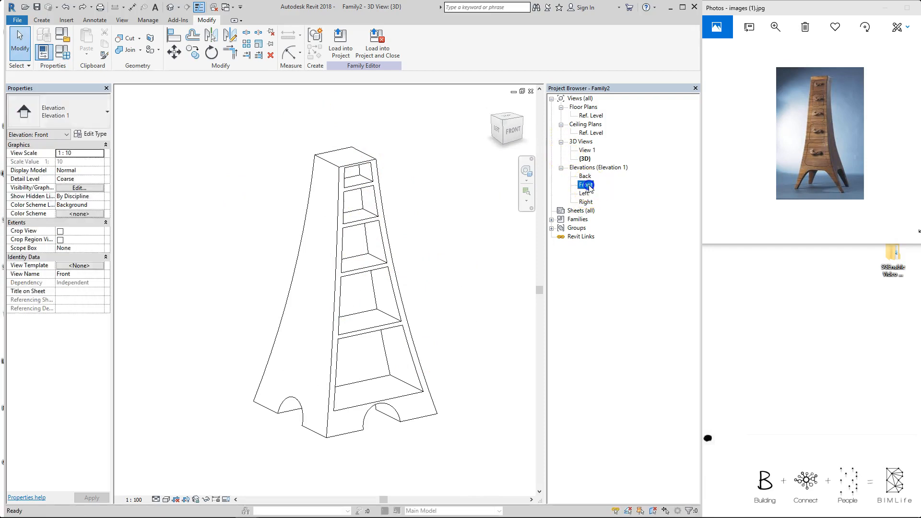
{"action": "middle_click_drag", "start_coordinate": [330, 160], "coordinate": [370, 183]}
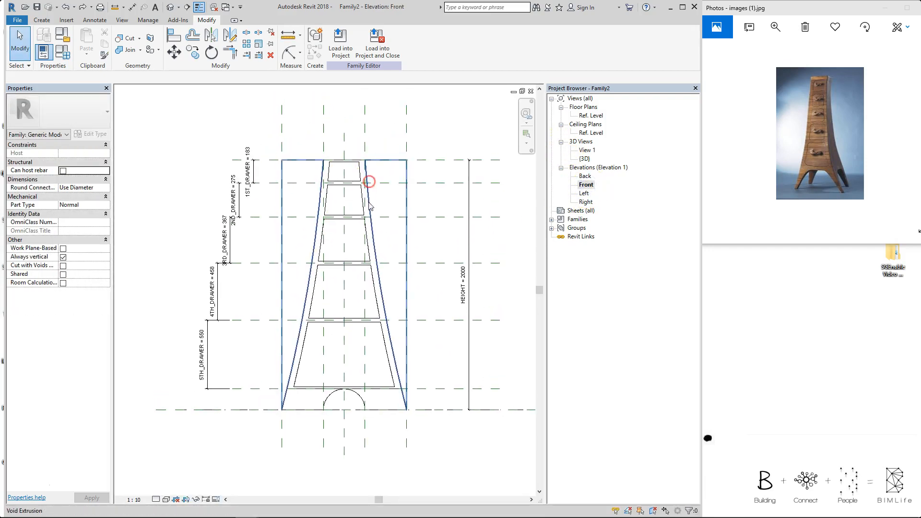
{"action": "double_click", "coordinate": [584, 193]}
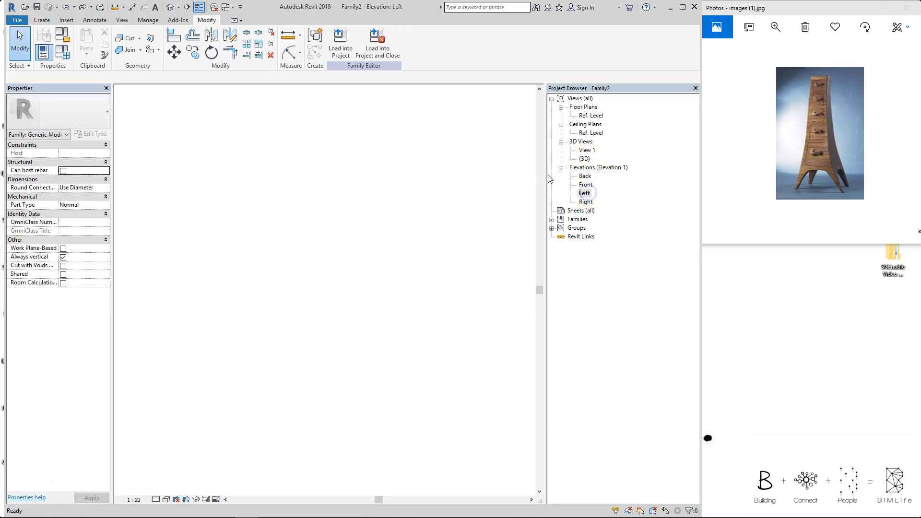
{"action": "left_click", "coordinate": [306, 151]}
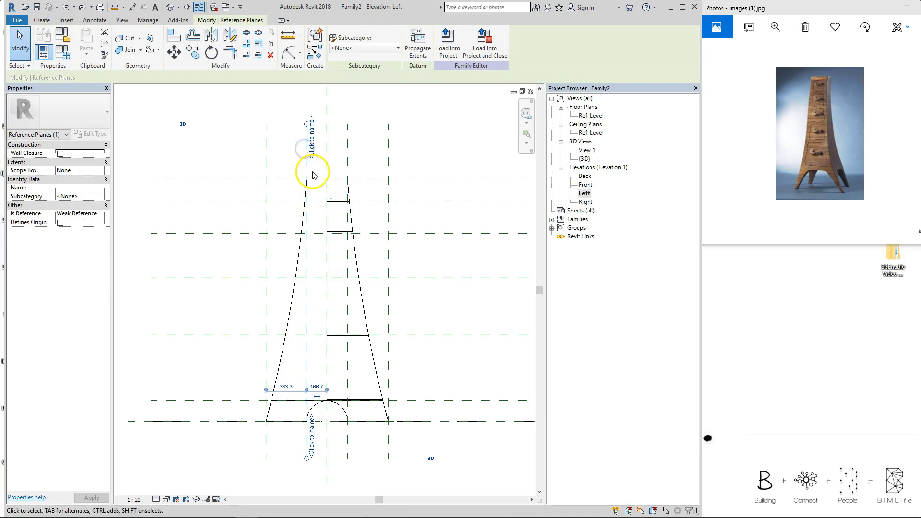
{"action": "key", "text": "c"}
{"action": "key", "text": "o"}
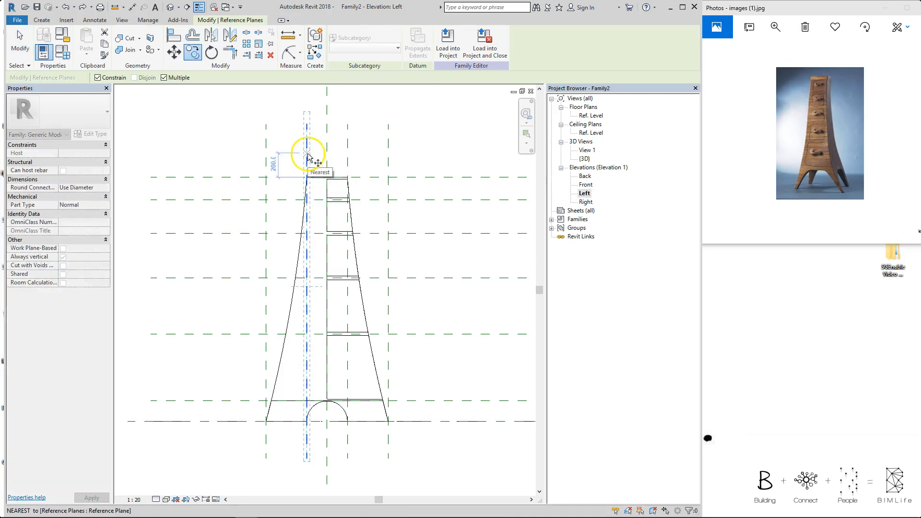
{"action": "left_click", "coordinate": [307, 155]}
{"action": "type", "text": "50"}
{"action": "key", "text": "Return"}
{"action": "key", "text": "Escape"}
{"action": "key", "text": "Escape"}
Dimension the gap between the cabinet's rear top-edge reference plane and its copy
{"action": "key", "text": "d"}
{"action": "key", "text": "i"}
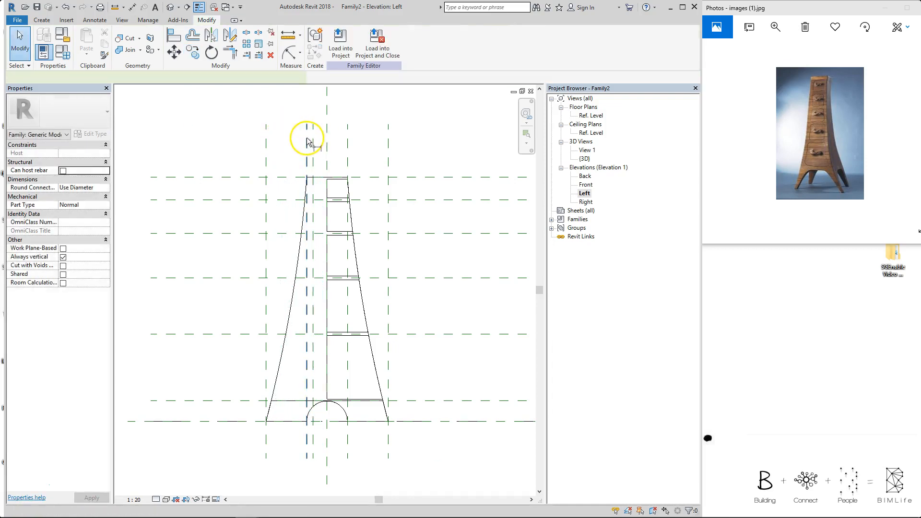
{"action": "left_click", "coordinate": [308, 140]}
{"action": "left_click", "coordinate": [313, 139]}
{"action": "left_click", "coordinate": [318, 115]}
{"action": "key", "text": "Escape"}
{"action": "key", "text": "Escape"}
{"action": "left_click", "coordinate": [310, 112]}
{"action": "left_click", "coordinate": [373, 113]}
{"action": "scroll", "coordinate": [340, 167], "scroll_direction": "up", "scroll_amount": 1}
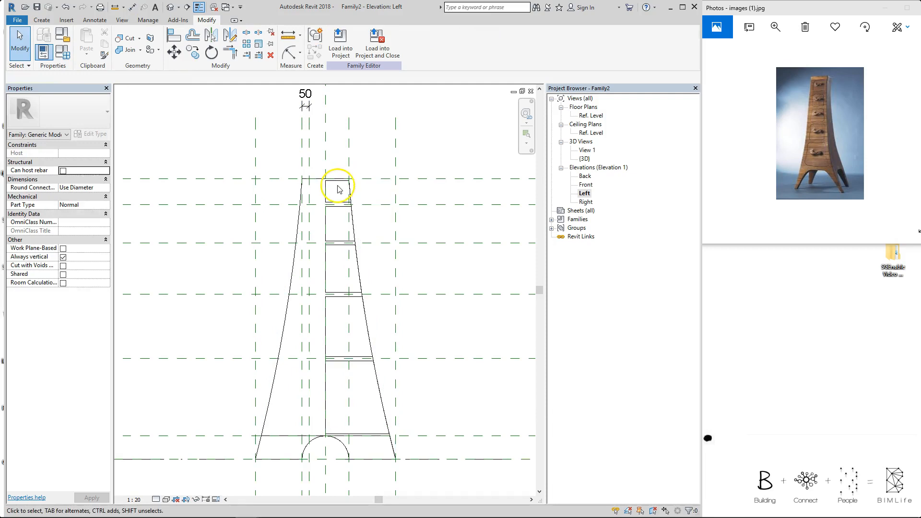
Align the rear faces of all five drawer voids to the copied reference plane and lock them
{"action": "key", "text": "a"}
{"action": "key", "text": "l"}
{"action": "left_click", "coordinate": [309, 145]}
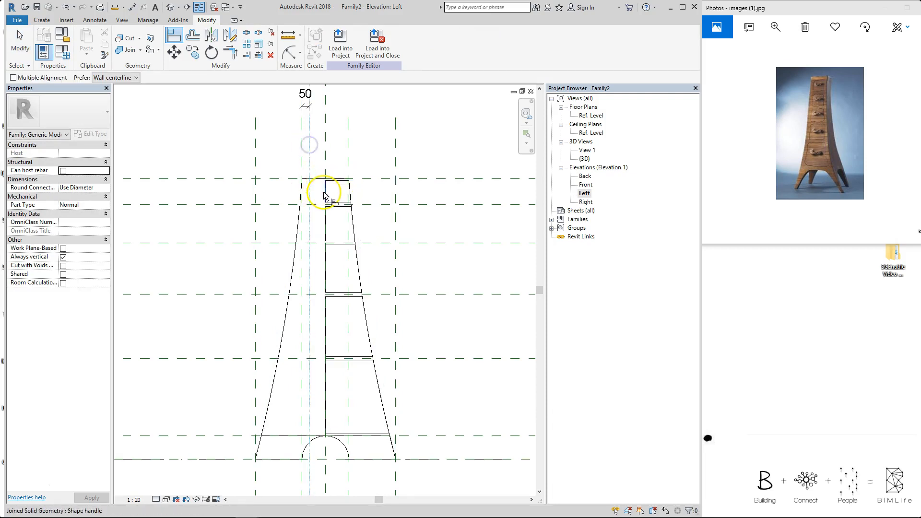
{"action": "left_click", "coordinate": [321, 216]}
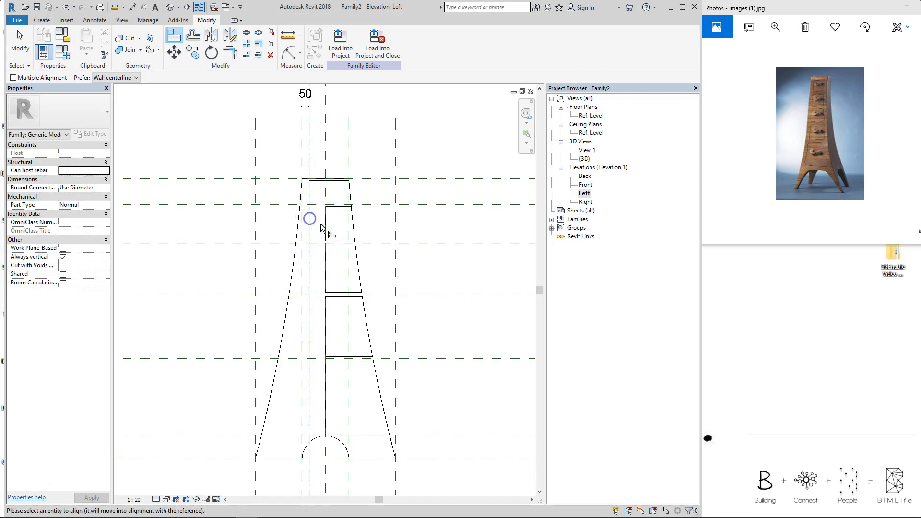
{"action": "left_click", "coordinate": [325, 265]}
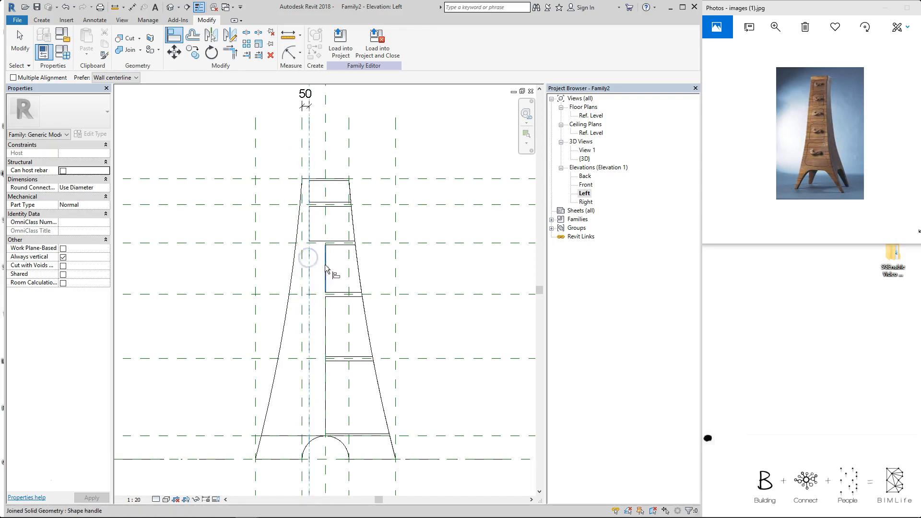
{"action": "left_click", "coordinate": [326, 327]}
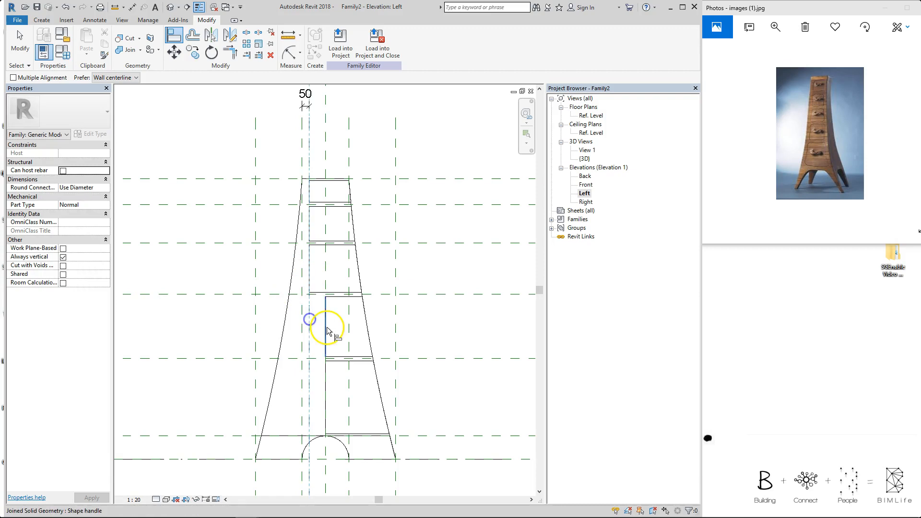
{"action": "left_click", "coordinate": [327, 378]}
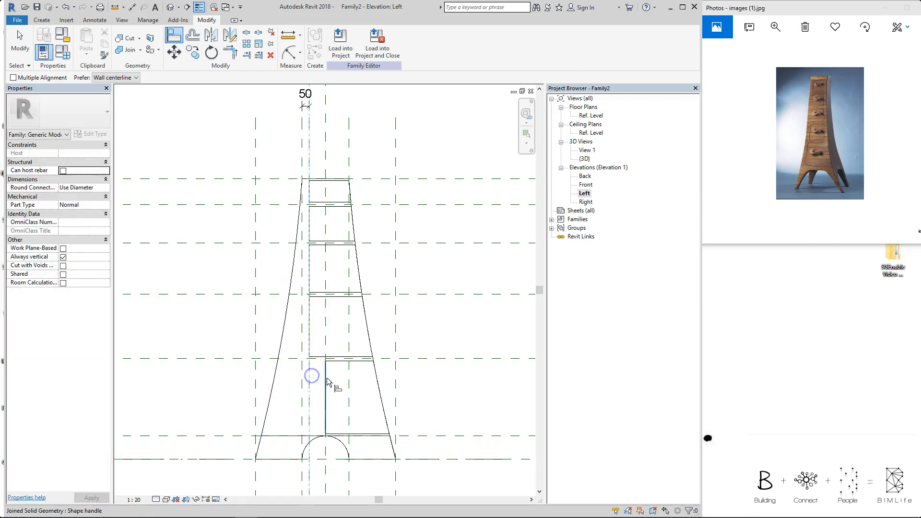
{"action": "left_click", "coordinate": [294, 288]}
{"action": "key", "text": "Escape"}
Inspect the deepened drawer openings in the 3D view and return to the left elevation
{"action": "left_click", "coordinate": [454, 267]}
{"action": "scroll", "coordinate": [449, 262], "scroll_direction": "down", "scroll_amount": 1}
{"action": "middle_click_drag", "start_coordinate": [448, 260], "coordinate": [406, 235]}
{"action": "left_click", "coordinate": [170, 8]}
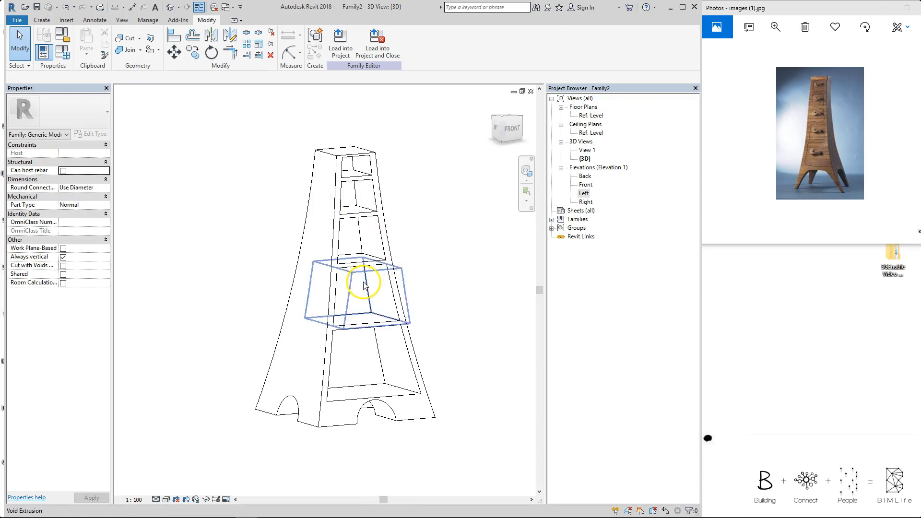
{"action": "double_click", "coordinate": [583, 193]}
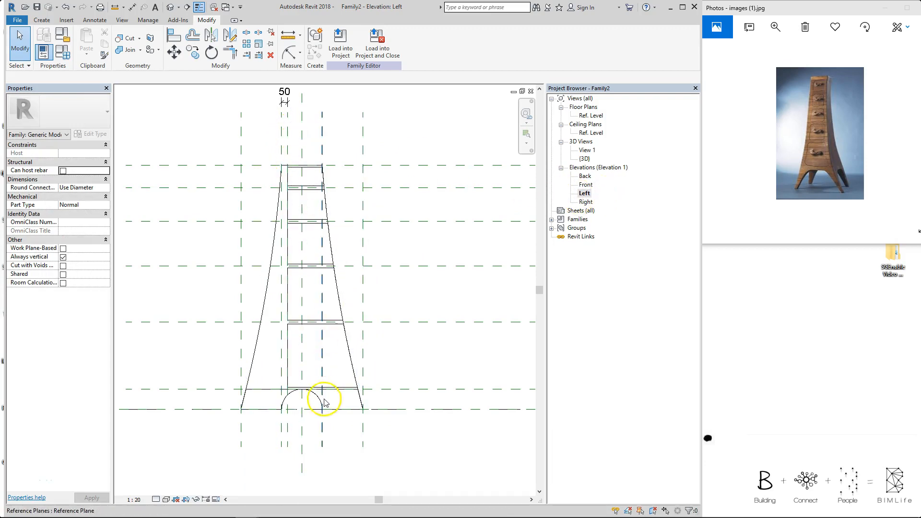
{"action": "mouse_move", "coordinate": [445, 261]}
{"action": "middle_mouse_down"}
{"action": "mouse_move", "coordinate": [410, 259]}
{"action": "mouse_move", "coordinate": [485, 274]}
{"action": "middle_mouse_up"}
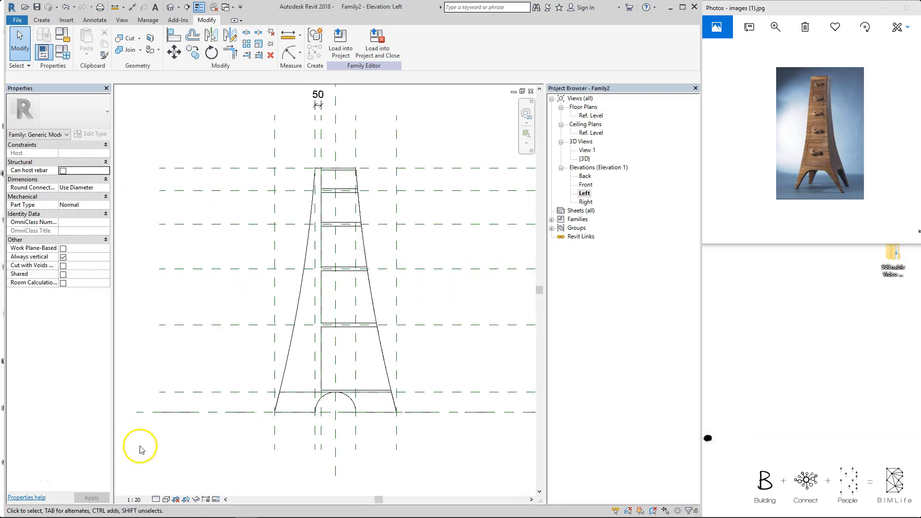
View the cabinet in 3D and return to the Left elevation
{"action": "left_click", "coordinate": [460, 145]}
{"action": "key", "text": "ctrl+Tab"}
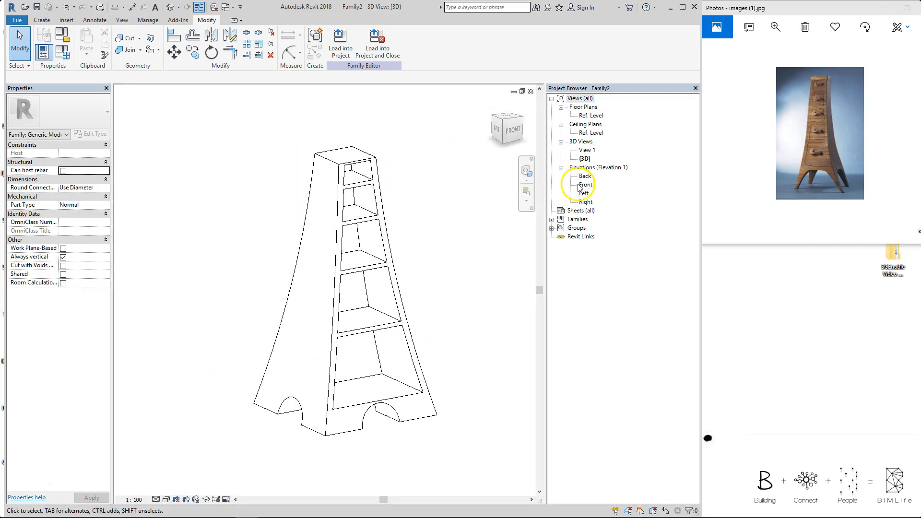
{"action": "double_click", "coordinate": [585, 194]}
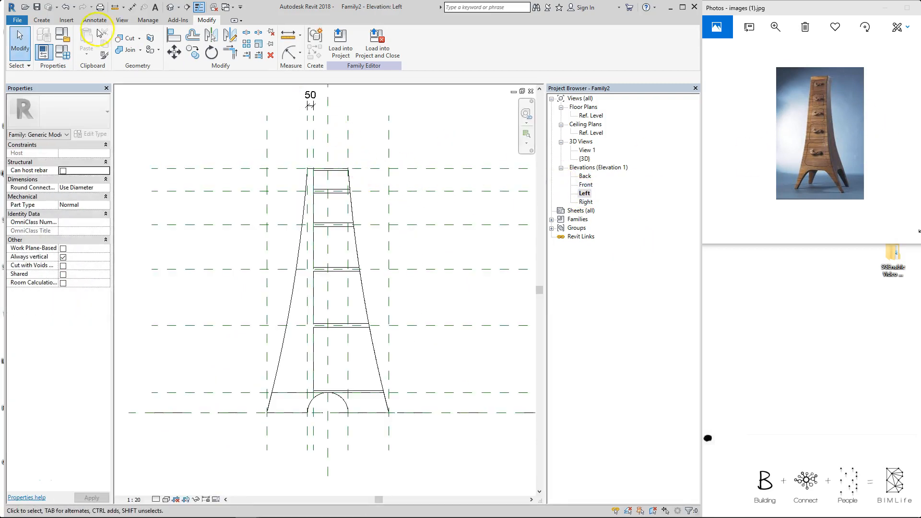
Start a new extrusion and trace the cabinet's curved front edge as a sketch line locked to that edge
{"action": "left_click", "coordinate": [42, 21]}
{"action": "left_click", "coordinate": [82, 42]}
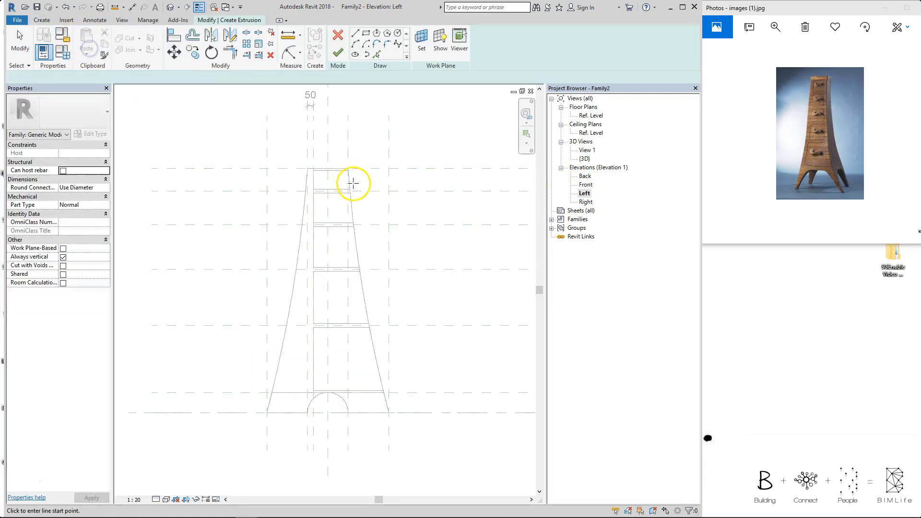
{"action": "scroll", "coordinate": [353, 177], "scroll_direction": "up", "scroll_amount": 4}
{"action": "scroll", "coordinate": [352, 177], "scroll_direction": "up", "scroll_amount": 2}
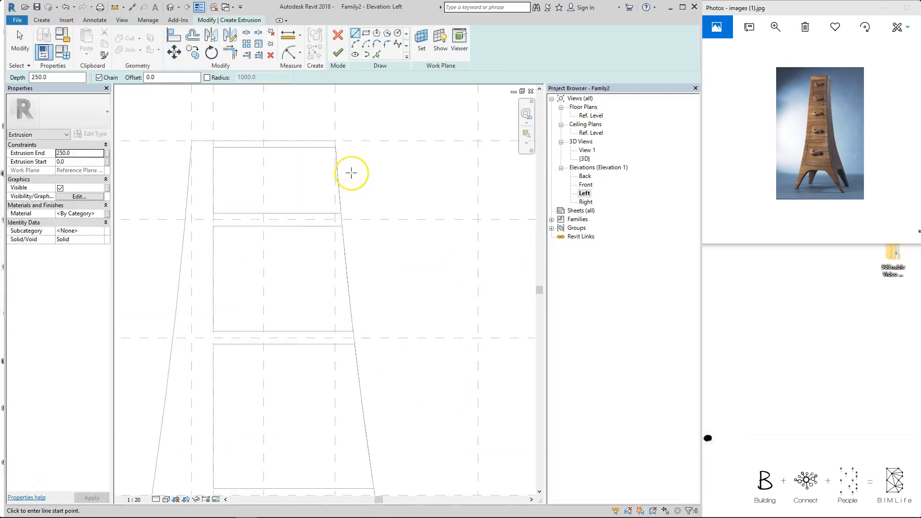
{"action": "key", "text": "p"}
{"action": "key", "text": "l"}
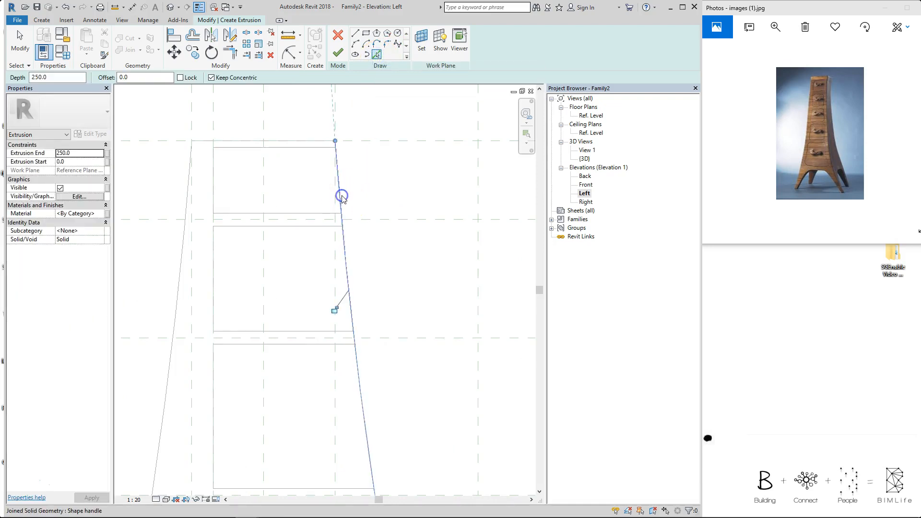
{"action": "left_click", "coordinate": [335, 310]}
{"action": "scroll", "coordinate": [352, 115], "scroll_direction": "up", "scroll_amount": 2}
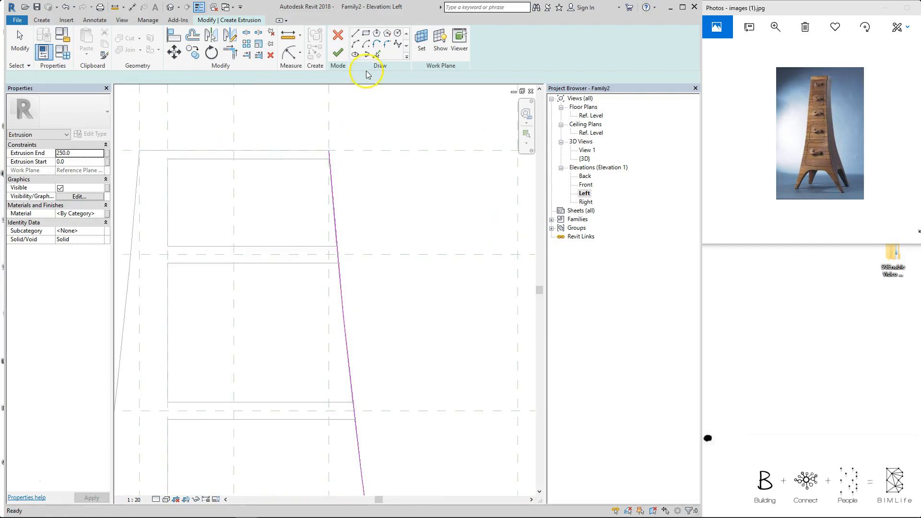
Sketch the top drawer front's profile with a 10 mm top line, a vertical back line and a bottom line meeting the curve
{"action": "left_click", "coordinate": [356, 33]}
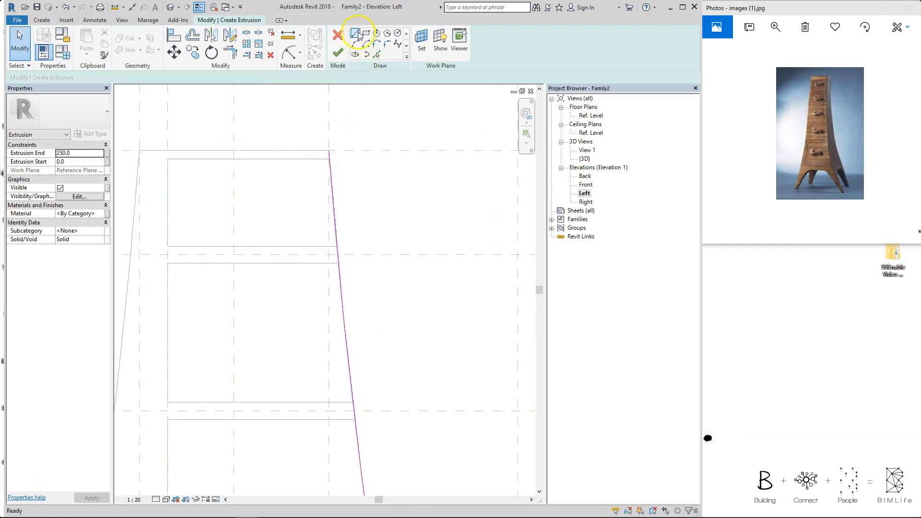
{"action": "left_click", "coordinate": [330, 164]}
{"action": "type", "text": "10"}
{"action": "key", "text": "Return"}
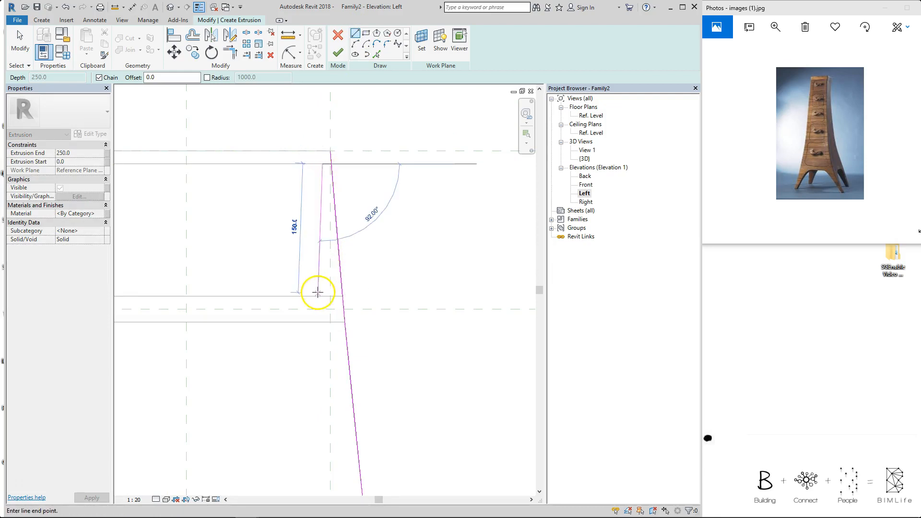
{"action": "left_click", "coordinate": [342, 296]}
Trim the curved line to the top and bottom lines to close the top drawer front's profile
{"action": "scroll", "coordinate": [365, 246], "scroll_direction": "down", "scroll_amount": 1}
{"action": "key", "text": "t"}
{"action": "key", "text": "r"}
{"action": "scroll", "coordinate": [338, 165], "scroll_direction": "up", "scroll_amount": 2}
{"action": "left_click", "coordinate": [343, 256]}
{"action": "middle_click_drag", "start_coordinate": [362, 195], "coordinate": [416, 194]}
{"action": "scroll", "coordinate": [415, 195], "scroll_direction": "down", "scroll_amount": 2}
{"action": "key", "text": "Escape"}
Align the profile's top and bottom lines with the edges of the top drawer opening and lock them
{"action": "key", "text": "a"}
{"action": "key", "text": "l"}
{"action": "left_click", "coordinate": [356, 193]}
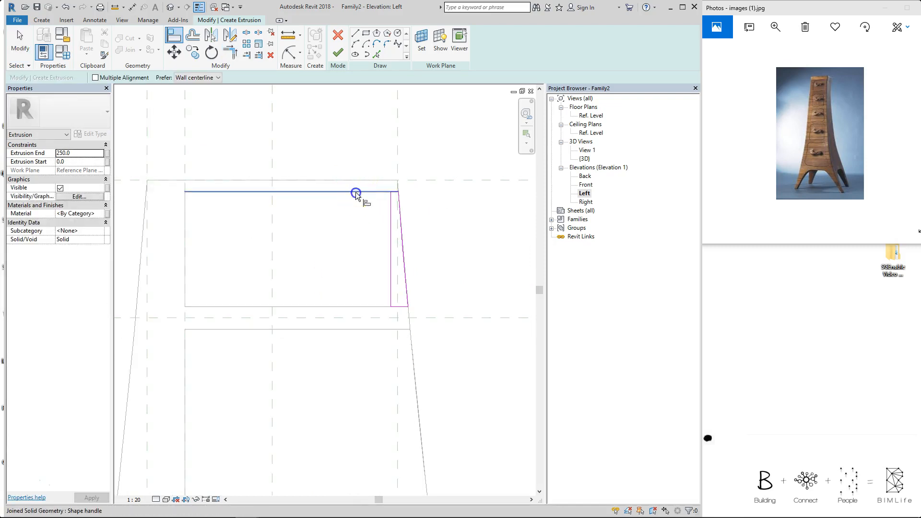
{"action": "scroll", "coordinate": [398, 196], "scroll_direction": "up", "scroll_amount": 1}
{"action": "left_click", "coordinate": [395, 193]}
{"action": "left_click", "coordinate": [291, 178]}
{"action": "left_click", "coordinate": [376, 150]}
{"action": "left_click", "coordinate": [359, 324]}
{"action": "left_click", "coordinate": [400, 325]}
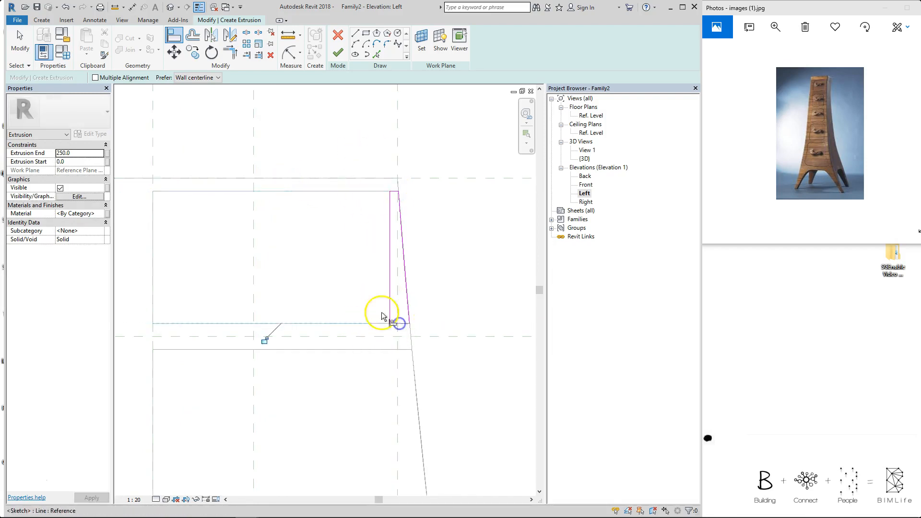
Dimension the top drawer front's thickness between its back line and the upper end of the curved line
{"action": "key", "text": "d"}
{"action": "key", "text": "i"}
{"action": "left_click", "coordinate": [398, 191]}
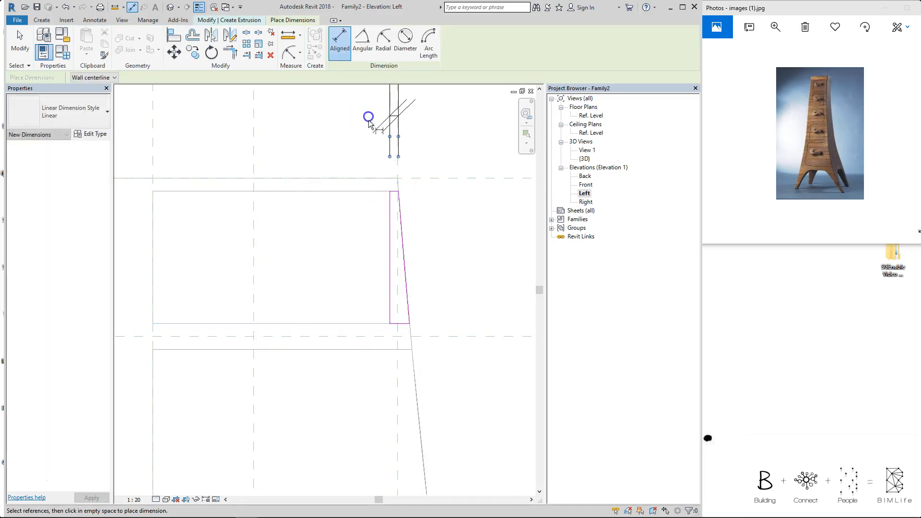
{"action": "scroll", "coordinate": [374, 144], "scroll_direction": "down", "scroll_amount": 3}
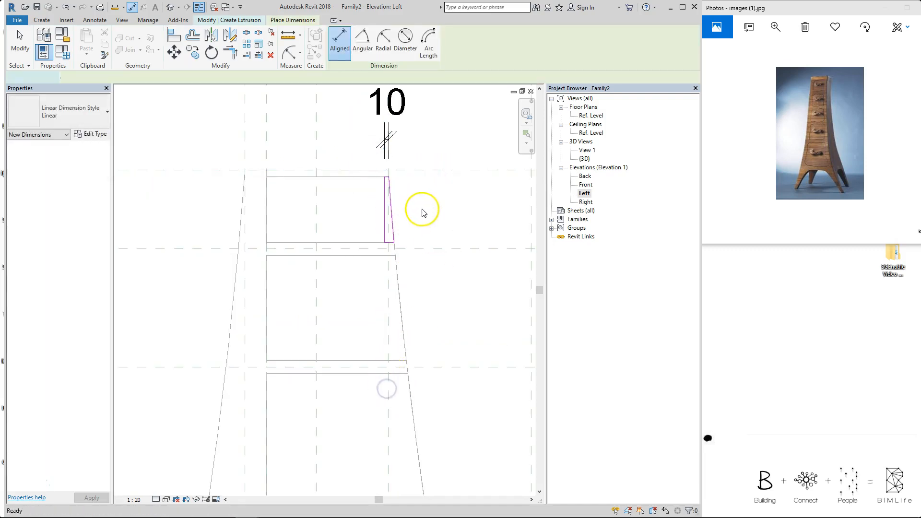
{"action": "key", "text": "Escape"}
{"action": "key", "text": "Escape"}
Finish the top drawer front's extrusion with a depth of 250
{"action": "scroll", "coordinate": [395, 207], "scroll_direction": "down", "scroll_amount": 3}
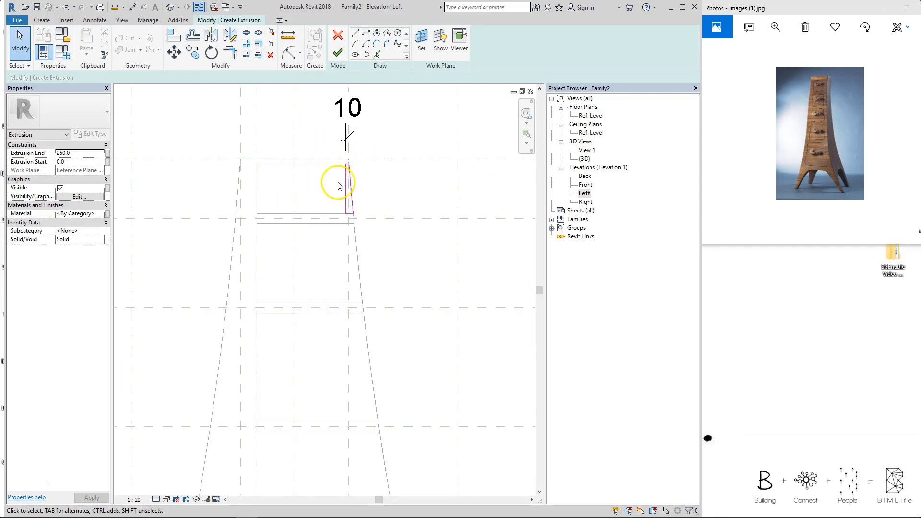
{"action": "scroll", "coordinate": [395, 181], "scroll_direction": "down", "scroll_amount": 2}
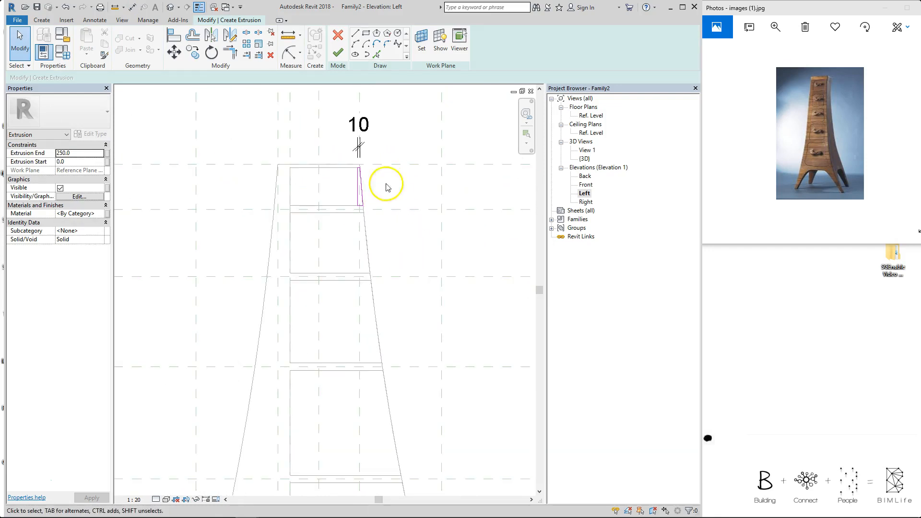
{"action": "scroll", "coordinate": [359, 179], "scroll_direction": "up", "scroll_amount": 2}
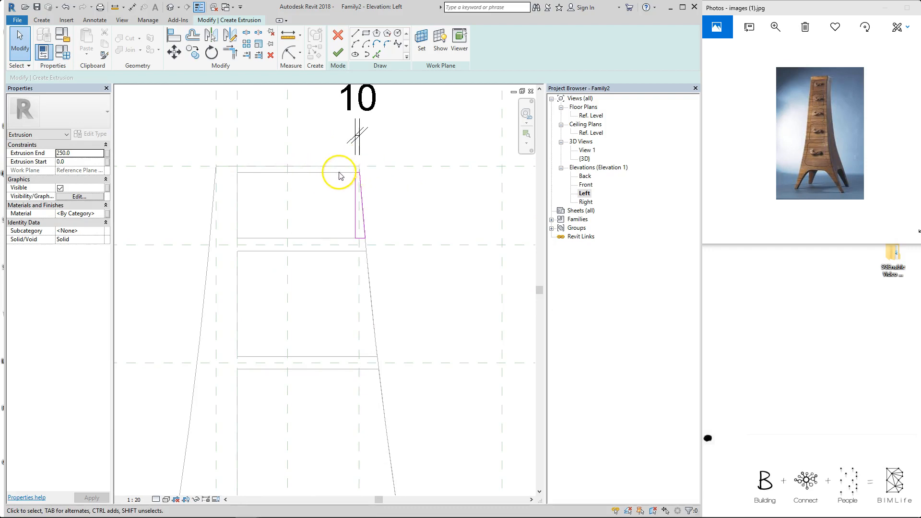
{"action": "left_click", "coordinate": [412, 214]}
{"action": "scroll", "coordinate": [372, 177], "scroll_direction": "down", "scroll_amount": 2}
{"action": "mouse_move", "coordinate": [386, 192]}
{"action": "middle_mouse_down"}
{"action": "mouse_move", "coordinate": [365, 142]}
{"action": "mouse_move", "coordinate": [362, 150]}
{"action": "middle_mouse_up"}
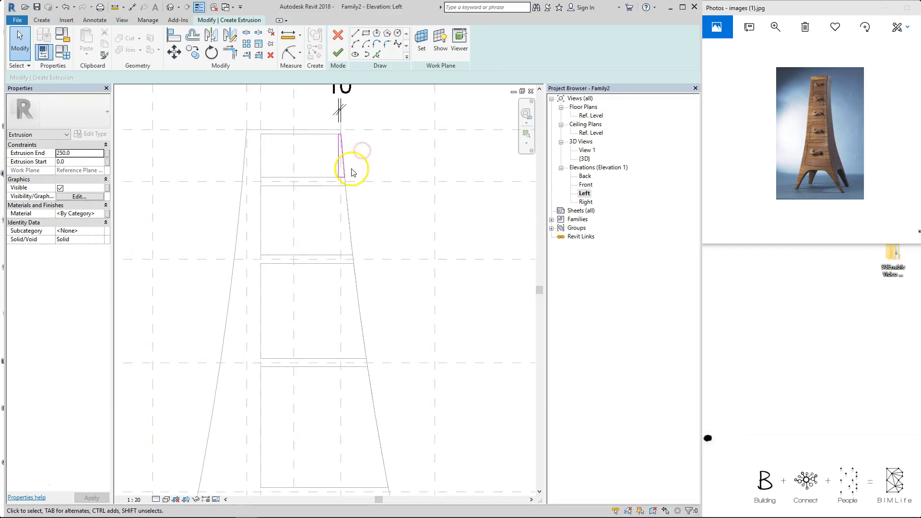
{"action": "scroll", "coordinate": [354, 164], "scroll_direction": "up", "scroll_amount": 1}
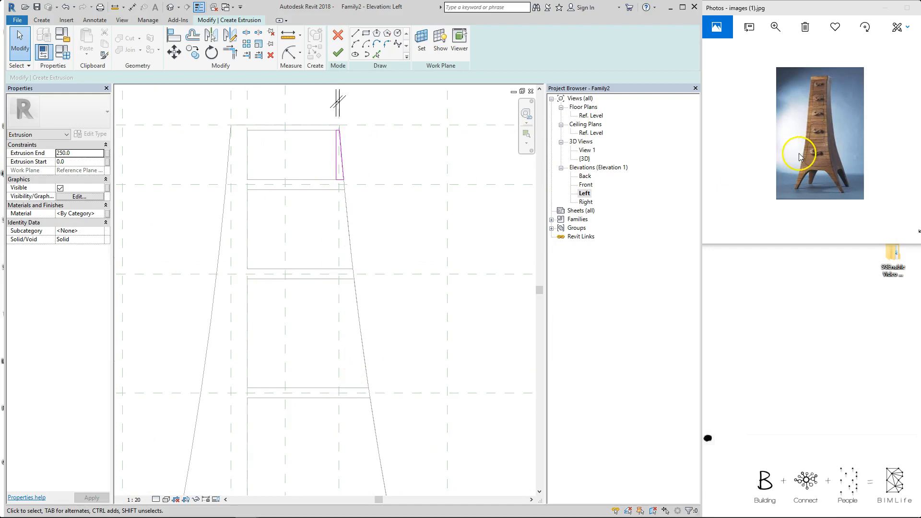
{"action": "mouse_move", "coordinate": [361, 149]}
{"action": "middle_mouse_down"}
{"action": "mouse_move", "coordinate": [359, 233]}
{"action": "mouse_move", "coordinate": [374, 184]}
{"action": "middle_mouse_up"}
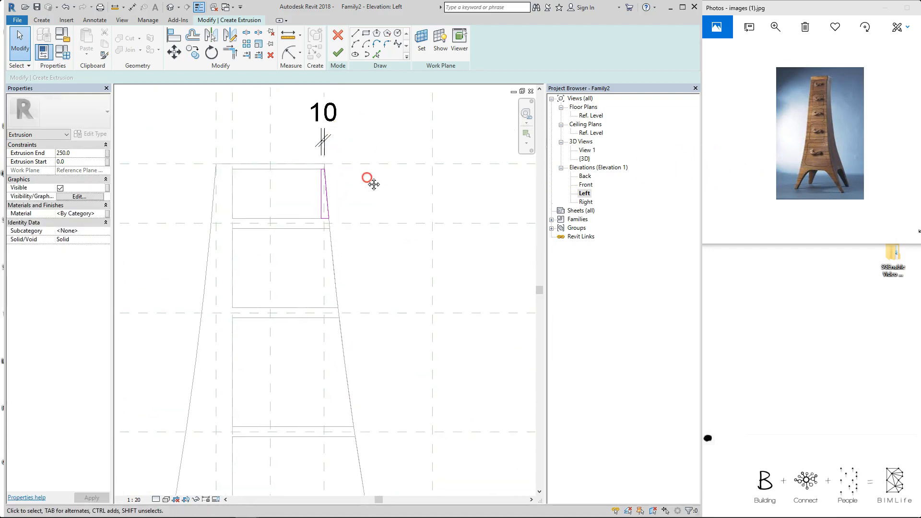
{"action": "left_click", "coordinate": [339, 52]}
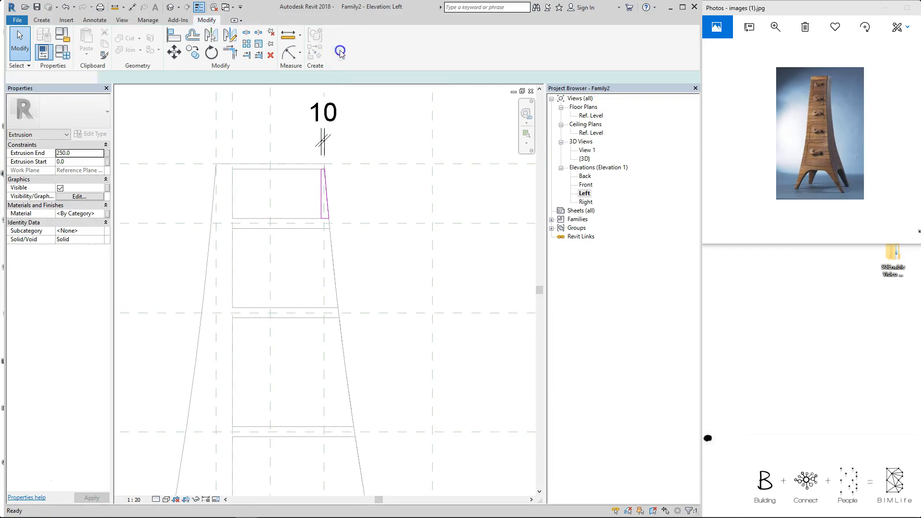
{"action": "left_click", "coordinate": [383, 200]}
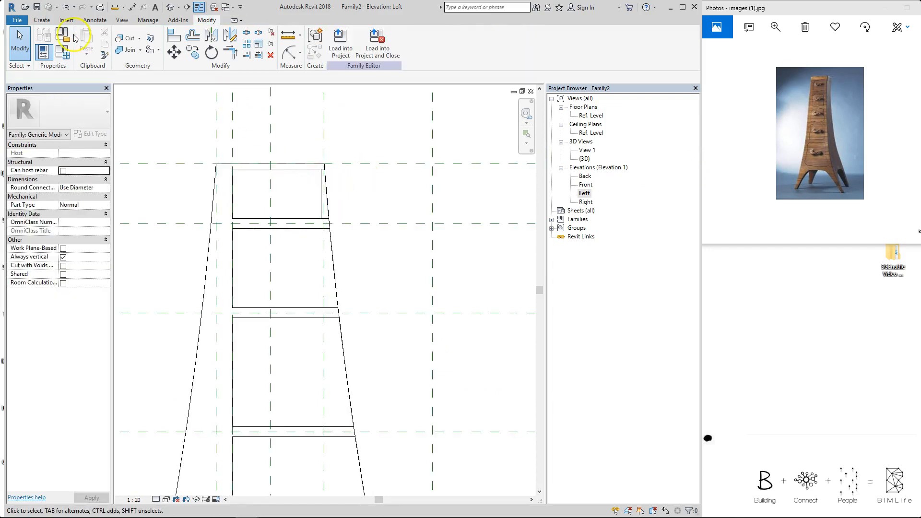
Start an extrusion for the second drawer front and trace the cabinet's curved front edge, locked to it
{"action": "left_click", "coordinate": [42, 20]}
{"action": "left_click", "coordinate": [94, 49]}
{"action": "left_click", "coordinate": [331, 264]}
{"action": "left_click", "coordinate": [323, 313]}
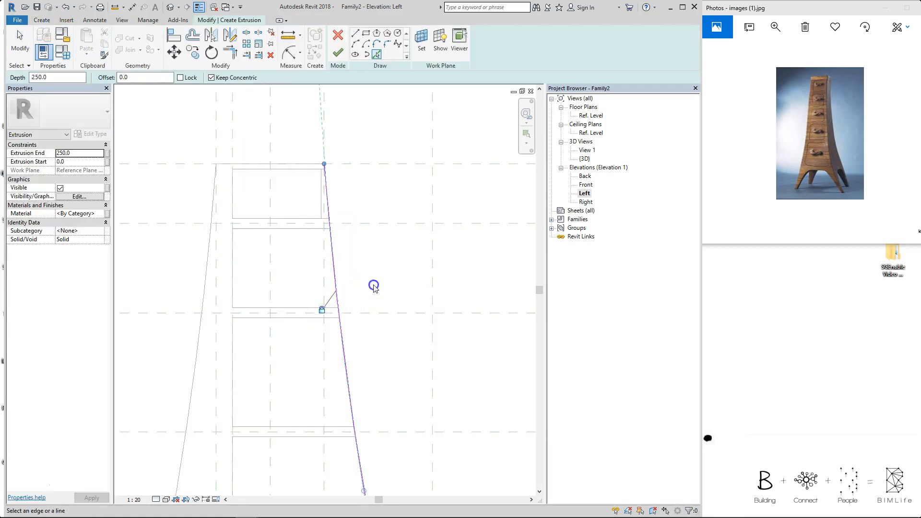
Sketch the second drawer front's 10 mm top line, vertical back line and bottom line across its opening
{"action": "left_click", "coordinate": [355, 34]}
{"action": "scroll", "coordinate": [329, 222], "scroll_direction": "up", "scroll_amount": 3}
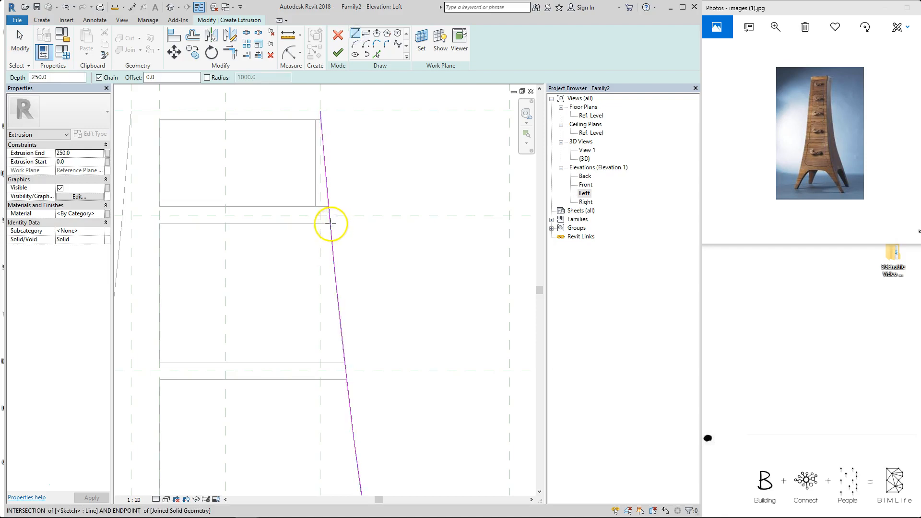
{"action": "left_click", "coordinate": [322, 223]}
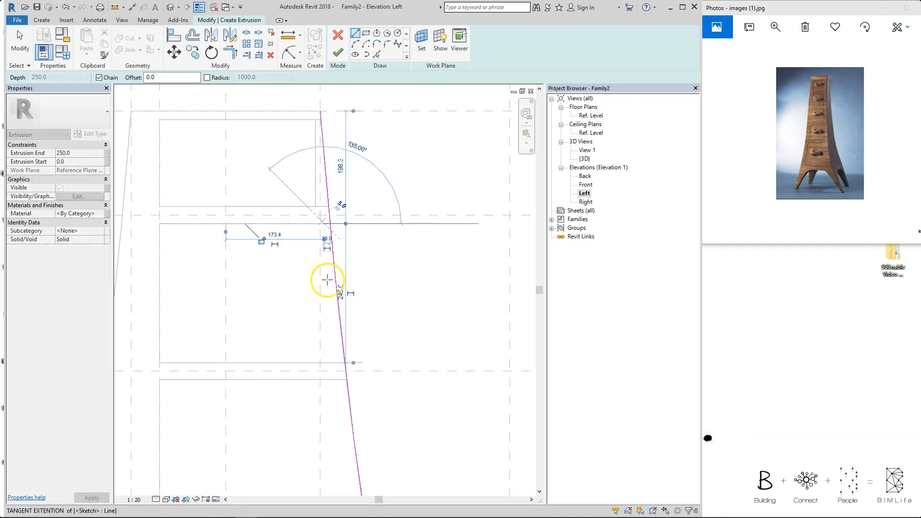
{"action": "left_click", "coordinate": [325, 363]}
{"action": "key", "text": "Escape"}
{"action": "key", "text": "Escape"}
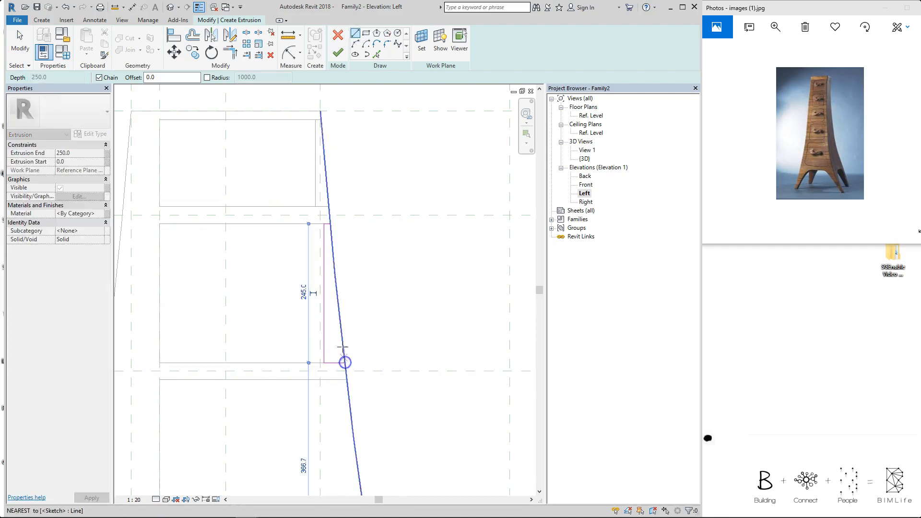
Trim the curved line to close the second drawer front's profile and dimension its thickness at the top
{"action": "left_click", "coordinate": [335, 243]}
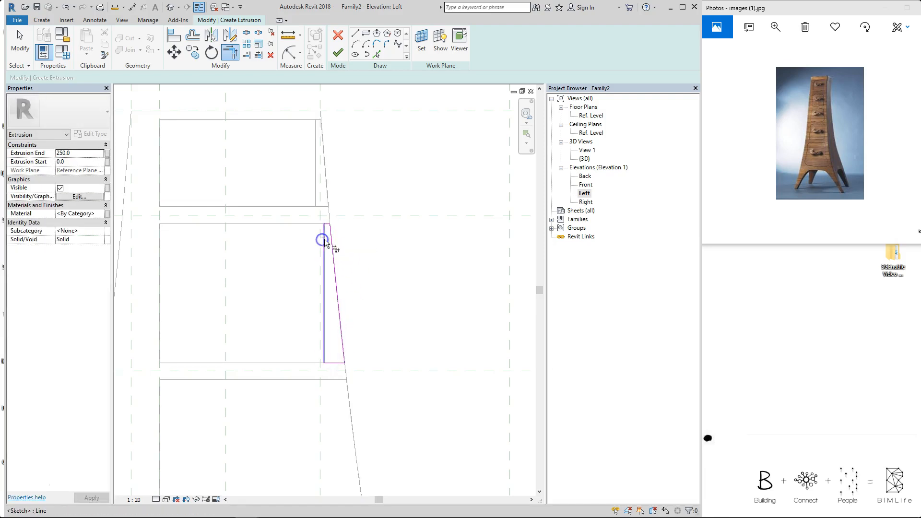
{"action": "left_click", "coordinate": [329, 225]}
{"action": "left_click", "coordinate": [325, 242]}
{"action": "scroll", "coordinate": [336, 228], "scroll_direction": "down", "scroll_amount": 5}
{"action": "left_click", "coordinate": [352, 137]}
{"action": "scroll", "coordinate": [346, 241], "scroll_direction": "up", "scroll_amount": 2}
Align the second drawer front's top and bottom lines with the opening's edges and lock them
{"action": "key", "text": "a"}
{"action": "key", "text": "l"}
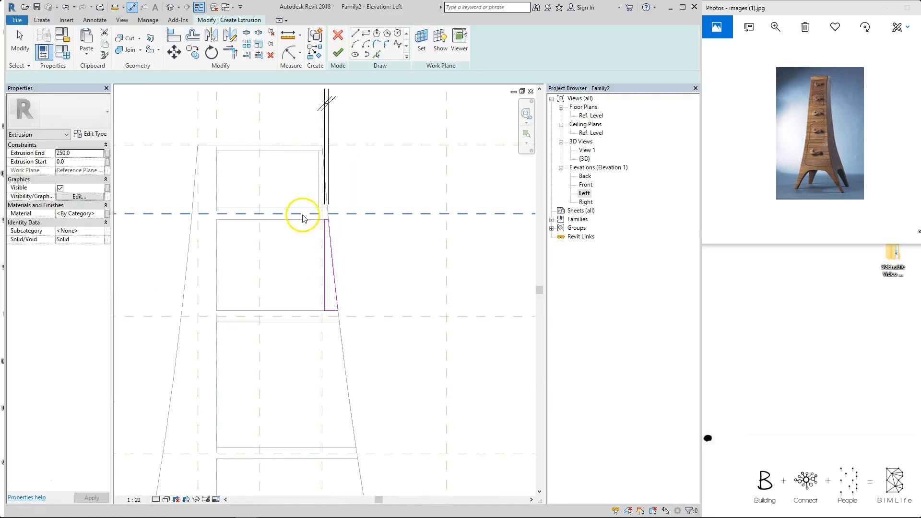
{"action": "left_click", "coordinate": [304, 220]}
{"action": "scroll", "coordinate": [322, 222], "scroll_direction": "up", "scroll_amount": 4}
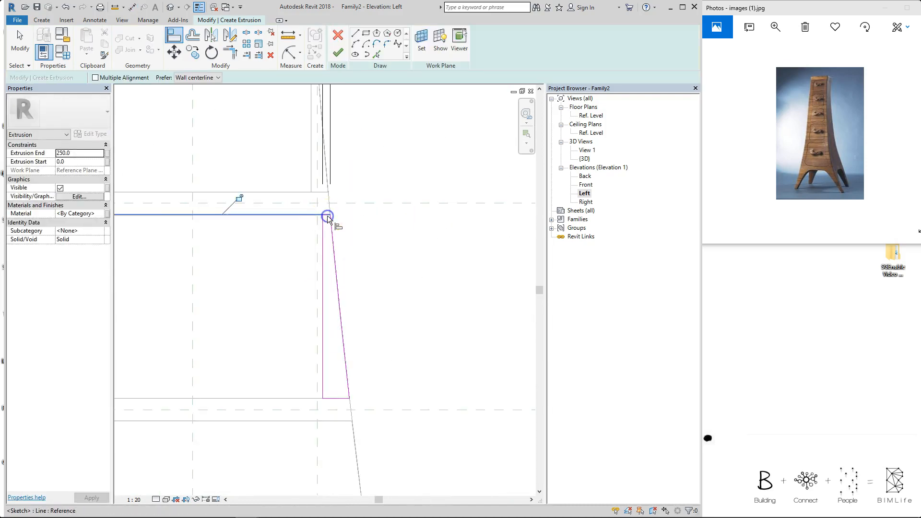
{"action": "scroll", "coordinate": [328, 218], "scroll_direction": "up", "scroll_amount": 2}
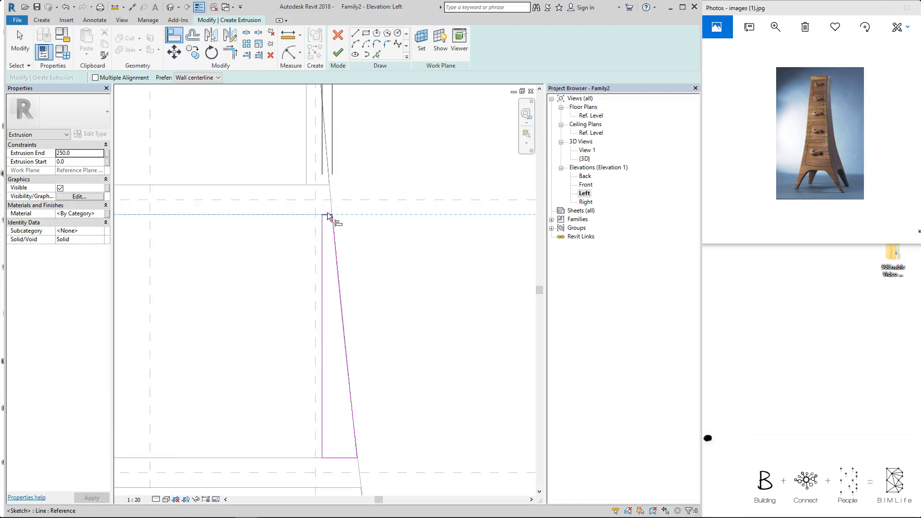
{"action": "left_click", "coordinate": [328, 219]}
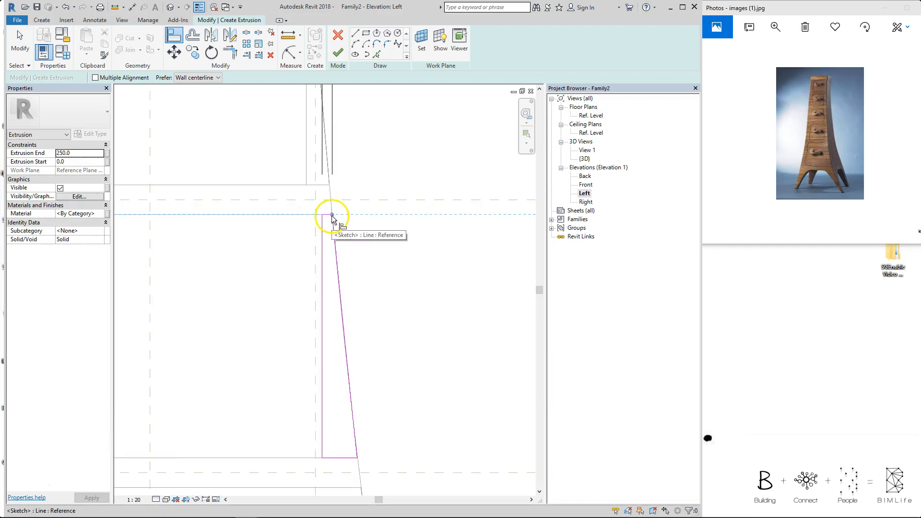
{"action": "left_click", "coordinate": [327, 215]}
{"action": "left_click", "coordinate": [240, 198]}
{"action": "middle_click_drag", "start_coordinate": [321, 468], "coordinate": [326, 410]}
{"action": "left_click", "coordinate": [284, 400]}
{"action": "left_click", "coordinate": [338, 399]}
Finish the second drawer front's extrusion with a depth of 250
{"action": "scroll", "coordinate": [272, 266], "scroll_direction": "down", "scroll_amount": 3}
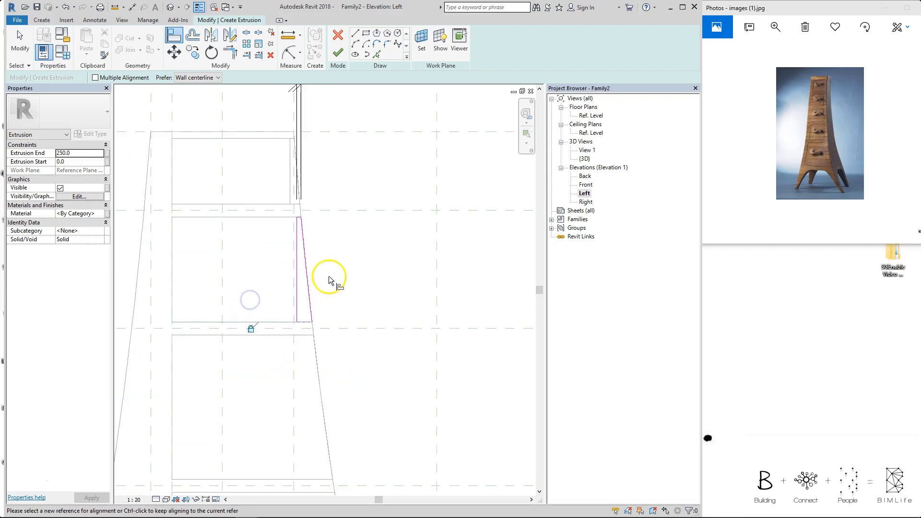
{"action": "left_click", "coordinate": [338, 52]}
{"action": "scroll", "coordinate": [407, 171], "scroll_direction": "down", "scroll_amount": 2}
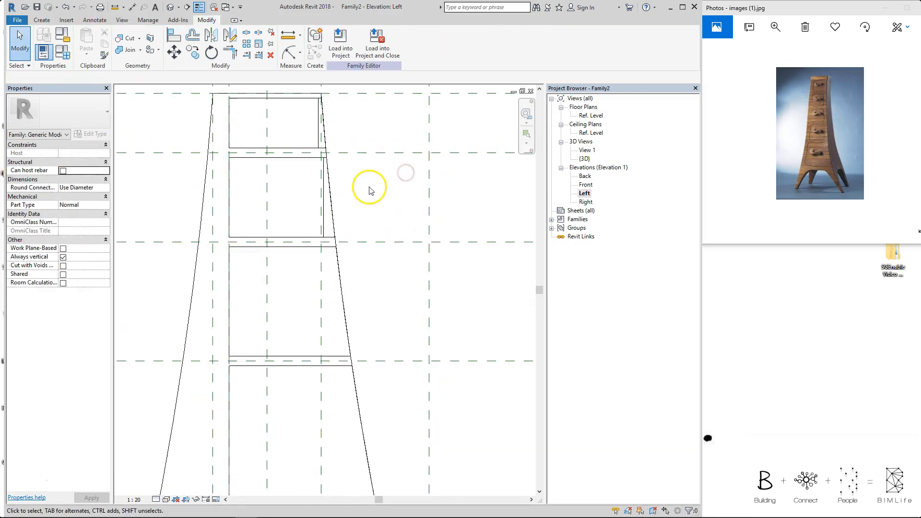
Start an extrusion for the third drawer front and trace the cabinet's curved front edge as a sketch line
{"action": "scroll", "coordinate": [364, 381], "scroll_direction": "down", "scroll_amount": 1}
{"action": "middle_click_drag", "start_coordinate": [367, 388], "coordinate": [355, 337]}
{"action": "scroll", "coordinate": [340, 175], "scroll_direction": "up", "scroll_amount": 1}
{"action": "left_click", "coordinate": [41, 21]}
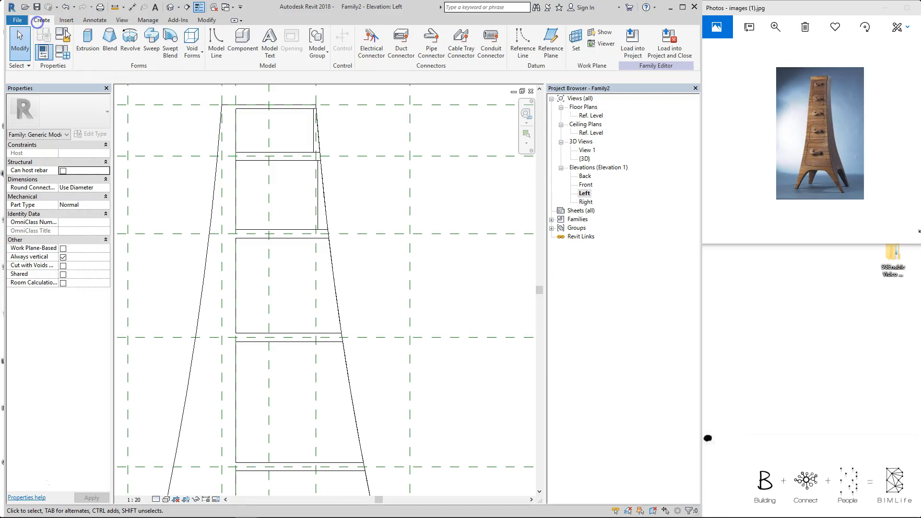
{"action": "left_click", "coordinate": [82, 40]}
{"action": "left_click", "coordinate": [384, 54]}
{"action": "left_click", "coordinate": [336, 261]}
Sketch the third drawer front's 10 mm top line, vertical back line and bottom line meeting the curve
{"action": "left_click", "coordinate": [354, 32]}
{"action": "scroll", "coordinate": [332, 239], "scroll_direction": "up", "scroll_amount": 1}
{"action": "left_click", "coordinate": [324, 238]}
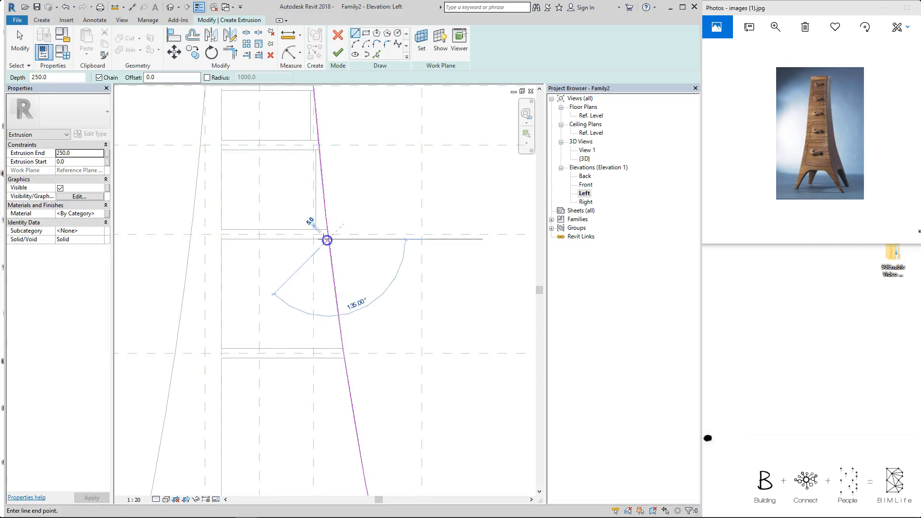
{"action": "type", "text": "10"}
{"action": "left_click", "coordinate": [325, 348]}
{"action": "left_click", "coordinate": [342, 348]}
{"action": "key", "text": "Escape"}
{"action": "key", "text": "Escape"}
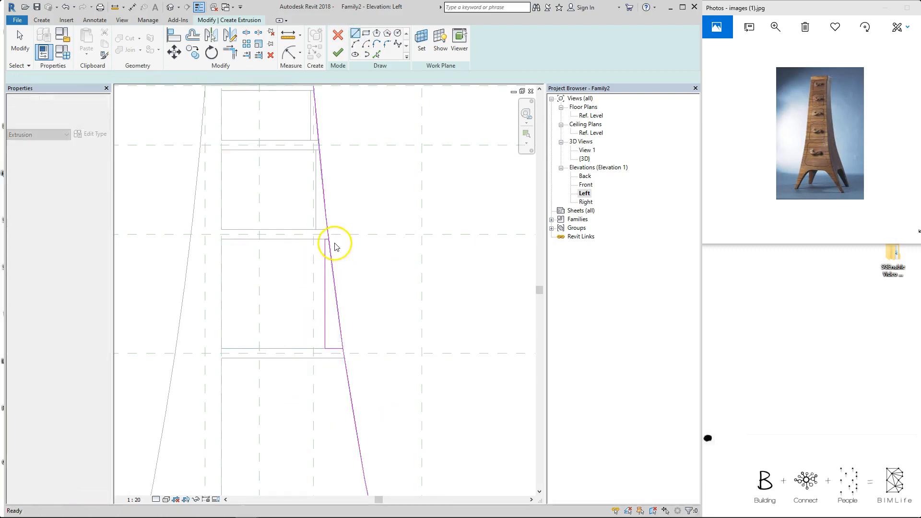
Trim the curve to close the third drawer front's profile and lock its top line to the opening's upper edge
{"action": "scroll", "coordinate": [329, 240], "scroll_direction": "up", "scroll_amount": 2}
{"action": "left_click", "coordinate": [331, 261]}
{"action": "key", "text": "i"}
{"action": "key", "text": "a"}
{"action": "key", "text": "l"}
{"action": "scroll", "coordinate": [325, 242], "scroll_direction": "up", "scroll_amount": 2}
{"action": "scroll", "coordinate": [324, 240], "scroll_direction": "down", "scroll_amount": 1}
{"action": "left_click", "coordinate": [275, 232]}
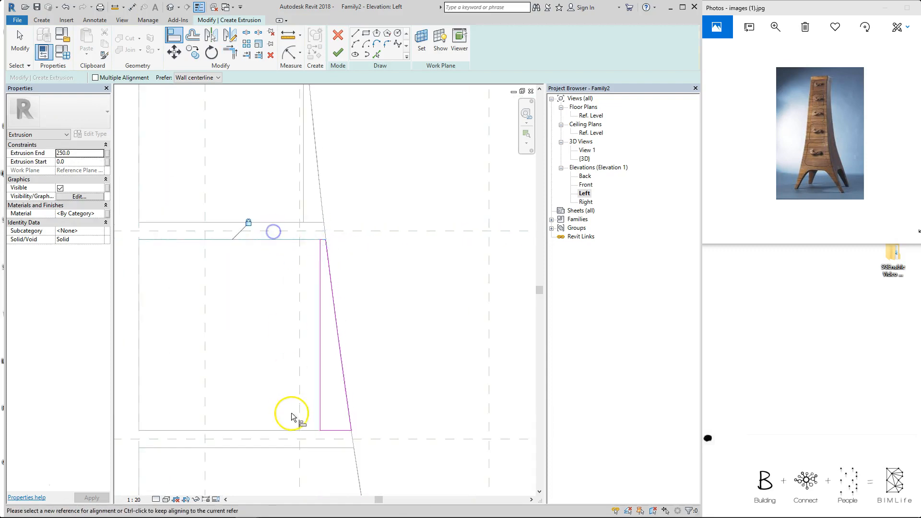
Lock the third drawer front's bottom line to the opening's lower edge, and dimension and lock its width at the top
{"action": "left_click", "coordinate": [334, 432]}
{"action": "left_click", "coordinate": [253, 442]}
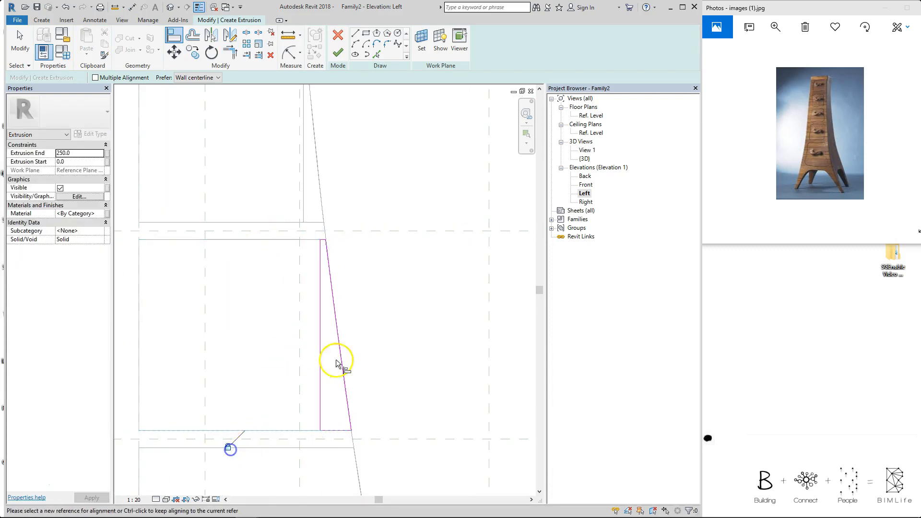
{"action": "key", "text": "i"}
{"action": "left_click", "coordinate": [326, 239]}
{"action": "left_click", "coordinate": [320, 273]}
{"action": "scroll", "coordinate": [325, 243], "scroll_direction": "down", "scroll_amount": 2}
{"action": "left_click", "coordinate": [343, 202]}
{"action": "left_click", "coordinate": [323, 343]}
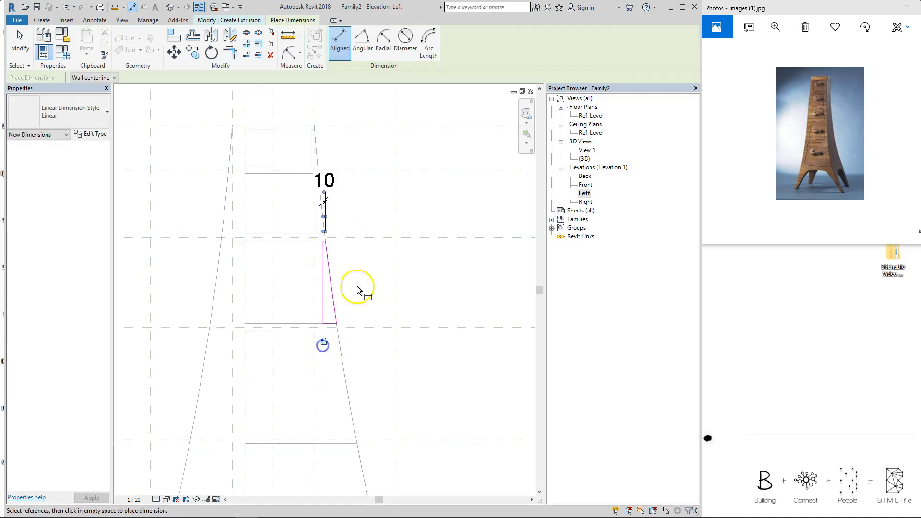
Finish the third drawer front's extrusion and trace the cabinet's curved front edge for the fourth drawer front
{"action": "left_click", "coordinate": [246, 20]}
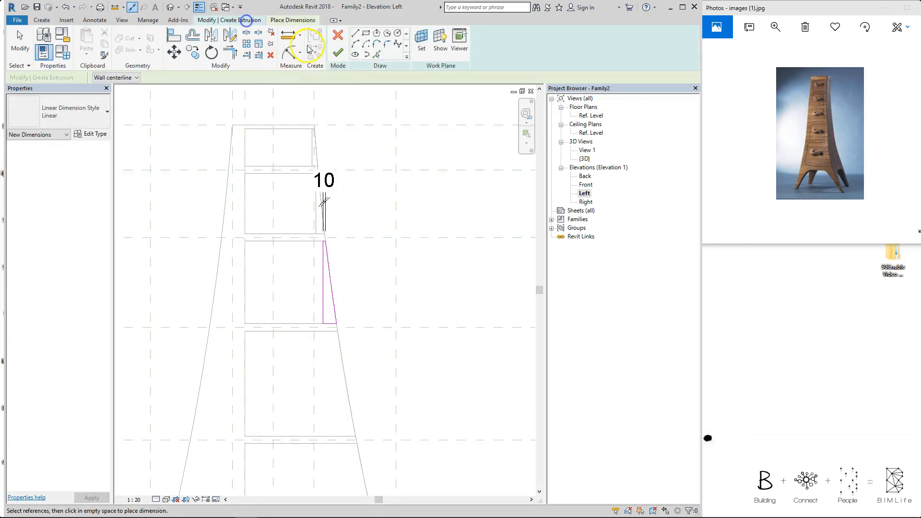
{"action": "left_click", "coordinate": [347, 54]}
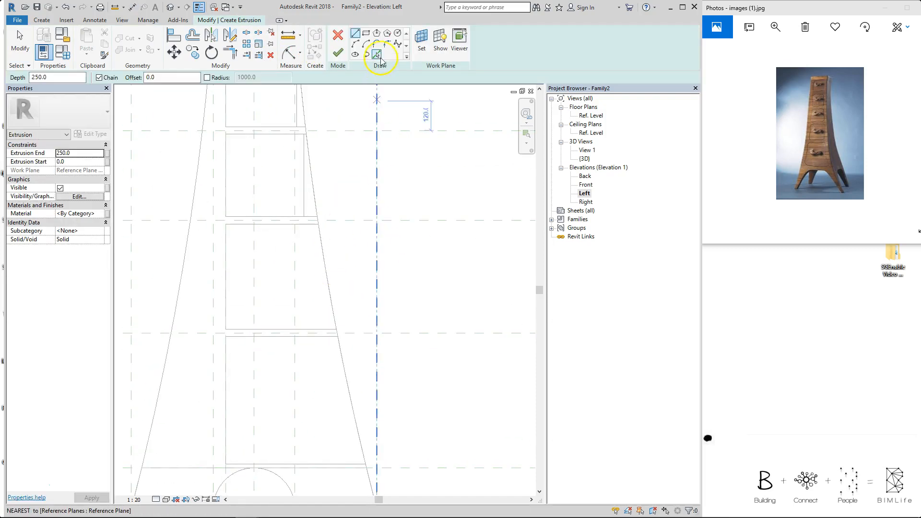
{"action": "left_click", "coordinate": [378, 56]}
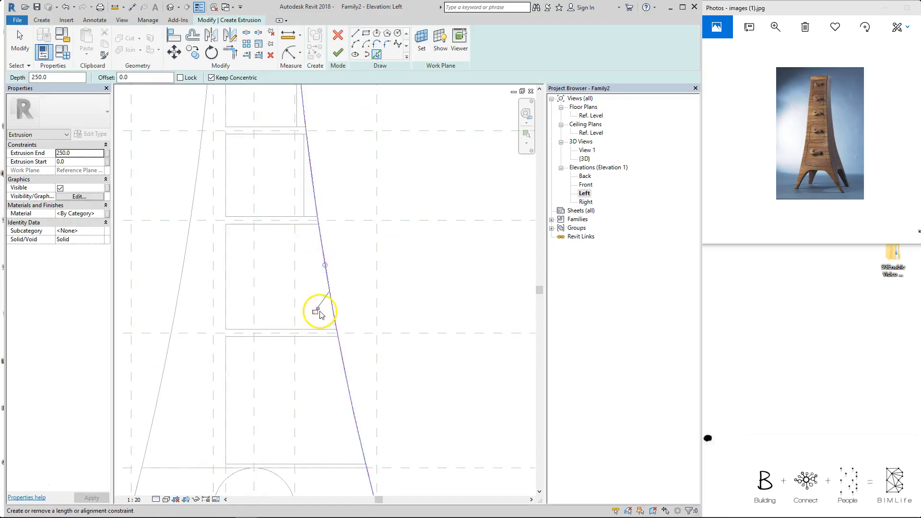
Sketch the fourth drawer front's 10 mm top line, vertical back line and bottom line meeting the curve
{"action": "left_click", "coordinate": [355, 33]}
{"action": "scroll", "coordinate": [321, 225], "scroll_direction": "up", "scroll_amount": 2}
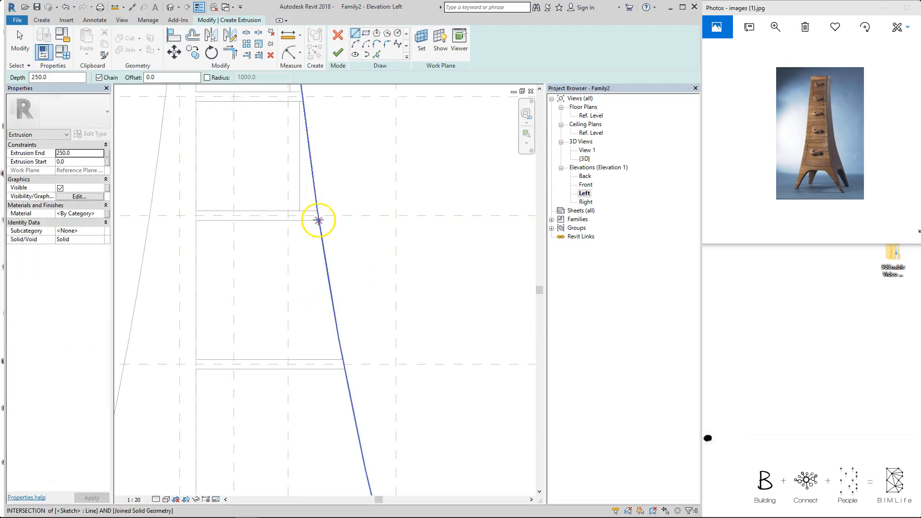
{"action": "left_click", "coordinate": [318, 220]}
{"action": "type", "text": "10"}
{"action": "key", "text": "Return"}
{"action": "left_click", "coordinate": [316, 359]}
{"action": "left_click", "coordinate": [342, 360]}
Trim the traced curve to the top and bottom lines to close the fourth drawer front's profile
{"action": "key", "text": "t"}
{"action": "key", "text": "r"}
{"action": "scroll", "coordinate": [318, 221], "scroll_direction": "up", "scroll_amount": 3}
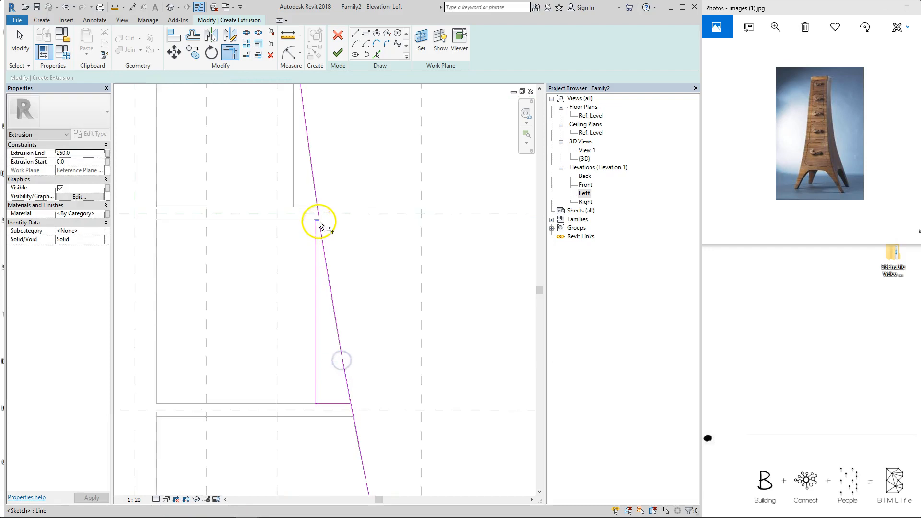
{"action": "left_click", "coordinate": [315, 221]}
{"action": "left_click", "coordinate": [318, 221]}
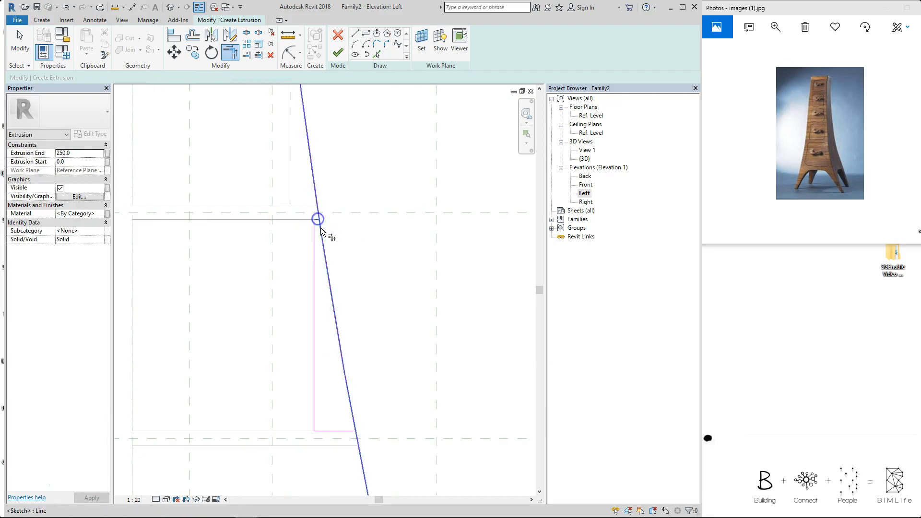
{"action": "left_click", "coordinate": [340, 430]}
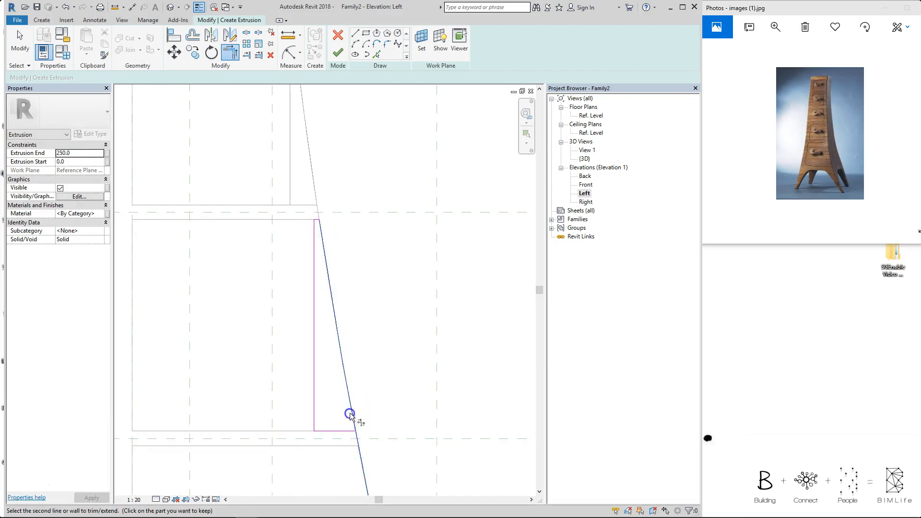
{"action": "left_click", "coordinate": [335, 390]}
Dimension and lock the fourth drawer front's width between its top corner and vertical back line
{"action": "key", "text": "i"}
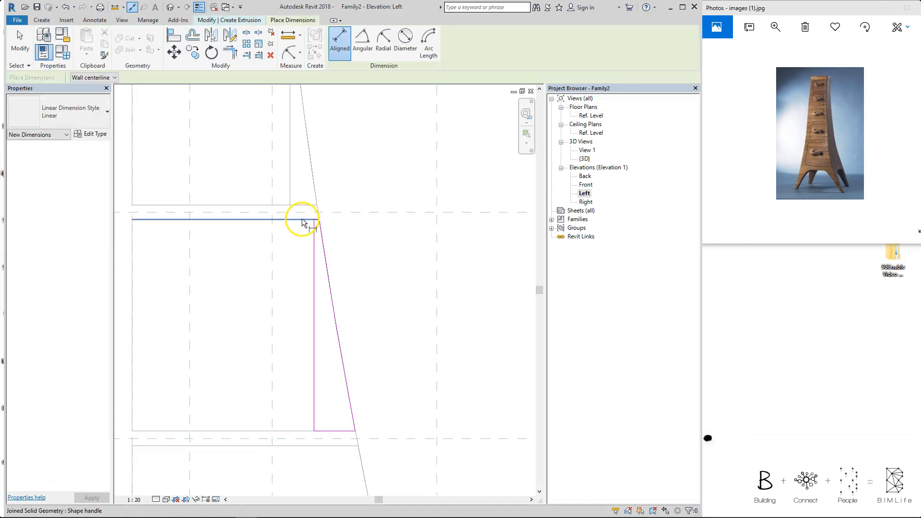
{"action": "left_click", "coordinate": [315, 228]}
{"action": "left_click", "coordinate": [320, 220]}
{"action": "left_click", "coordinate": [350, 128]}
{"action": "scroll", "coordinate": [356, 224], "scroll_direction": "down", "scroll_amount": 3}
{"action": "scroll", "coordinate": [350, 216], "scroll_direction": "up", "scroll_amount": 2}
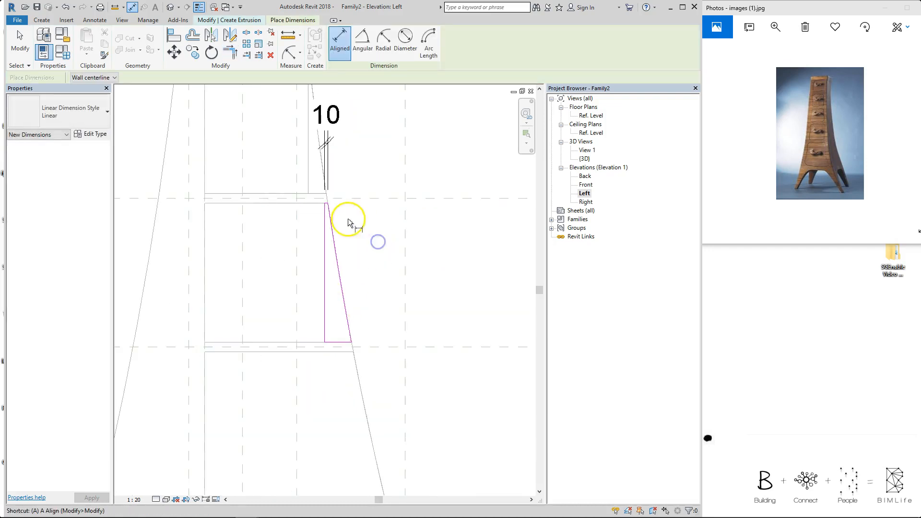
Try to align and lock the fourth drawer front's top line to the opening's upper edge
{"action": "key", "text": "a"}
{"action": "key", "text": "l"}
{"action": "scroll", "coordinate": [312, 209], "scroll_direction": "up", "scroll_amount": 2}
{"action": "scroll", "coordinate": [327, 197], "scroll_direction": "up", "scroll_amount": 2}
{"action": "left_click", "coordinate": [328, 196]}
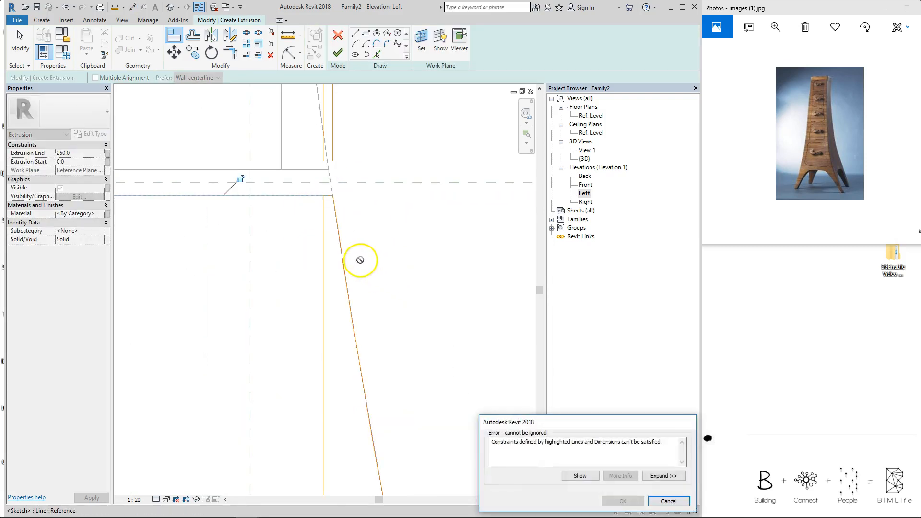
{"action": "key", "text": "Escape"}
{"action": "left_click", "coordinate": [218, 195]}
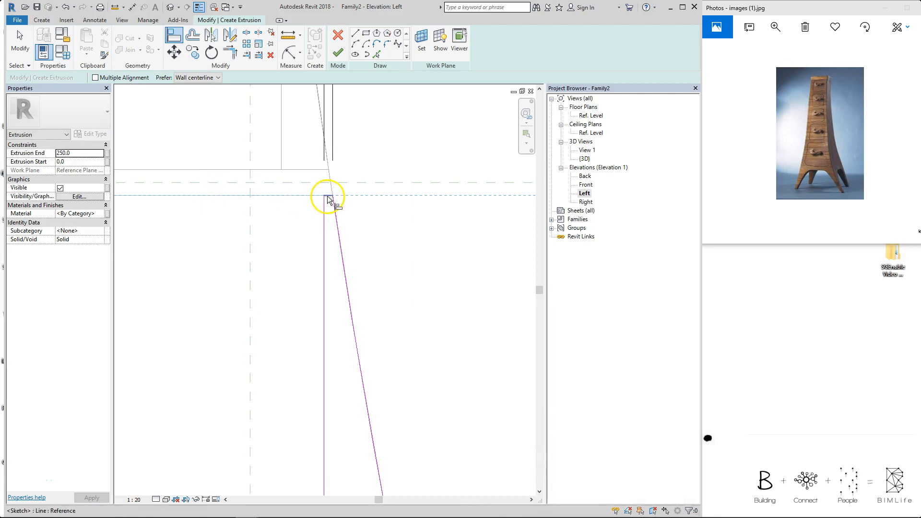
{"action": "left_click", "coordinate": [328, 197]}
{"action": "key", "text": "Escape"}
{"action": "key", "text": "Escape"}
Align and lock the fourth drawer front's bottom line to the opening's lower edge and finish the extrusion
{"action": "scroll", "coordinate": [370, 288], "scroll_direction": "down", "scroll_amount": 1}
{"action": "middle_click_drag", "start_coordinate": [370, 286], "coordinate": [372, 230]}
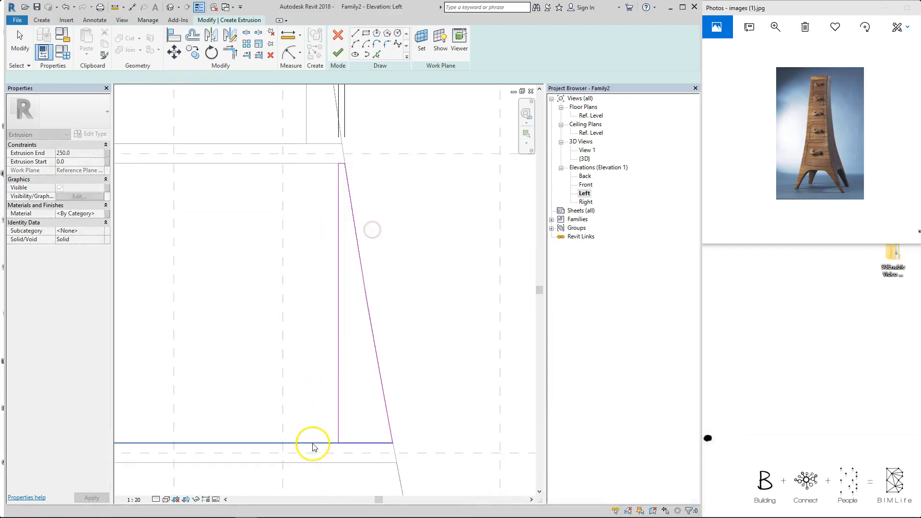
{"action": "key", "text": "a"}
{"action": "key", "text": "l"}
{"action": "left_click", "coordinate": [314, 444]}
{"action": "left_click", "coordinate": [360, 442]}
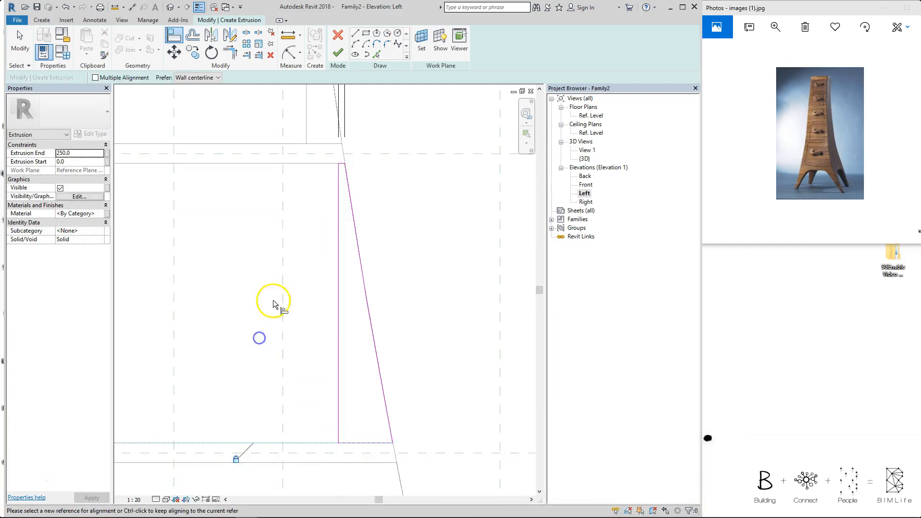
{"action": "scroll", "coordinate": [345, 313], "scroll_direction": "down", "scroll_amount": 2}
{"action": "middle_click_drag", "start_coordinate": [376, 319], "coordinate": [350, 242]}
{"action": "key", "text": "Escape"}
{"action": "key", "text": "Escape"}
{"action": "left_click", "coordinate": [338, 52]}
Create a similar extrusion for the fifth drawer front and trace the cabinet's curved front edge as a sketch line
{"action": "key", "text": "c"}
{"action": "key", "text": "s"}
{"action": "middle_click_drag", "start_coordinate": [378, 304], "coordinate": [382, 240]}
{"action": "left_click", "coordinate": [377, 54]}
{"action": "left_click", "coordinate": [345, 262]}
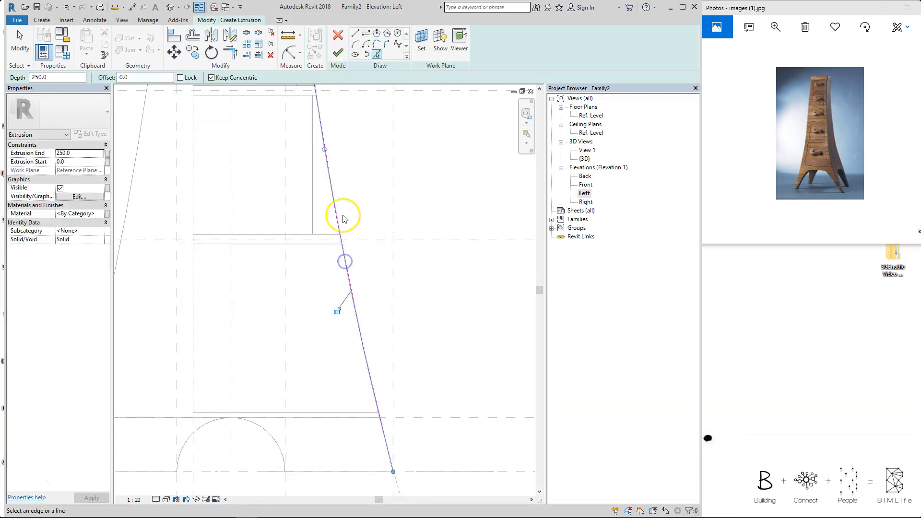
Sketch the fifth drawer front's 10 mm top line, vertical back line and bottom line meeting the curve
{"action": "left_click", "coordinate": [354, 34]}
{"action": "left_click", "coordinate": [341, 244]}
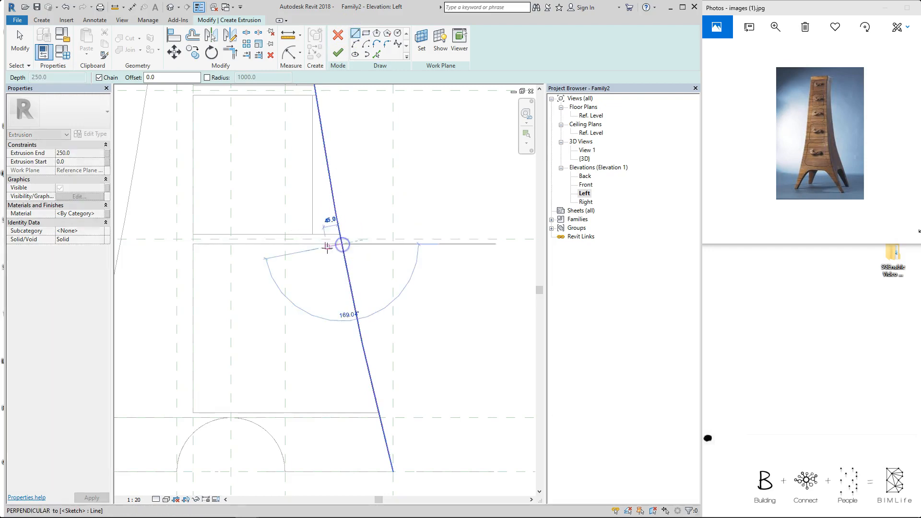
{"action": "type", "text": "10"}
{"action": "key", "text": "Return"}
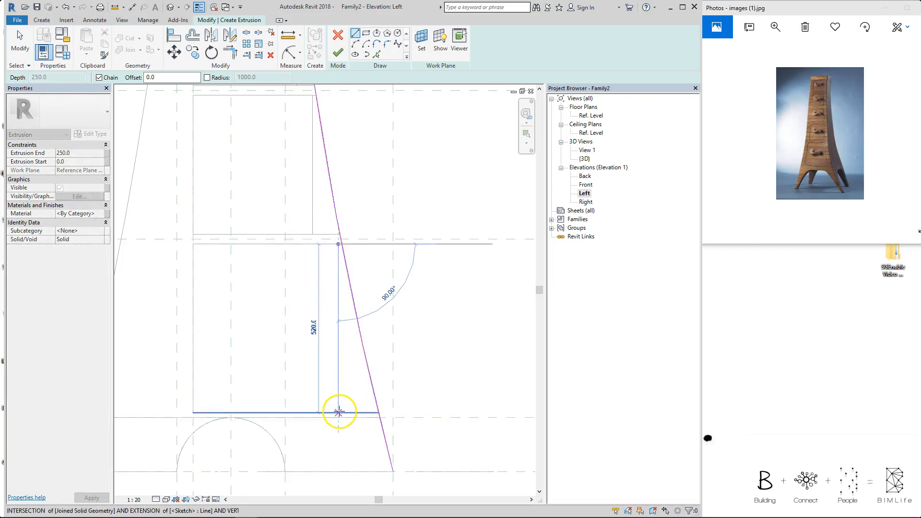
{"action": "left_click", "coordinate": [383, 416]}
{"action": "key", "text": "Escape"}
{"action": "key", "text": "Escape"}
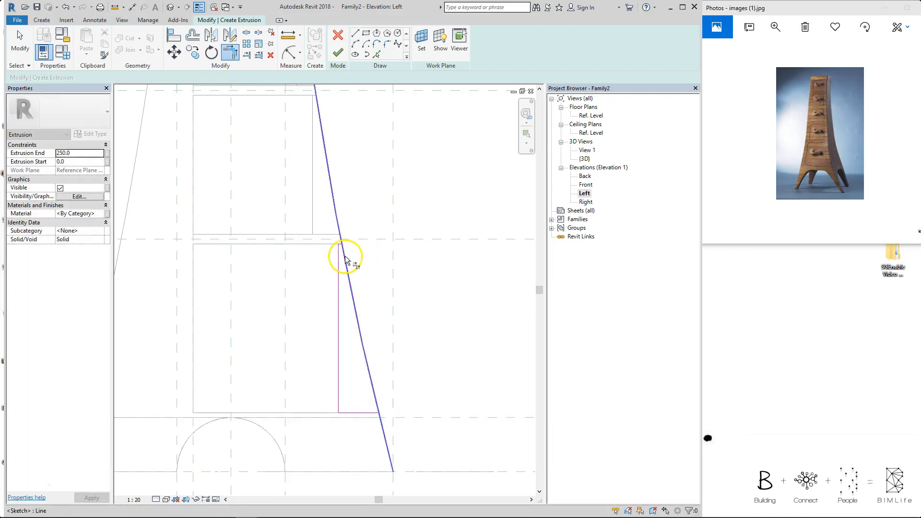
Remove the fifth drawer front's traced curve and retrace it along the cabinet's curved front edge
{"action": "key", "text": "Escape"}
{"action": "left_click", "coordinate": [346, 258]}
{"action": "scroll", "coordinate": [345, 257], "scroll_direction": "down", "scroll_amount": 3}
{"action": "mouse_move", "coordinate": [356, 275]}
{"action": "middle_mouse_down"}
{"action": "mouse_move", "coordinate": [362, 346]}
{"action": "mouse_move", "coordinate": [360, 282]}
{"action": "middle_mouse_up"}
{"action": "scroll", "coordinate": [359, 281], "scroll_direction": "up", "scroll_amount": 3}
{"action": "left_click", "coordinate": [377, 54]}
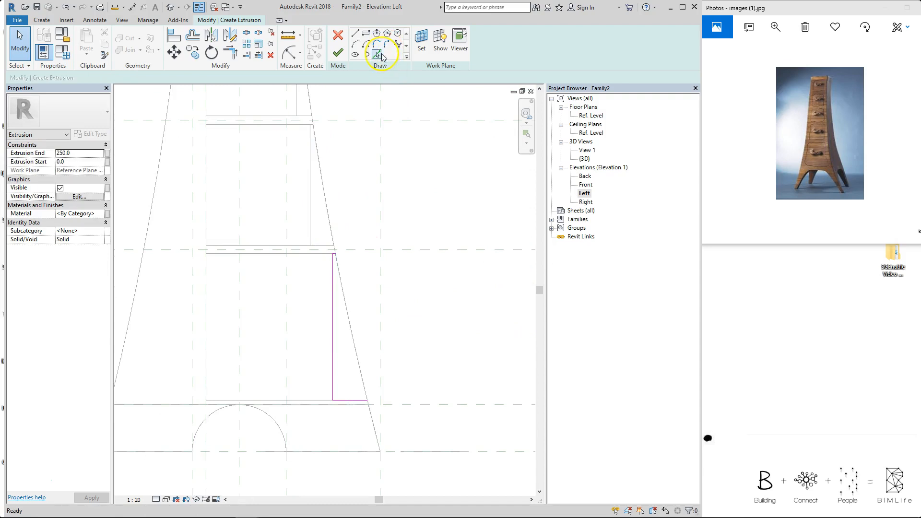
{"action": "left_click", "coordinate": [344, 296]}
{"action": "key", "text": "Escape"}
Trim the retraced curve to the top and bottom lines to close the fifth drawer front's profile
{"action": "scroll", "coordinate": [339, 246], "scroll_direction": "up", "scroll_amount": 3}
{"action": "key", "text": "t"}
{"action": "key", "text": "r"}
{"action": "scroll", "coordinate": [342, 249], "scroll_direction": "up", "scroll_amount": 2}
{"action": "left_click", "coordinate": [341, 249]}
{"action": "left_click", "coordinate": [345, 259]}
{"action": "scroll", "coordinate": [360, 283], "scroll_direction": "down", "scroll_amount": 2}
{"action": "middle_click_drag", "start_coordinate": [388, 331], "coordinate": [384, 234]}
{"action": "left_click", "coordinate": [402, 419]}
Dimension and lock the fifth drawer front's width between its top corner and vertical back line
{"action": "key", "text": "d"}
{"action": "key", "text": "i"}
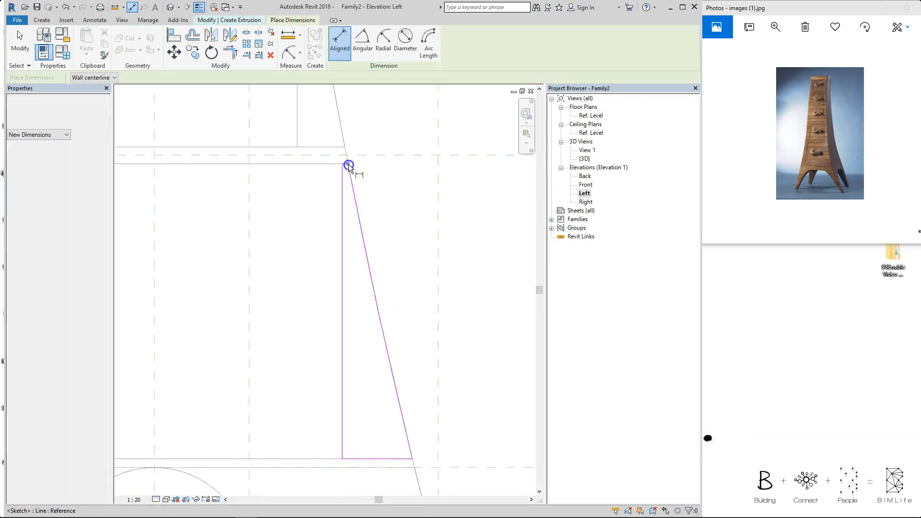
{"action": "left_click", "coordinate": [342, 201]}
{"action": "left_click", "coordinate": [377, 110]}
{"action": "scroll", "coordinate": [365, 201], "scroll_direction": "down", "scroll_amount": 2}
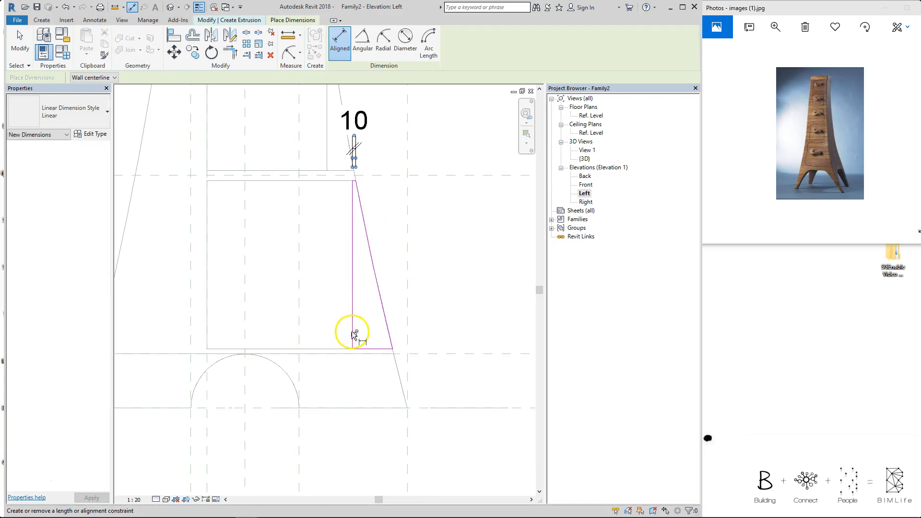
{"action": "middle_click_drag", "start_coordinate": [376, 207], "coordinate": [377, 229]}
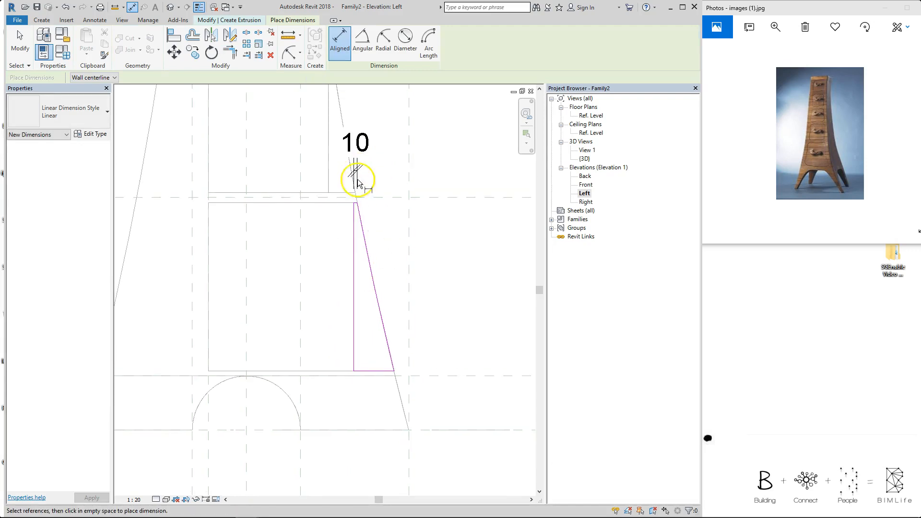
Align the fifth drawer front's top and bottom lines to the upper and lower edges of its opening and lock them
{"action": "key", "text": "a"}
{"action": "key", "text": "l"}
{"action": "scroll", "coordinate": [341, 202], "scroll_direction": "up", "scroll_amount": 4}
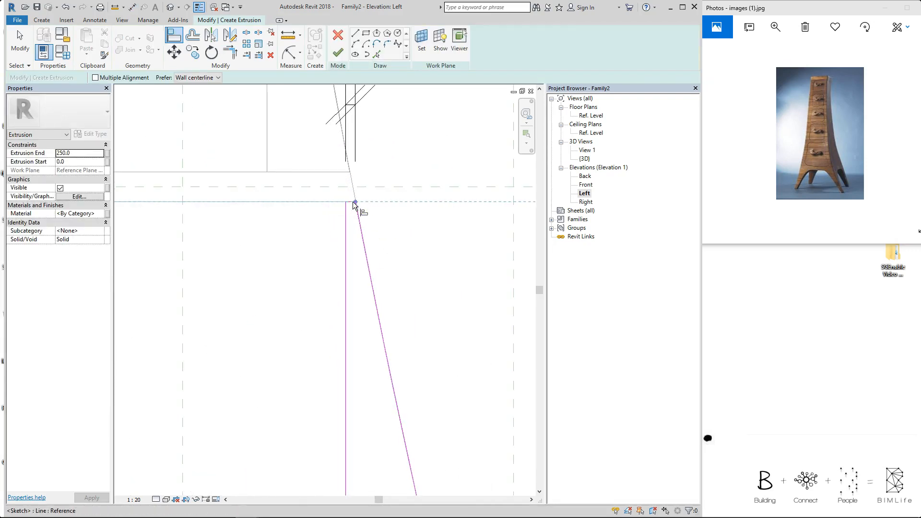
{"action": "left_click", "coordinate": [247, 186]}
{"action": "scroll", "coordinate": [331, 245], "scroll_direction": "down", "scroll_amount": 2}
{"action": "mouse_move", "coordinate": [386, 299]}
{"action": "middle_mouse_down"}
{"action": "mouse_move", "coordinate": [384, 251]}
{"action": "mouse_move", "coordinate": [400, 183]}
{"action": "middle_mouse_up"}
{"action": "left_click", "coordinate": [363, 390]}
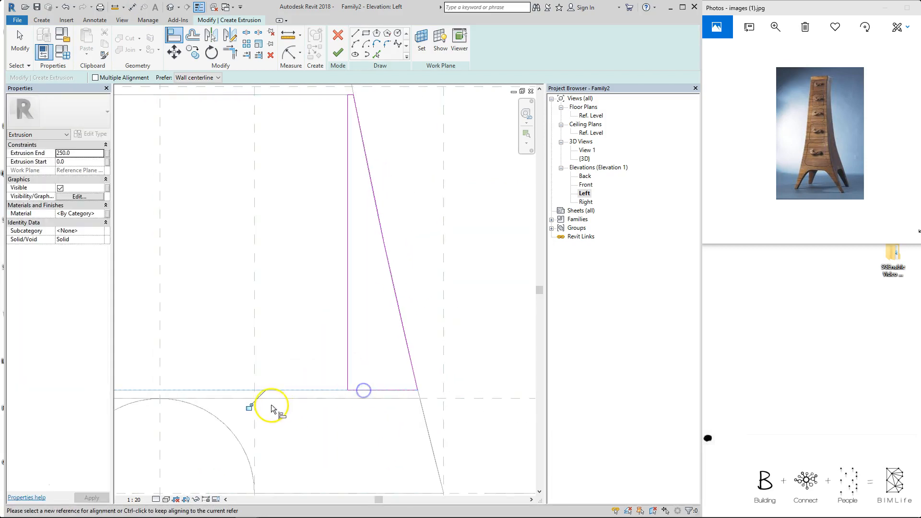
Finish the fifth drawer front's extrusion with a depth of 250 and clear the selection
{"action": "scroll", "coordinate": [298, 249], "scroll_direction": "down", "scroll_amount": 3}
{"action": "middle_click_drag", "start_coordinate": [302, 230], "coordinate": [353, 307]}
{"action": "left_click", "coordinate": [335, 52]}
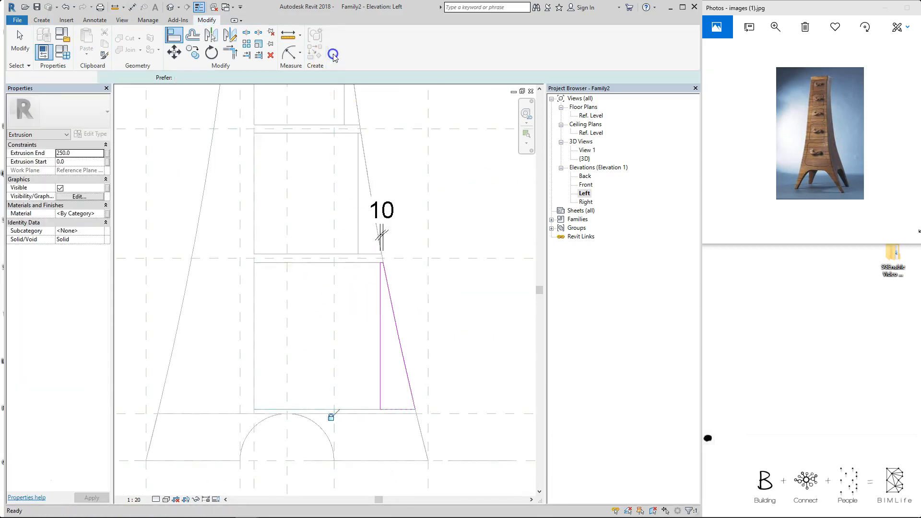
{"action": "left_click", "coordinate": [476, 185]}
{"action": "scroll", "coordinate": [410, 158], "scroll_direction": "down", "scroll_amount": 3}
{"action": "middle_click_drag", "start_coordinate": [410, 192], "coordinate": [411, 280]}
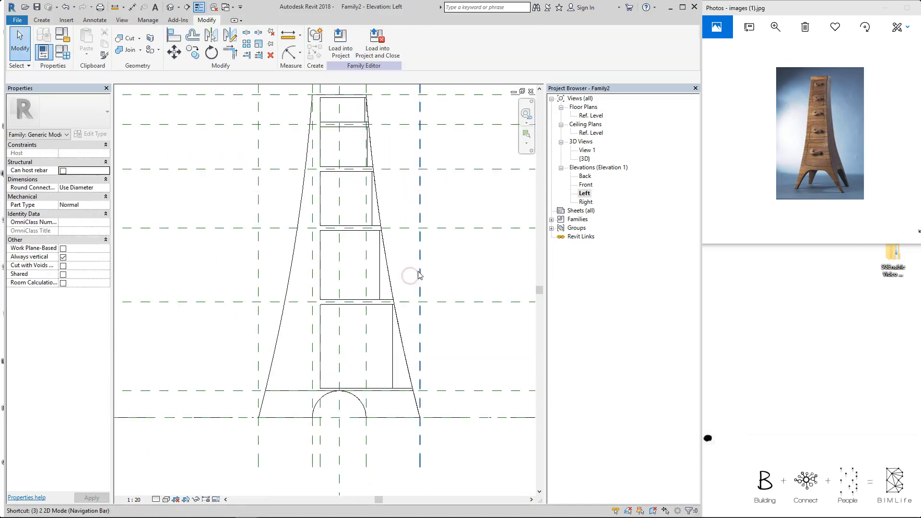
Flex the family in the 3D view by setting BOTTOM_LENGTH to 1500 in the family types
{"action": "key", "text": "d"}
{"action": "middle_click_drag", "start_coordinate": [394, 226], "coordinate": [399, 298], "text": "shift"}
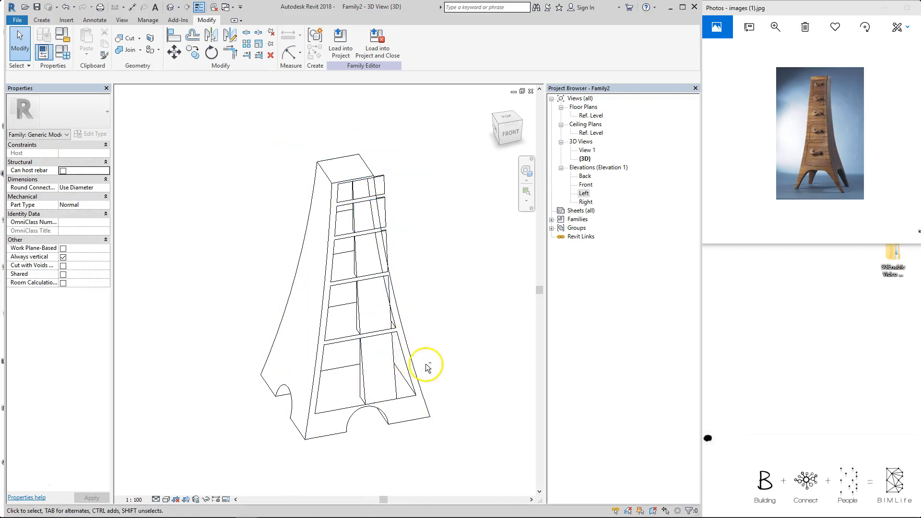
{"action": "middle_click_drag", "start_coordinate": [463, 337], "coordinate": [402, 225], "text": "shift"}
{"action": "middle_click_drag", "start_coordinate": [456, 277], "coordinate": [436, 316], "text": "shift"}
{"action": "key", "text": "f"}
{"action": "key", "text": "t"}
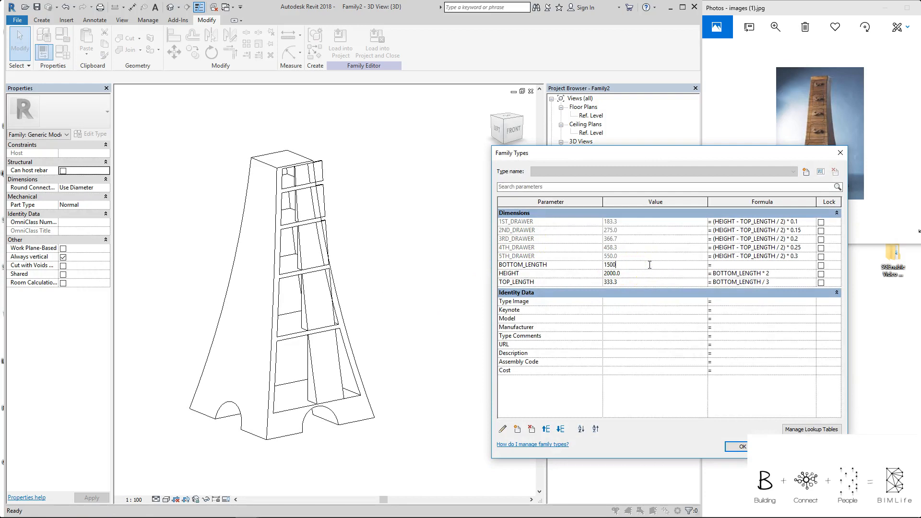
{"action": "key", "text": "Return"}
Examine in 3D how the drawer fronts sit in their openings along the cabinet's curved front
{"action": "scroll", "coordinate": [424, 240], "scroll_direction": "down", "scroll_amount": 1}
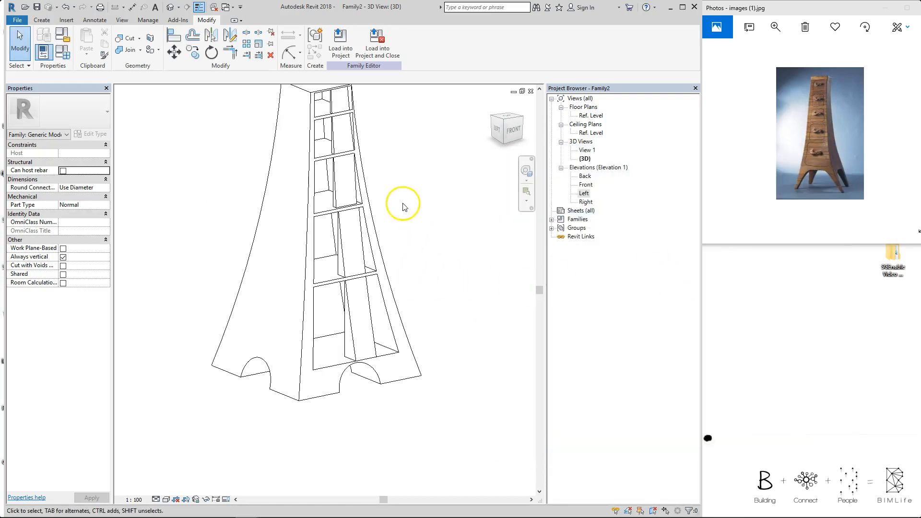
{"action": "middle_click_drag", "start_coordinate": [403, 204], "coordinate": [409, 242]}
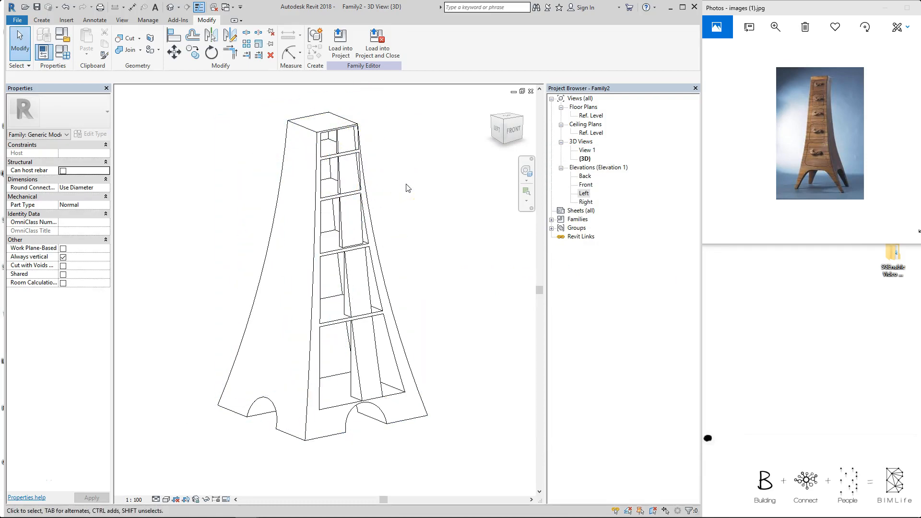
{"action": "middle_click_drag", "start_coordinate": [391, 245], "coordinate": [463, 281], "text": "shift"}
{"action": "scroll", "coordinate": [407, 257], "scroll_direction": "up", "scroll_amount": 3}
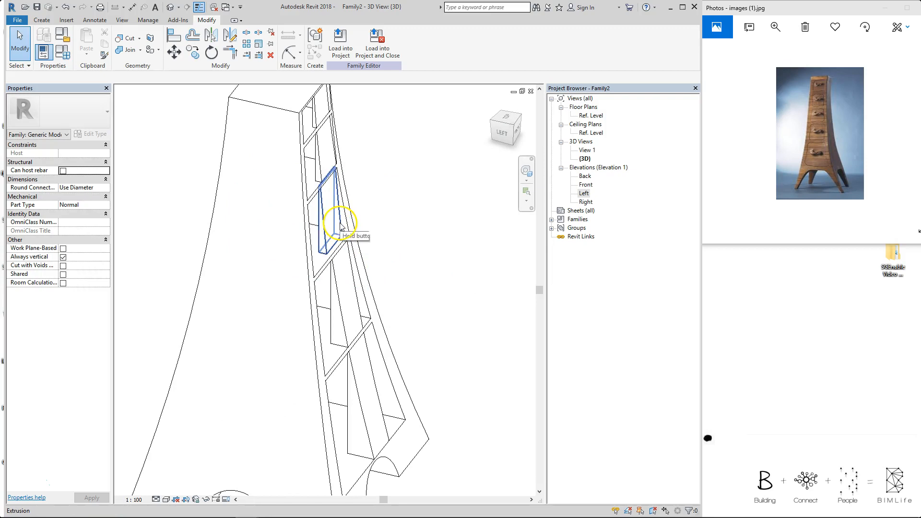
{"action": "scroll", "coordinate": [341, 226], "scroll_direction": "down", "scroll_amount": 3}
{"action": "scroll", "coordinate": [331, 245], "scroll_direction": "up", "scroll_amount": 4}
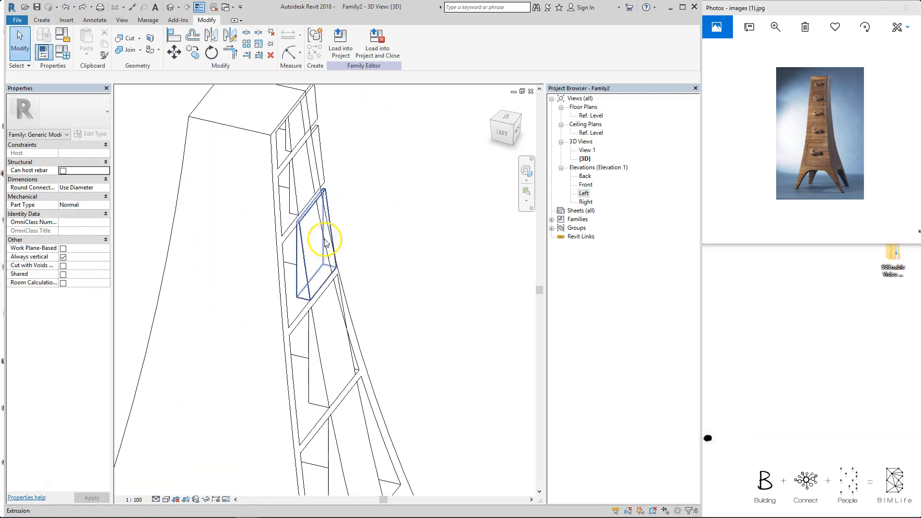
In the left elevation, edit the third drawer front's extrusion sketch and delete its sloping outer line
{"action": "double_click", "coordinate": [584, 194]}
{"action": "scroll", "coordinate": [365, 211], "scroll_direction": "up", "scroll_amount": 3}
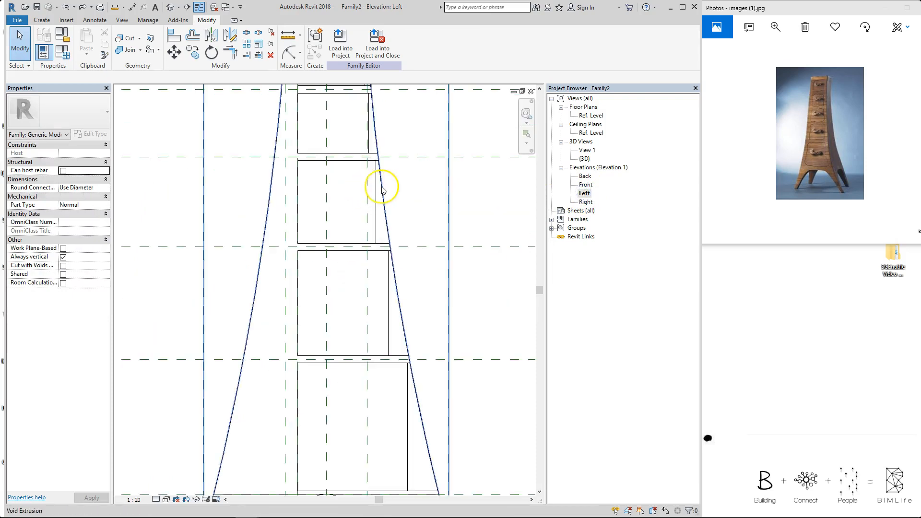
{"action": "left_click", "coordinate": [376, 197]}
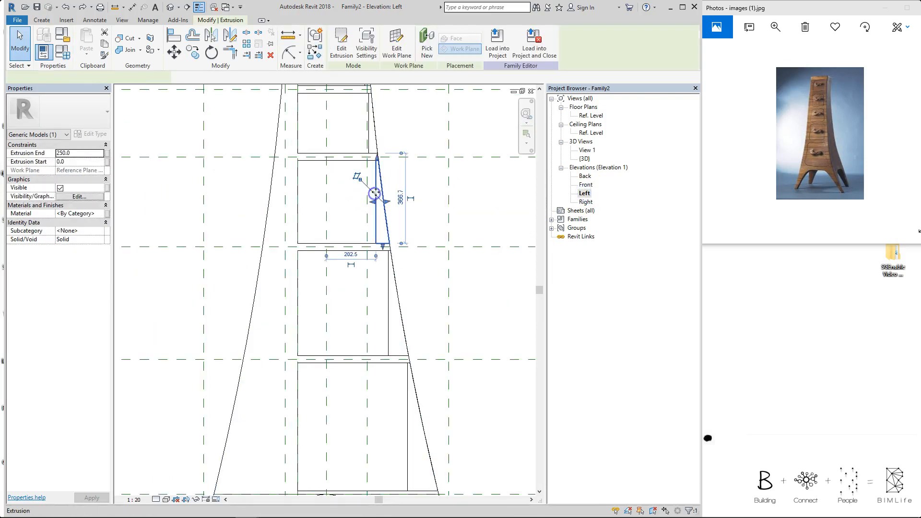
{"action": "left_click", "coordinate": [339, 45]}
{"action": "left_click", "coordinate": [401, 165]}
{"action": "left_click", "coordinate": [382, 187]}
{"action": "key", "text": "Delete"}
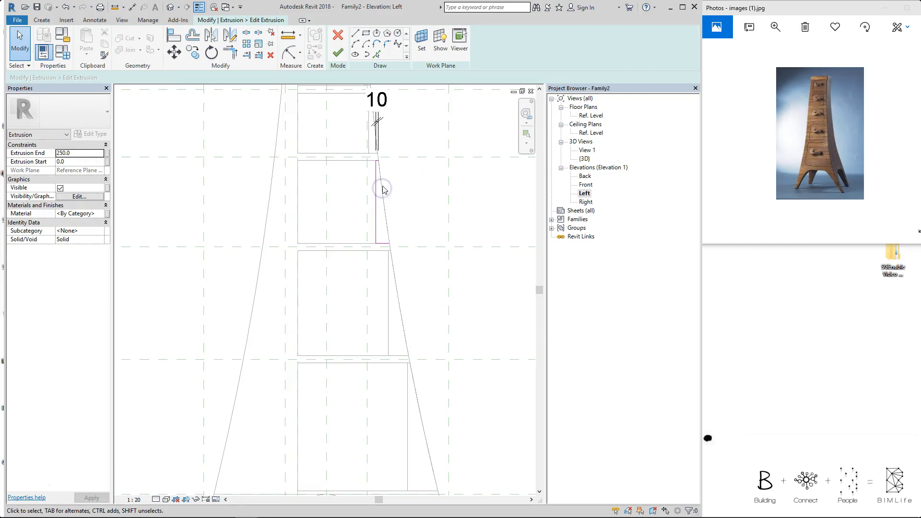
Replace the deleted line with one picked from the cabinet's curved front edge and trim it to the third drawer front's profile
{"action": "left_click", "coordinate": [377, 54]}
{"action": "left_click", "coordinate": [382, 191]}
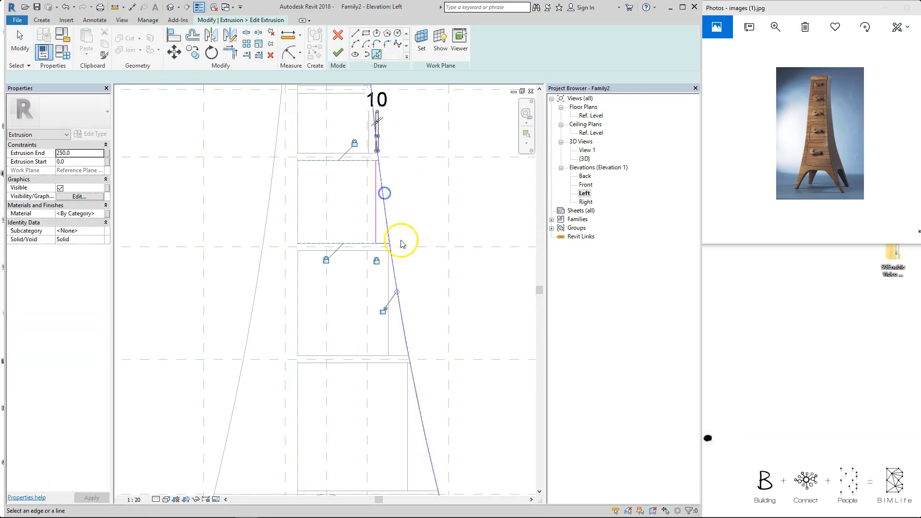
{"action": "scroll", "coordinate": [376, 163], "scroll_direction": "up", "scroll_amount": 4}
{"action": "key", "text": "t"}
{"action": "key", "text": "r"}
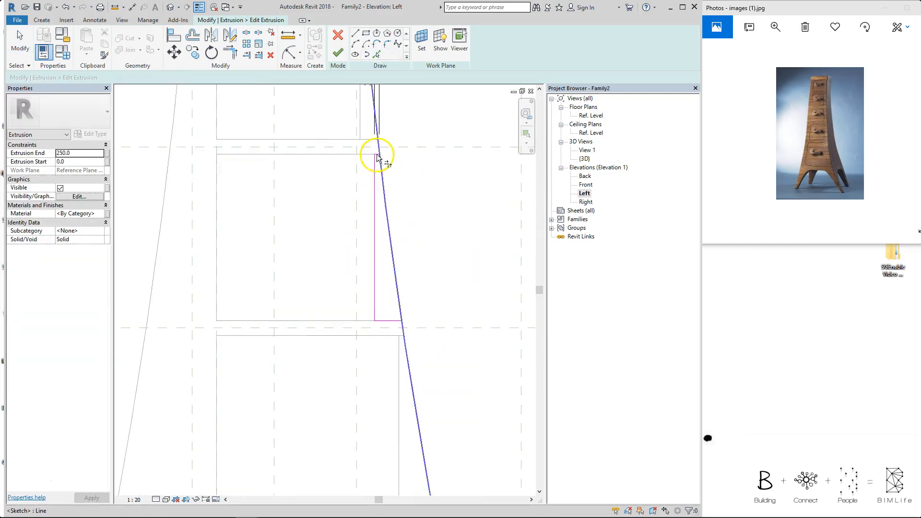
{"action": "left_click", "coordinate": [380, 158]}
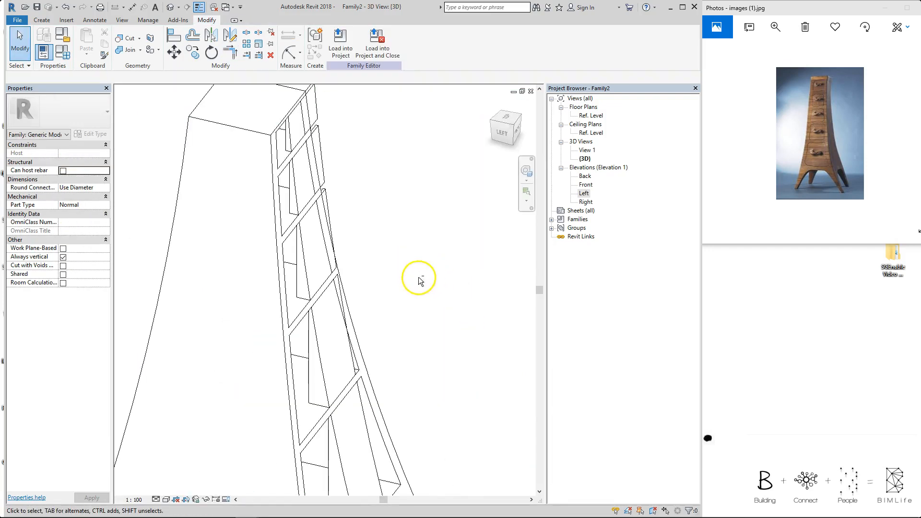
Flex the family in the 3D view with a larger BOTTOM_LENGTH, inspect the drawer fronts, and undo the change
{"action": "middle_click_drag", "start_coordinate": [418, 277], "coordinate": [345, 288], "text": "shift"}
{"action": "scroll", "coordinate": [391, 275], "scroll_direction": "down", "scroll_amount": 2}
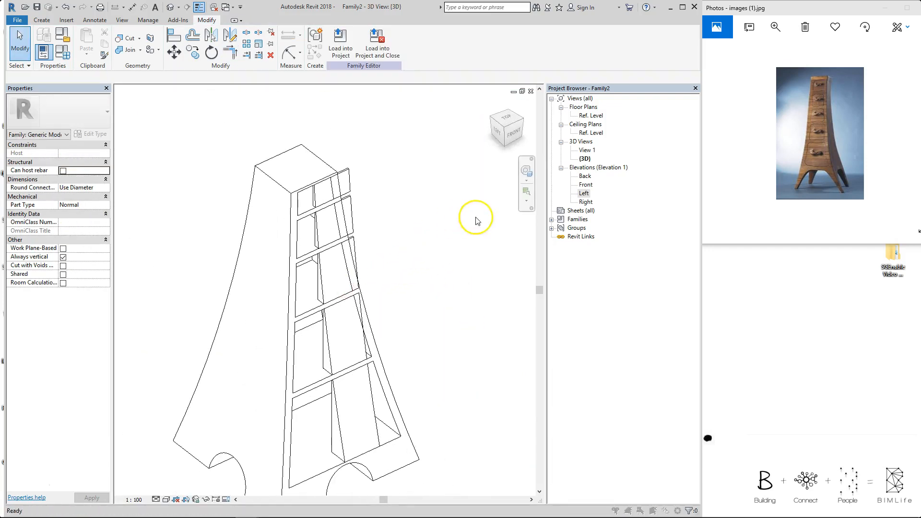
{"action": "key", "text": "f"}
{"action": "key", "text": "t"}
{"action": "left_click", "coordinate": [635, 265]}
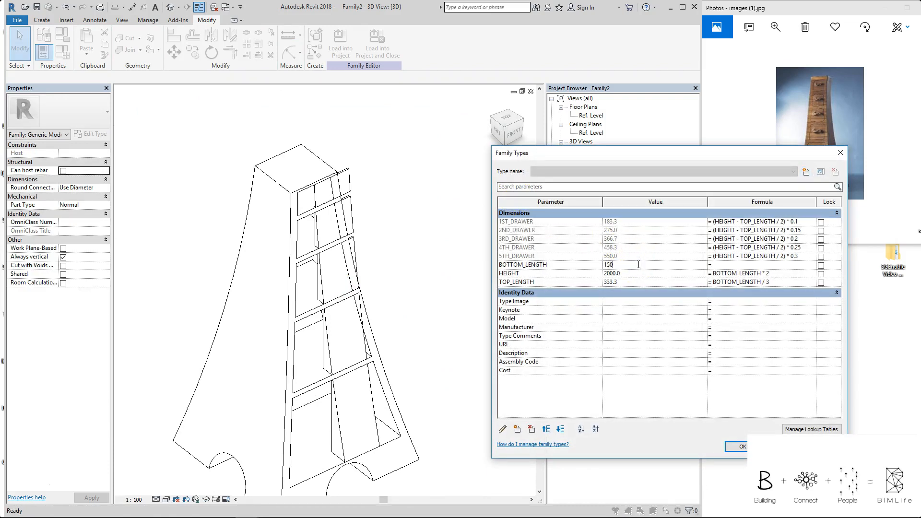
{"action": "key", "text": "Return"}
{"action": "scroll", "coordinate": [420, 168], "scroll_direction": "down", "scroll_amount": 1}
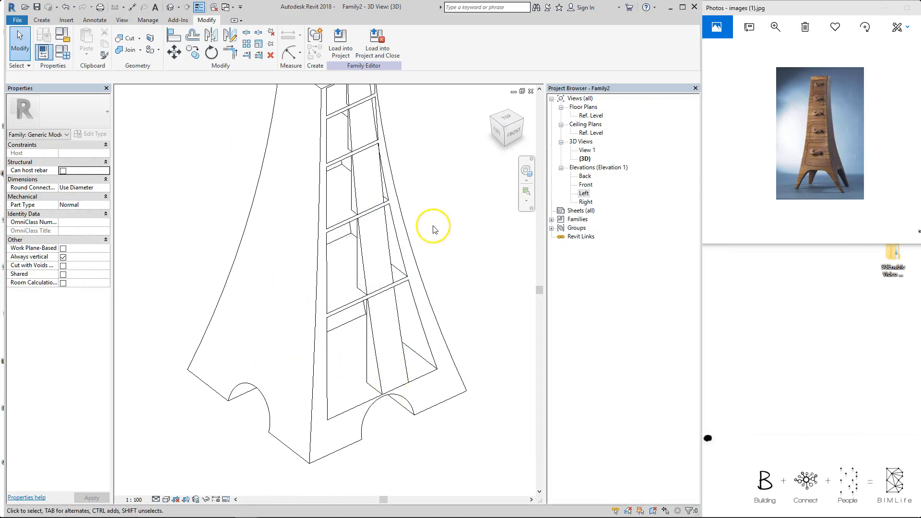
{"action": "middle_click_drag", "start_coordinate": [429, 225], "coordinate": [422, 283]}
{"action": "key", "text": "ctrl+z"}
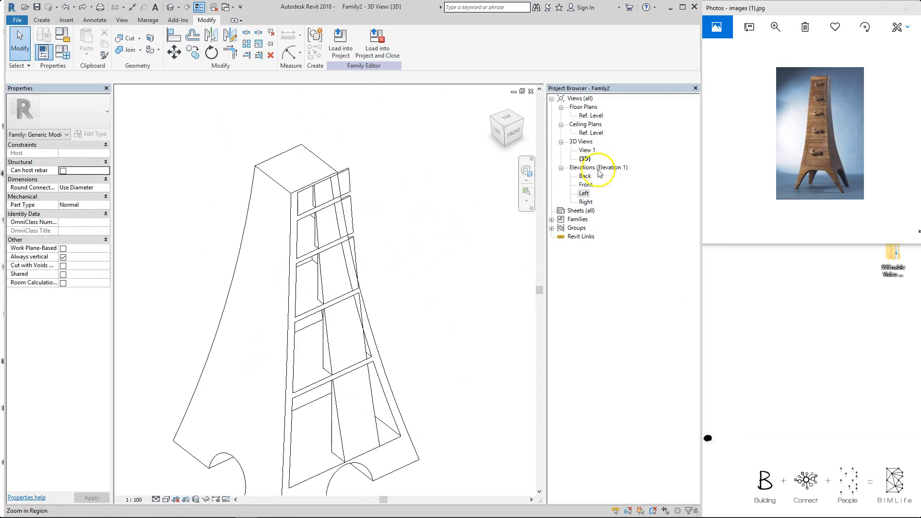
In the front elevation, stretch the first drawer front's extrusion outward past both sides of the cabinet
{"action": "double_click", "coordinate": [593, 115]}
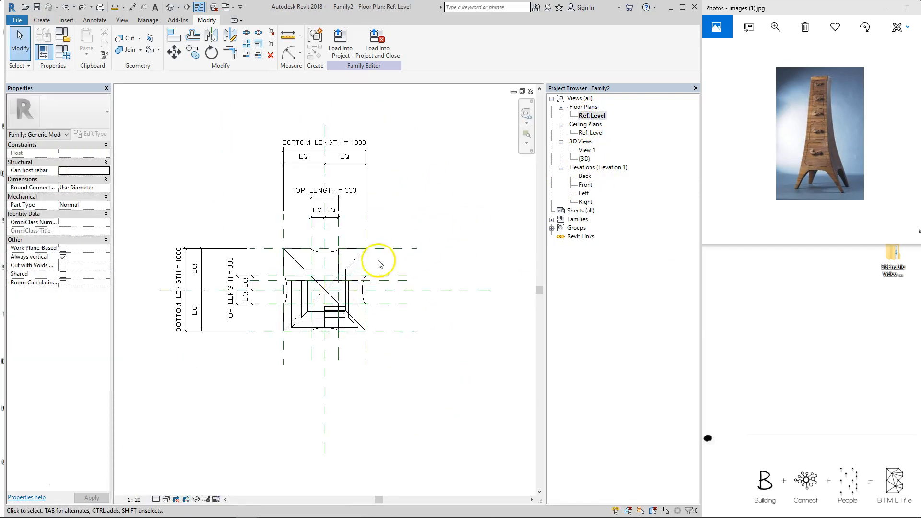
{"action": "double_click", "coordinate": [586, 185]}
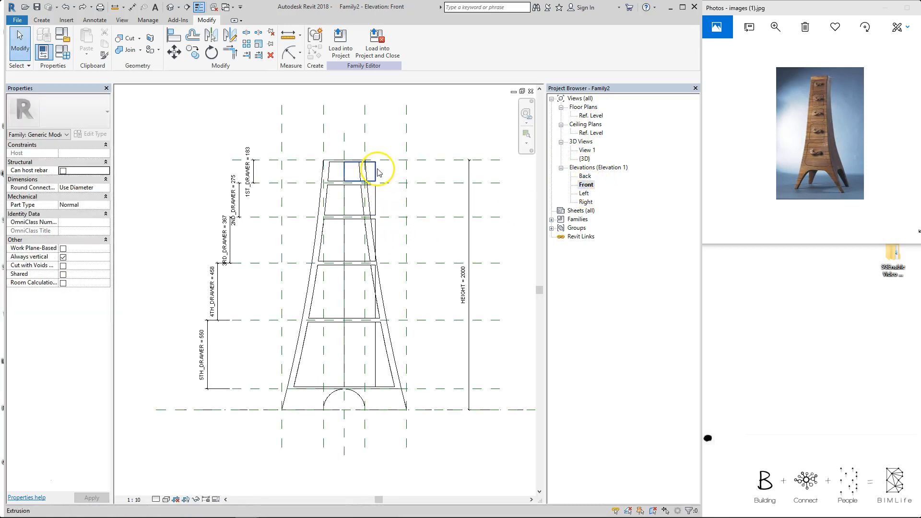
{"action": "scroll", "coordinate": [379, 169], "scroll_direction": "up", "scroll_amount": 2}
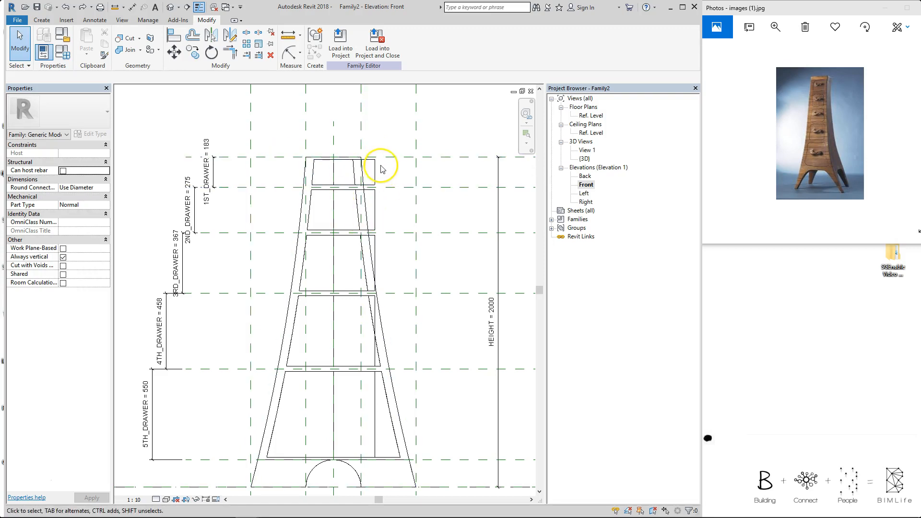
{"action": "left_click", "coordinate": [375, 174]}
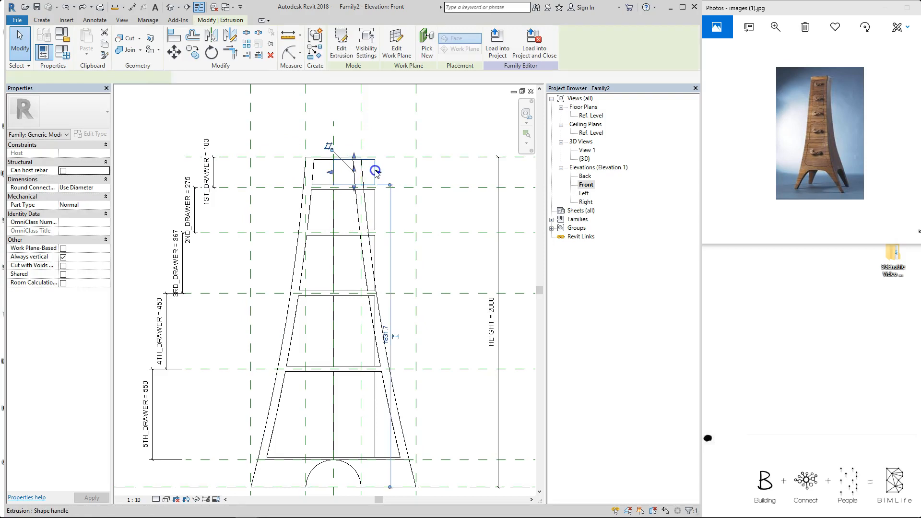
{"action": "scroll", "coordinate": [369, 174], "scroll_direction": "up", "scroll_amount": 2}
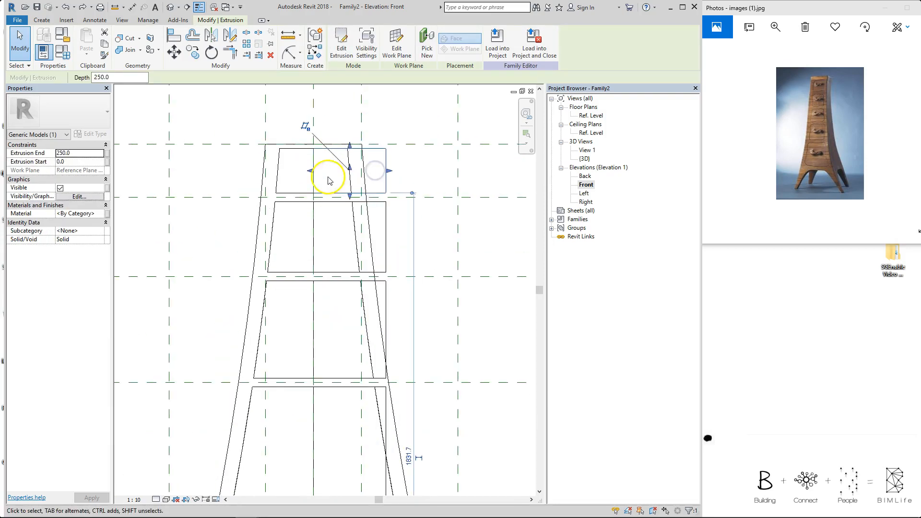
{"action": "left_click", "coordinate": [283, 154]}
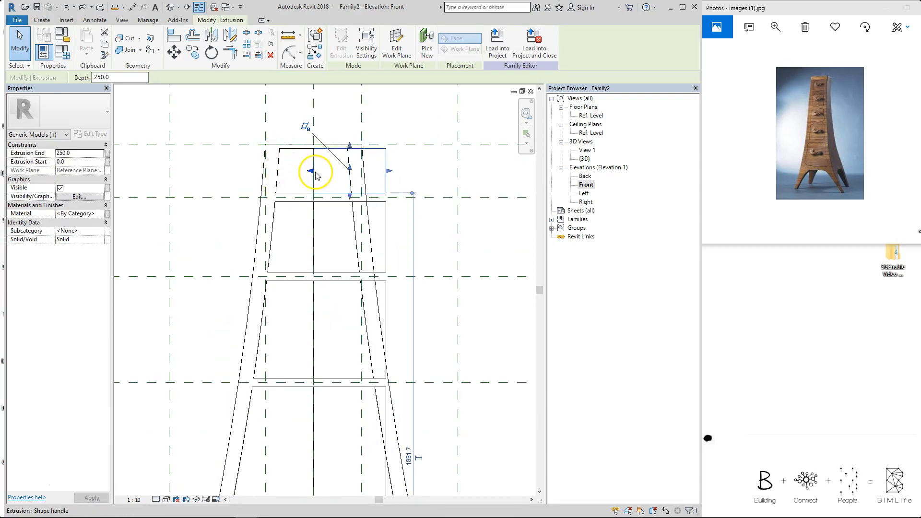
{"action": "left_click_drag", "start_coordinate": [239, 171], "coordinate": [239, 173]}
{"action": "left_click_drag", "start_coordinate": [390, 171], "coordinate": [405, 165]}
{"action": "left_click", "coordinate": [391, 100]}
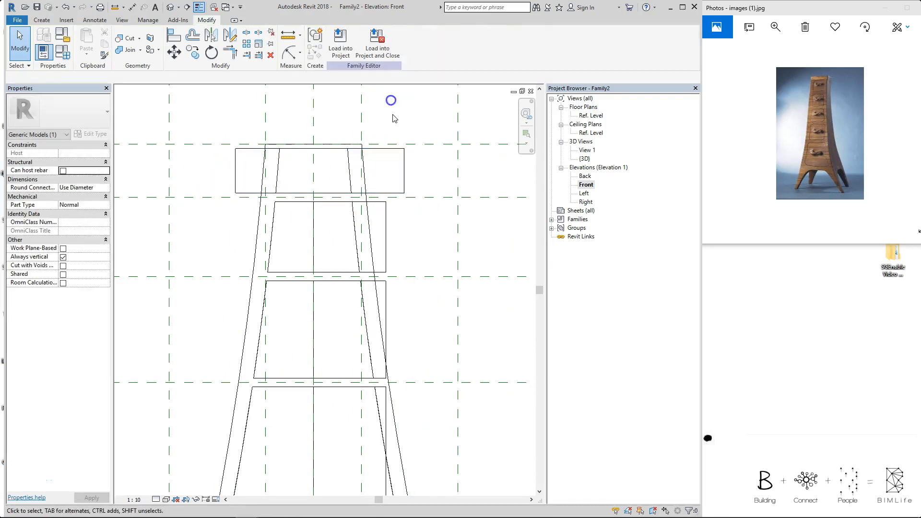
Pull both ends of the first drawer front inward around its opening, giving a depth of about 263
{"action": "left_click", "coordinate": [405, 171]}
{"action": "scroll", "coordinate": [409, 171], "scroll_direction": "up", "scroll_amount": 2}
{"action": "middle_click_drag", "start_coordinate": [374, 210], "coordinate": [429, 222]}
{"action": "left_click_drag", "start_coordinate": [437, 183], "coordinate": [376, 184]}
{"action": "left_click", "coordinate": [210, 187]}
{"action": "left_click_drag", "start_coordinate": [209, 187], "coordinate": [261, 191]}
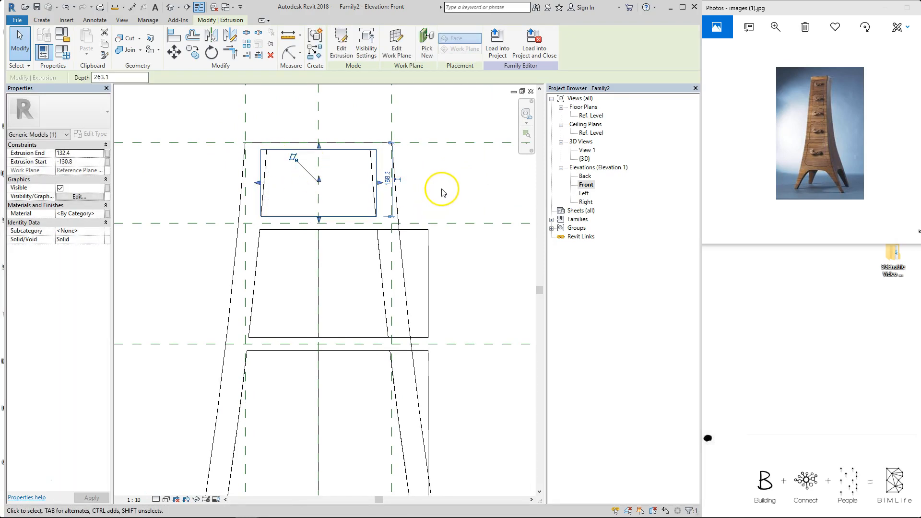
Stretch the first drawer front past both cabinet sides again, to a depth of about 556, and clear the selection
{"action": "scroll", "coordinate": [437, 189], "scroll_direction": "down", "scroll_amount": 2}
{"action": "scroll", "coordinate": [411, 185], "scroll_direction": "up", "scroll_amount": 2}
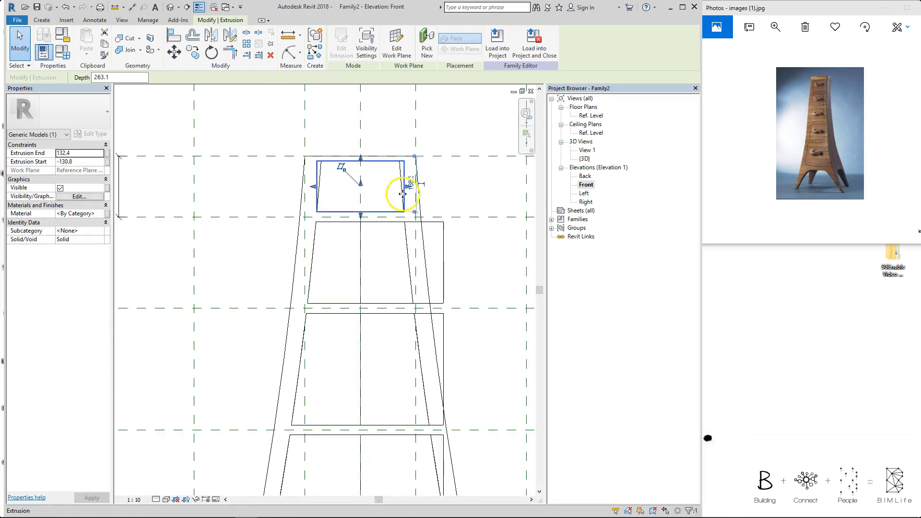
{"action": "left_click_drag", "start_coordinate": [407, 182], "coordinate": [452, 185]}
{"action": "left_click_drag", "start_coordinate": [313, 189], "coordinate": [265, 190]}
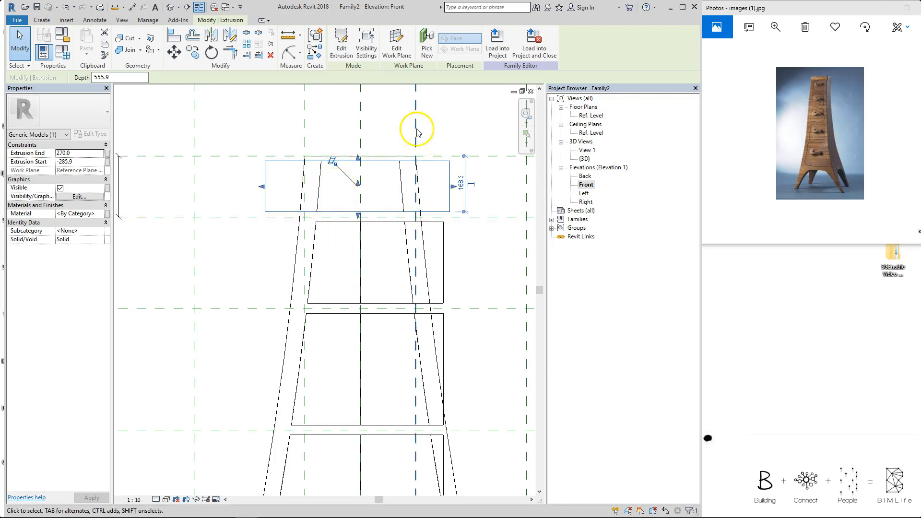
{"action": "key", "text": "Escape"}
{"action": "scroll", "coordinate": [432, 197], "scroll_direction": "down", "scroll_amount": 4}
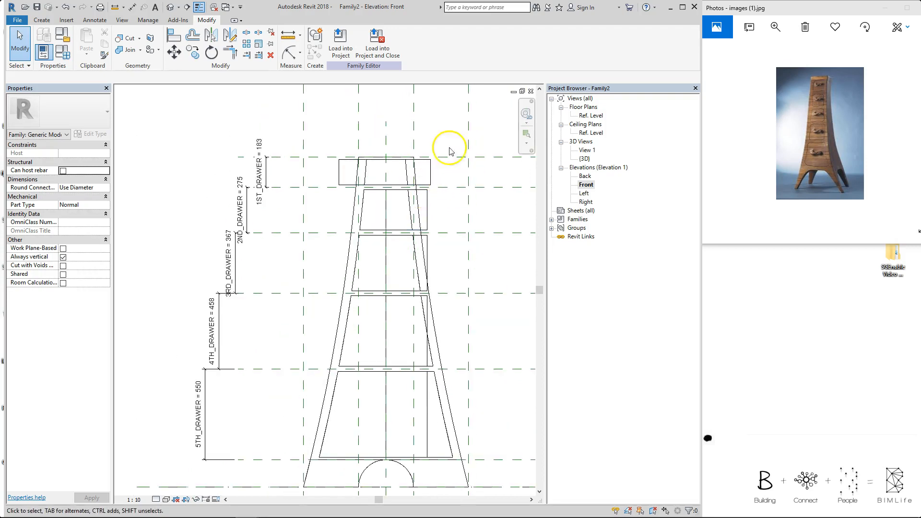
Align the right ends of all five drawer fronts to the right outer reference plane and lock them
{"action": "key", "text": "a"}
{"action": "key", "text": "l"}
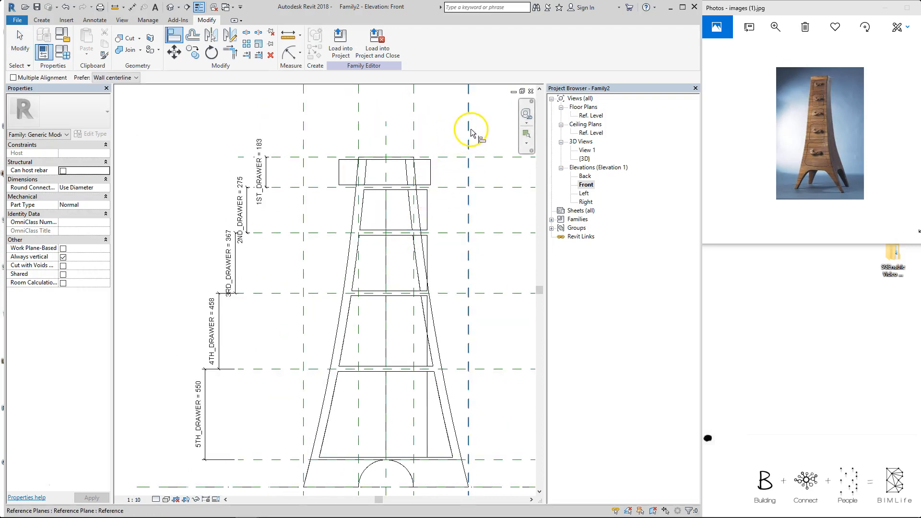
{"action": "left_click", "coordinate": [470, 126]}
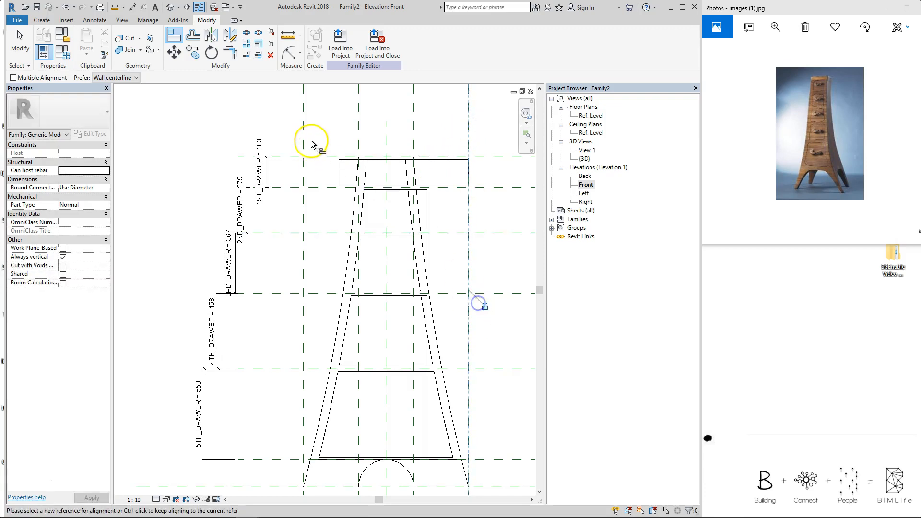
{"action": "left_click", "coordinate": [426, 202]}
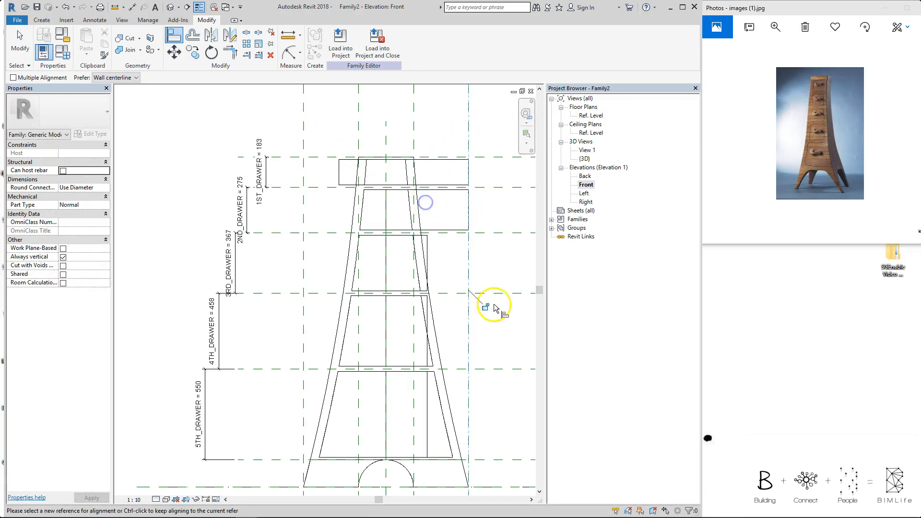
{"action": "left_click", "coordinate": [429, 251]}
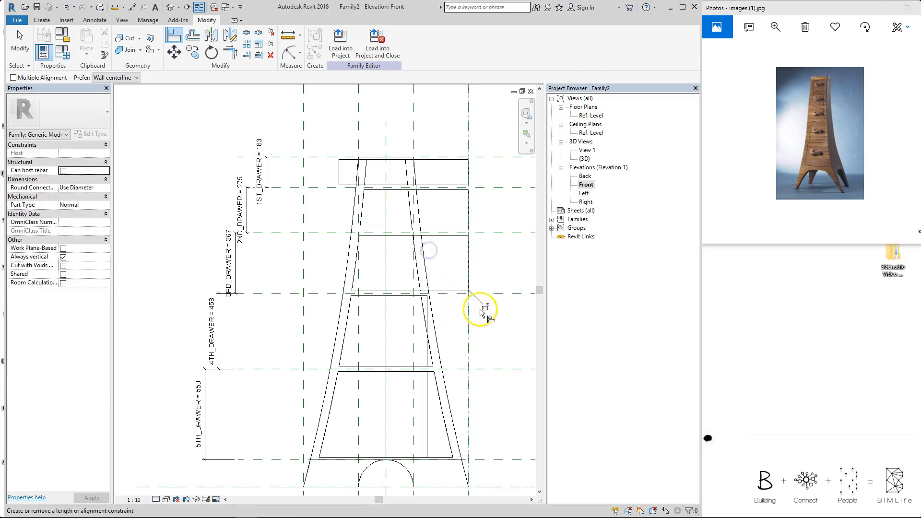
{"action": "left_click", "coordinate": [428, 306]}
{"action": "left_click", "coordinate": [482, 319]}
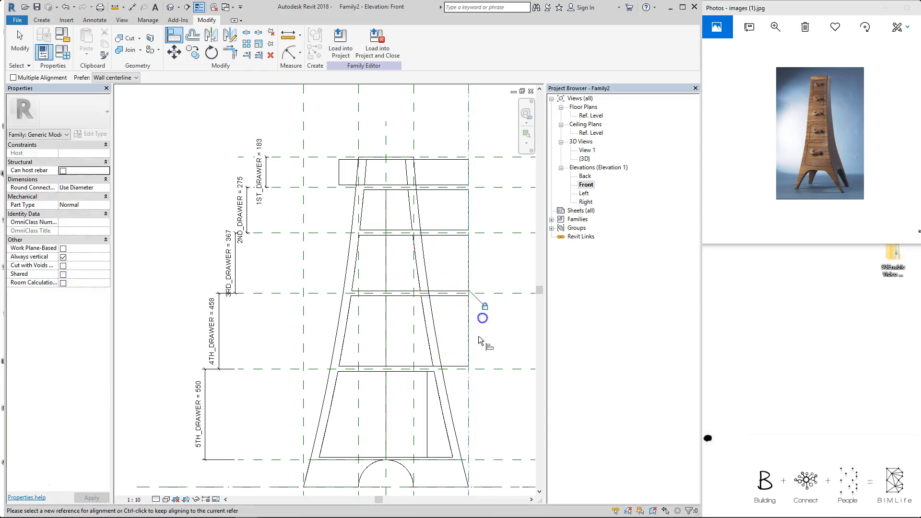
{"action": "left_click", "coordinate": [428, 396]}
Align the left ends of the first three drawer fronts to the left outer reference plane and lock them
{"action": "left_click", "coordinate": [304, 163]}
{"action": "left_click", "coordinate": [339, 168]}
{"action": "left_click", "coordinate": [306, 203]}
{"action": "left_click", "coordinate": [286, 279]}
{"action": "left_click", "coordinate": [303, 246]}
{"action": "left_click", "coordinate": [386, 251]}
Align and lock the fourth and fifth drawer fronts' left ends to the same plane, and check all five fronts in 3D
{"action": "left_click", "coordinate": [304, 314]}
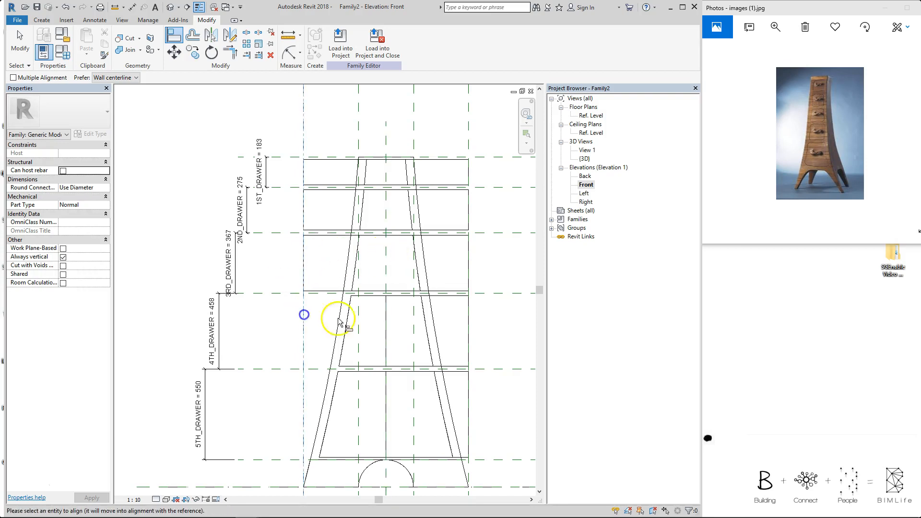
{"action": "left_click", "coordinate": [389, 322]}
{"action": "left_click", "coordinate": [289, 273]}
{"action": "left_click", "coordinate": [304, 379]}
{"action": "left_click", "coordinate": [387, 399]}
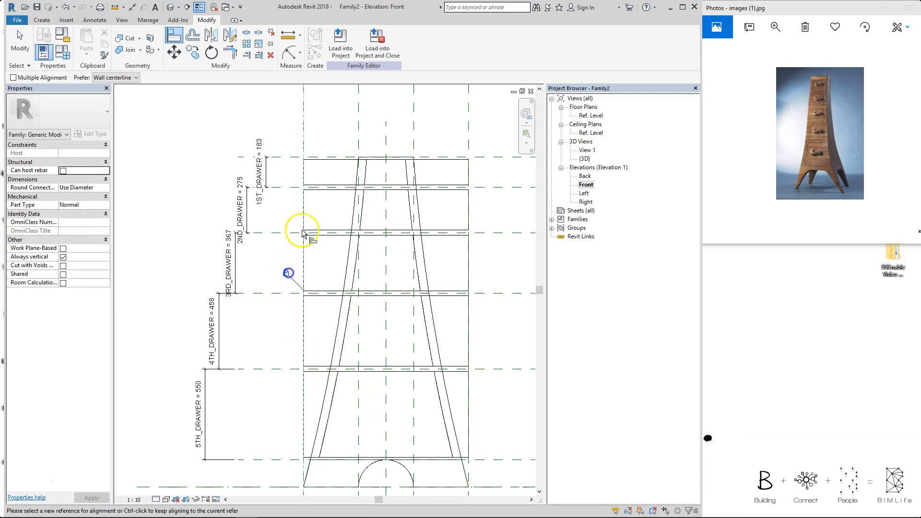
{"action": "key", "text": "Escape"}
{"action": "key", "text": "Escape"}
{"action": "key", "text": "ctrl+Tab"}
{"action": "middle_click_drag", "start_coordinate": [429, 282], "coordinate": [434, 242], "text": "shift"}
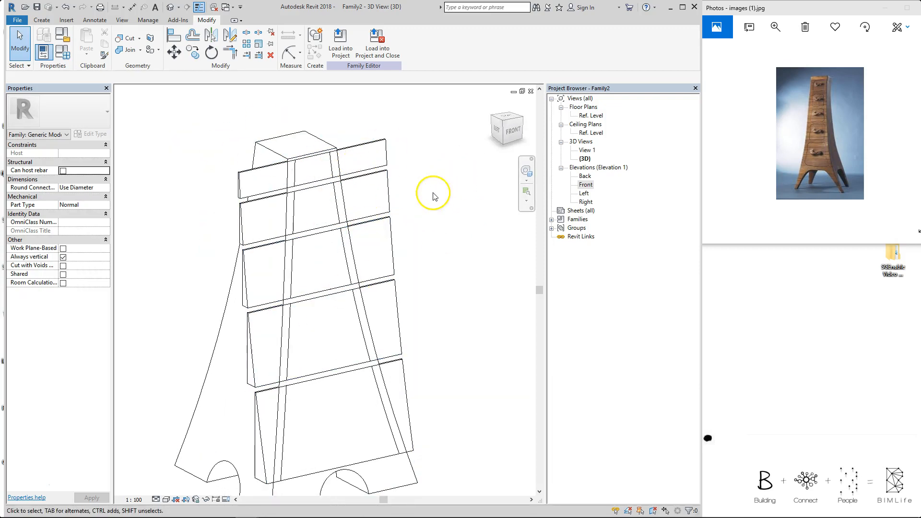
{"action": "middle_click_drag", "start_coordinate": [399, 263], "coordinate": [434, 223]}
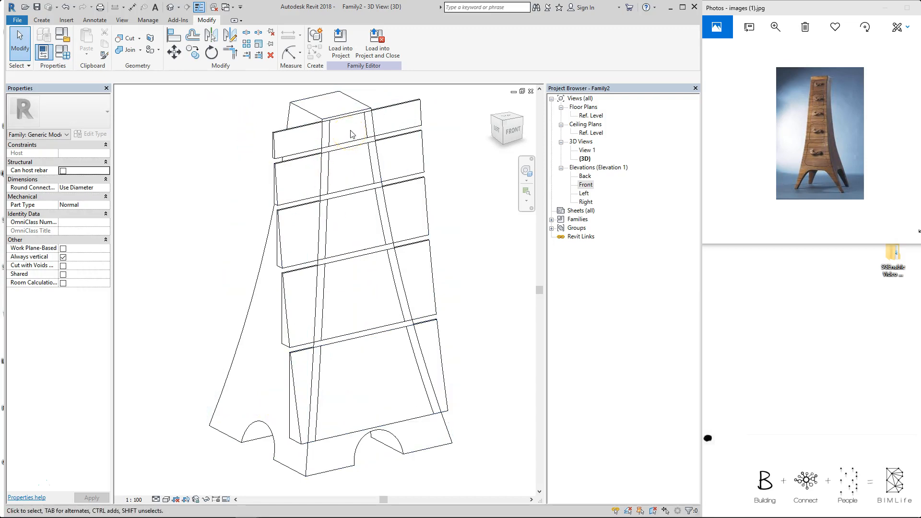
In the front elevation, start a void extrusion sketch from the top reference plane, left outer reference plane and left inner curve, locking the lines
{"action": "double_click", "coordinate": [586, 185]}
{"action": "scroll", "coordinate": [381, 199], "scroll_direction": "down", "scroll_amount": 2}
{"action": "middle_click_drag", "start_coordinate": [381, 199], "coordinate": [337, 205]}
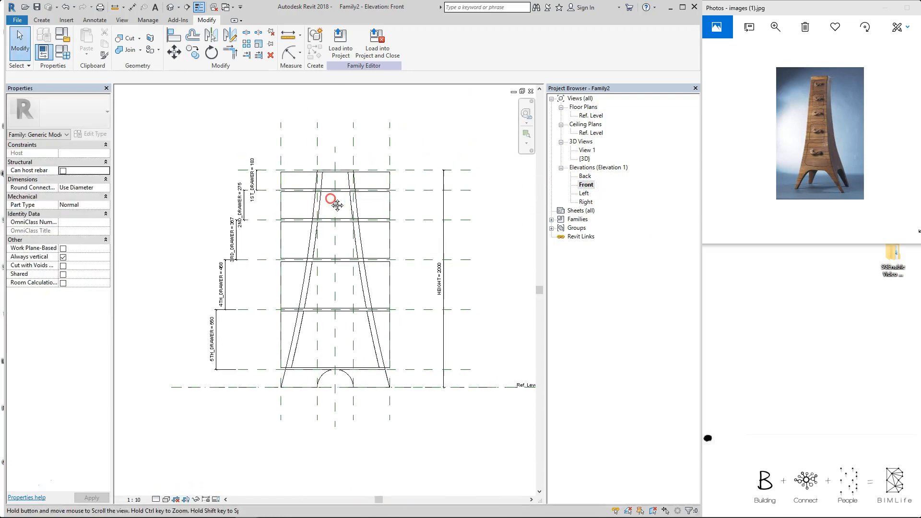
{"action": "scroll", "coordinate": [337, 205], "scroll_direction": "up", "scroll_amount": 1}
{"action": "left_click", "coordinate": [42, 19]}
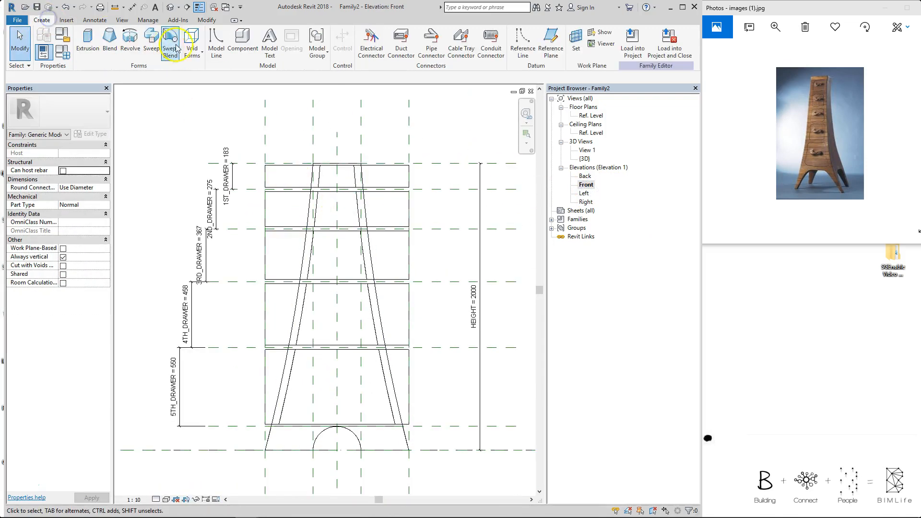
{"action": "left_click", "coordinate": [192, 45]}
{"action": "left_click", "coordinate": [217, 69]}
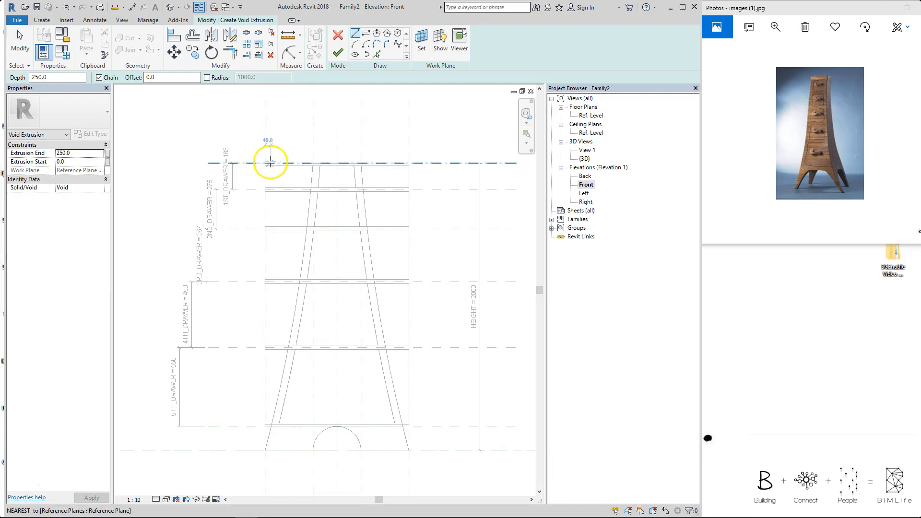
{"action": "left_click", "coordinate": [377, 54]}
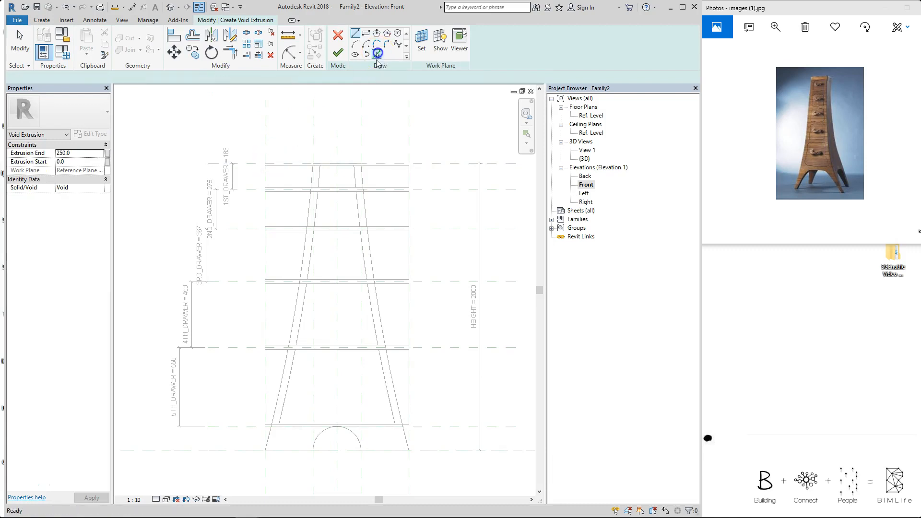
{"action": "left_click", "coordinate": [246, 163]}
{"action": "left_click", "coordinate": [347, 182]}
{"action": "left_click", "coordinate": [265, 132]}
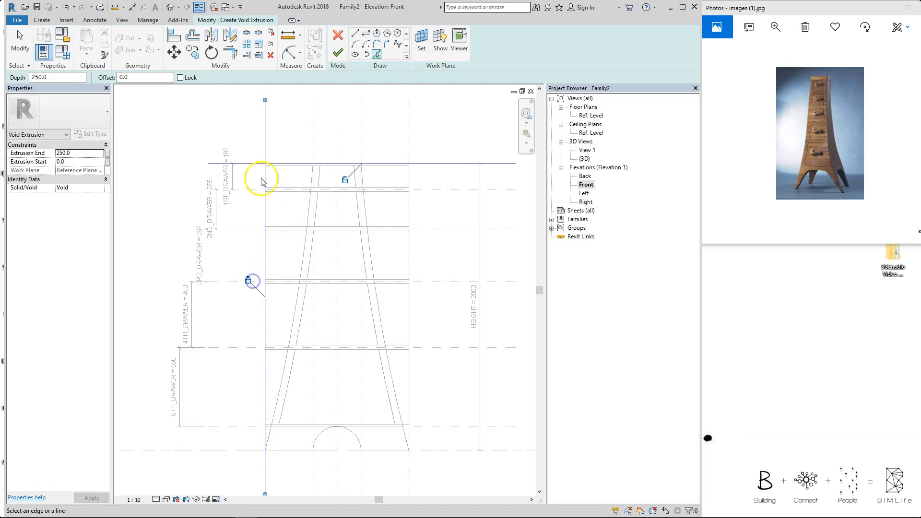
{"action": "middle_click_drag", "start_coordinate": [328, 231], "coordinate": [324, 195]}
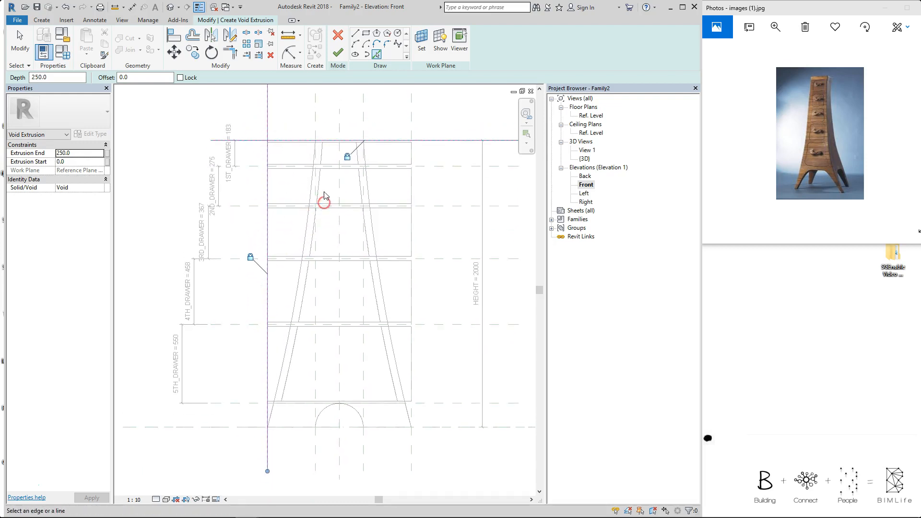
{"action": "left_click", "coordinate": [323, 156]}
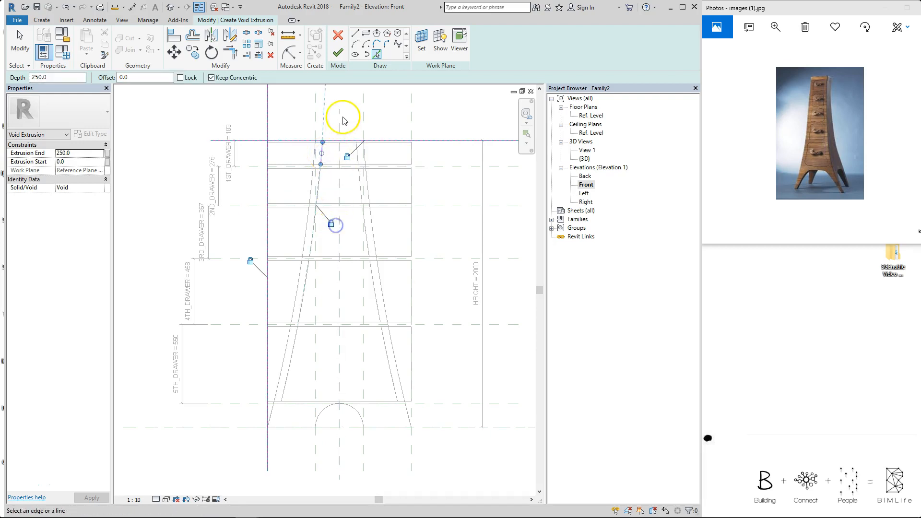
Trim the three picked lines into a closed loop along the cabinet's left side
{"action": "key", "text": "t"}
{"action": "key", "text": "r"}
{"action": "left_click", "coordinate": [310, 140]}
{"action": "left_click", "coordinate": [267, 287]}
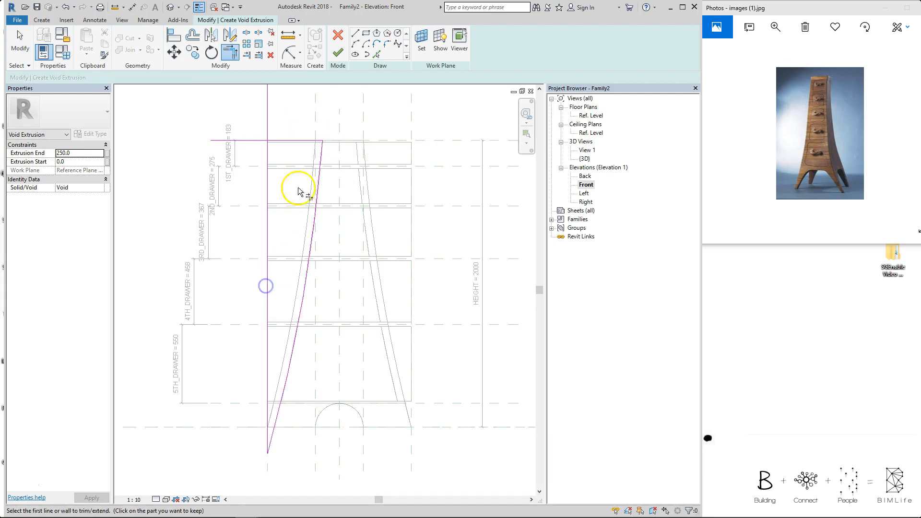
{"action": "left_click", "coordinate": [267, 160]}
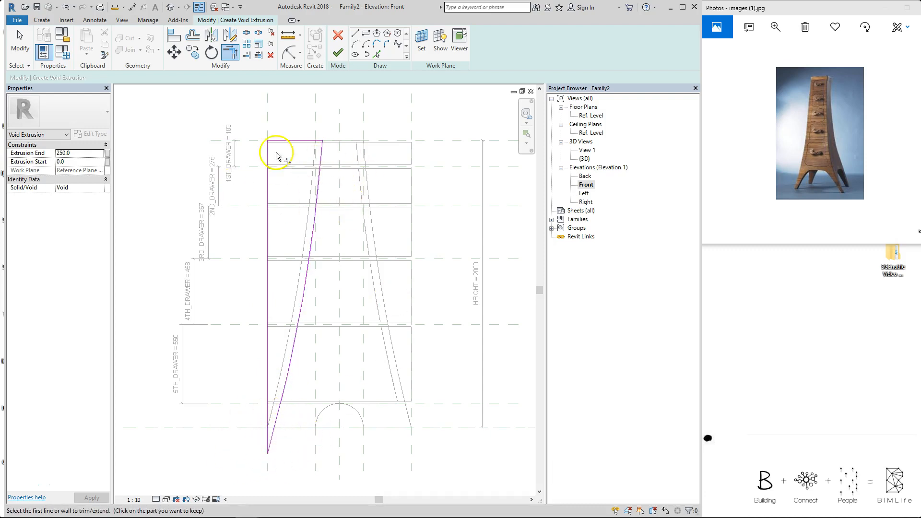
{"action": "key", "text": "Escape"}
{"action": "key", "text": "Escape"}
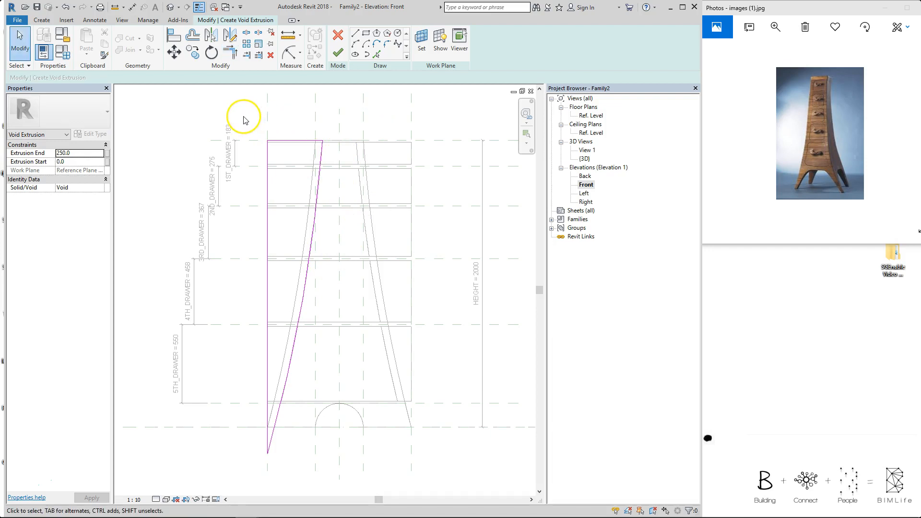
Add sketch lines from the right outer reference plane, the top reference plane and the right inner curve, locking the top line
{"action": "left_click", "coordinate": [379, 55]}
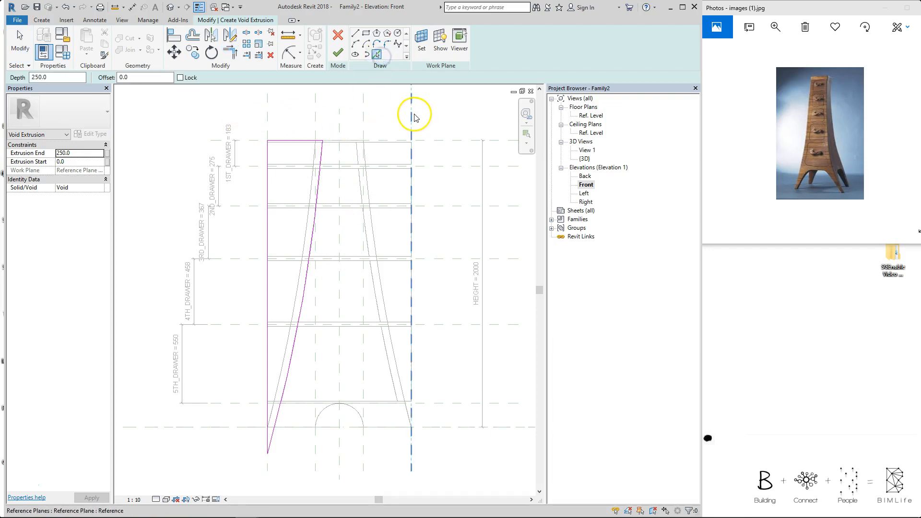
{"action": "left_click", "coordinate": [412, 113]}
{"action": "left_click", "coordinate": [456, 142]}
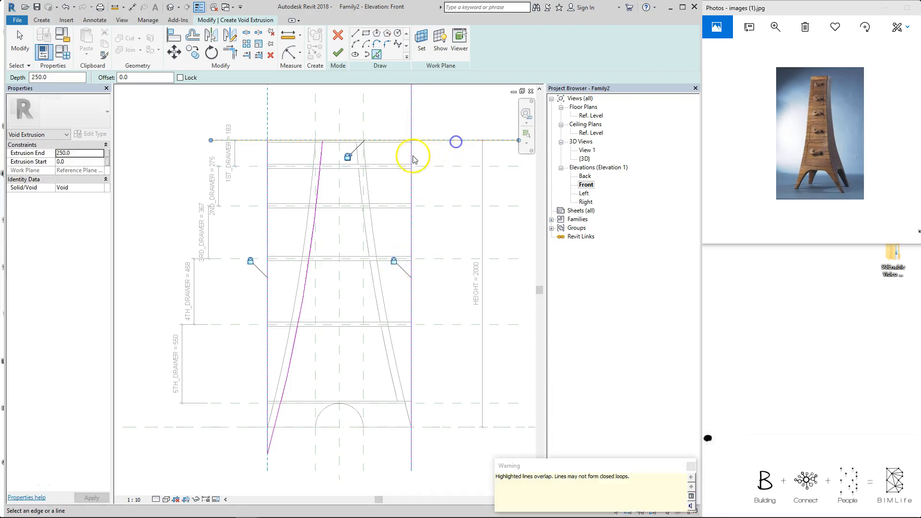
{"action": "left_click", "coordinate": [348, 157]}
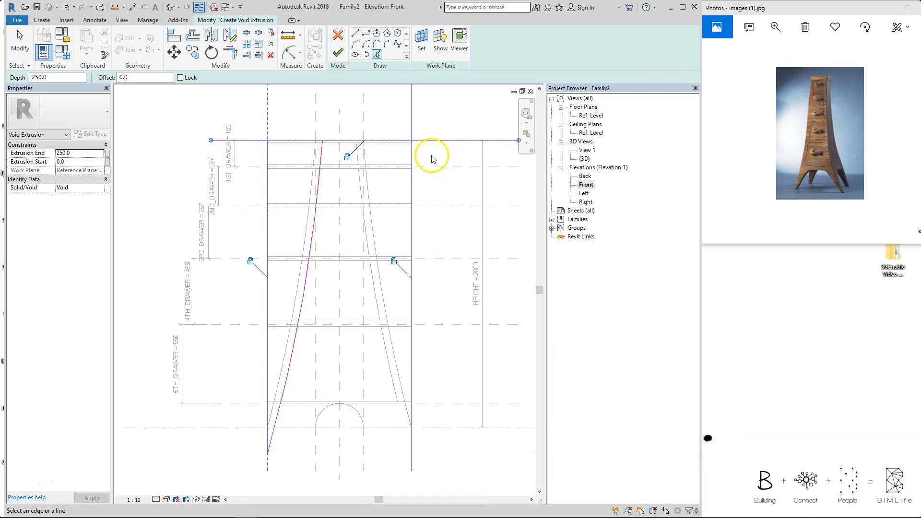
{"action": "left_click", "coordinate": [361, 160]}
{"action": "key", "text": "Escape"}
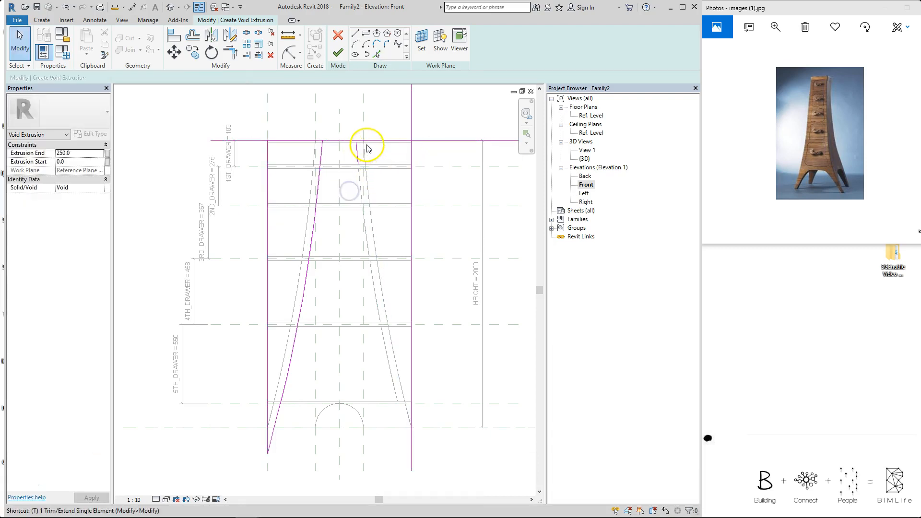
Trim the right-side lines into a second closed loop and finish the void extrusion with a depth of 250
{"action": "key", "text": "t"}
{"action": "key", "text": "r"}
{"action": "left_click", "coordinate": [411, 148]}
{"action": "left_click", "coordinate": [411, 185]}
{"action": "left_click", "coordinate": [359, 150]}
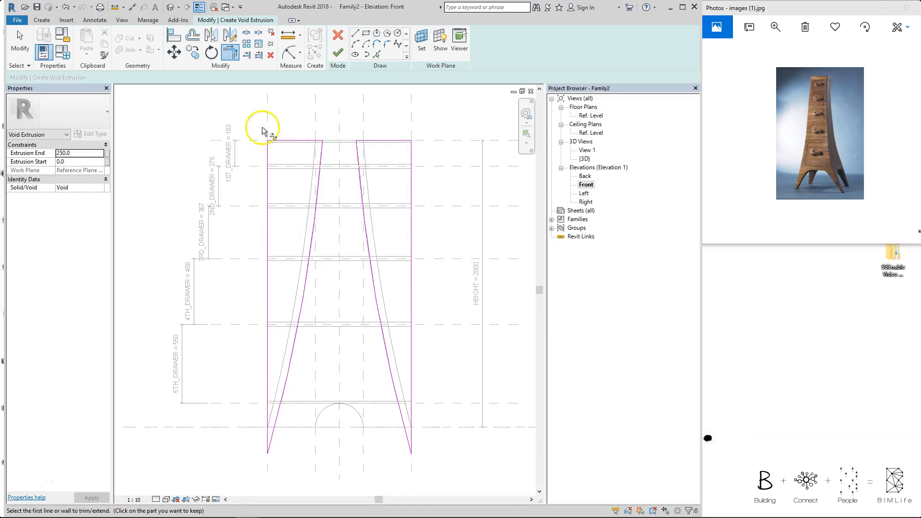
{"action": "left_click", "coordinate": [338, 54]}
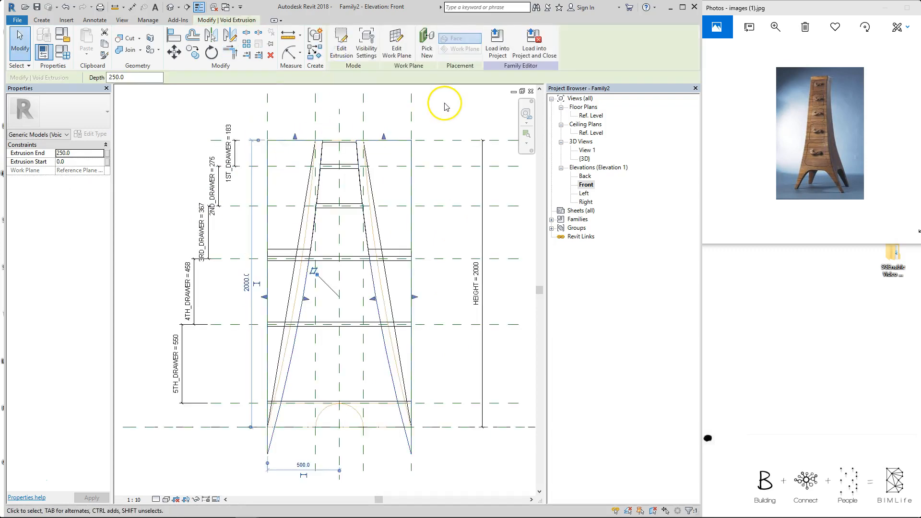
Examine in 3D how the new void extrusion cuts the cabinet body and the drawer fronts
{"action": "key", "text": "ctrl+Tab"}
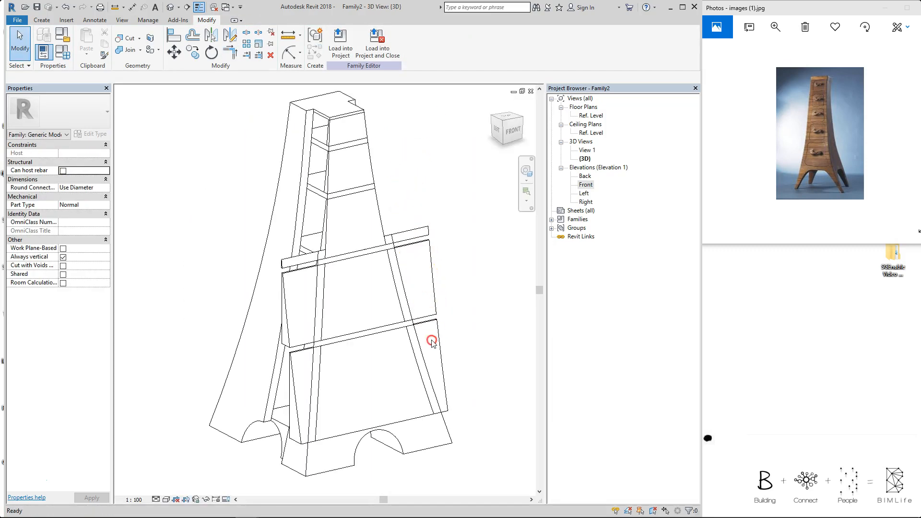
{"action": "middle_click_drag", "start_coordinate": [433, 331], "coordinate": [388, 283], "text": "shift"}
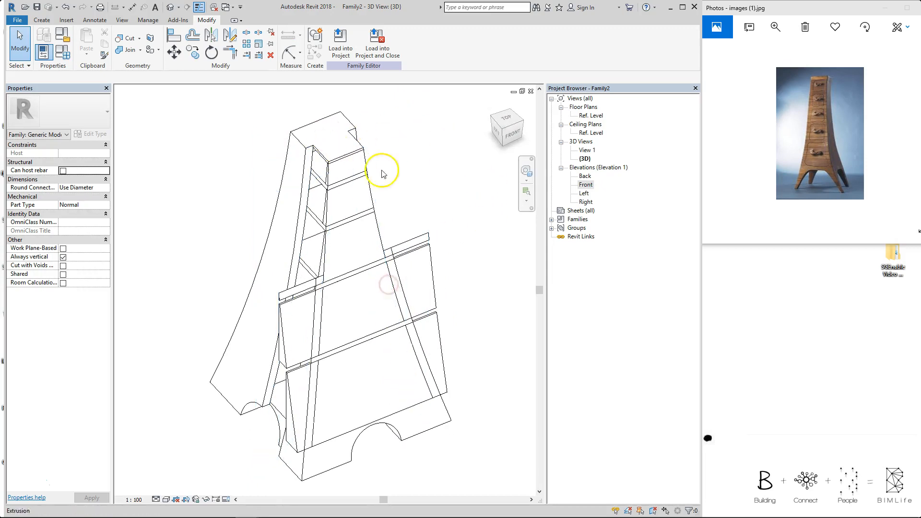
{"action": "scroll", "coordinate": [375, 251], "scroll_direction": "down", "scroll_amount": 1}
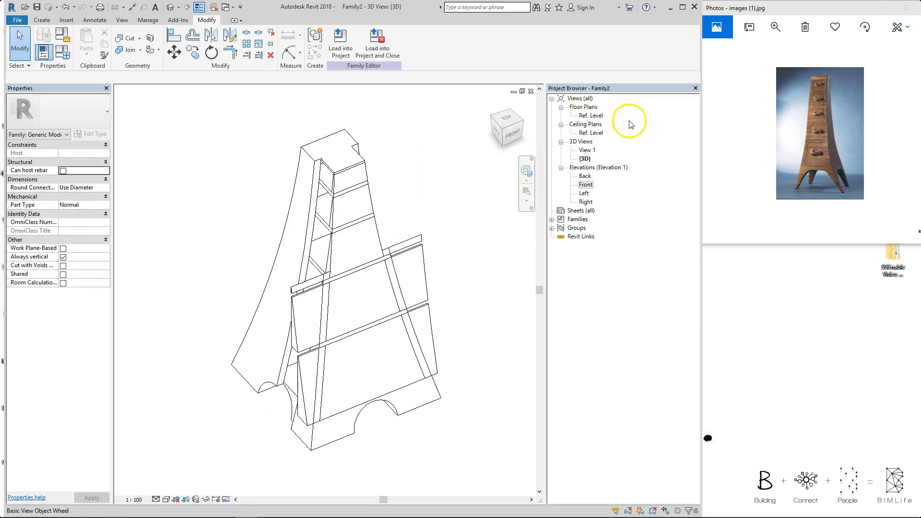
{"action": "middle_click_drag", "start_coordinate": [390, 220], "coordinate": [411, 208], "text": "shift"}
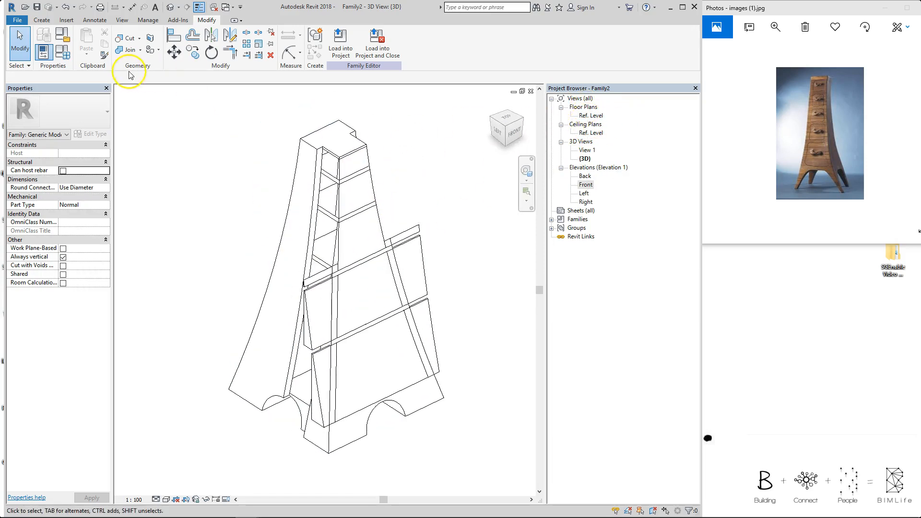
{"action": "left_click", "coordinate": [338, 161]}
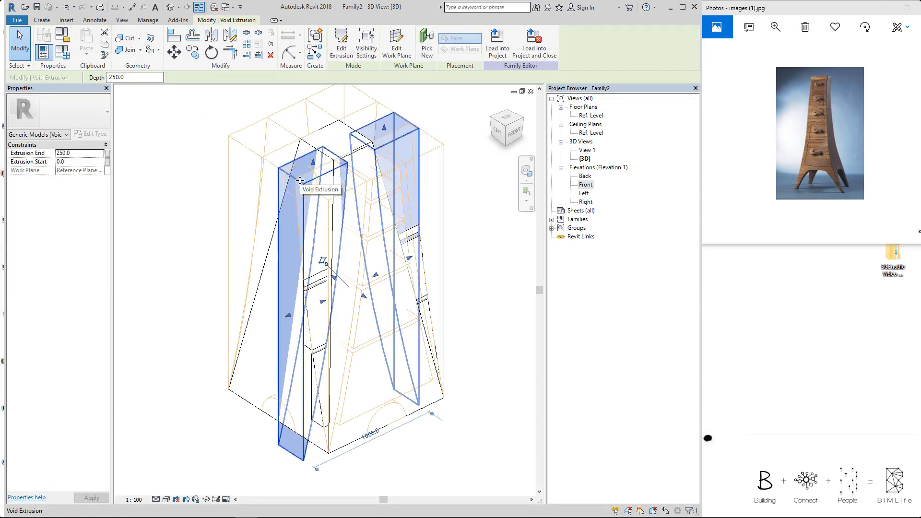
{"action": "left_click", "coordinate": [303, 142]}
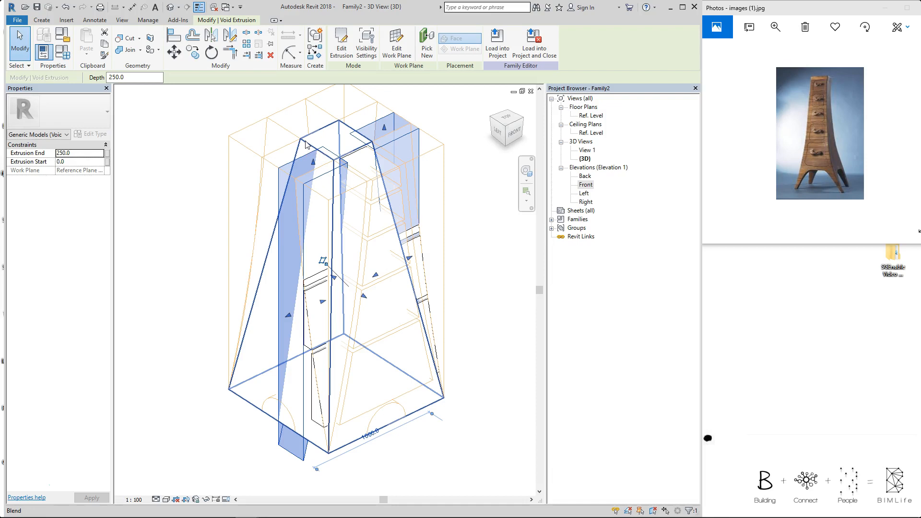
{"action": "left_click", "coordinate": [461, 173]}
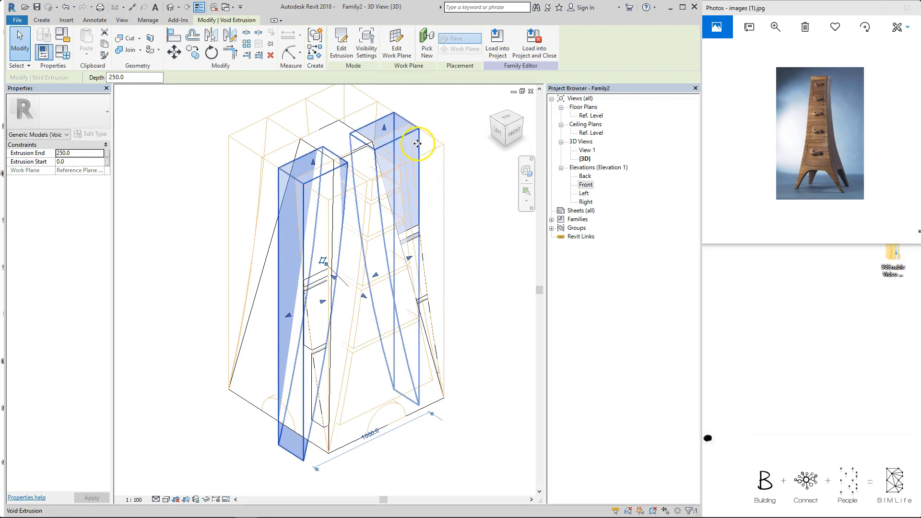
{"action": "left_click", "coordinate": [186, 110]}
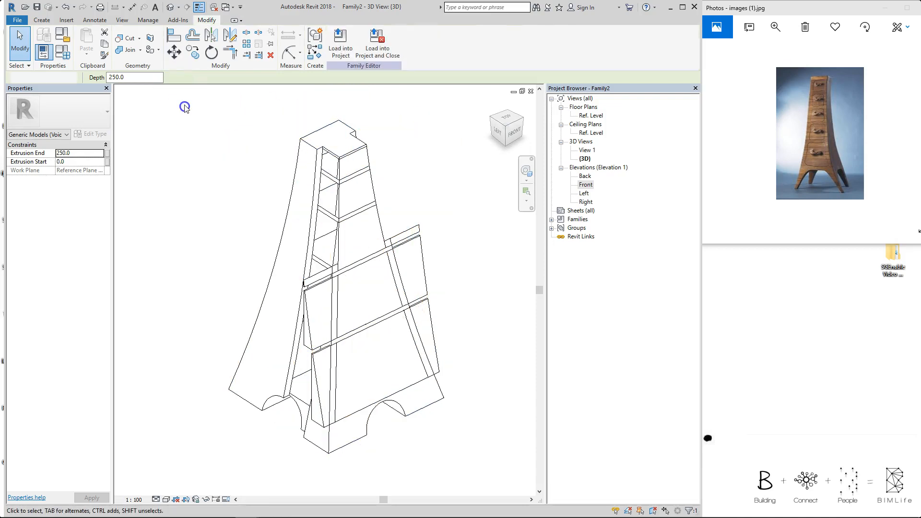
Uncut the cabinet body blend from the new void extrusion with Uncut Geometry
{"action": "left_click", "coordinate": [140, 40]}
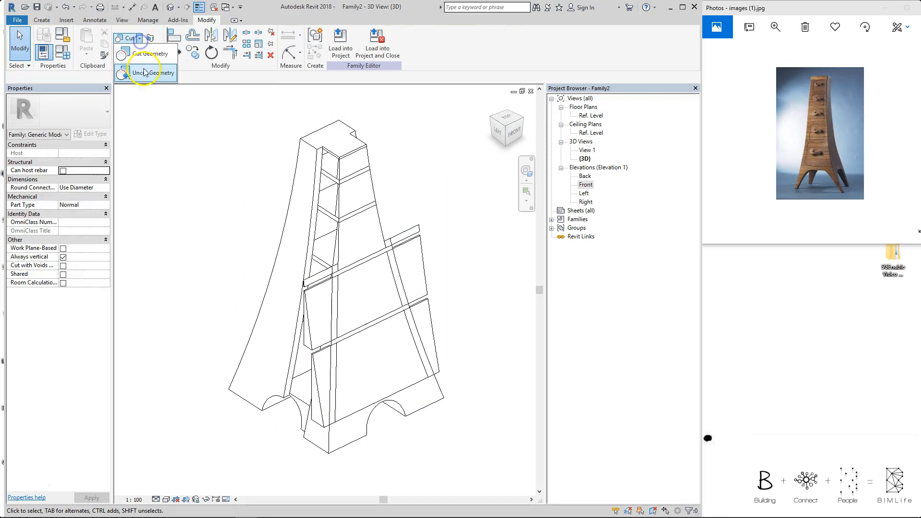
{"action": "left_click", "coordinate": [147, 74]}
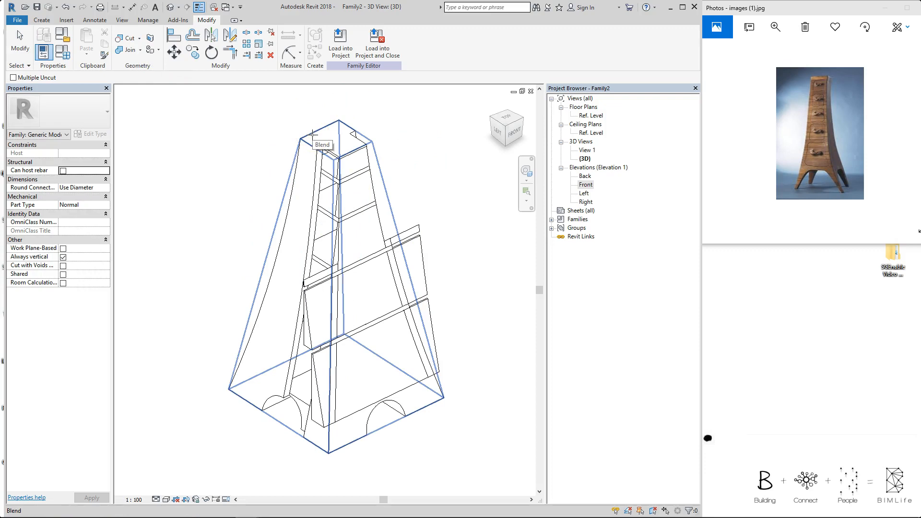
{"action": "left_click", "coordinate": [312, 134]}
{"action": "left_click", "coordinate": [335, 168]}
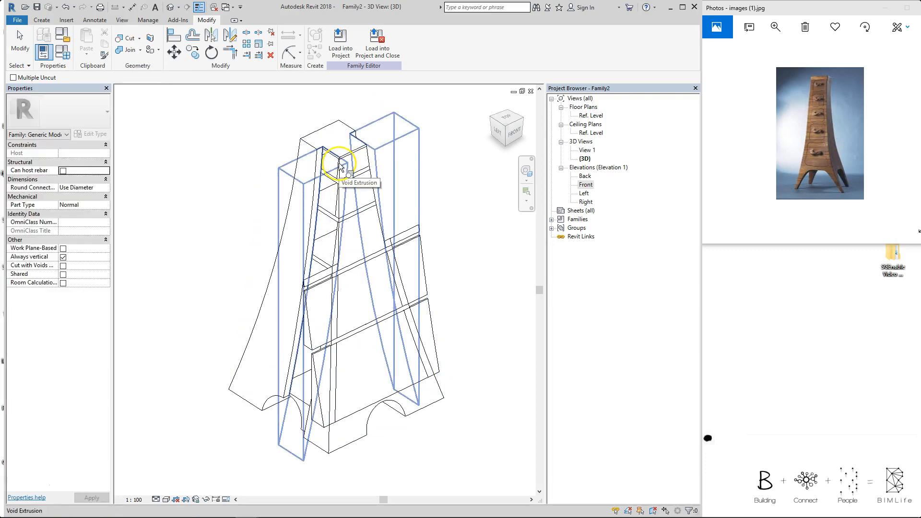
{"action": "left_click", "coordinate": [343, 166]}
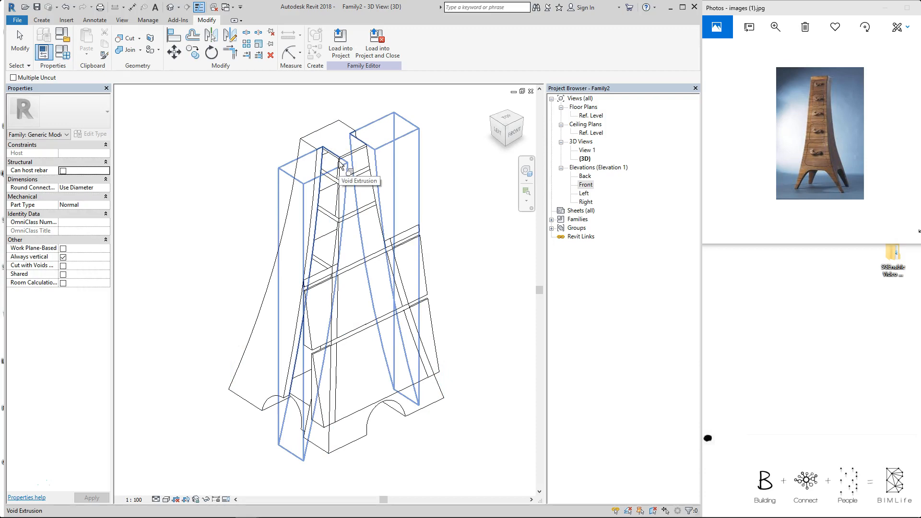
{"action": "left_click", "coordinate": [340, 164]}
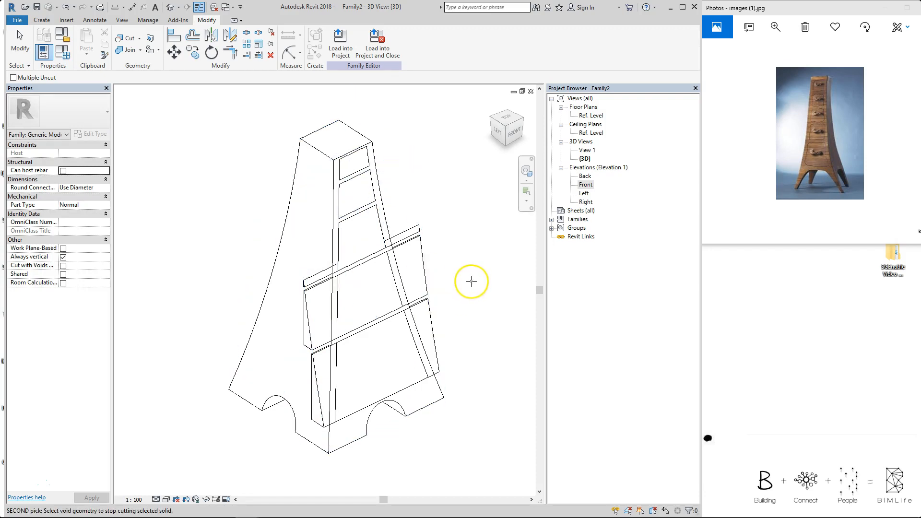
{"action": "key", "text": "Escape"}
{"action": "key", "text": "Escape"}
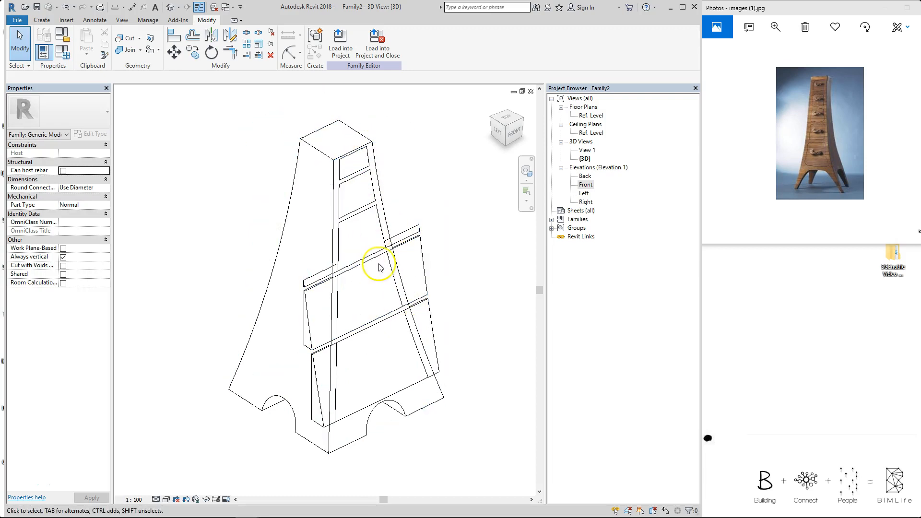
In the Left elevation, stretch the new void extrusion toward the chest's front face to a depth of about 364
{"action": "double_click", "coordinate": [584, 193]}
{"action": "scroll", "coordinate": [438, 225], "scroll_direction": "down", "scroll_amount": 2}
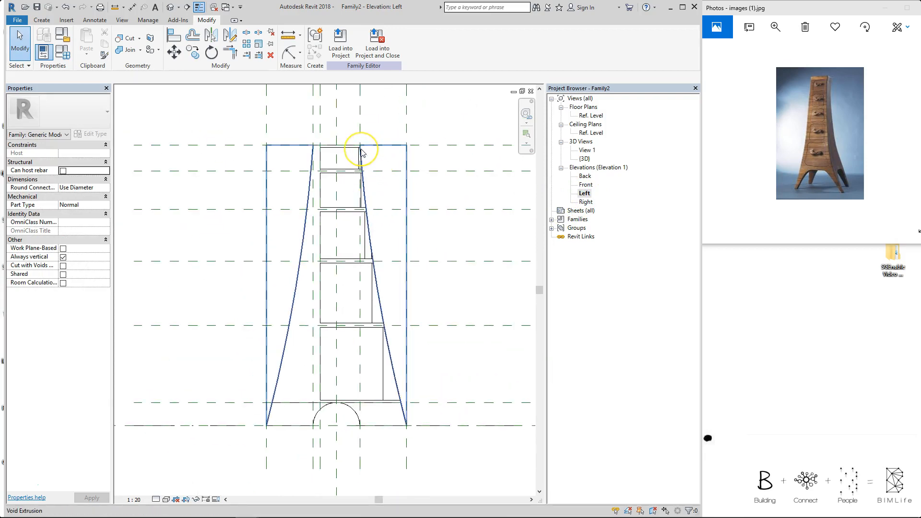
{"action": "left_click", "coordinate": [361, 151]}
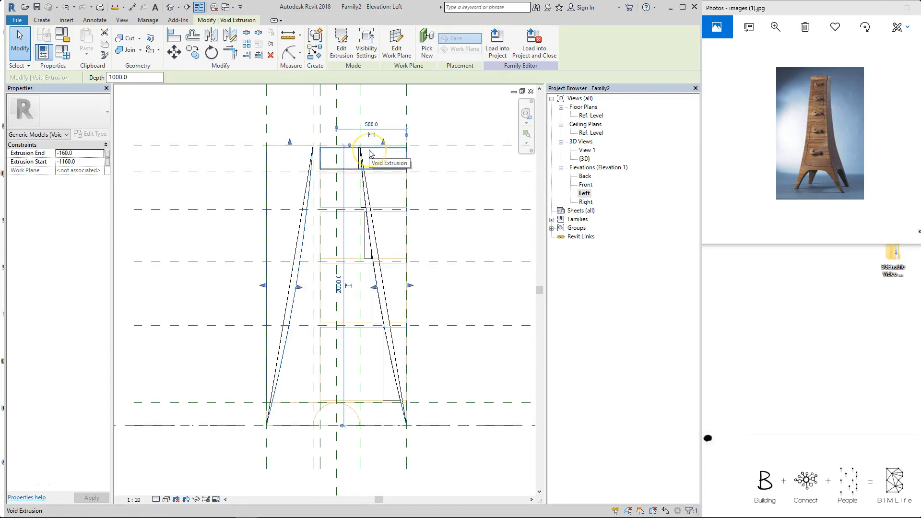
{"action": "left_click", "coordinate": [407, 155]}
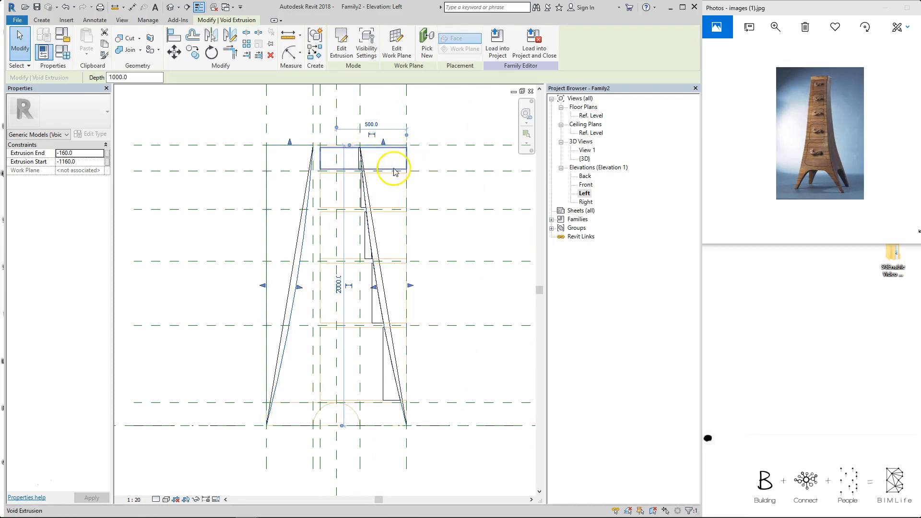
{"action": "left_click", "coordinate": [369, 182]}
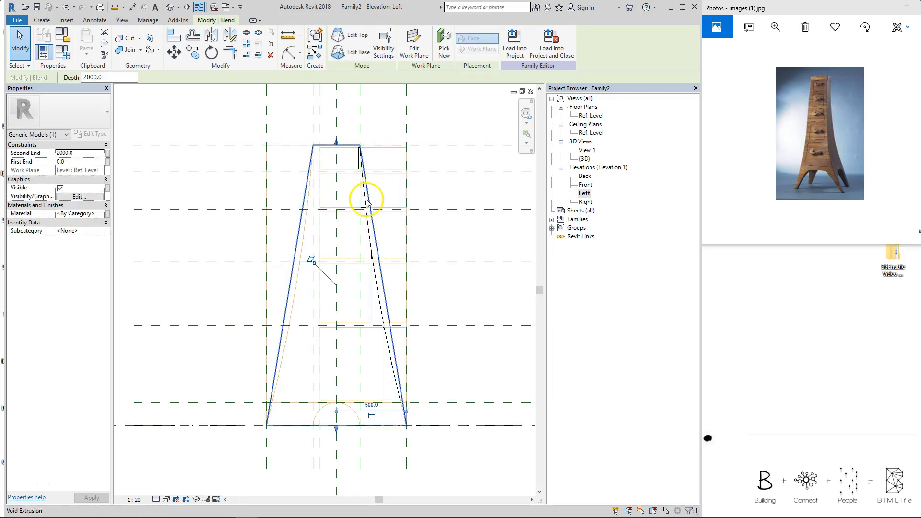
{"action": "left_click", "coordinate": [364, 199]}
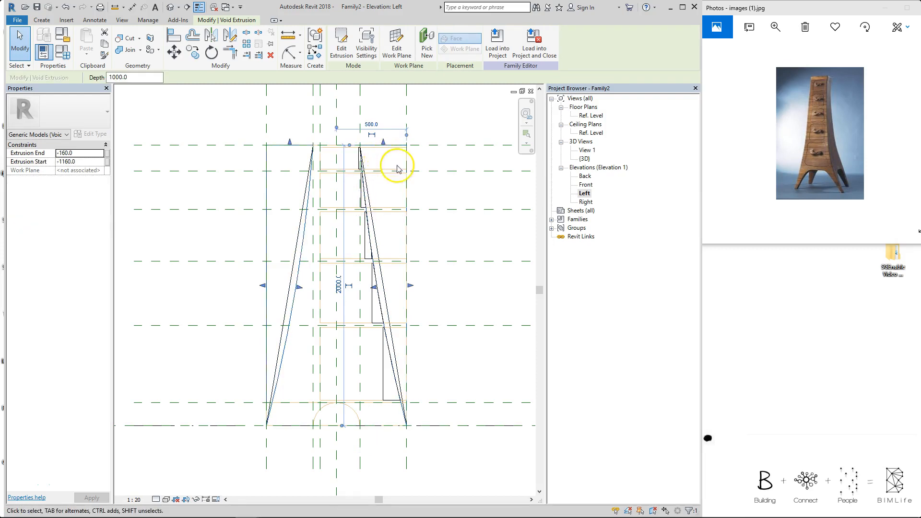
{"action": "left_click", "coordinate": [376, 245]}
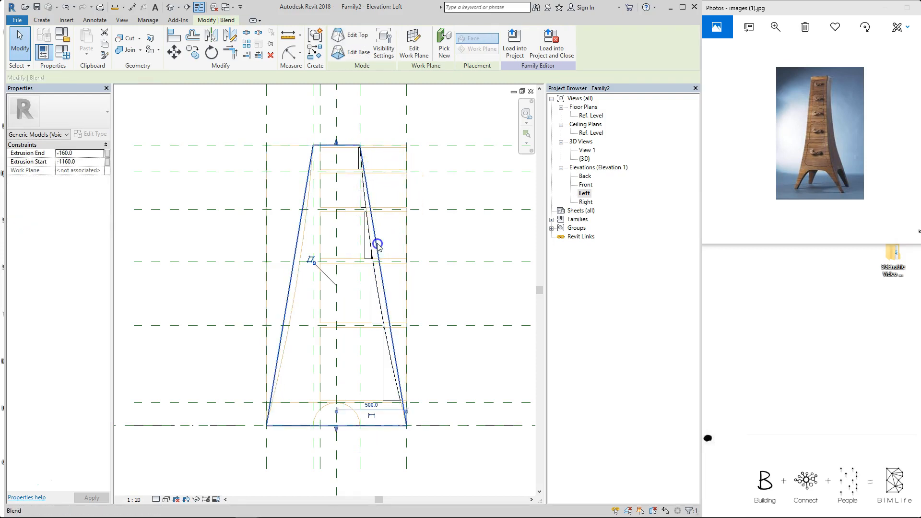
{"action": "key", "text": "Tab"}
{"action": "key", "text": "Tab"}
{"action": "key", "text": "Tab"}
{"action": "key", "text": "Tab"}
{"action": "key", "text": "Tab"}
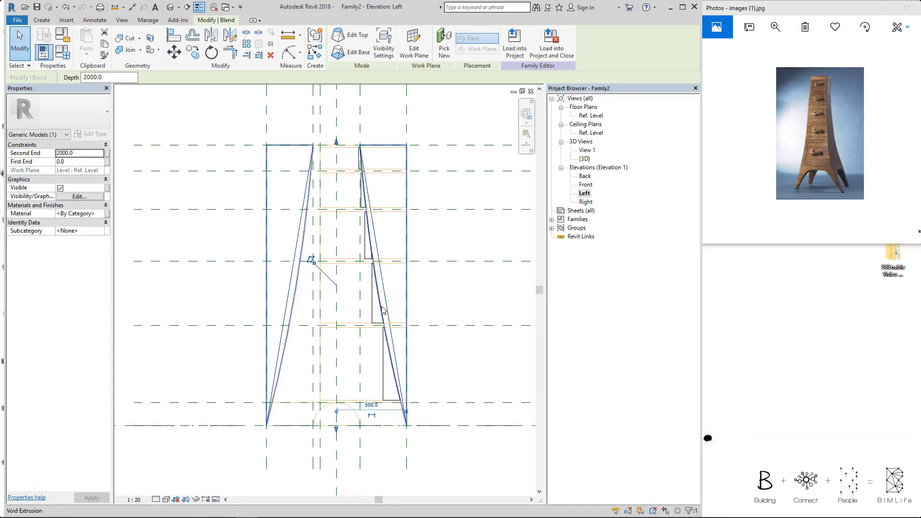
{"action": "left_click", "coordinate": [370, 239]}
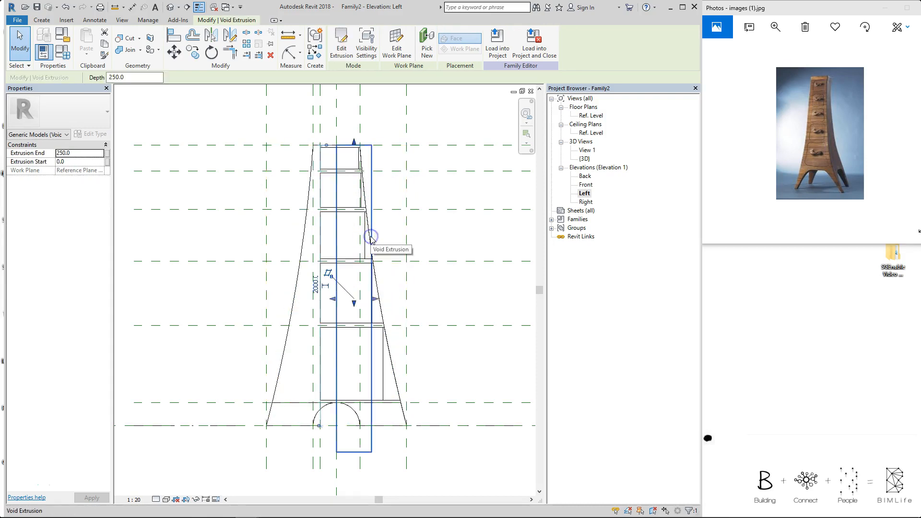
{"action": "mouse_move", "coordinate": [375, 300]}
{"action": "left_mouse_down"}
{"action": "mouse_move", "coordinate": [391, 292]}
{"action": "mouse_move", "coordinate": [439, 302]}
{"action": "mouse_move", "coordinate": [389, 291]}
{"action": "left_mouse_up"}
{"action": "left_click", "coordinate": [447, 297]}
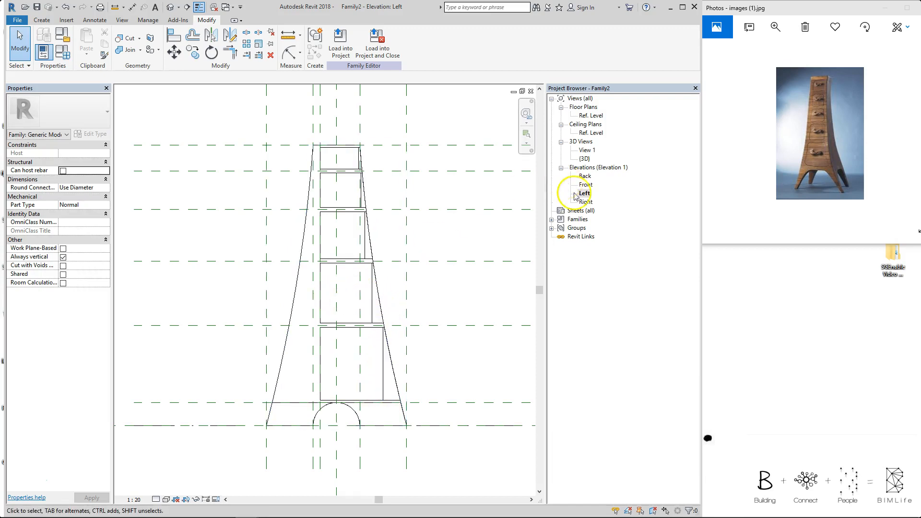
Stretch both ends of the new void extrusion to the outer reference planes in the Left elevation, giving extrusion end 500 and start -500
{"action": "left_click", "coordinate": [586, 185]}
{"action": "double_click", "coordinate": [588, 185]}
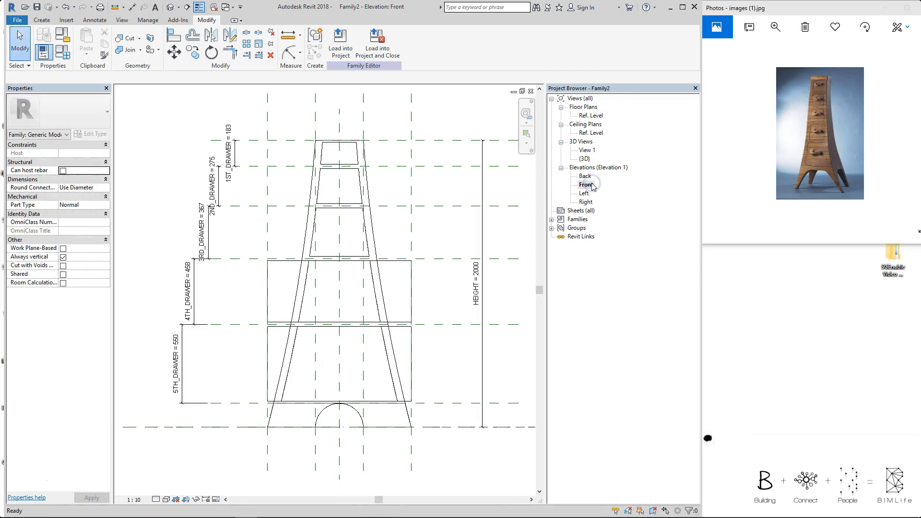
{"action": "double_click", "coordinate": [585, 193]}
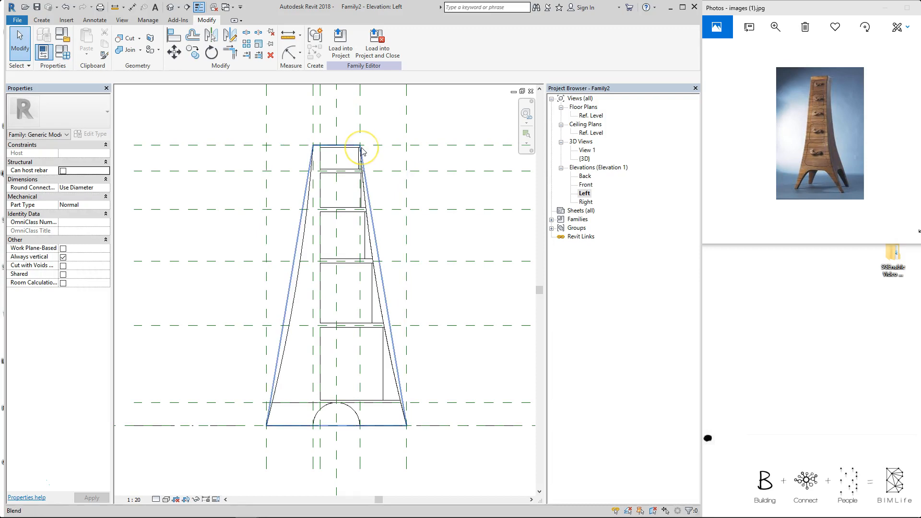
{"action": "key", "text": "Tab"}
{"action": "key", "text": "Tab"}
{"action": "key", "text": "Tab"}
{"action": "key", "text": "Tab"}
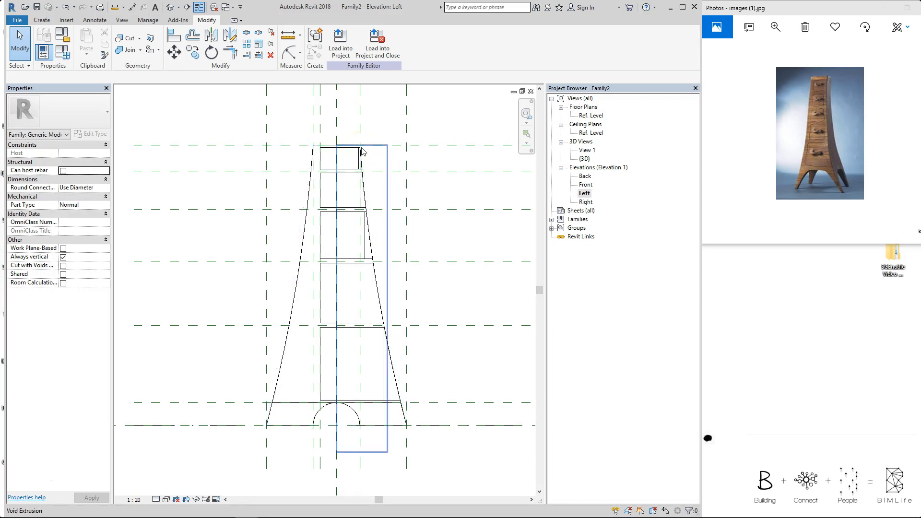
{"action": "key", "text": "Tab"}
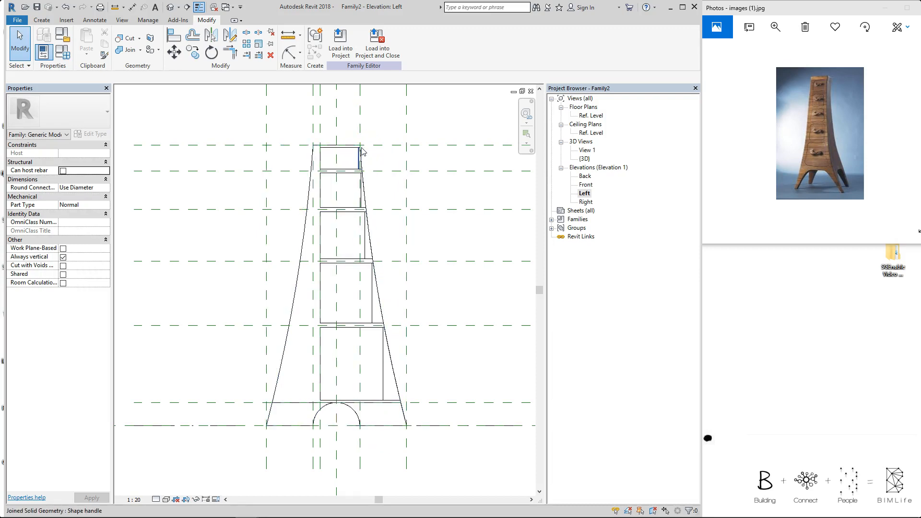
{"action": "key", "text": "Tab"}
{"action": "key", "text": "Tab"}
{"action": "key", "text": "Tab"}
{"action": "key", "text": "Tab"}
{"action": "key", "text": "Tab"}
{"action": "key", "text": "Tab"}
{"action": "key", "text": "Tab"}
{"action": "left_click", "coordinate": [361, 154]}
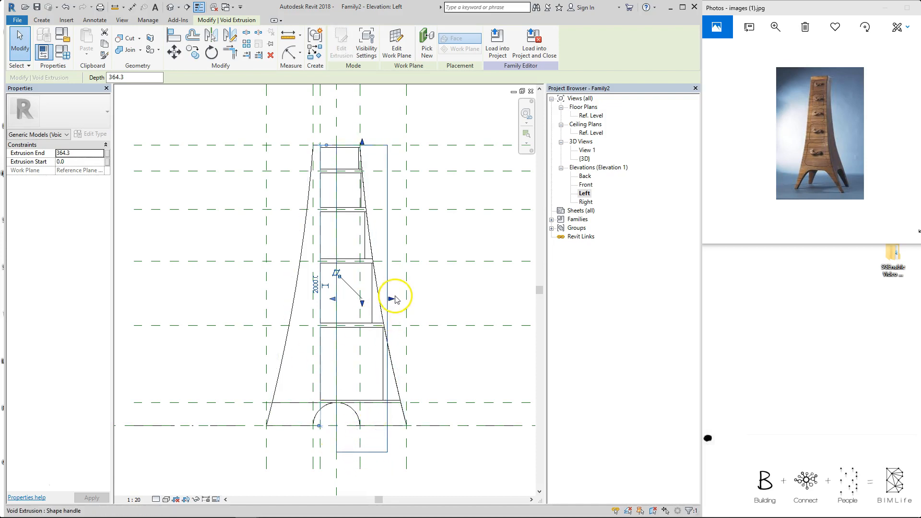
{"action": "left_click_drag", "start_coordinate": [392, 299], "coordinate": [406, 299]}
{"action": "left_click_drag", "start_coordinate": [333, 298], "coordinate": [266, 291]}
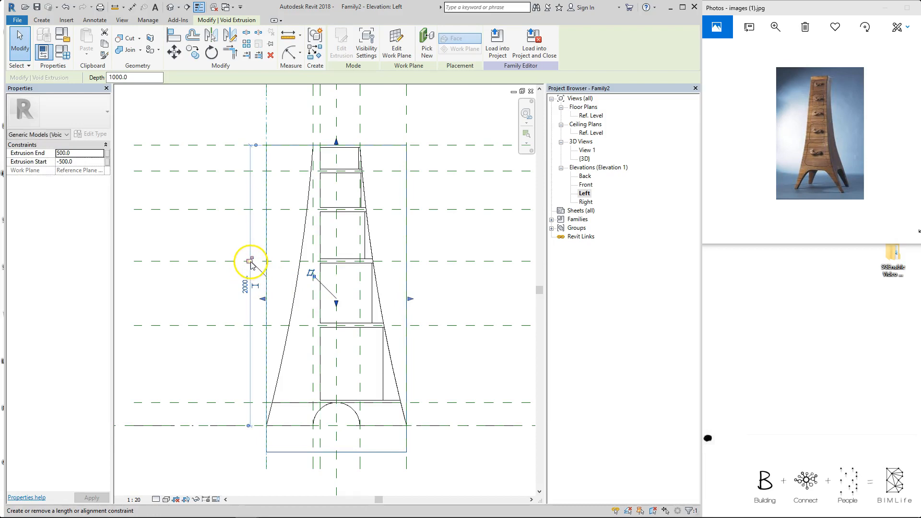
{"action": "left_click", "coordinate": [202, 218]}
In the 3D view, cut the fourth drawer front with the widened void extrusion using Cut Geometry
{"action": "key", "text": "ctrl+Tab"}
{"action": "middle_click_drag", "start_coordinate": [312, 375], "coordinate": [492, 344], "text": "shift"}
{"action": "middle_click_drag", "start_coordinate": [485, 423], "coordinate": [224, 432], "text": "shift"}
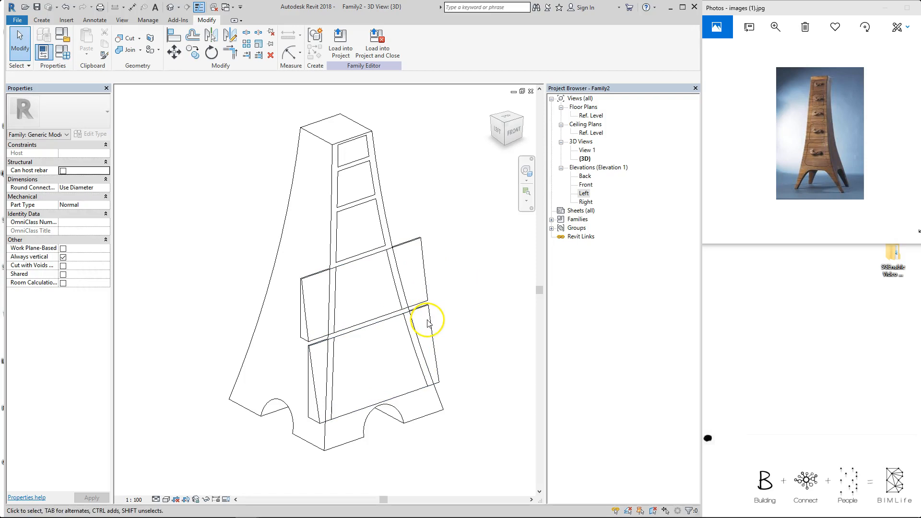
{"action": "left_click", "coordinate": [128, 39]}
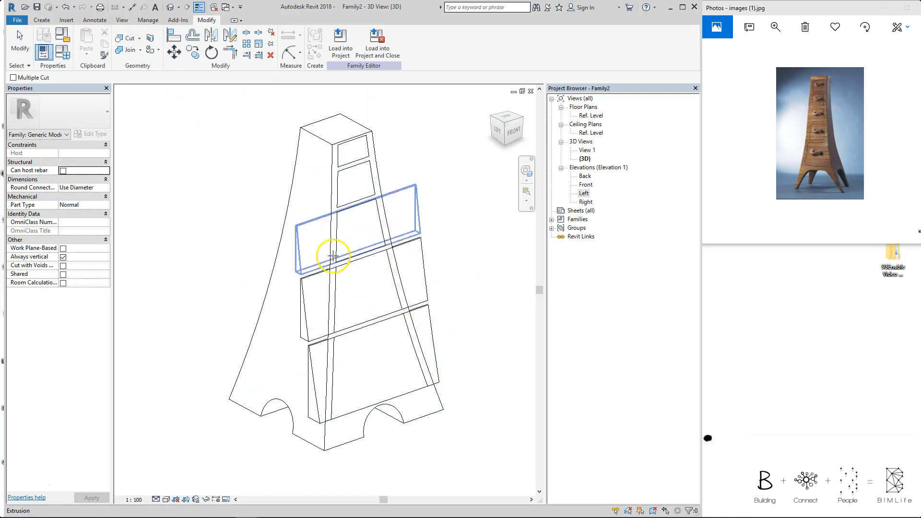
{"action": "left_click", "coordinate": [331, 253]}
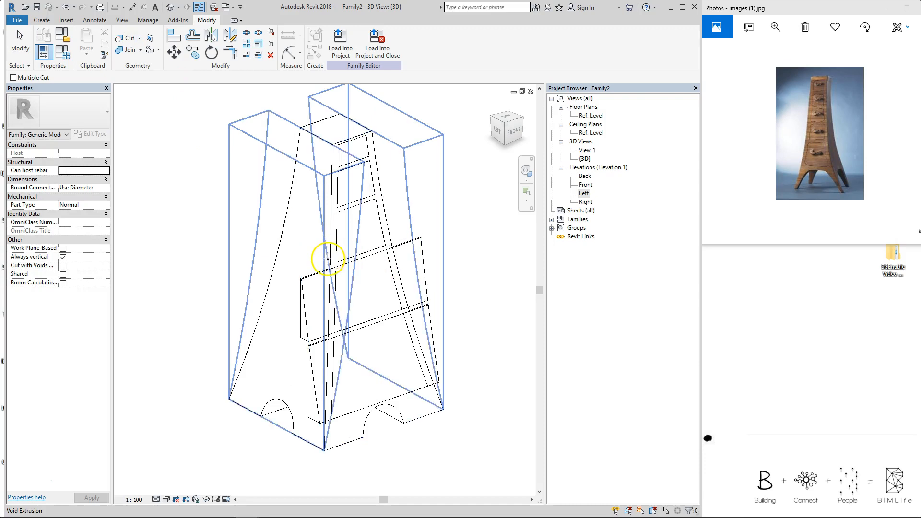
{"action": "left_click", "coordinate": [325, 419]}
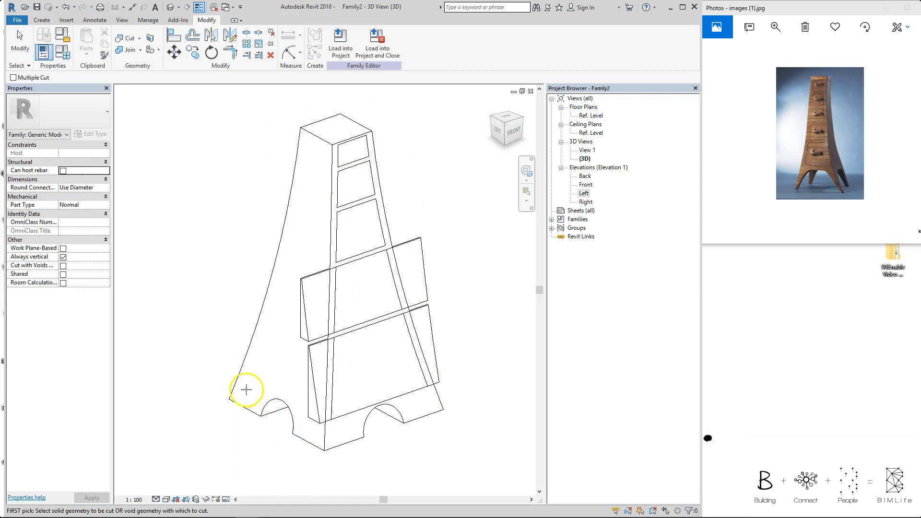
{"action": "left_click", "coordinate": [315, 277]}
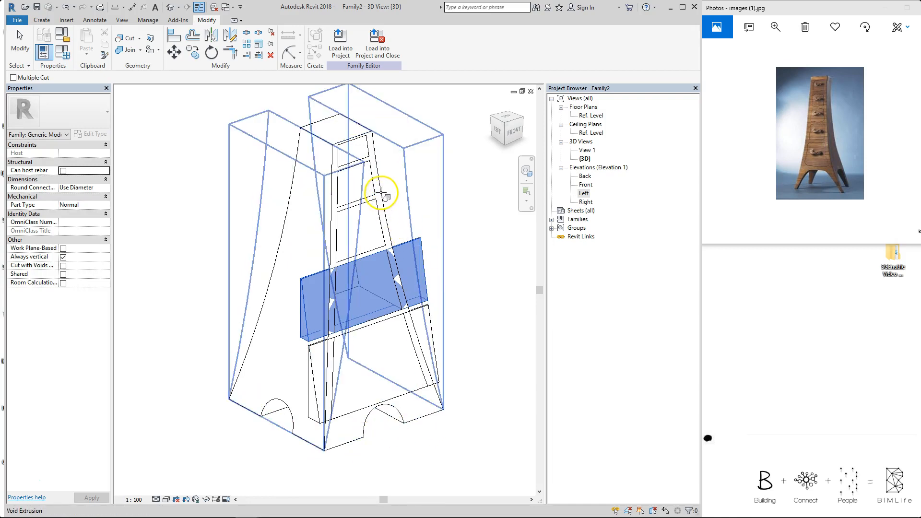
{"action": "left_click", "coordinate": [337, 205]}
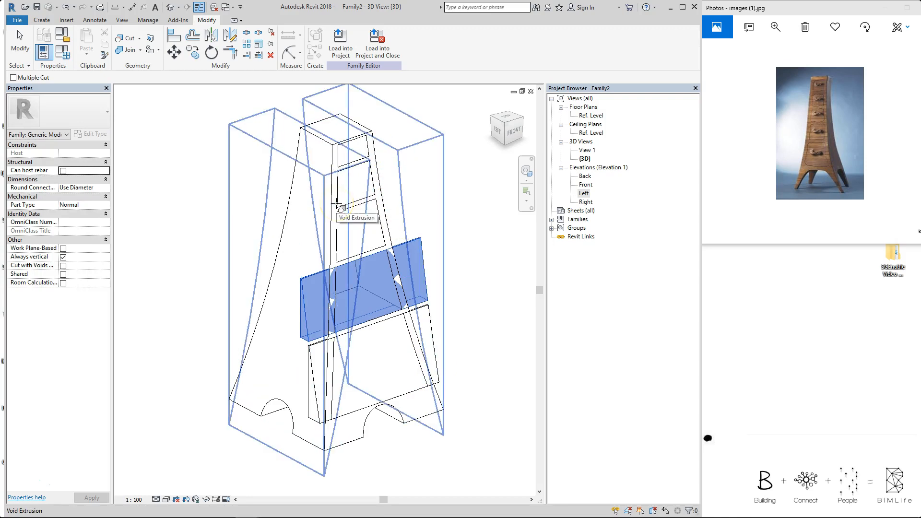
{"action": "left_click", "coordinate": [336, 205]}
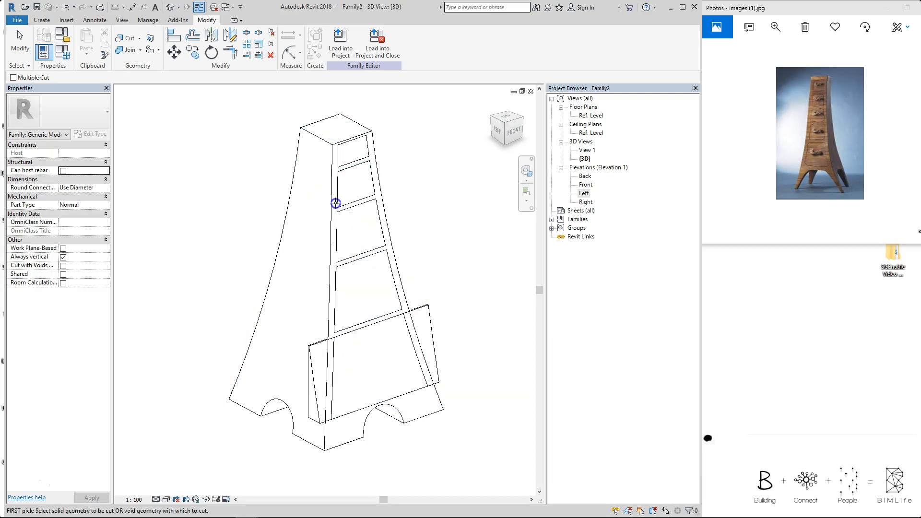
Cut the fifth, lowest drawer front with the same void extrusion and end the Cut command
{"action": "left_click", "coordinate": [388, 219]}
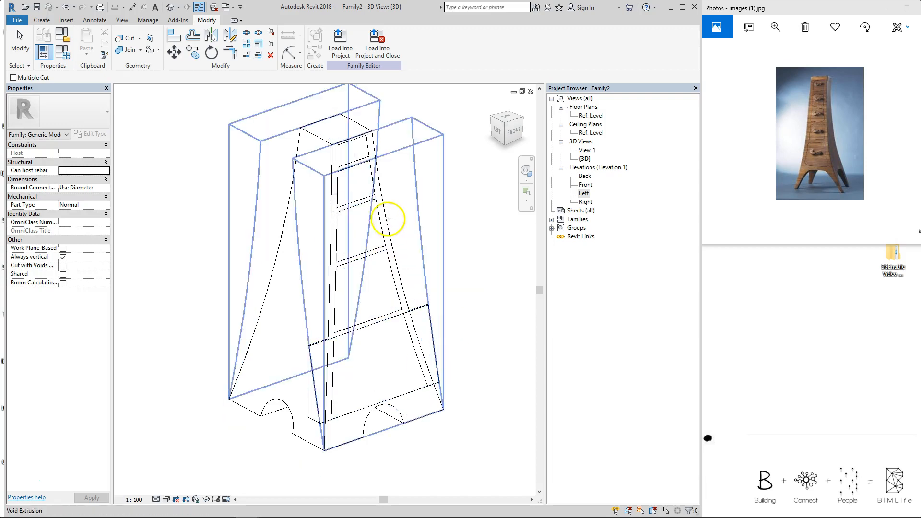
{"action": "left_click", "coordinate": [430, 307]}
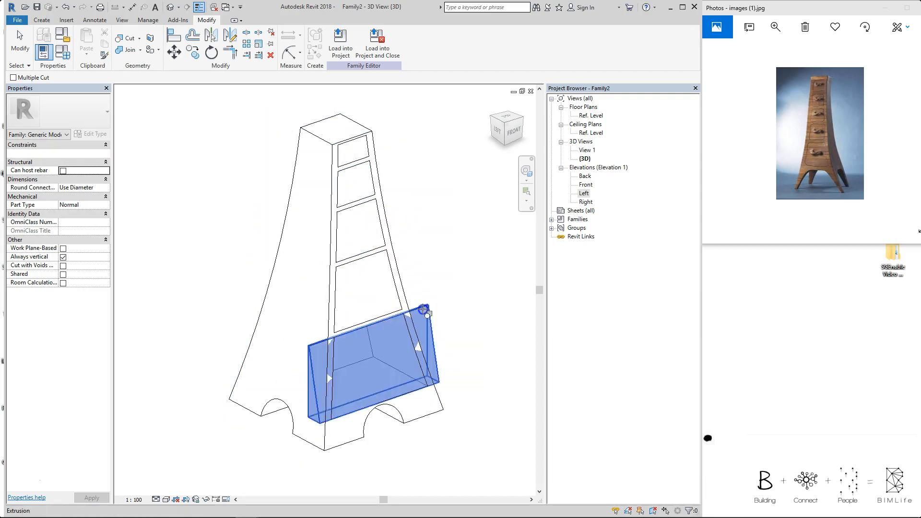
{"action": "left_click", "coordinate": [339, 201]}
{"action": "key", "text": "Escape"}
Examine the five trimmed drawer fronts in 3D against the cabinet's curved sides
{"action": "scroll", "coordinate": [432, 258], "scroll_direction": "down", "scroll_amount": 2}
{"action": "middle_click_drag", "start_coordinate": [430, 287], "coordinate": [409, 301], "text": "shift"}
{"action": "scroll", "coordinate": [390, 204], "scroll_direction": "up", "scroll_amount": 3}
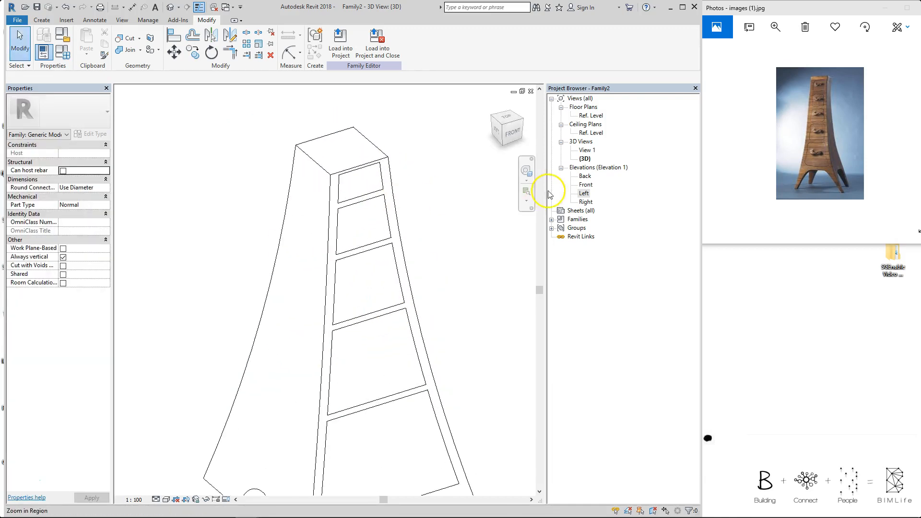
{"action": "middle_click_drag", "start_coordinate": [380, 261], "coordinate": [347, 286], "text": "shift"}
{"action": "scroll", "coordinate": [412, 218], "scroll_direction": "down", "scroll_amount": 2}
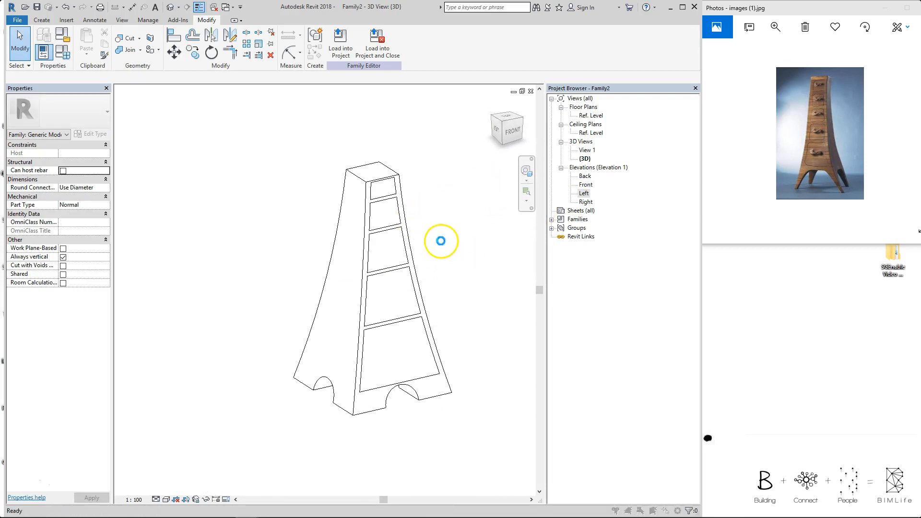
{"action": "left_click", "coordinate": [413, 289]}
{"action": "mouse_move", "coordinate": [432, 289]}
{"action": "middle_mouse_down", "text": "shift"}
{"action": "mouse_move", "coordinate": [476, 302]}
{"action": "mouse_move", "coordinate": [408, 340]}
{"action": "mouse_move", "coordinate": [329, 350]}
{"action": "mouse_move", "coordinate": [409, 366]}
{"action": "mouse_move", "coordinate": [496, 261]}
{"action": "mouse_move", "coordinate": [434, 294]}
{"action": "middle_mouse_up", "text": "shift"}
Undo the last change to the gaps around the drawer fronts in the 3D view
{"action": "key", "text": "ctrl+z"}
{"action": "mouse_move", "coordinate": [335, 355]}
{"action": "middle_mouse_down", "text": "shift"}
{"action": "mouse_move", "coordinate": [406, 352]}
{"action": "mouse_move", "coordinate": [355, 353]}
{"action": "middle_mouse_up", "text": "shift"}
{"action": "middle_click_drag", "start_coordinate": [475, 232], "coordinate": [415, 224]}
{"action": "middle_click_drag", "start_coordinate": [462, 248], "coordinate": [425, 254], "text": "shift"}
{"action": "key", "text": "f"}
{"action": "key", "text": "t"}
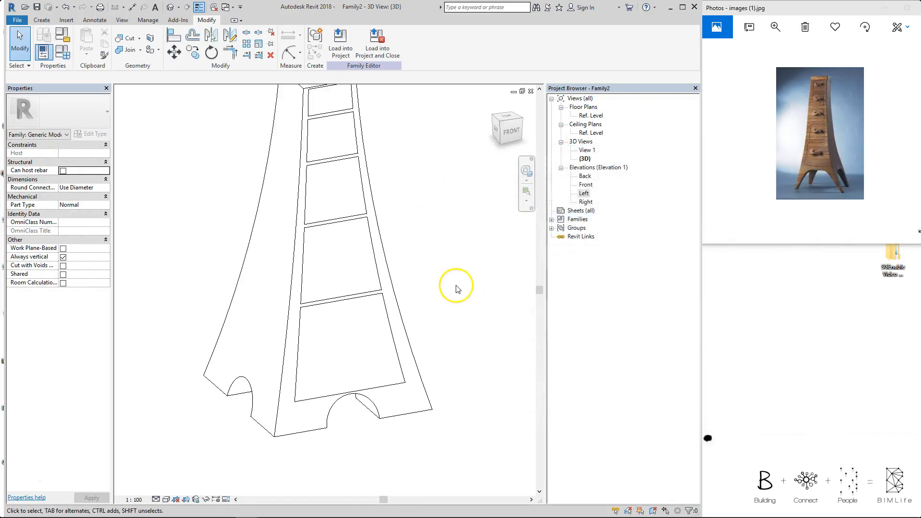
{"action": "scroll", "coordinate": [451, 241], "scroll_direction": "down", "scroll_amount": 3}
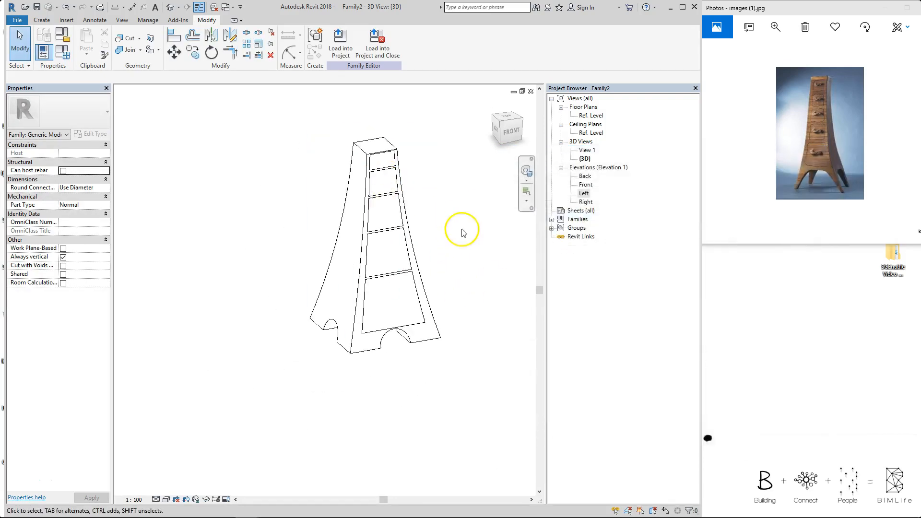
{"action": "key", "text": "ctrl+z"}
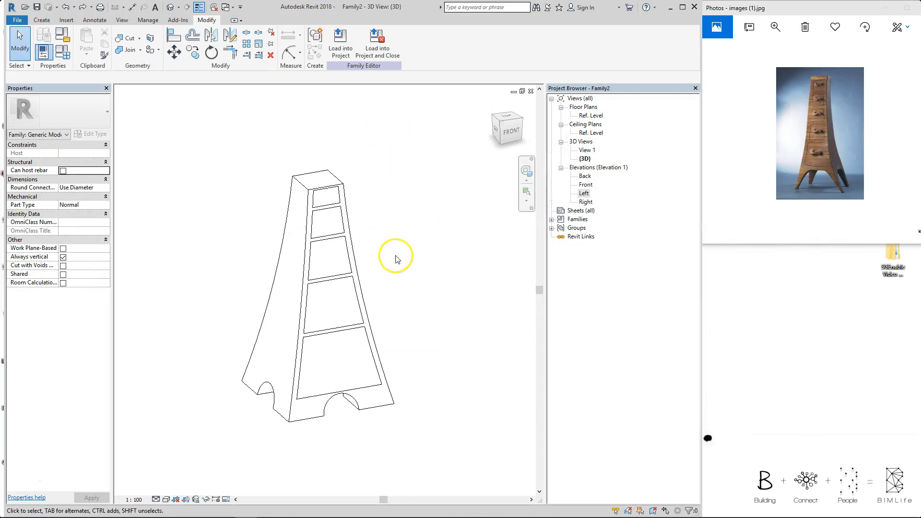
{"action": "middle_click_drag", "start_coordinate": [418, 250], "coordinate": [459, 232]}
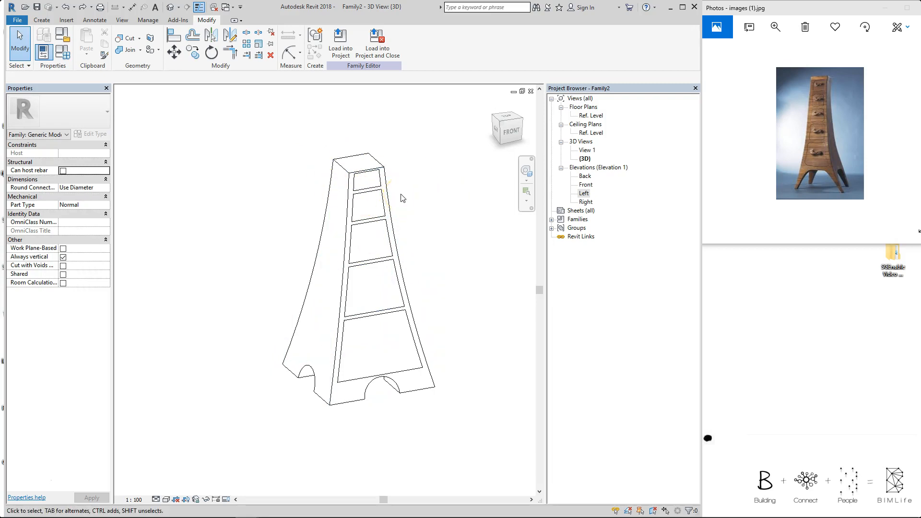
In the Left elevation, start a solid extrusion and pick the cabinet's curved front edge as a sketch line
{"action": "double_click", "coordinate": [585, 193]}
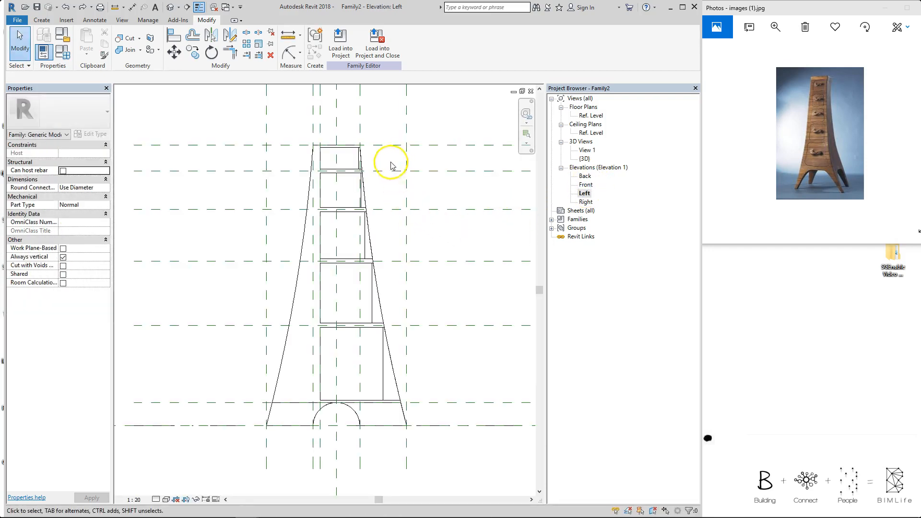
{"action": "middle_click_drag", "start_coordinate": [391, 166], "coordinate": [364, 159]}
{"action": "scroll", "coordinate": [375, 152], "scroll_direction": "up", "scroll_amount": 1}
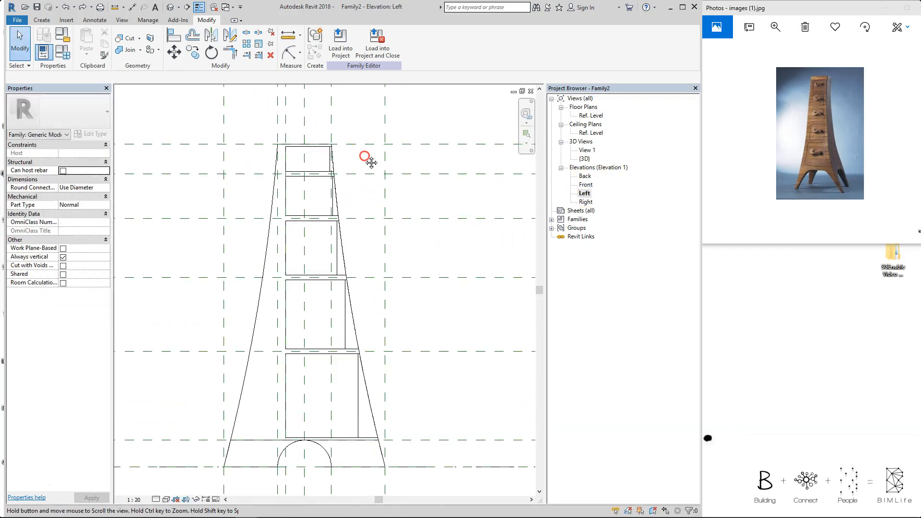
{"action": "left_click", "coordinate": [46, 22]}
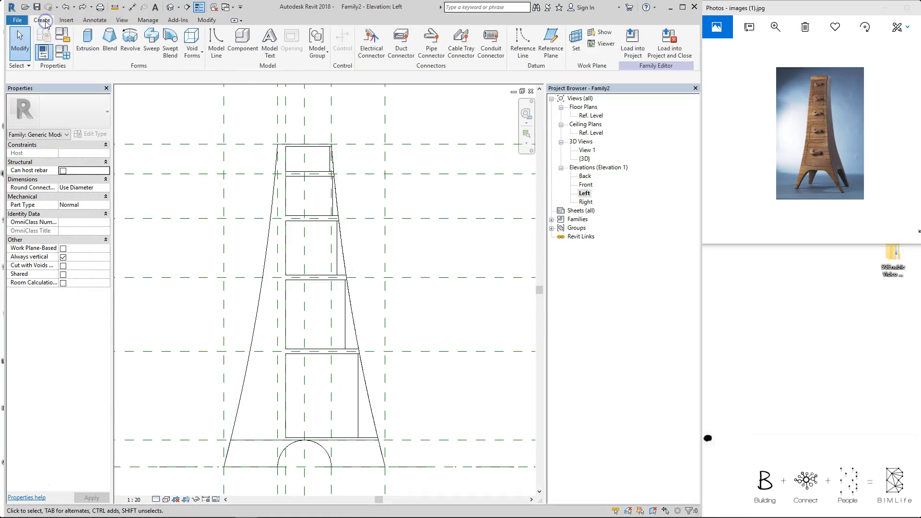
{"action": "left_click", "coordinate": [94, 47]}
{"action": "scroll", "coordinate": [350, 152], "scroll_direction": "down", "scroll_amount": 2}
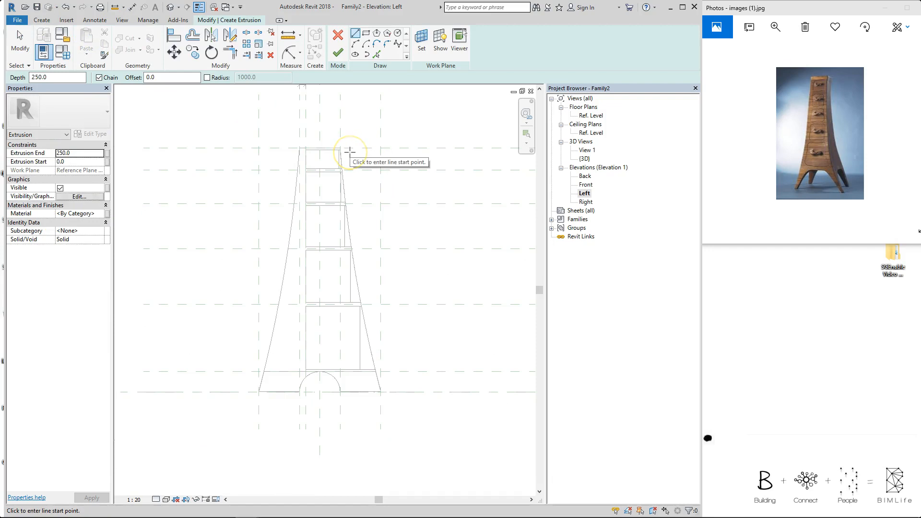
{"action": "scroll", "coordinate": [350, 152], "scroll_direction": "up", "scroll_amount": 2}
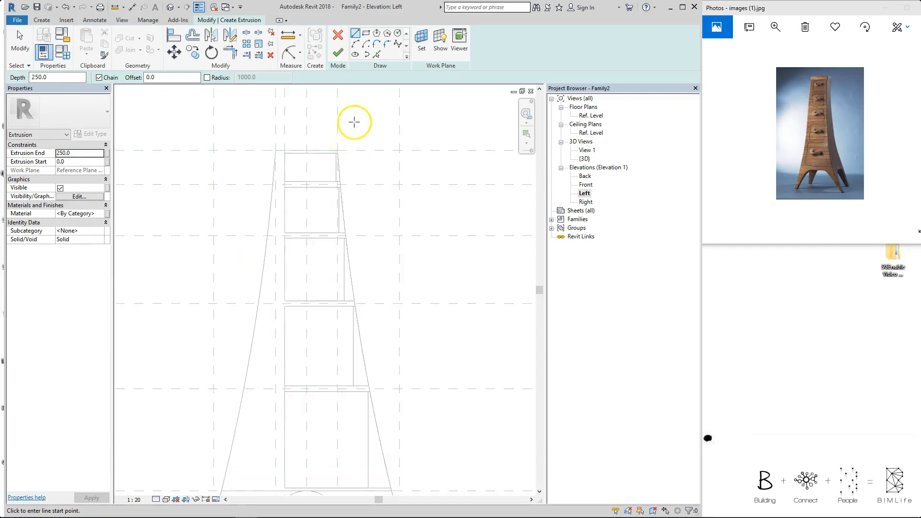
{"action": "left_click", "coordinate": [377, 55]}
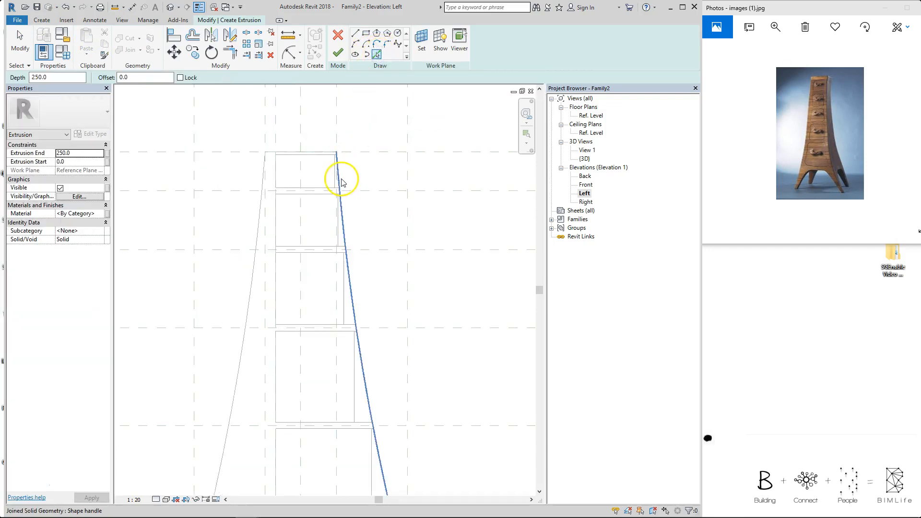
{"action": "left_click", "coordinate": [341, 309]}
{"action": "scroll", "coordinate": [370, 176], "scroll_direction": "up", "scroll_amount": 1}
{"action": "key", "text": "Escape"}
Sketch a handle outline about 60 mm deep and 50 mm high against the curved edge at the lowest drawer
{"action": "left_click", "coordinate": [355, 33]}
{"action": "scroll", "coordinate": [343, 164], "scroll_direction": "up", "scroll_amount": 2}
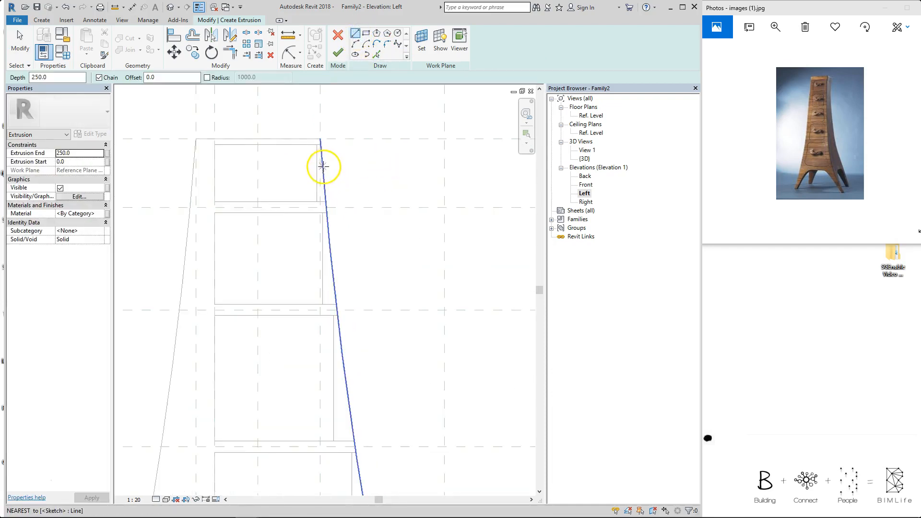
{"action": "scroll", "coordinate": [363, 277], "scroll_direction": "down", "scroll_amount": 2}
{"action": "middle_click_drag", "start_coordinate": [414, 382], "coordinate": [330, 186]}
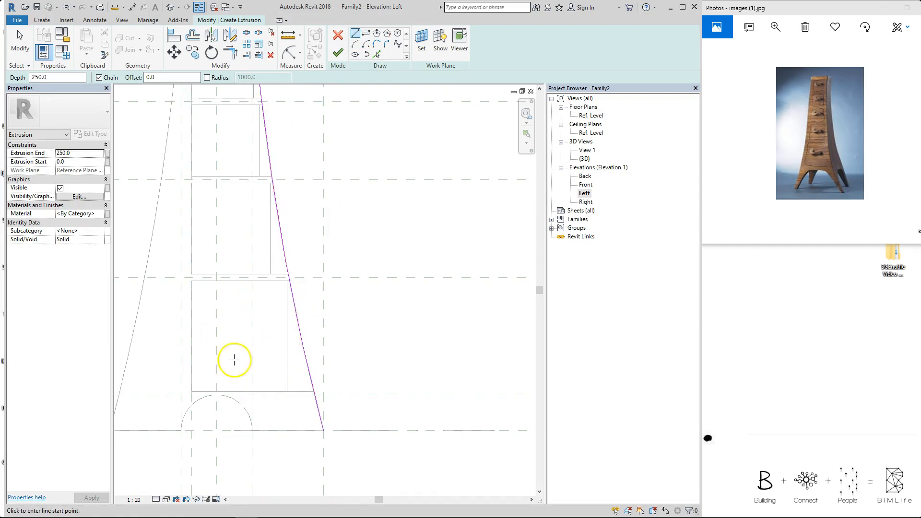
{"action": "middle_click_drag", "start_coordinate": [352, 300], "coordinate": [430, 262]}
{"action": "scroll", "coordinate": [376, 278], "scroll_direction": "up", "scroll_amount": 1}
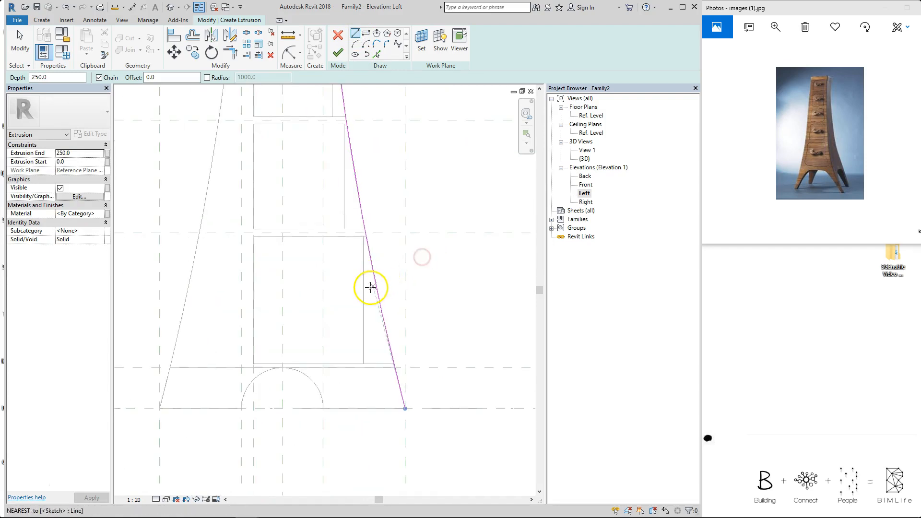
{"action": "left_click", "coordinate": [378, 286]}
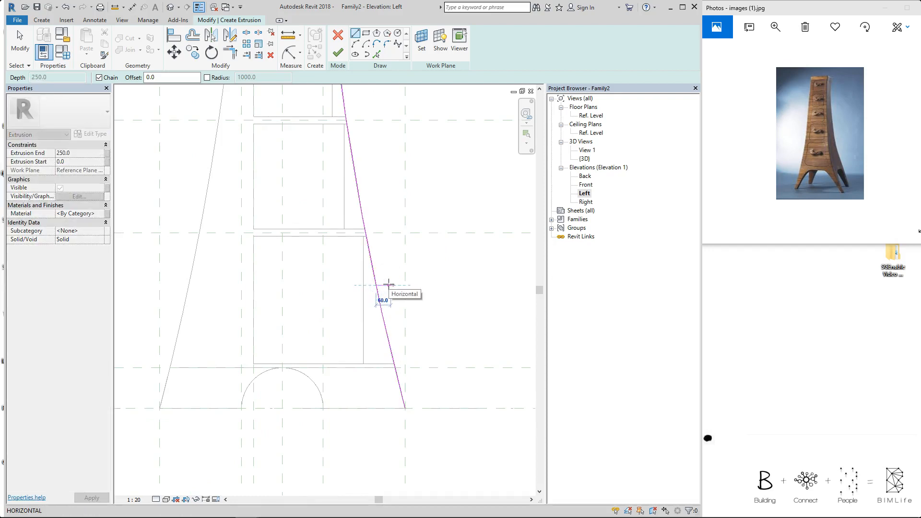
{"action": "left_click", "coordinate": [392, 285]}
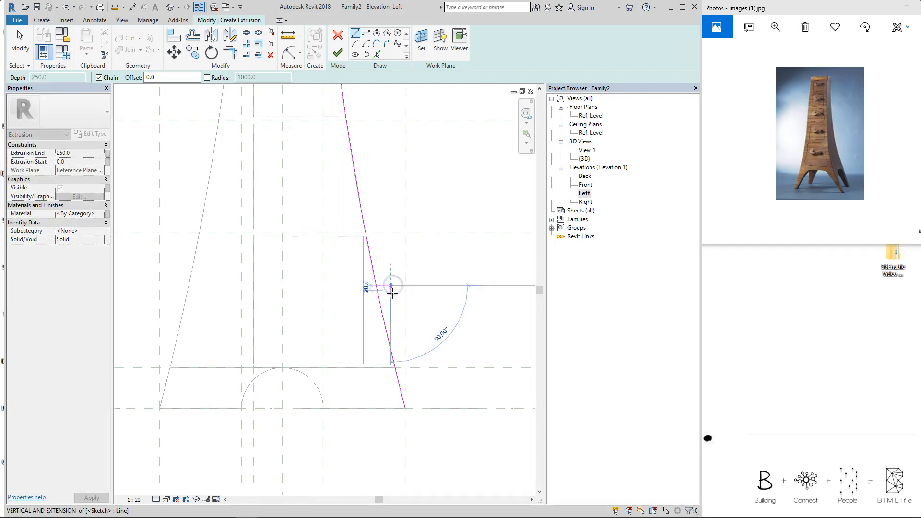
{"action": "type", "text": "50"}
{"action": "key", "text": "Return"}
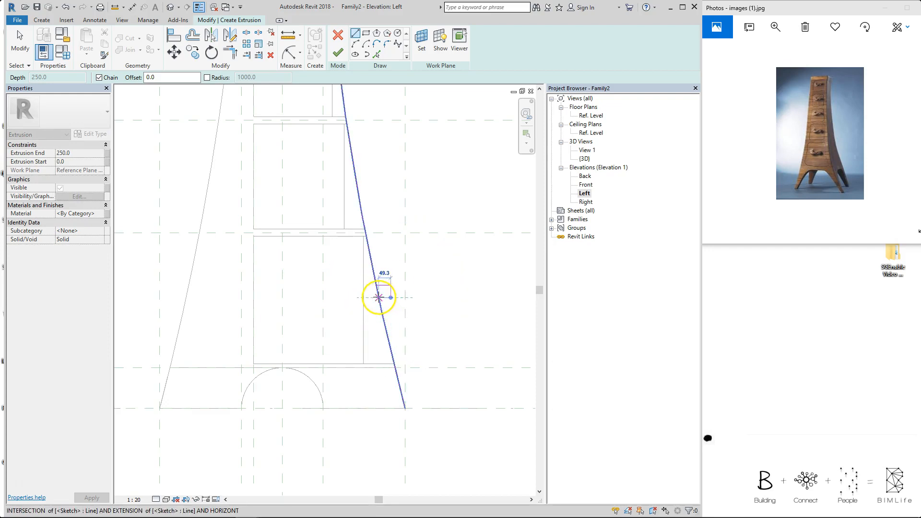
{"action": "left_click", "coordinate": [378, 297]}
{"action": "key", "text": "Escape"}
Trim the curved sketch line to the lowest handle's outline to form a closed loop
{"action": "scroll", "coordinate": [390, 263], "scroll_direction": "down", "scroll_amount": 1}
{"action": "middle_click_drag", "start_coordinate": [389, 263], "coordinate": [337, 276]}
{"action": "scroll", "coordinate": [336, 299], "scroll_direction": "up", "scroll_amount": 3}
{"action": "key", "text": "t"}
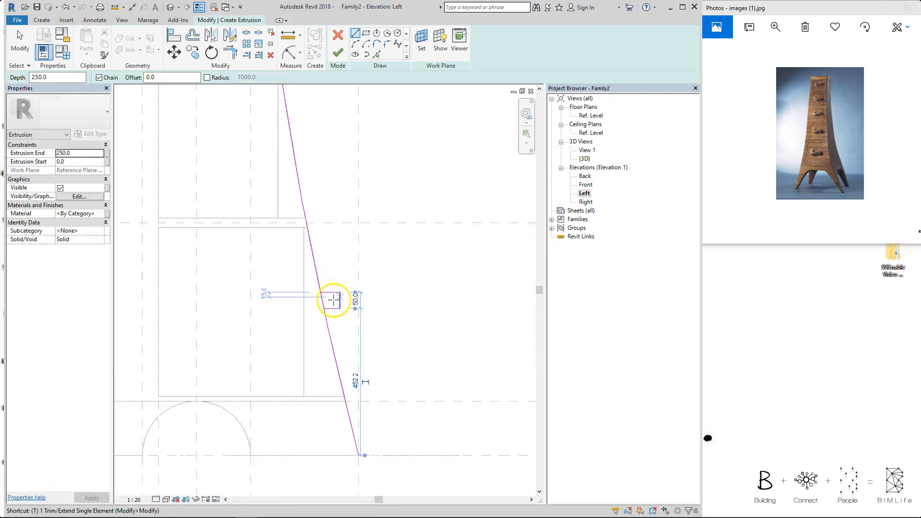
{"action": "key", "text": "r"}
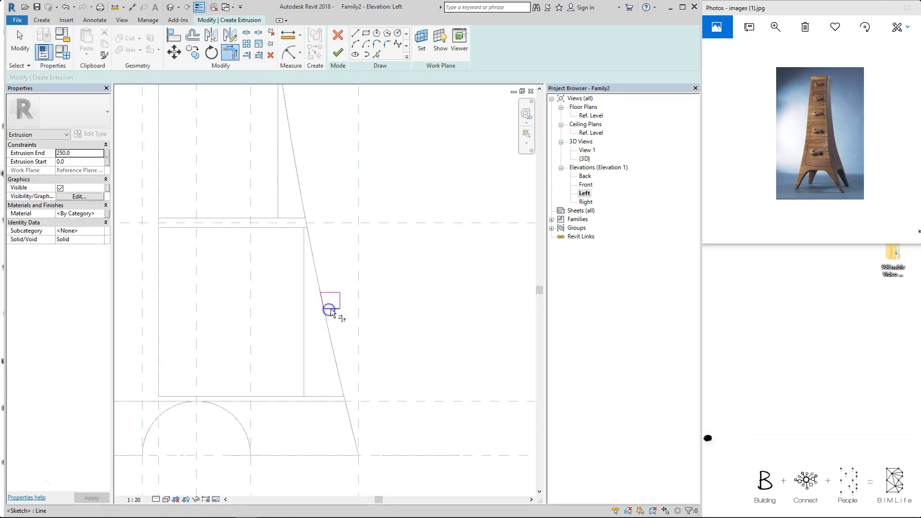
{"action": "scroll", "coordinate": [403, 276], "scroll_direction": "down", "scroll_amount": 2}
Dimension the lowest handle outline's height and lock the dimension
{"action": "key", "text": "d"}
{"action": "key", "text": "i"}
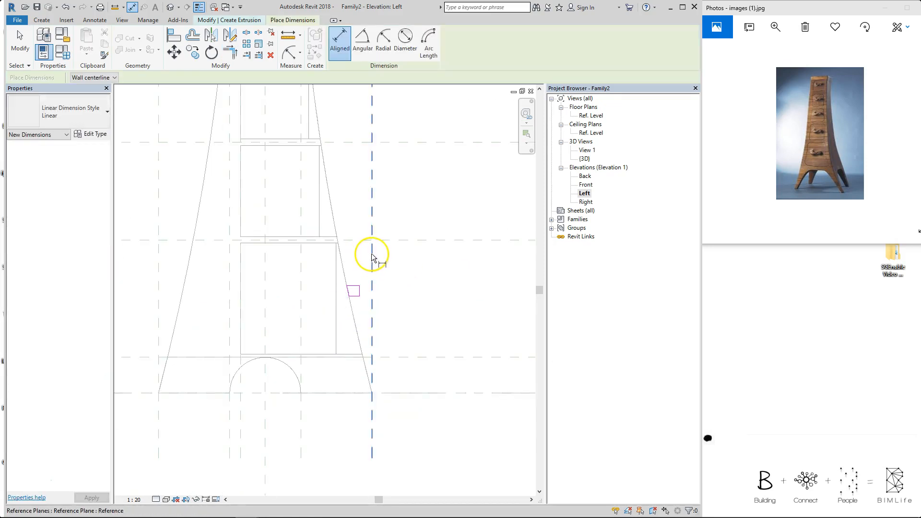
{"action": "middle_click_drag", "start_coordinate": [374, 257], "coordinate": [354, 267]}
{"action": "scroll", "coordinate": [433, 301], "scroll_direction": "down", "scroll_amount": 3}
{"action": "scroll", "coordinate": [427, 300], "scroll_direction": "up", "scroll_amount": 3}
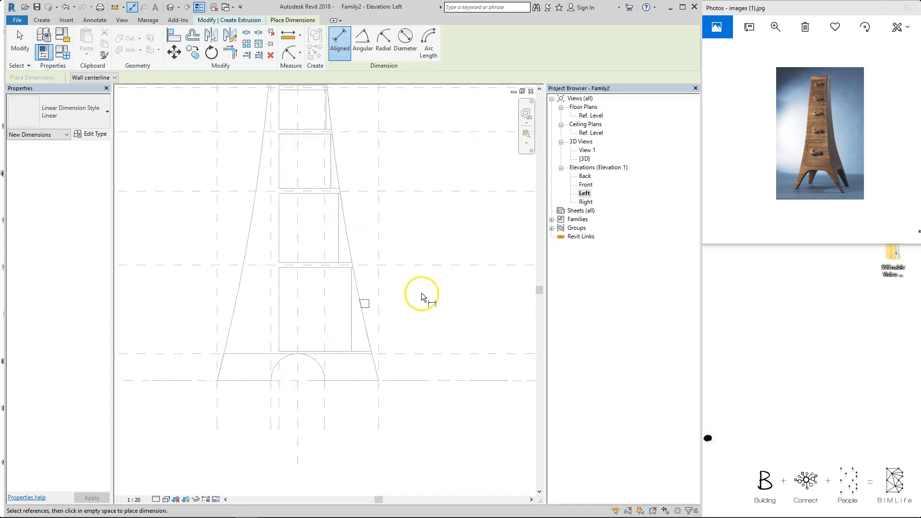
{"action": "left_click", "coordinate": [360, 295]}
{"action": "scroll", "coordinate": [449, 298], "scroll_direction": "down", "scroll_amount": 3}
{"action": "middle_click_drag", "start_coordinate": [449, 298], "coordinate": [383, 305]}
{"action": "left_click", "coordinate": [457, 305]}
{"action": "scroll", "coordinate": [388, 314], "scroll_direction": "up", "scroll_amount": 2}
{"action": "key", "text": "Escape"}
{"action": "key", "text": "Escape"}
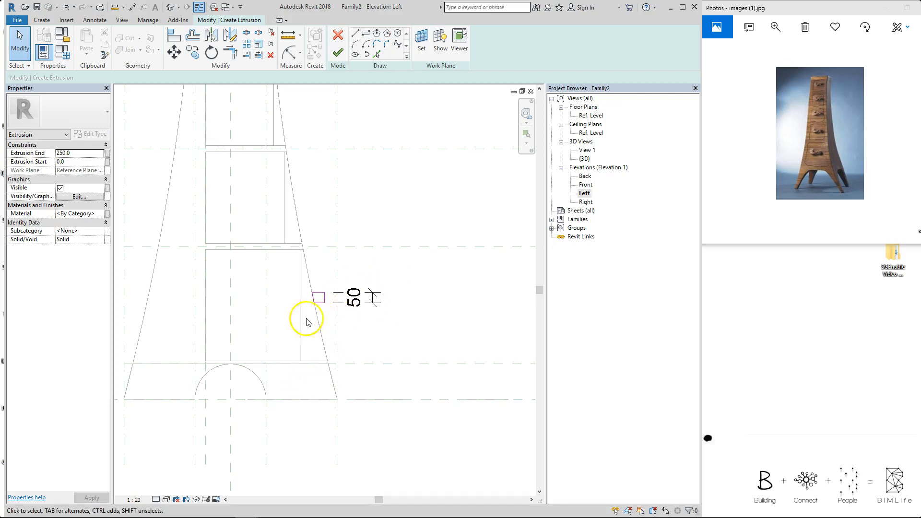
{"action": "key", "text": "d"}
{"action": "key", "text": "i"}
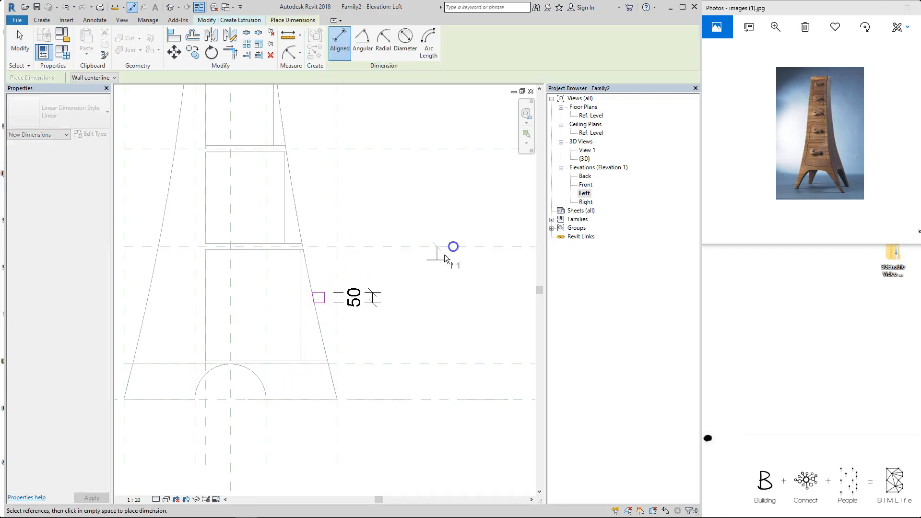
{"action": "left_click", "coordinate": [320, 302]}
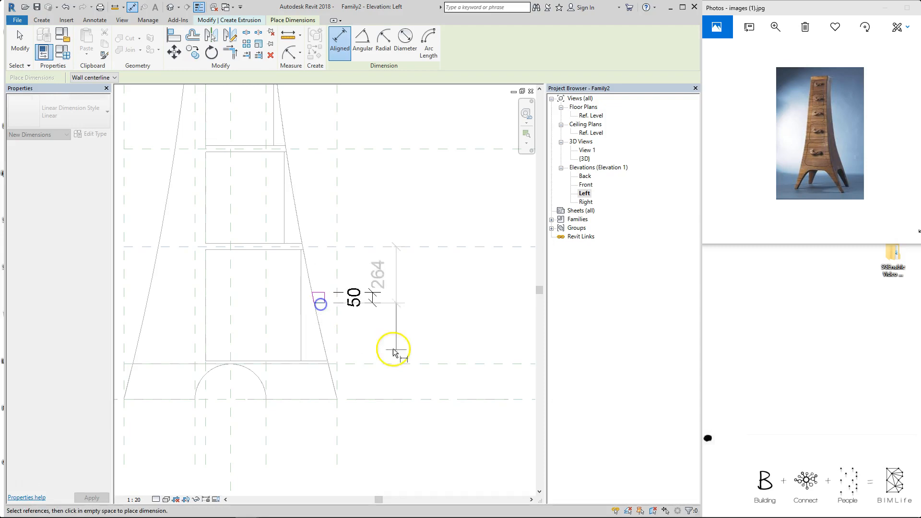
{"action": "left_click", "coordinate": [442, 360]}
{"action": "key", "text": "Escape"}
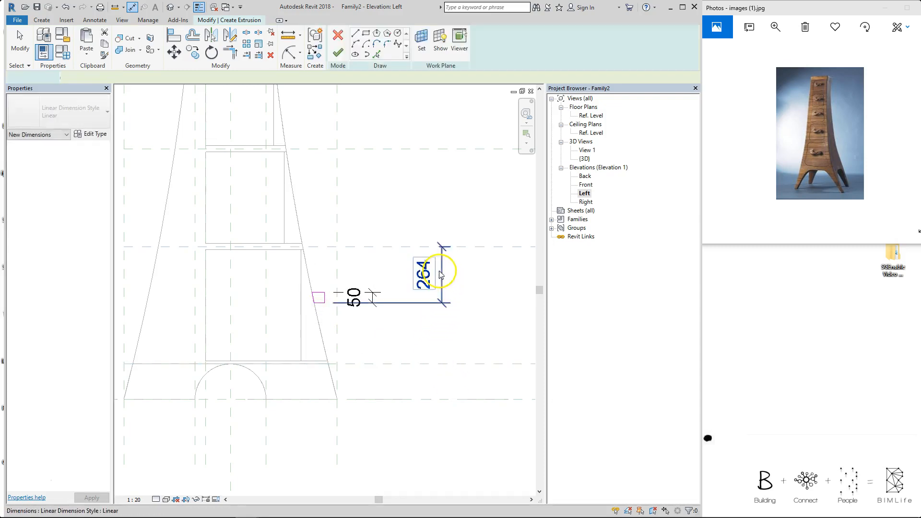
{"action": "left_click", "coordinate": [440, 271]}
{"action": "key", "text": "Delete"}
Dimension the lowest handle's bottom line between the reference planes above and below the drawer, and make the spacing equal
{"action": "key", "text": "d"}
{"action": "key", "text": "i"}
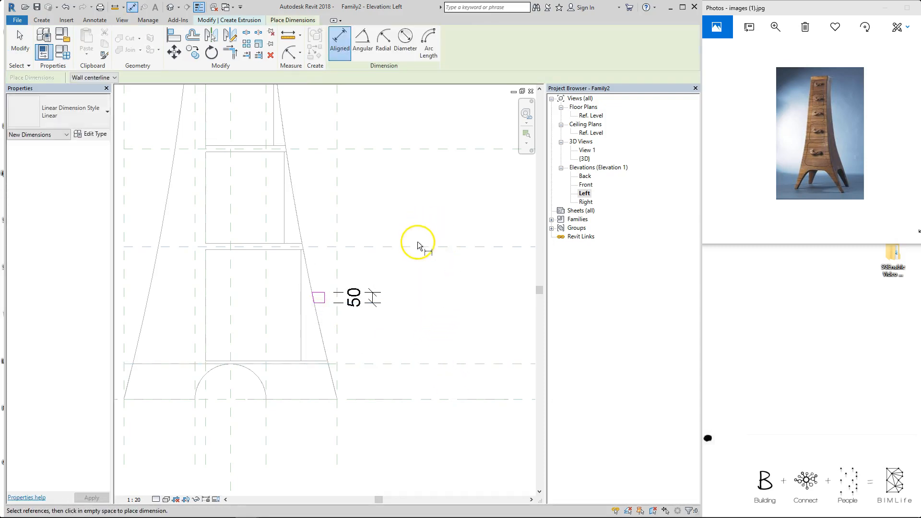
{"action": "left_click", "coordinate": [420, 247]}
{"action": "left_click", "coordinate": [314, 303]}
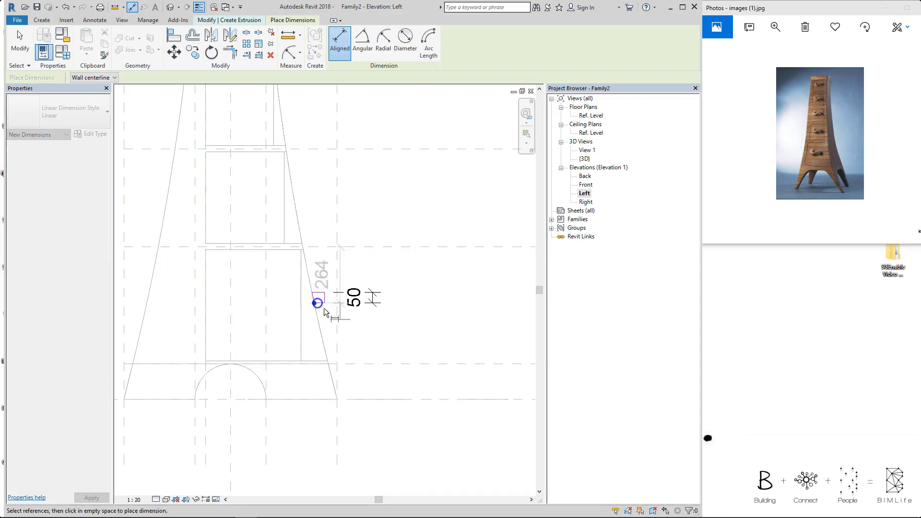
{"action": "left_click", "coordinate": [410, 364]}
{"action": "left_click", "coordinate": [414, 336]}
{"action": "left_click", "coordinate": [468, 303]}
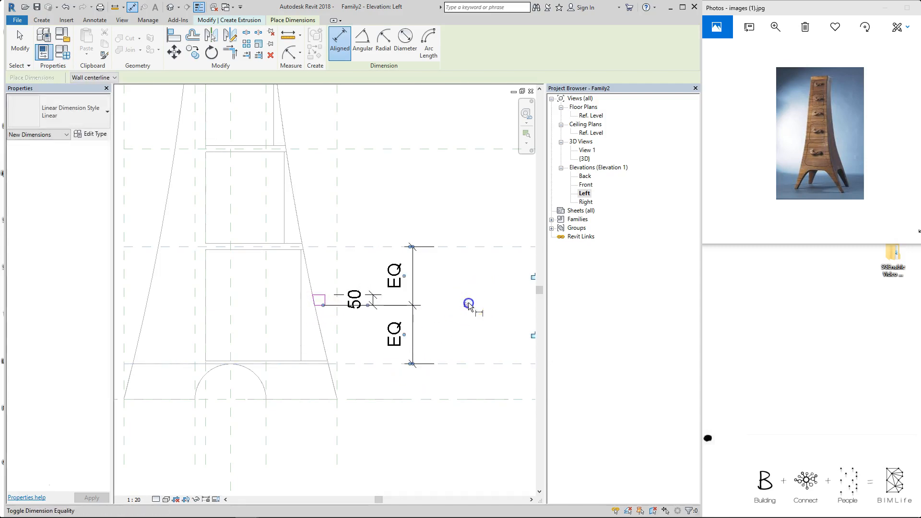
{"action": "scroll", "coordinate": [353, 211], "scroll_direction": "down", "scroll_amount": 2}
{"action": "middle_click_drag", "start_coordinate": [355, 213], "coordinate": [347, 248]}
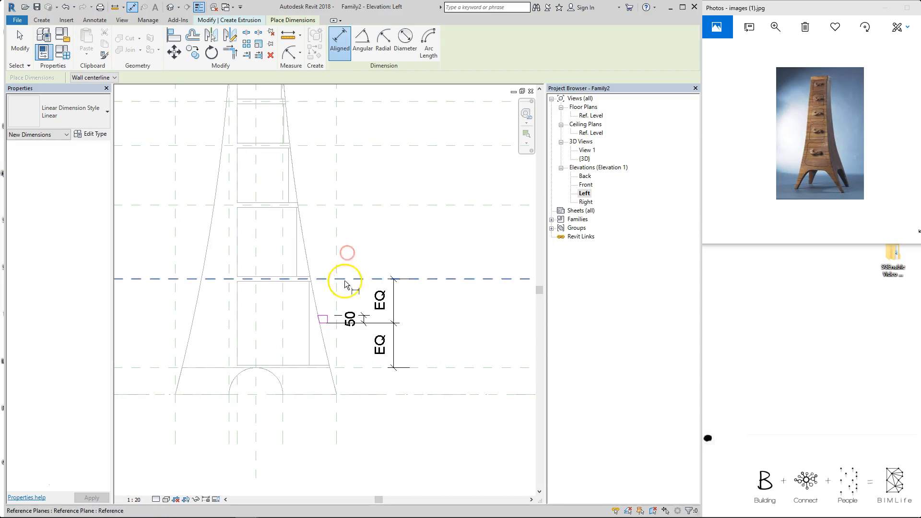
{"action": "key", "text": "Escape"}
{"action": "key", "text": "Escape"}
Nudge the lowest handle's outer vertical line two increments toward the cabinet to make the handle shallower
{"action": "scroll", "coordinate": [328, 336], "scroll_direction": "up", "scroll_amount": 2}
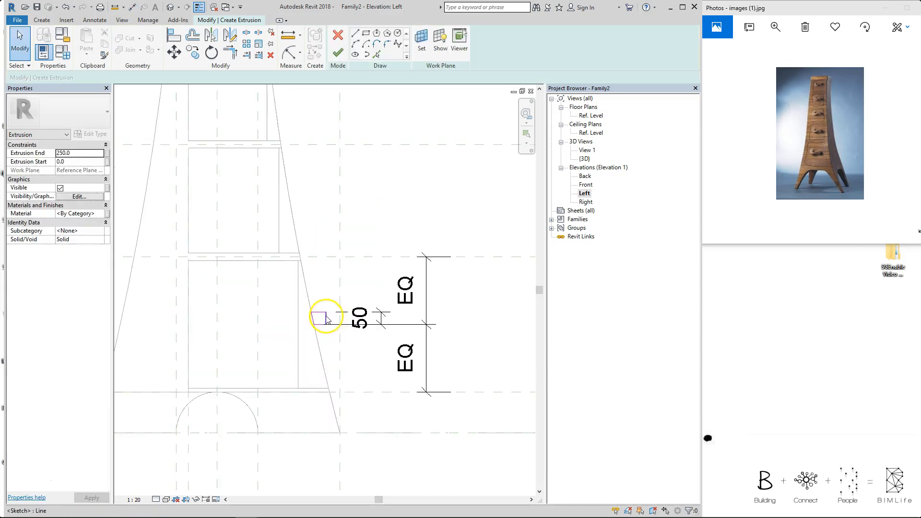
{"action": "left_click", "coordinate": [327, 317]}
{"action": "key", "text": "Left"}
{"action": "key", "text": "Left"}
{"action": "key", "text": "Escape"}
{"action": "scroll", "coordinate": [345, 275], "scroll_direction": "down", "scroll_amount": 2}
{"action": "middle_click_drag", "start_coordinate": [322, 246], "coordinate": [336, 329]}
{"action": "middle_click_drag", "start_coordinate": [404, 350], "coordinate": [382, 297]}
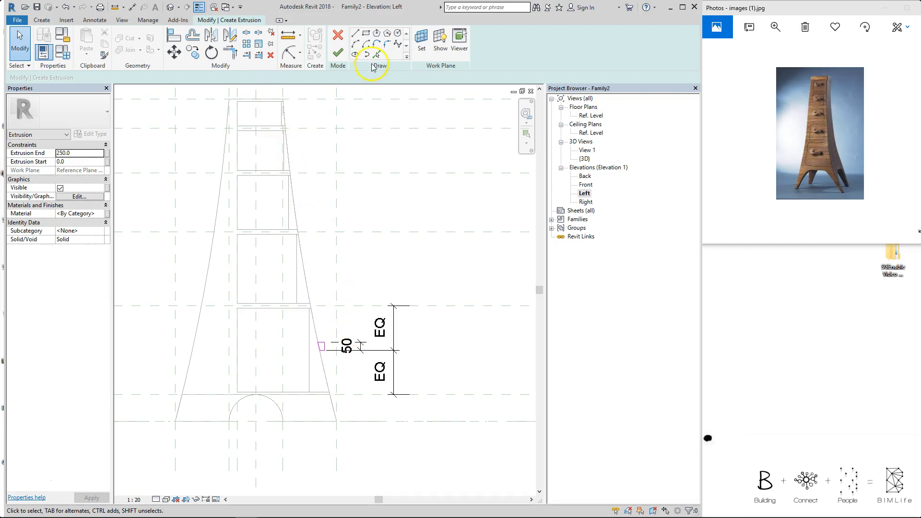
Pick the cabinet's curved front edge again and sketch a 40 mm high handle outline against it at the fourth drawer
{"action": "left_click", "coordinate": [376, 55]}
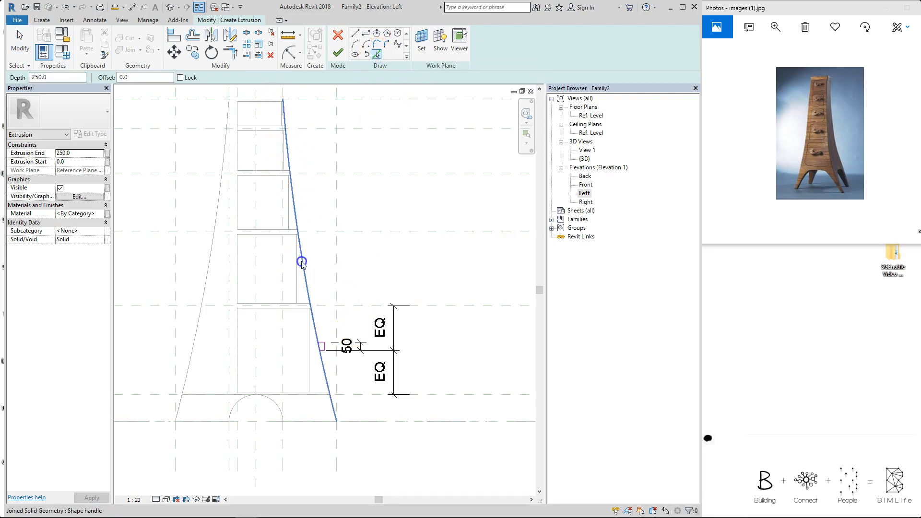
{"action": "left_click", "coordinate": [302, 261]}
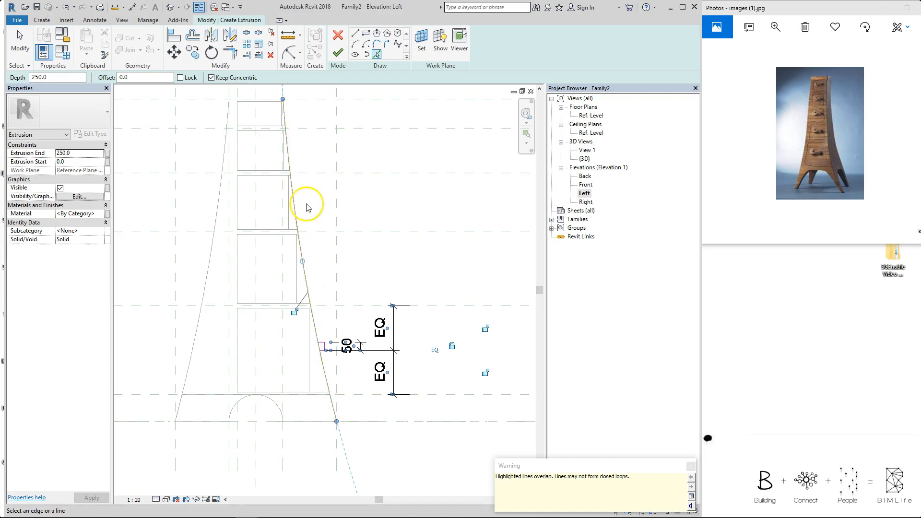
{"action": "key", "text": "Escape"}
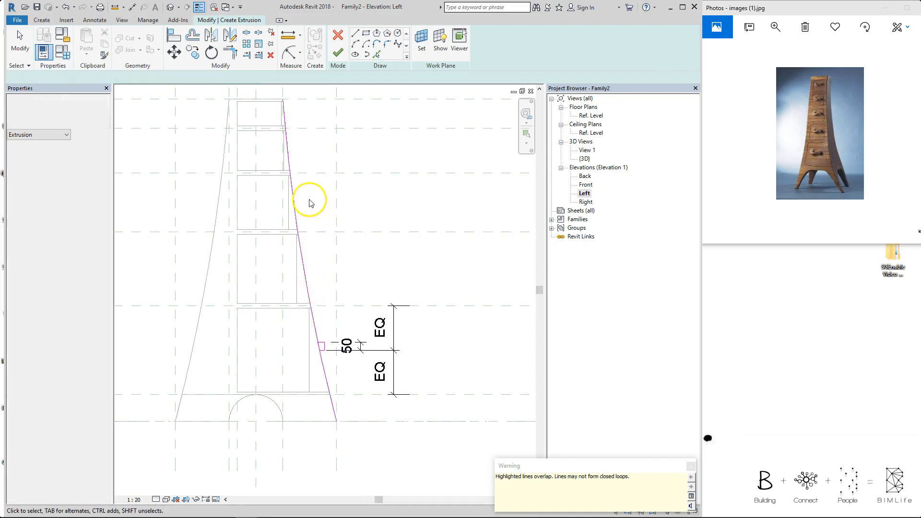
{"action": "left_click", "coordinate": [357, 33]}
{"action": "scroll", "coordinate": [302, 255], "scroll_direction": "up", "scroll_amount": 3}
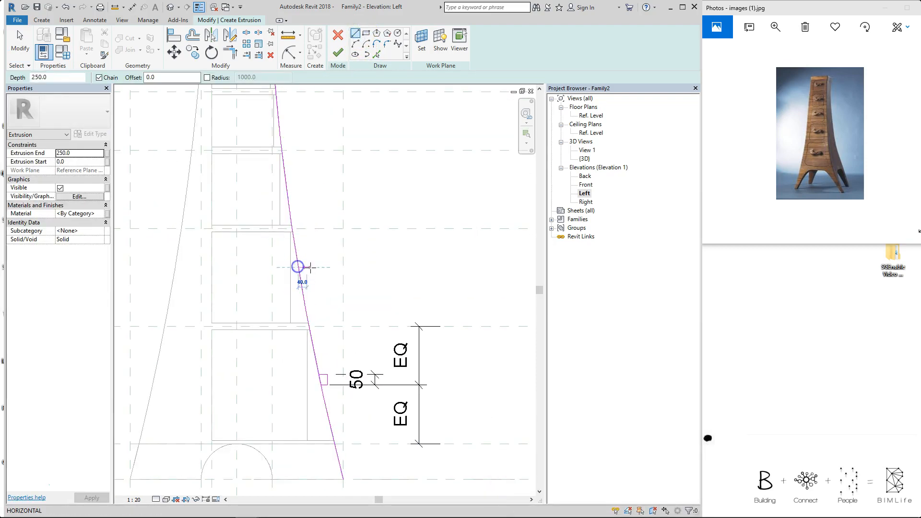
{"action": "left_click", "coordinate": [311, 279]}
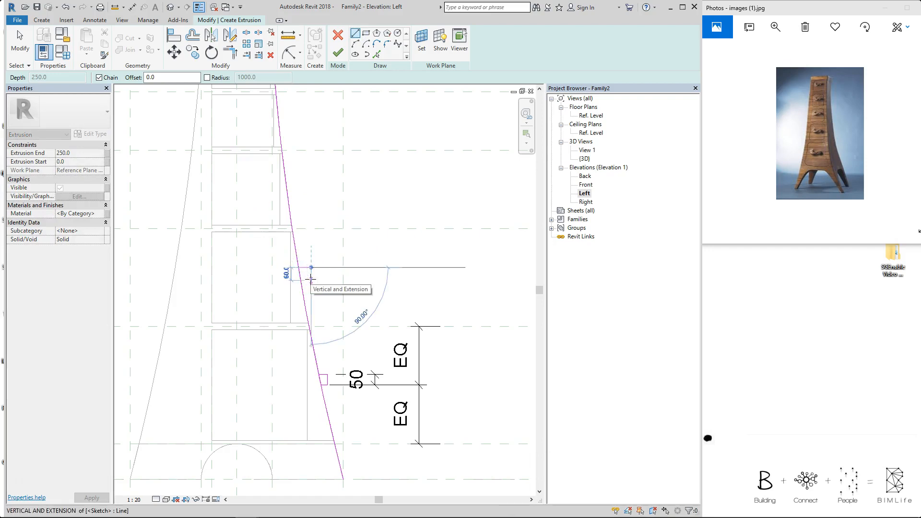
{"action": "left_click", "coordinate": [313, 279]}
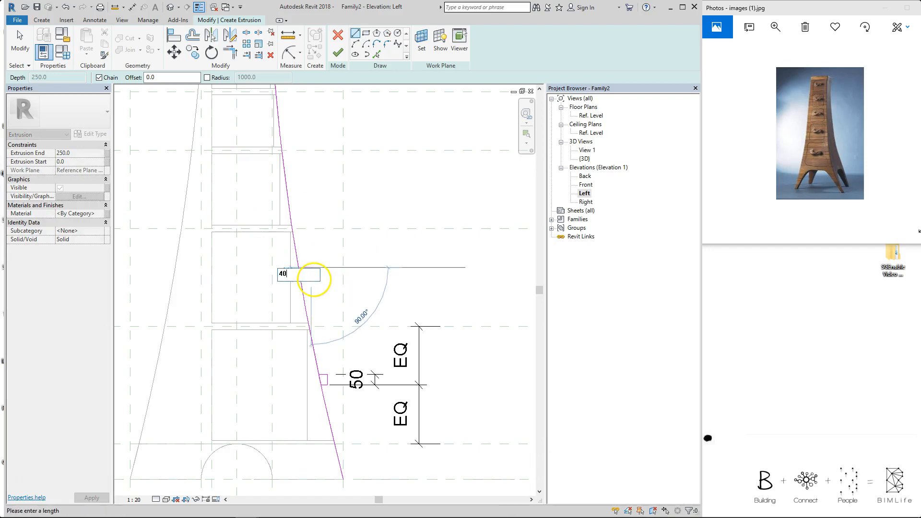
{"action": "key", "text": "Return"}
{"action": "left_click", "coordinate": [300, 274]}
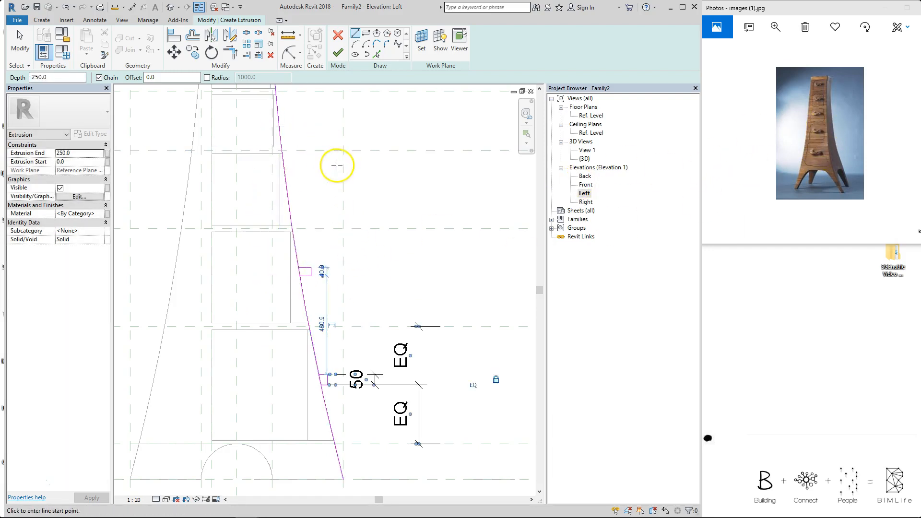
{"action": "key", "text": "Escape"}
Dimension the height of the fourth drawer's handle outline
{"action": "key", "text": "d"}
{"action": "key", "text": "i"}
{"action": "left_click", "coordinate": [306, 268]}
{"action": "left_click", "coordinate": [306, 277]}
{"action": "left_click", "coordinate": [378, 277]}
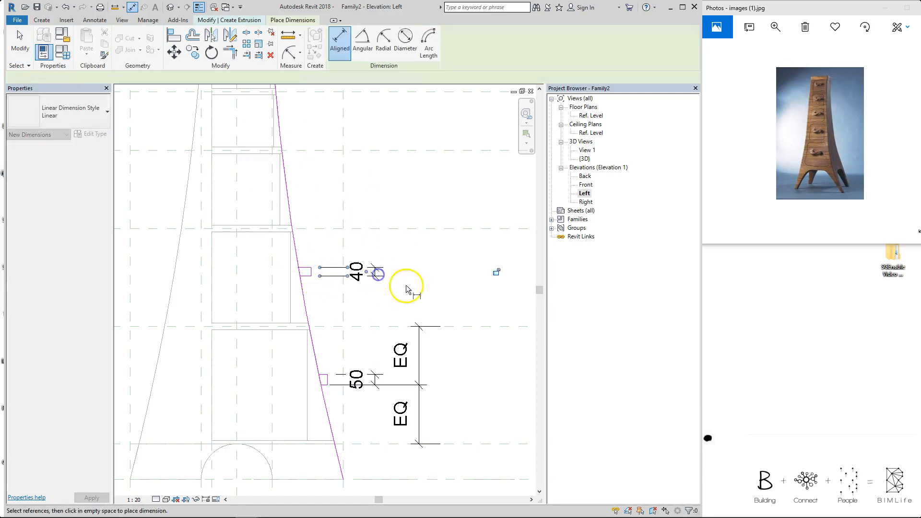
Dimension the fourth drawer handle's bottom line between the reference planes above and below the drawer, and make the spacing equal
{"action": "left_click", "coordinate": [468, 229]}
{"action": "left_click", "coordinate": [308, 276]}
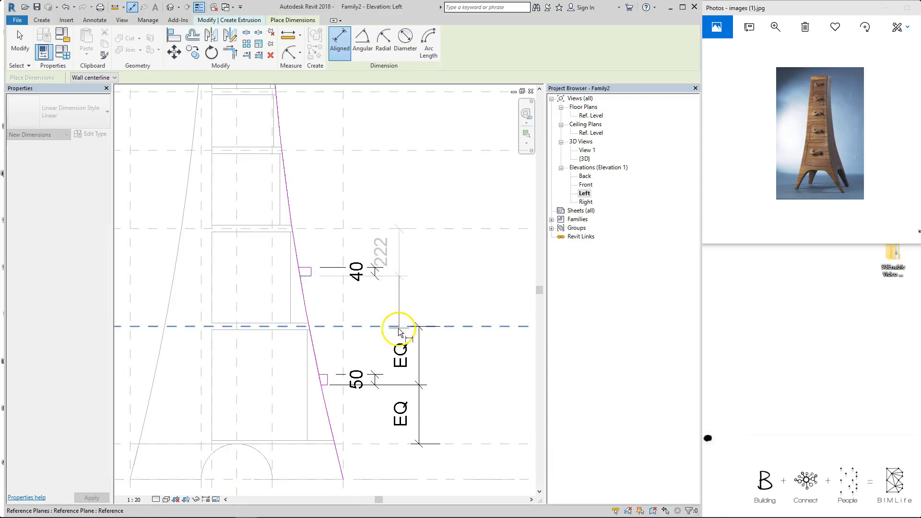
{"action": "left_click", "coordinate": [397, 329]}
{"action": "left_click", "coordinate": [420, 279]}
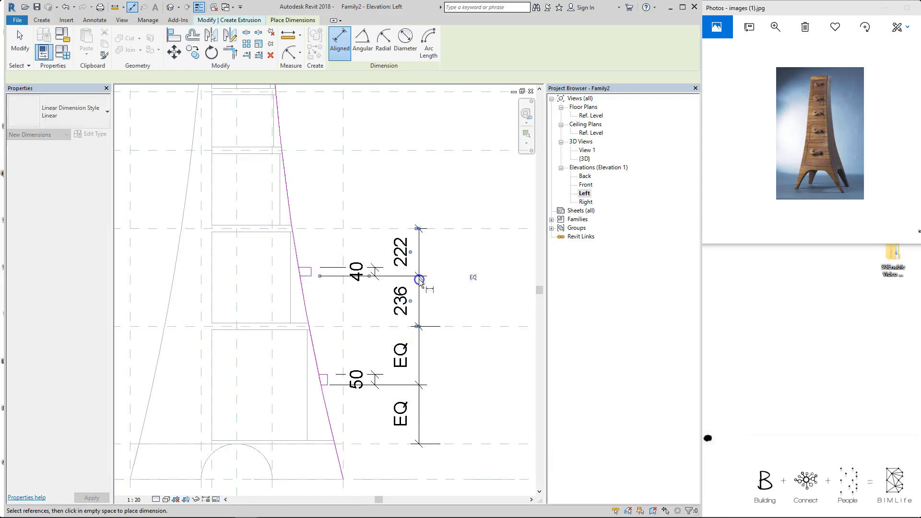
{"action": "left_click", "coordinate": [473, 277]}
{"action": "key", "text": "Escape"}
{"action": "key", "text": "Escape"}
Trim the curved sketch line to close the fourth drawer's handle outline
{"action": "scroll", "coordinate": [294, 267], "scroll_direction": "up", "scroll_amount": 2}
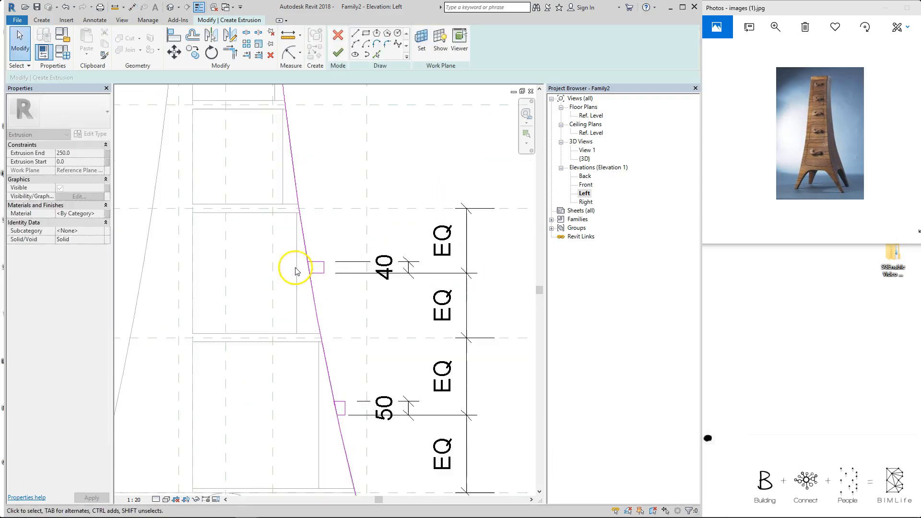
{"action": "left_click", "coordinate": [308, 268]}
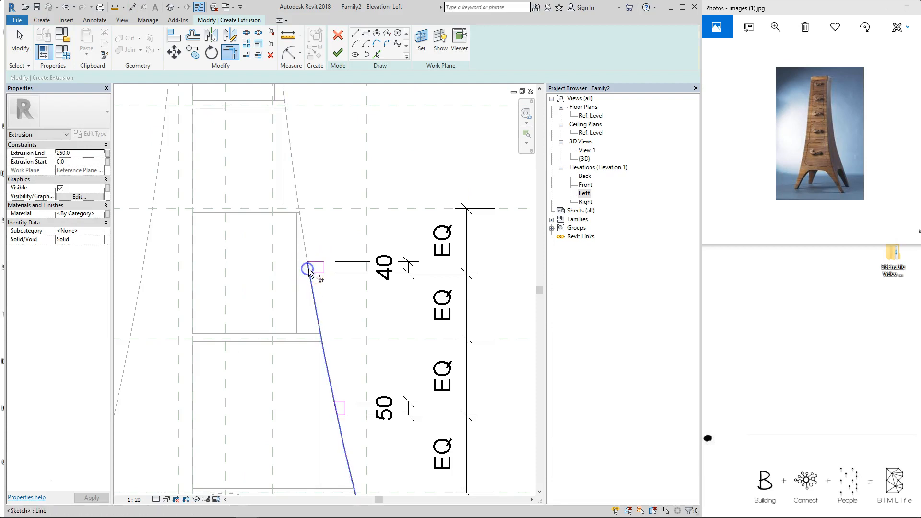
{"action": "scroll", "coordinate": [336, 247], "scroll_direction": "down", "scroll_amount": 2}
Pick the cabinet's curved front edge again and sketch a handle outline 30 mm high and about 56 mm deep at the third drawer
{"action": "left_click", "coordinate": [376, 54]}
{"action": "left_click", "coordinate": [308, 218]}
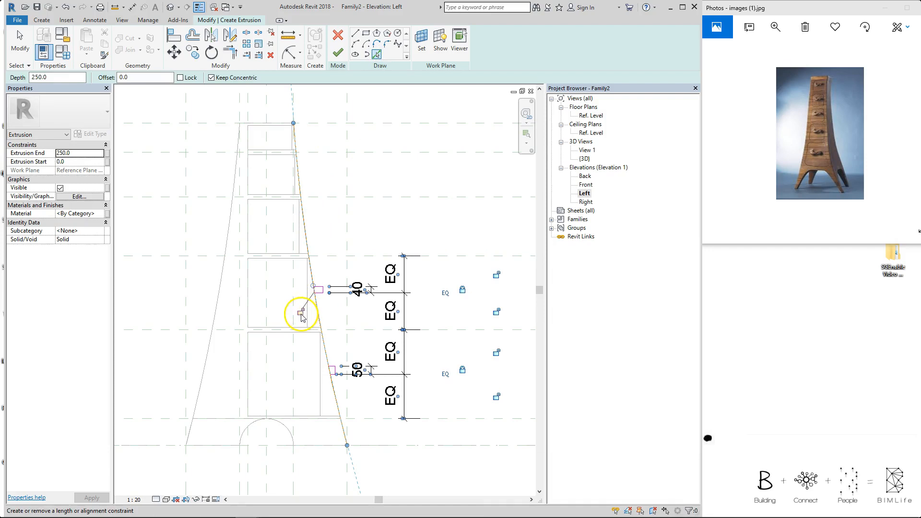
{"action": "key", "text": "Escape"}
{"action": "key", "text": "Escape"}
{"action": "left_click", "coordinate": [355, 34]}
{"action": "scroll", "coordinate": [307, 209], "scroll_direction": "up", "scroll_amount": 2}
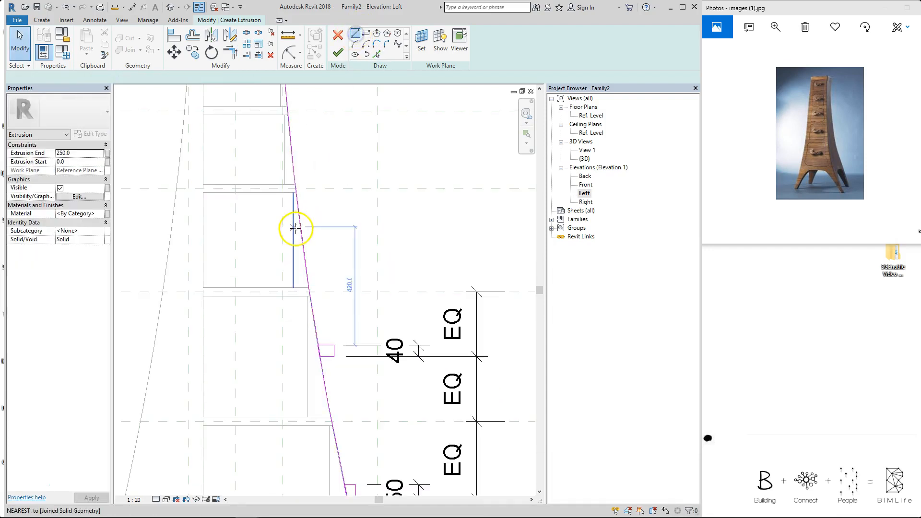
{"action": "left_click", "coordinate": [300, 226]}
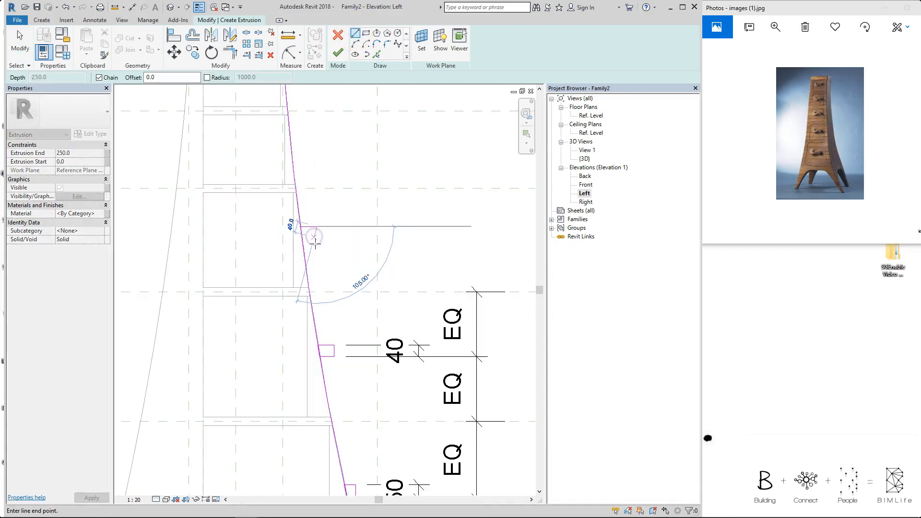
{"action": "key", "text": "Return"}
{"action": "left_click", "coordinate": [302, 234]}
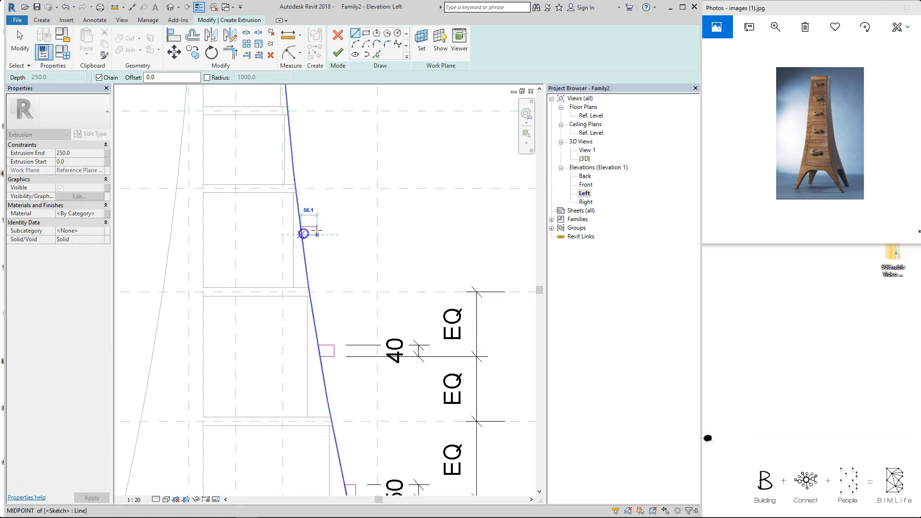
Dimension the height of the third drawer's handle outline
{"action": "key", "text": "d"}
{"action": "key", "text": "i"}
{"action": "left_click", "coordinate": [310, 227]}
{"action": "left_click", "coordinate": [310, 235]}
{"action": "left_click", "coordinate": [421, 253]}
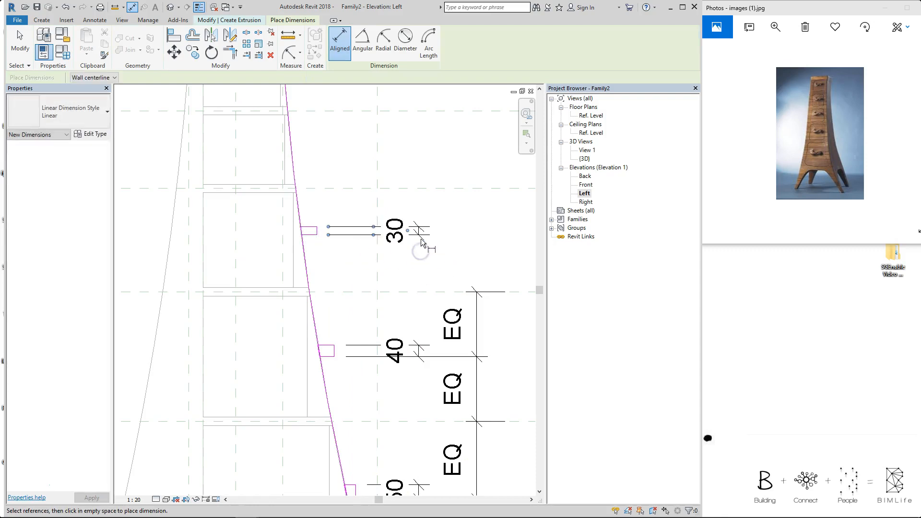
Dimension the third drawer handle's bottom line between the reference planes above and below the drawer, with equal spacing
{"action": "scroll", "coordinate": [421, 243], "scroll_direction": "down", "scroll_amount": 2}
{"action": "scroll", "coordinate": [500, 241], "scroll_direction": "up", "scroll_amount": 1}
{"action": "key", "text": "i"}
{"action": "left_click", "coordinate": [457, 199]}
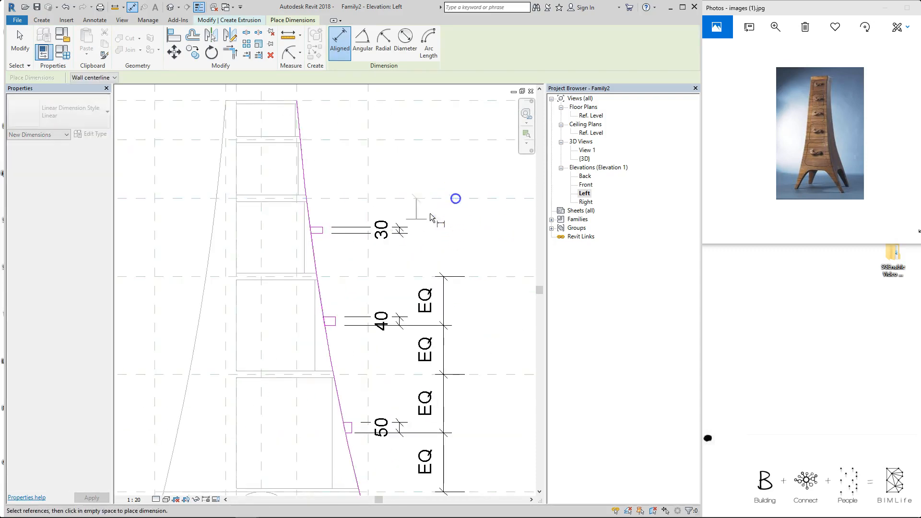
{"action": "left_click", "coordinate": [317, 233]}
{"action": "left_click", "coordinate": [416, 275]}
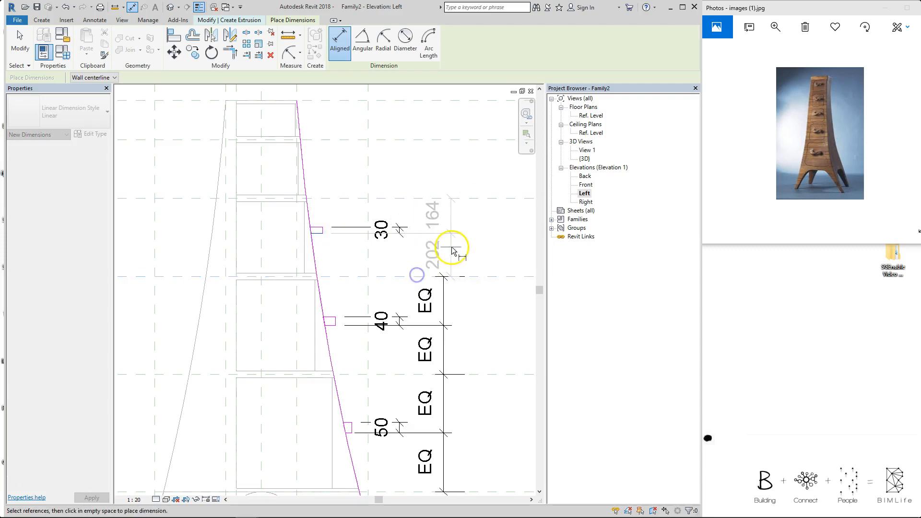
{"action": "left_click", "coordinate": [444, 249]}
{"action": "left_click", "coordinate": [501, 238]}
{"action": "left_click", "coordinate": [411, 171]}
Trim the curved sketch line against the third drawer's handle lines to close the outline
{"action": "scroll", "coordinate": [383, 180], "scroll_direction": "down", "scroll_amount": 2}
{"action": "scroll", "coordinate": [327, 209], "scroll_direction": "up", "scroll_amount": 4}
{"action": "key", "text": "t"}
{"action": "key", "text": "r"}
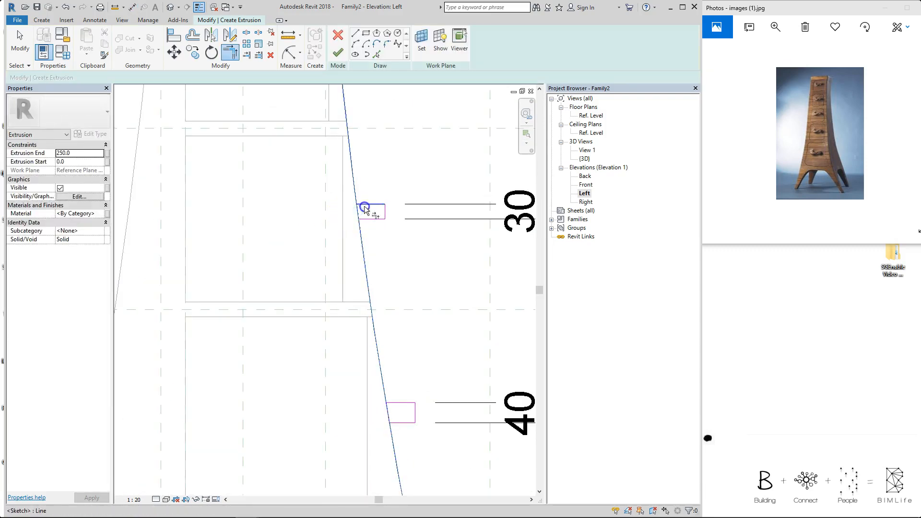
{"action": "scroll", "coordinate": [390, 195], "scroll_direction": "down", "scroll_amount": 2}
{"action": "scroll", "coordinate": [391, 191], "scroll_direction": "down", "scroll_amount": 4}
{"action": "key", "text": "Escape"}
Nudge the third drawer handle's outer vertical line toward the cabinet to make the handle shallower
{"action": "middle_click_drag", "start_coordinate": [398, 191], "coordinate": [378, 230]}
{"action": "scroll", "coordinate": [382, 293], "scroll_direction": "up", "scroll_amount": 5}
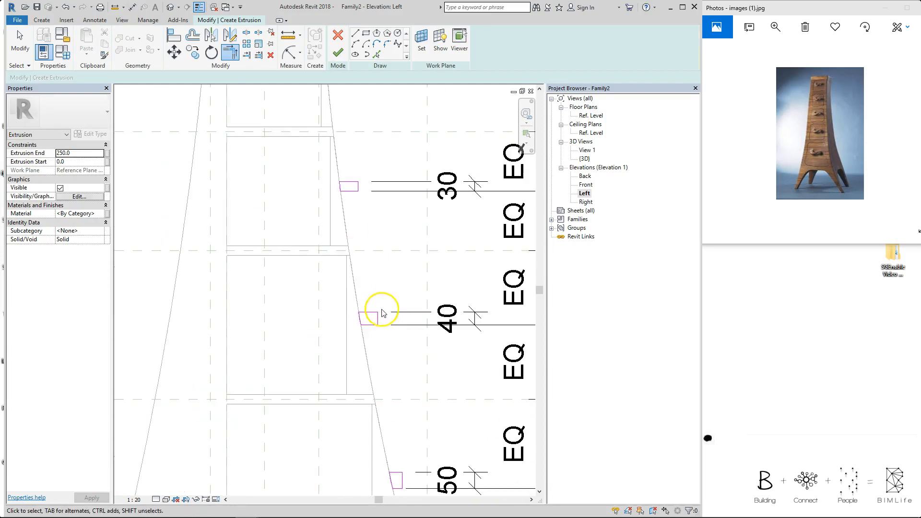
{"action": "left_click", "coordinate": [359, 188]}
{"action": "key", "text": "Left"}
{"action": "key", "text": "Left"}
{"action": "key", "text": "Left"}
{"action": "key", "text": "Left"}
{"action": "key", "text": "Left"}
{"action": "left_click", "coordinate": [400, 158]}
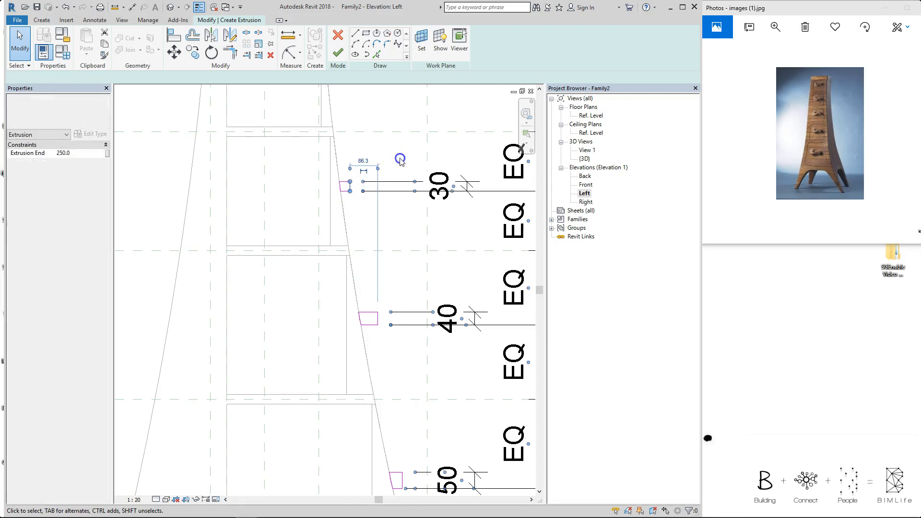
Nudge the fourth drawer handle's outer vertical line toward the cabinet to reduce its depth
{"action": "left_click", "coordinate": [378, 319]}
{"action": "key", "text": "Left"}
{"action": "key", "text": "Left"}
{"action": "key", "text": "Left"}
{"action": "key", "text": "Left"}
{"action": "key", "text": "Left"}
{"action": "left_click", "coordinate": [411, 220]}
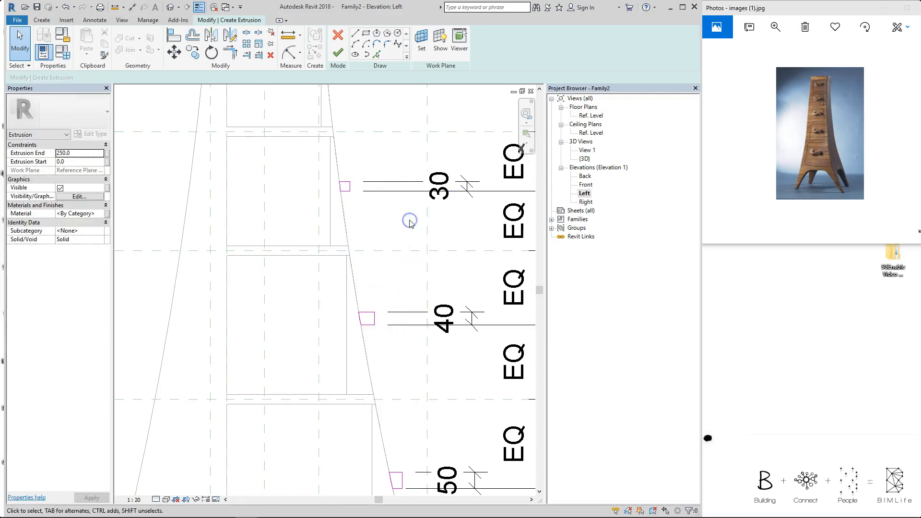
Pick the cabinet's curved front edge as a new sketch line for the second drawer's handle and lock it to the edge
{"action": "middle_click_drag", "start_coordinate": [371, 186], "coordinate": [371, 247]}
{"action": "scroll", "coordinate": [354, 144], "scroll_direction": "down", "scroll_amount": 1}
{"action": "middle_click_drag", "start_coordinate": [352, 143], "coordinate": [335, 193]}
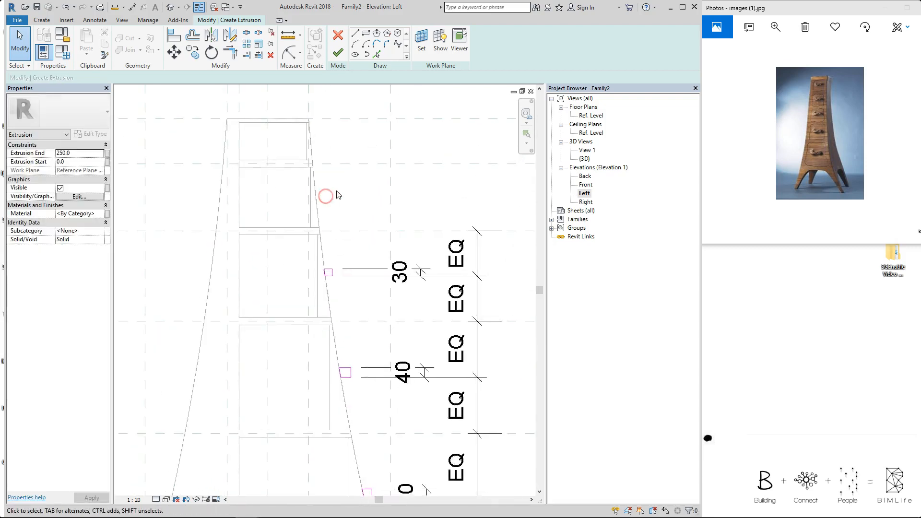
{"action": "scroll", "coordinate": [335, 192], "scroll_direction": "up", "scroll_amount": 1}
{"action": "left_click", "coordinate": [377, 55]}
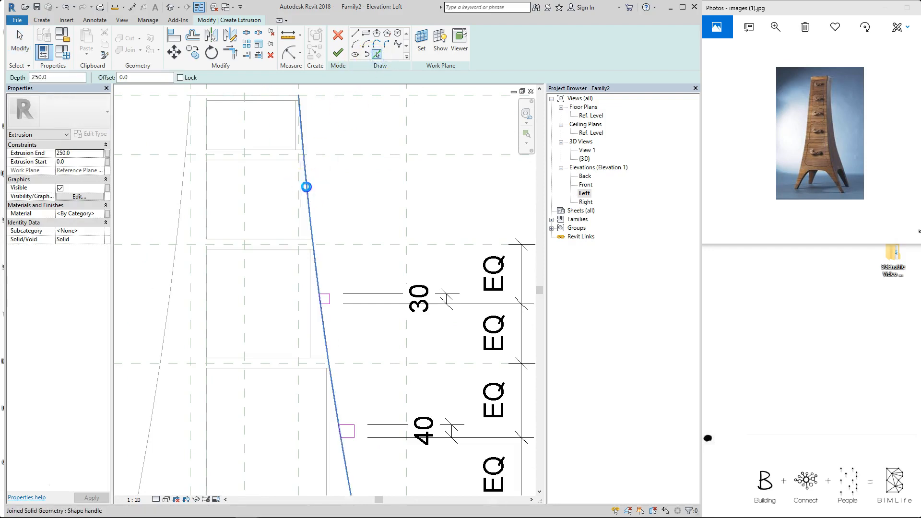
{"action": "left_click", "coordinate": [305, 187]}
{"action": "scroll", "coordinate": [316, 312], "scroll_direction": "down", "scroll_amount": 1}
{"action": "left_click", "coordinate": [313, 311]}
{"action": "scroll", "coordinate": [342, 243], "scroll_direction": "up", "scroll_amount": 1}
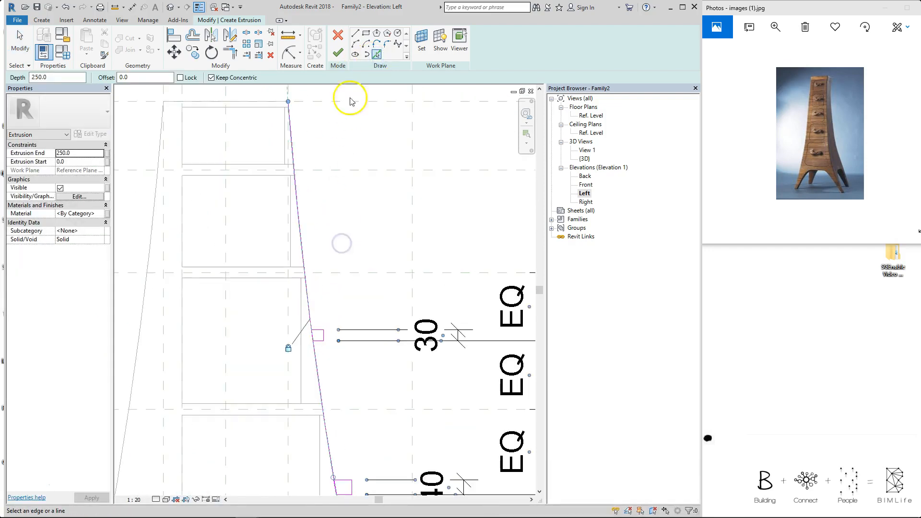
Sketch a handle outline 20 mm high and about 45 mm deep against the curved edge at the second drawer
{"action": "left_click", "coordinate": [355, 34]}
{"action": "scroll", "coordinate": [298, 206], "scroll_direction": "up", "scroll_amount": 1}
{"action": "left_click", "coordinate": [297, 203]}
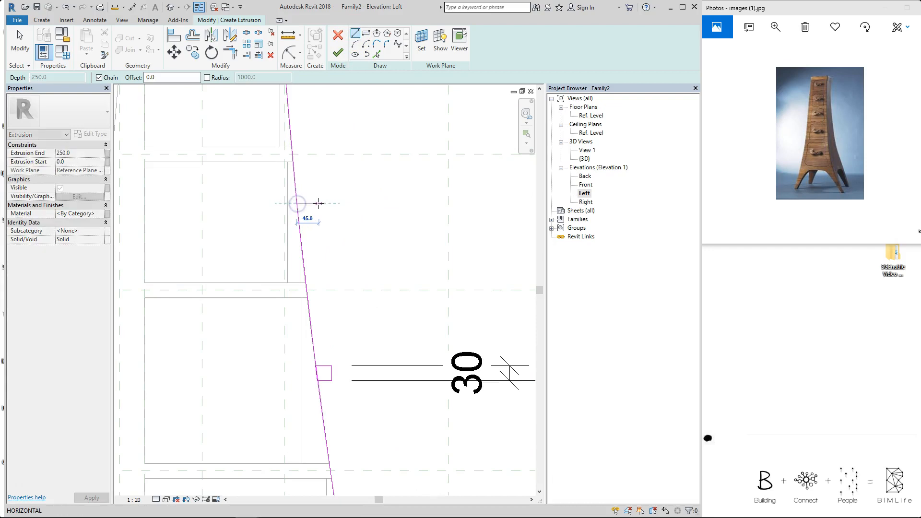
{"action": "left_click", "coordinate": [319, 203]}
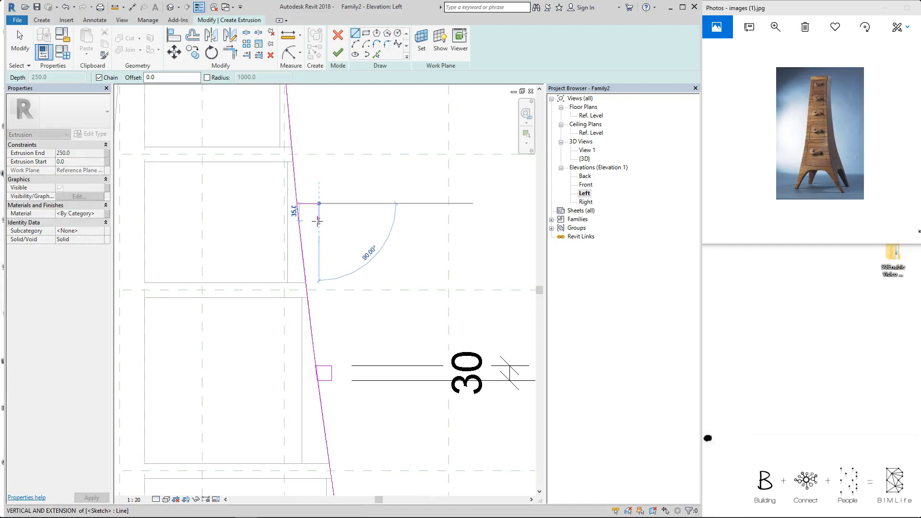
{"action": "key", "text": "Return"}
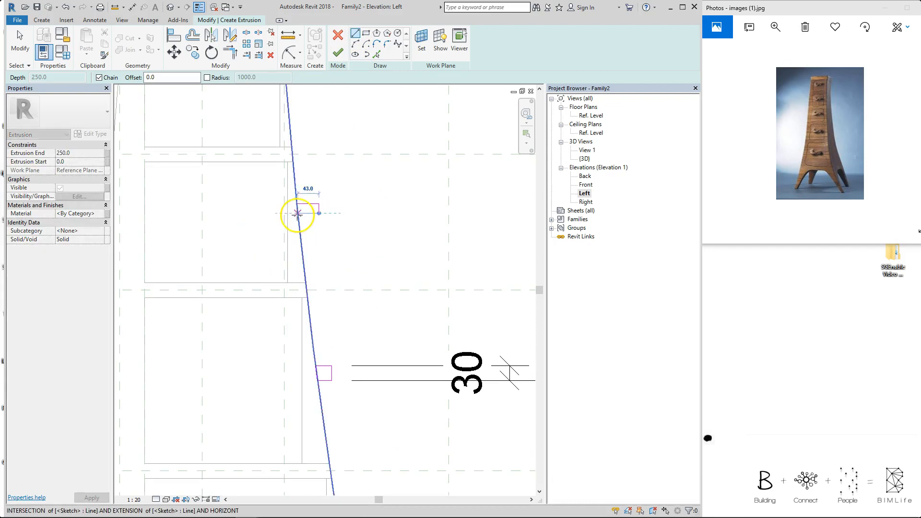
{"action": "left_click", "coordinate": [298, 214]}
Trim the curved sketch line to the second drawer's handle outline
{"action": "key", "text": "t"}
{"action": "key", "text": "r"}
{"action": "left_click", "coordinate": [298, 210]}
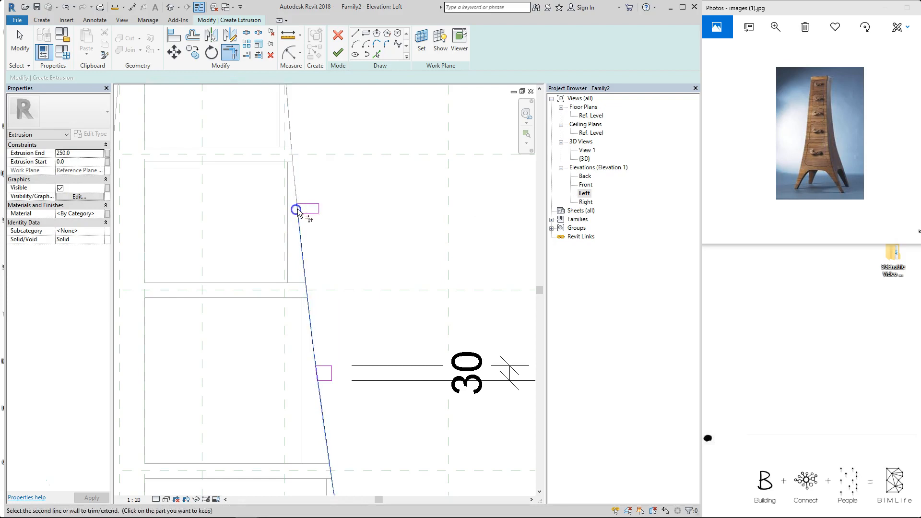
Dimension the height of the second drawer's handle outline
{"action": "key", "text": "d"}
{"action": "key", "text": "i"}
{"action": "left_click", "coordinate": [309, 204]}
{"action": "left_click", "coordinate": [308, 212]}
{"action": "scroll", "coordinate": [424, 241], "scroll_direction": "down", "scroll_amount": 2}
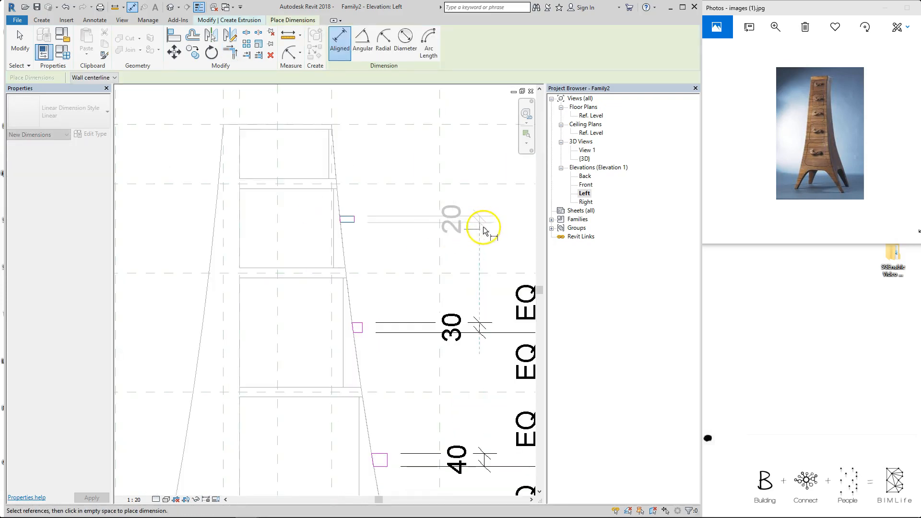
{"action": "left_click", "coordinate": [481, 234]}
{"action": "middle_click_drag", "start_coordinate": [487, 261], "coordinate": [362, 261]}
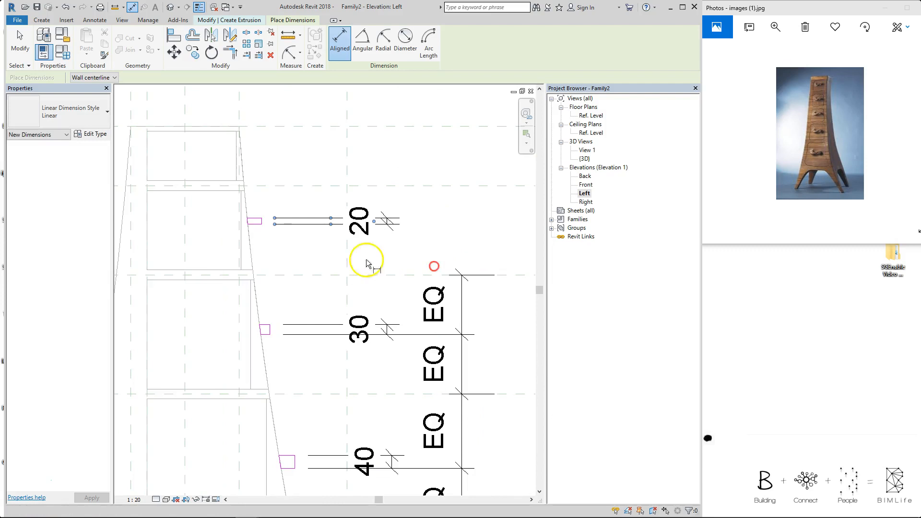
Dimension the second drawer handle's bottom line between the reference planes around the drawer, and make the spacing equal
{"action": "scroll", "coordinate": [456, 240], "scroll_direction": "down", "scroll_amount": 2}
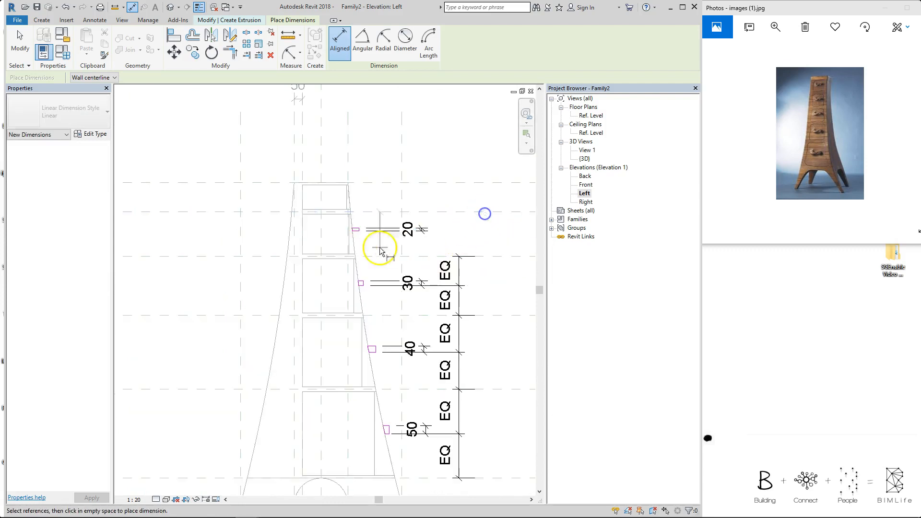
{"action": "scroll", "coordinate": [379, 246], "scroll_direction": "up", "scroll_amount": 2}
{"action": "left_click", "coordinate": [473, 263]}
{"action": "left_click", "coordinate": [499, 239]}
{"action": "middle_click_drag", "start_coordinate": [466, 245], "coordinate": [403, 251]}
{"action": "left_click", "coordinate": [497, 233]}
Move the second drawer handle's outer vertical line closer to the cabinet to make the handle shallower
{"action": "middle_click_drag", "start_coordinate": [278, 202], "coordinate": [325, 197]}
{"action": "scroll", "coordinate": [327, 229], "scroll_direction": "up", "scroll_amount": 3}
{"action": "key", "text": "Escape"}
{"action": "left_click", "coordinate": [329, 234]}
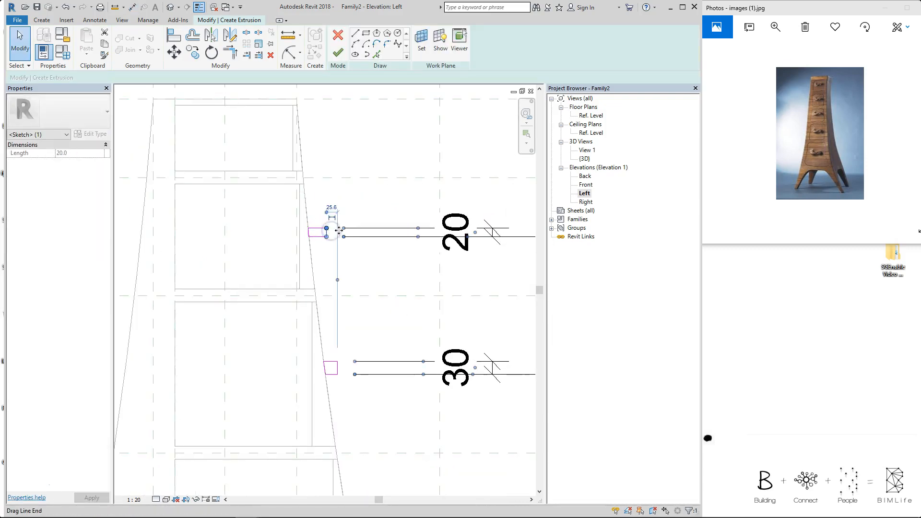
{"action": "left_click", "coordinate": [376, 201]}
{"action": "scroll", "coordinate": [373, 201], "scroll_direction": "down", "scroll_amount": 3}
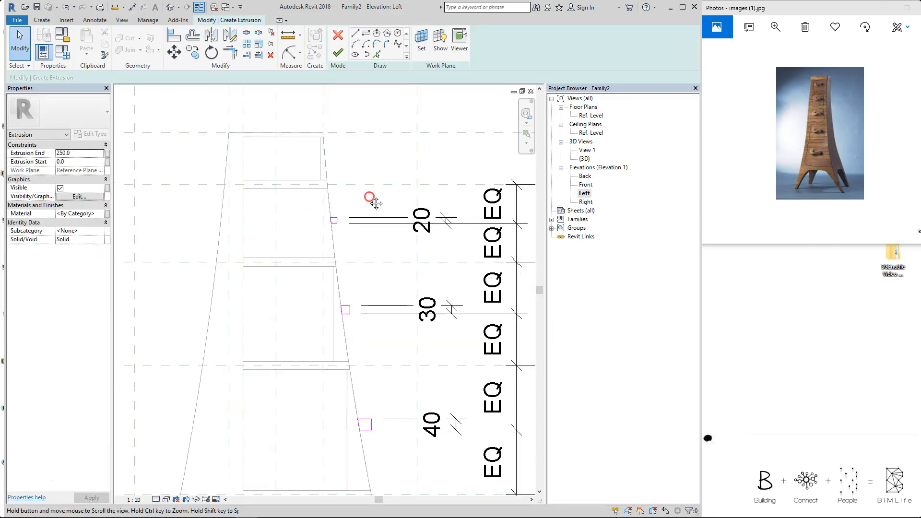
Nudge the outer vertical lines of the fourth and third drawers' handles slightly closer to the cabinet
{"action": "left_click", "coordinate": [372, 425]}
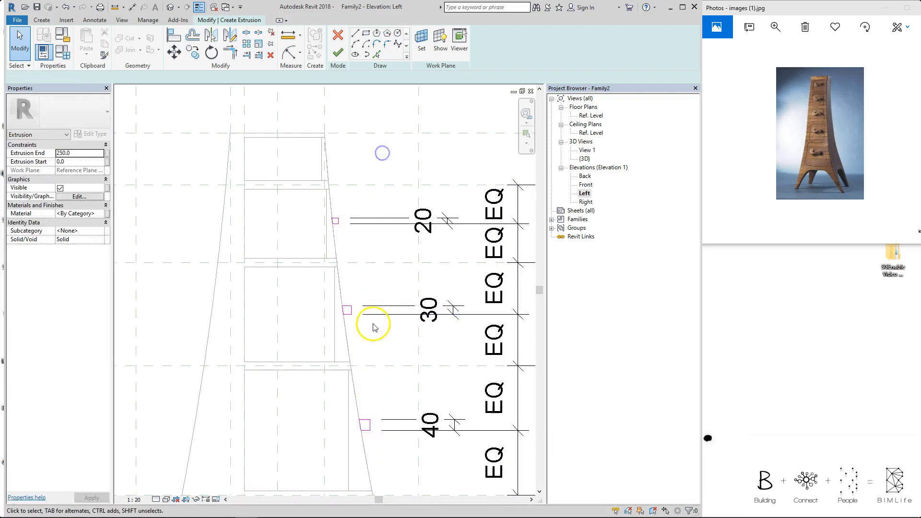
{"action": "left_click", "coordinate": [353, 311]}
{"action": "middle_click_drag", "start_coordinate": [380, 263], "coordinate": [308, 287]}
{"action": "left_click", "coordinate": [354, 286]}
{"action": "left_click", "coordinate": [374, 194]}
Pick the cabinet's curved front edge as a new sketch line for the top drawer's handle and lock it to the edge
{"action": "middle_click_drag", "start_coordinate": [307, 196], "coordinate": [314, 226]}
{"action": "scroll", "coordinate": [309, 196], "scroll_direction": "up", "scroll_amount": 2}
{"action": "middle_click_drag", "start_coordinate": [228, 201], "coordinate": [278, 193]}
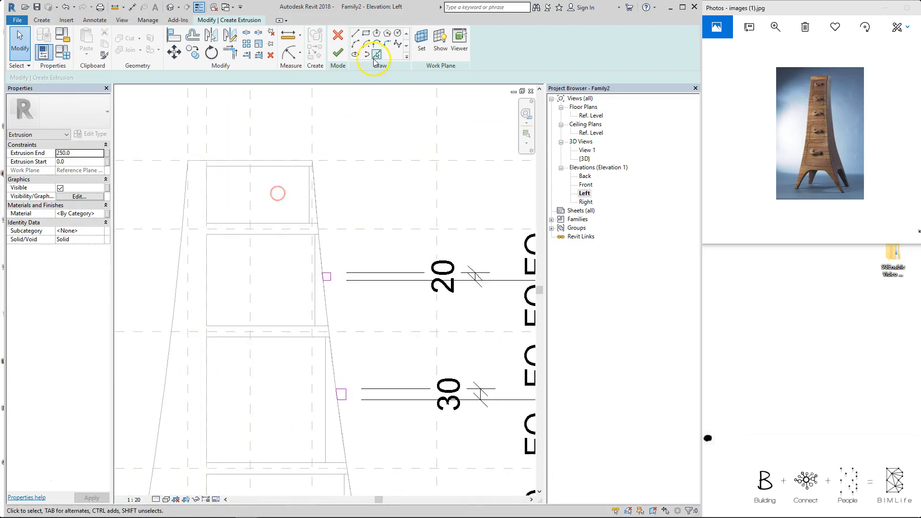
{"action": "left_click", "coordinate": [376, 54]}
{"action": "left_click", "coordinate": [315, 208]}
{"action": "scroll", "coordinate": [376, 355], "scroll_direction": "down", "scroll_amount": 2}
{"action": "left_click", "coordinate": [377, 356]}
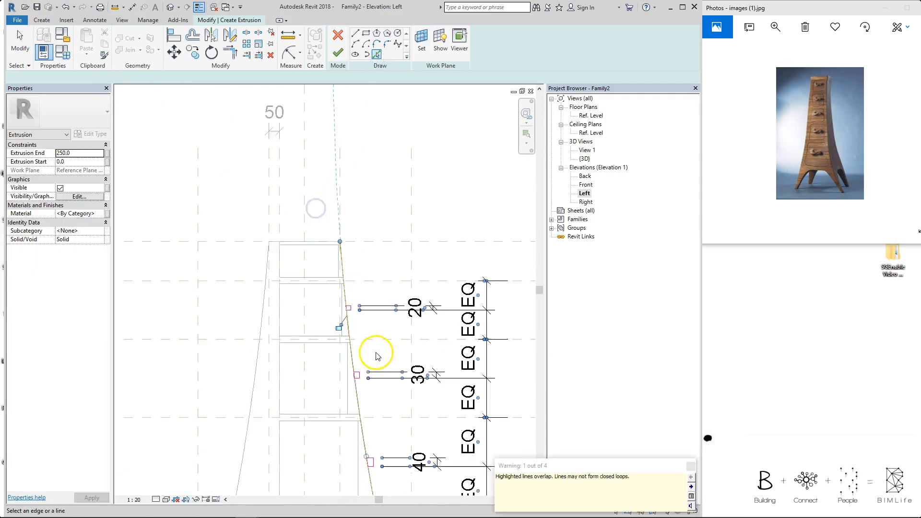
{"action": "left_click", "coordinate": [339, 325]}
Sketch a 10 mm high handle outline against the curved front edge at the top drawer
{"action": "scroll", "coordinate": [361, 234], "scroll_direction": "up", "scroll_amount": 2}
{"action": "left_click", "coordinate": [353, 36]}
{"action": "scroll", "coordinate": [333, 281], "scroll_direction": "up", "scroll_amount": 2}
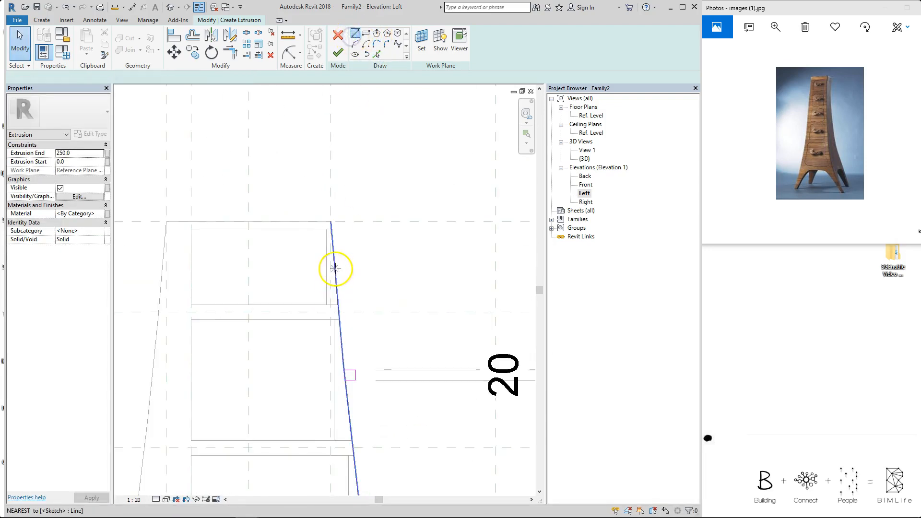
{"action": "left_click", "coordinate": [348, 259]}
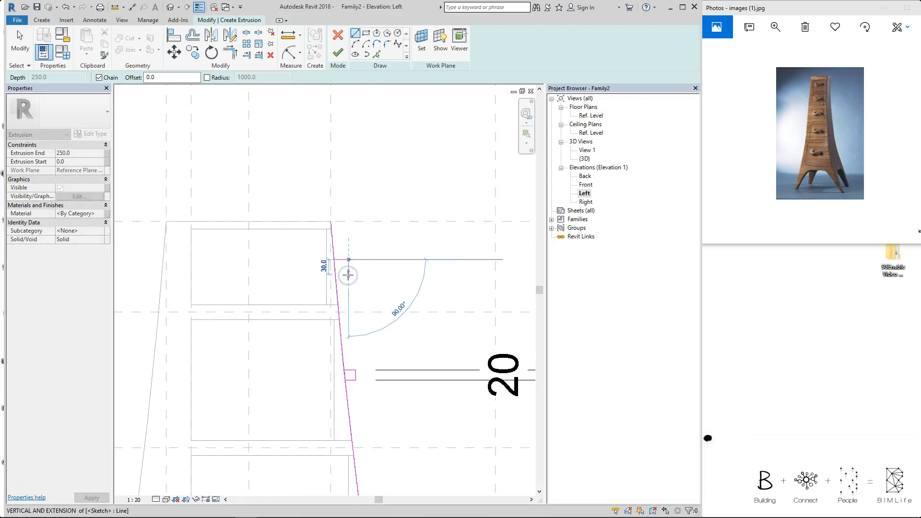
{"action": "key", "text": "Escape"}
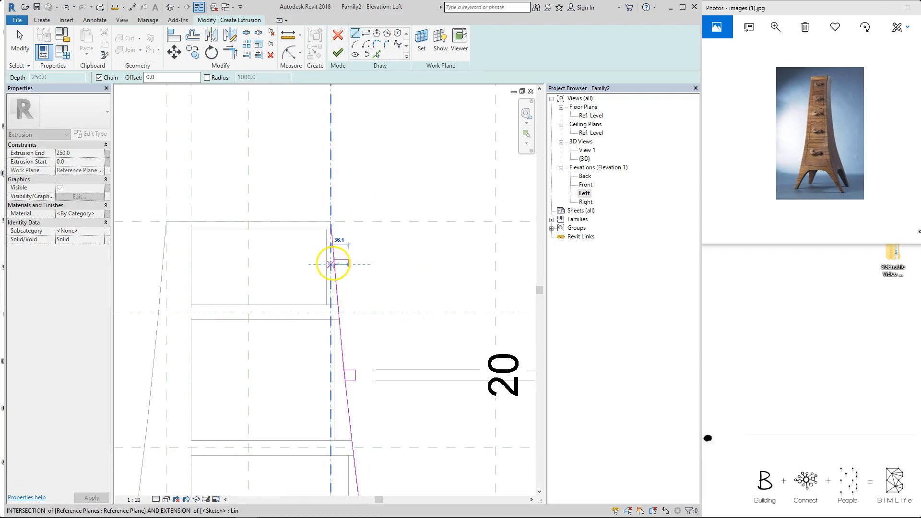
Dimension the height of the top drawer's handle outline
{"action": "key", "text": "d"}
{"action": "key", "text": "i"}
{"action": "scroll", "coordinate": [422, 280], "scroll_direction": "down", "scroll_amount": 3}
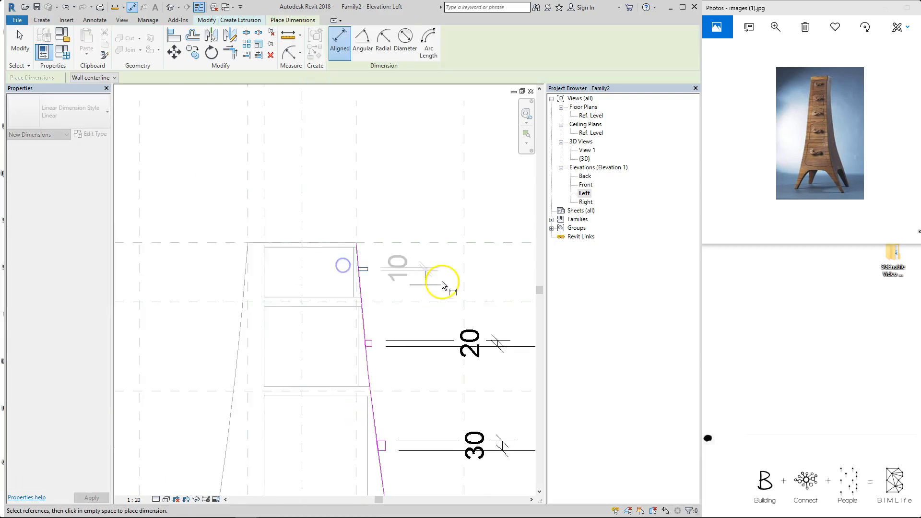
{"action": "left_click", "coordinate": [488, 274]}
{"action": "middle_click_drag", "start_coordinate": [452, 286], "coordinate": [389, 290]}
{"action": "scroll", "coordinate": [487, 280], "scroll_direction": "down", "scroll_amount": 2}
{"action": "middle_click_drag", "start_coordinate": [480, 273], "coordinate": [366, 274]}
{"action": "left_click", "coordinate": [437, 277]}
{"action": "scroll", "coordinate": [322, 295], "scroll_direction": "up", "scroll_amount": 2}
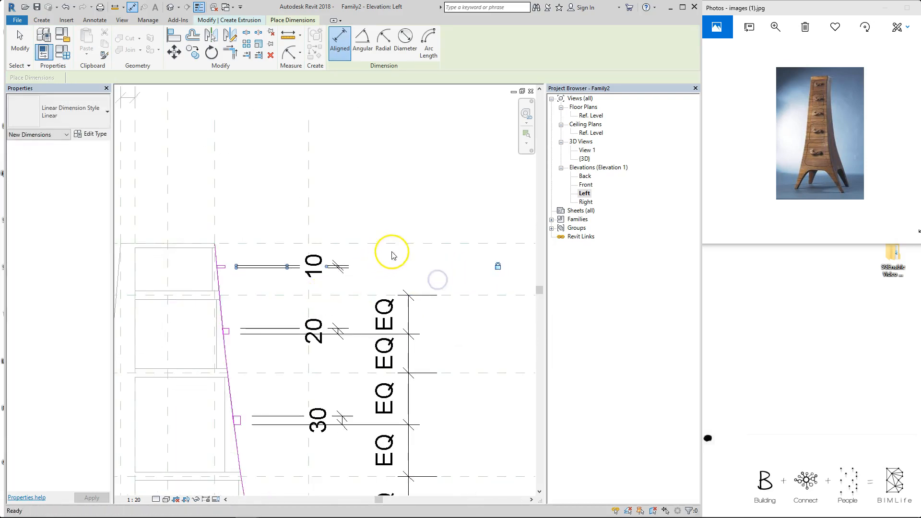
Dimension the top drawer's handle between the drawer's upper and lower reference planes and set the spacing to equal
{"action": "left_click", "coordinate": [385, 245]}
{"action": "left_click", "coordinate": [351, 295]}
{"action": "scroll", "coordinate": [220, 278], "scroll_direction": "up", "scroll_amount": 2}
{"action": "left_click", "coordinate": [224, 266]}
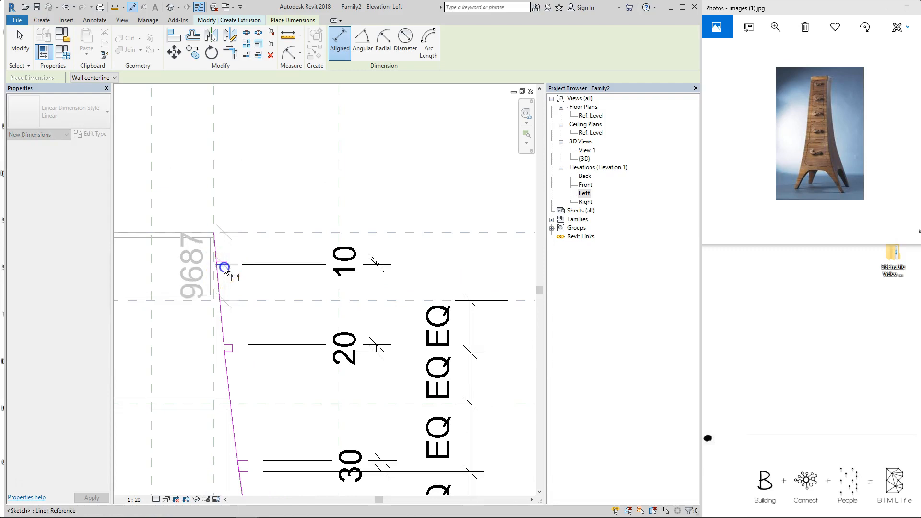
{"action": "left_click", "coordinate": [468, 276]}
{"action": "scroll", "coordinate": [510, 268], "scroll_direction": "down", "scroll_amount": 2}
{"action": "left_click", "coordinate": [413, 221]}
Trim the curved edge line to the top and bottom lines of the top drawer's handle outline
{"action": "scroll", "coordinate": [351, 265], "scroll_direction": "up", "scroll_amount": 2}
{"action": "scroll", "coordinate": [358, 291], "scroll_direction": "up", "scroll_amount": 3}
{"action": "key", "text": "t"}
{"action": "key", "text": "r"}
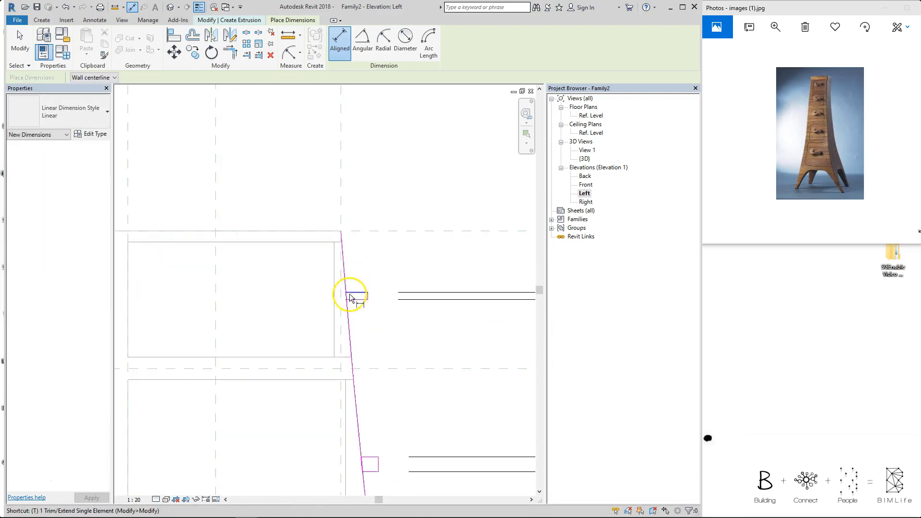
{"action": "left_click", "coordinate": [347, 298]}
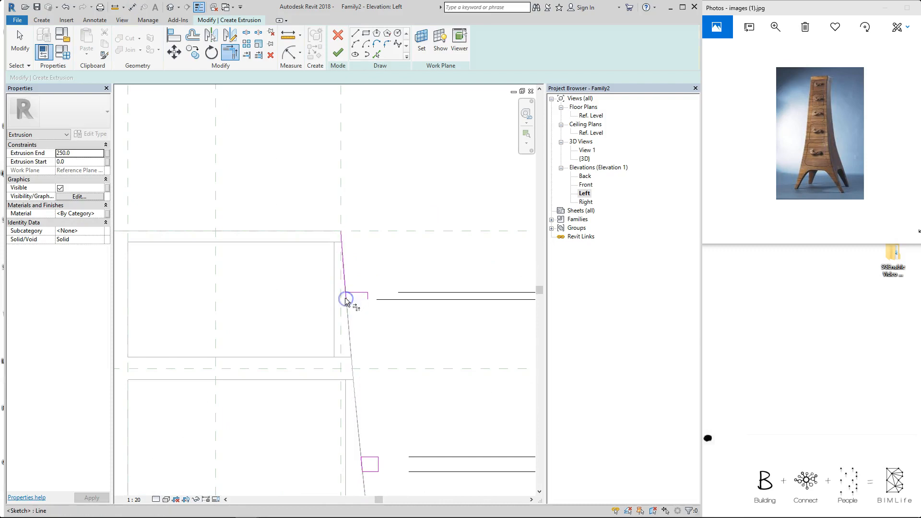
{"action": "scroll", "coordinate": [363, 301], "scroll_direction": "up", "scroll_amount": 2}
{"action": "left_click", "coordinate": [346, 291]}
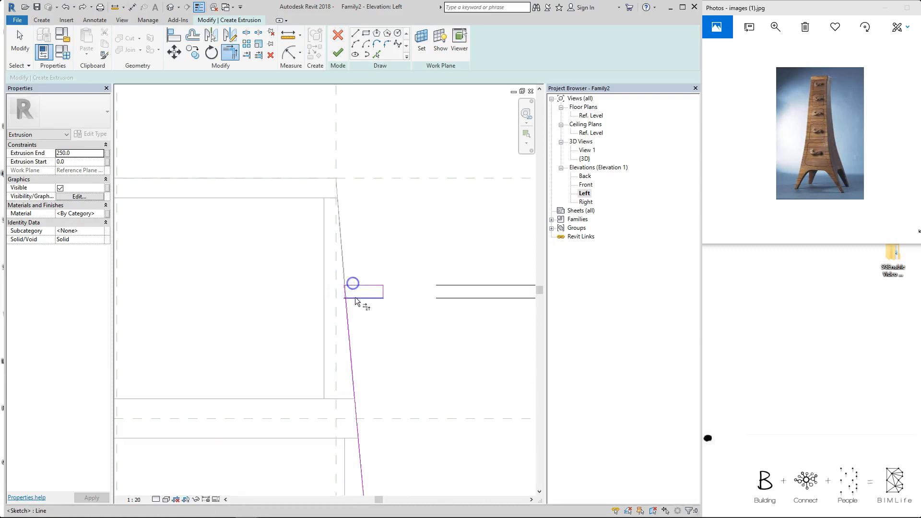
{"action": "key", "text": "Escape"}
{"action": "key", "text": "Escape"}
Nudge the outer vertical line of the top drawer's handle slightly closer to the cabinet
{"action": "left_click", "coordinate": [383, 294]}
{"action": "left_click_drag", "start_coordinate": [384, 295], "coordinate": [381, 292]}
{"action": "key", "text": "ctrl+z"}
{"action": "left_click", "coordinate": [381, 292]}
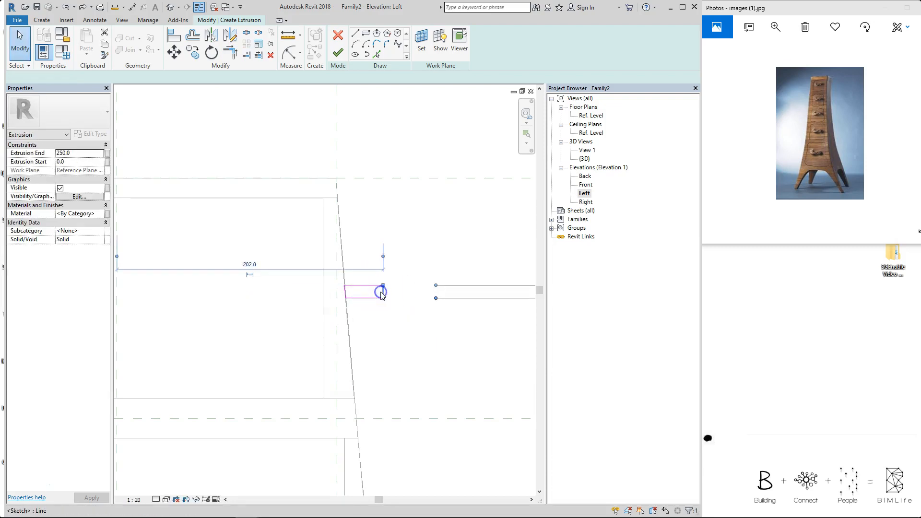
{"action": "key", "text": "Left"}
{"action": "key", "text": "Left"}
{"action": "left_click", "coordinate": [426, 226]}
Finish the sketch of the five handles and view the extrusion on the chest in 3D
{"action": "scroll", "coordinate": [425, 225], "scroll_direction": "down", "scroll_amount": 3}
{"action": "middle_click_drag", "start_coordinate": [426, 254], "coordinate": [380, 217]}
{"action": "scroll", "coordinate": [370, 226], "scroll_direction": "down", "scroll_amount": 4}
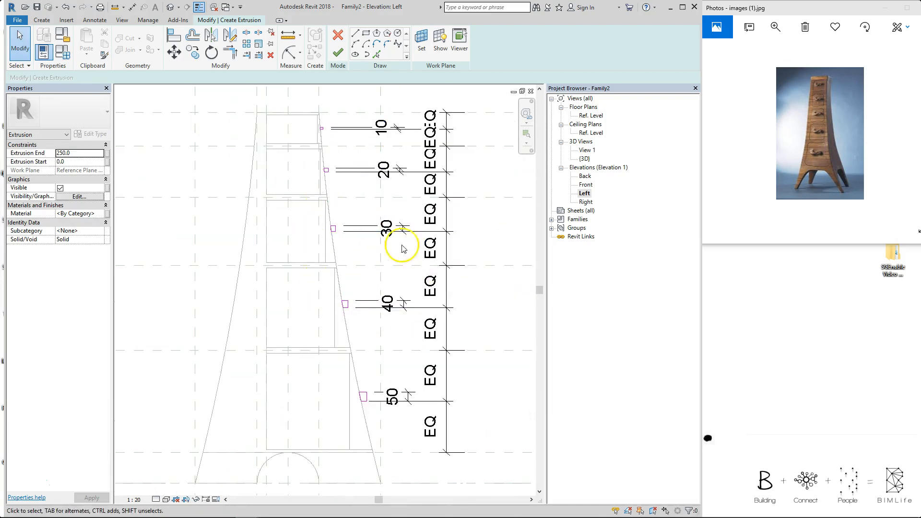
{"action": "left_click", "coordinate": [337, 54]}
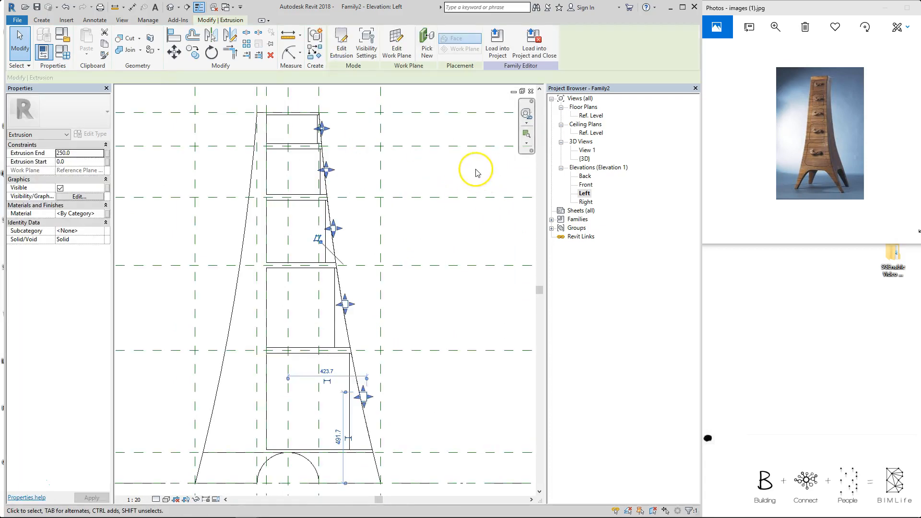
{"action": "left_click", "coordinate": [586, 185]}
{"action": "left_click", "coordinate": [448, 135]}
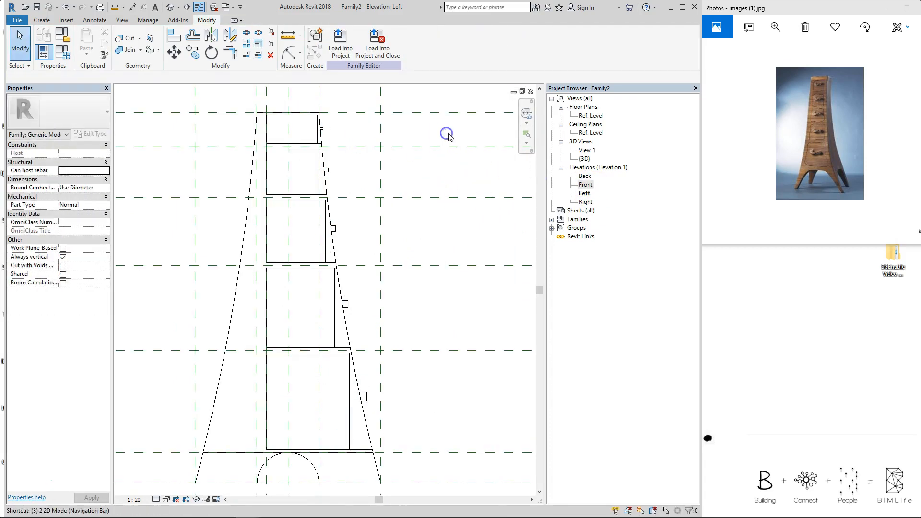
{"action": "middle_click_drag", "start_coordinate": [464, 319], "coordinate": [342, 431], "text": "shift"}
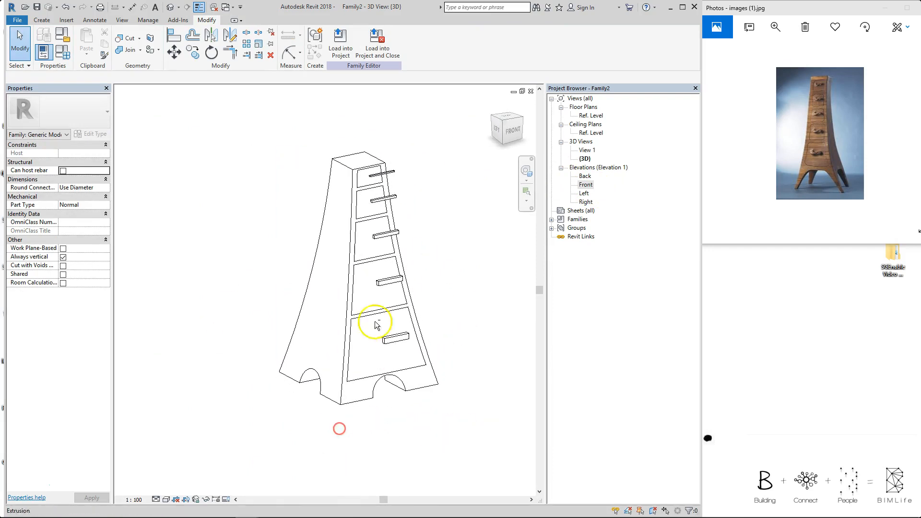
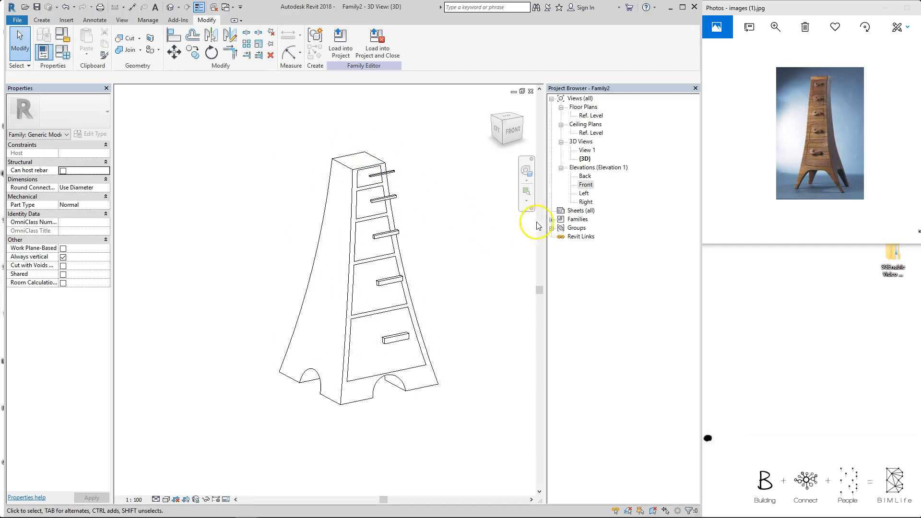
Draw two vertical reference planes in the Front elevation, one on each side of the chest's centre plane
{"action": "double_click", "coordinate": [587, 185]}
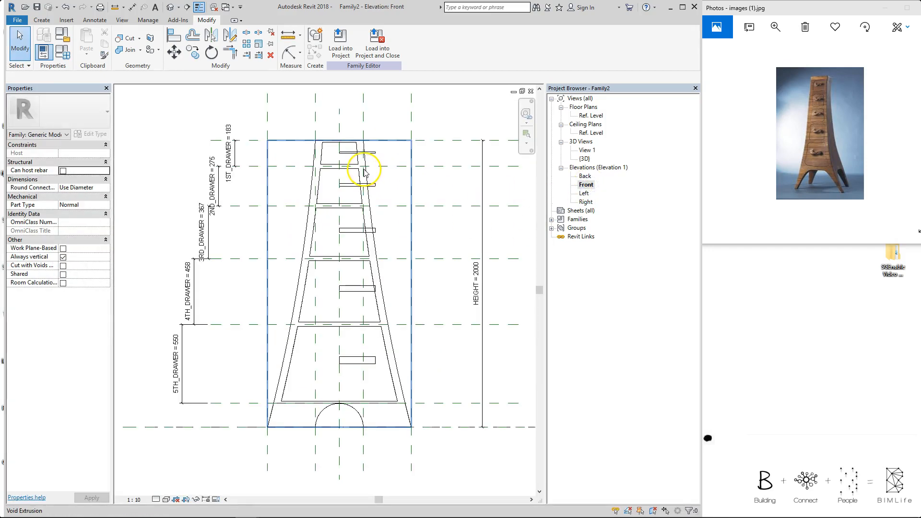
{"action": "mouse_move", "coordinate": [368, 169]}
{"action": "middle_mouse_down"}
{"action": "mouse_move", "coordinate": [406, 224]}
{"action": "mouse_move", "coordinate": [349, 149]}
{"action": "middle_mouse_up"}
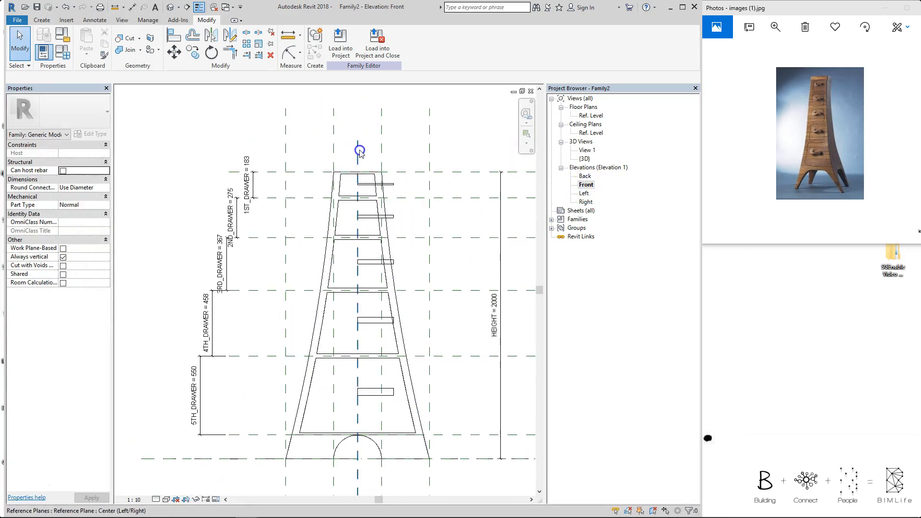
{"action": "left_click", "coordinate": [359, 151]}
{"action": "key", "text": "r"}
{"action": "key", "text": "p"}
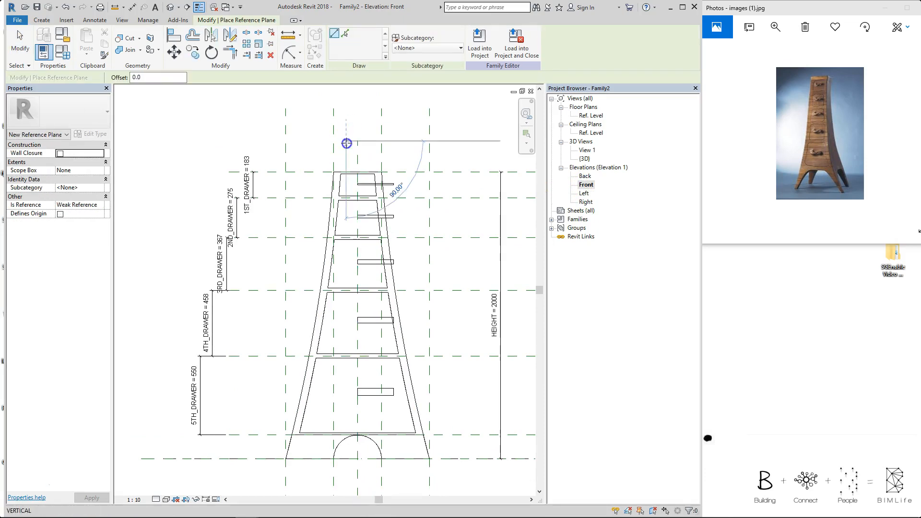
{"action": "left_click", "coordinate": [345, 479]}
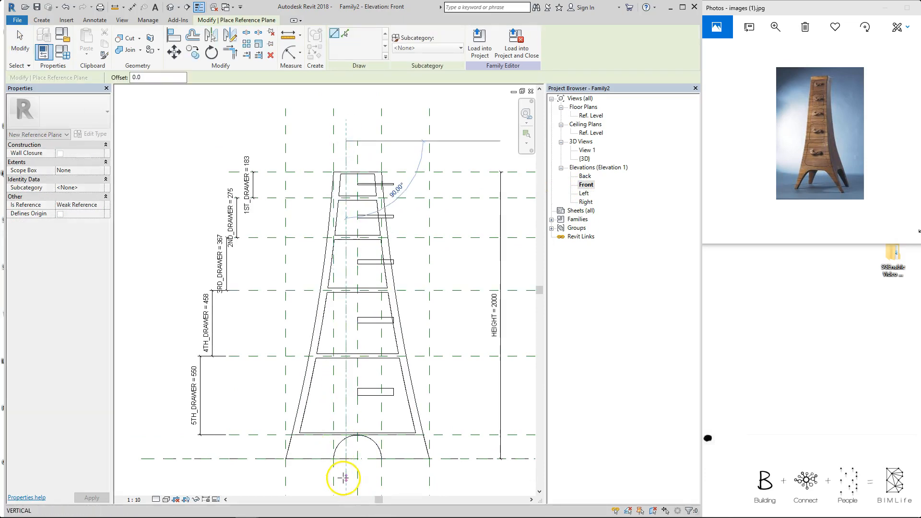
{"action": "left_click", "coordinate": [368, 141]}
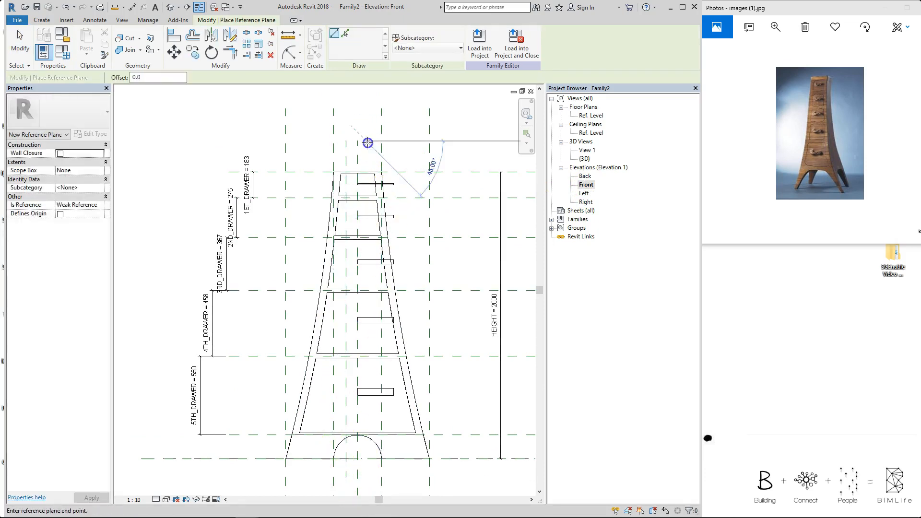
{"action": "left_click", "coordinate": [372, 477]}
Dimension both new reference planes to the centre plane above the chest
{"action": "key", "text": "d"}
{"action": "key", "text": "i"}
{"action": "scroll", "coordinate": [359, 161], "scroll_direction": "up", "scroll_amount": 2}
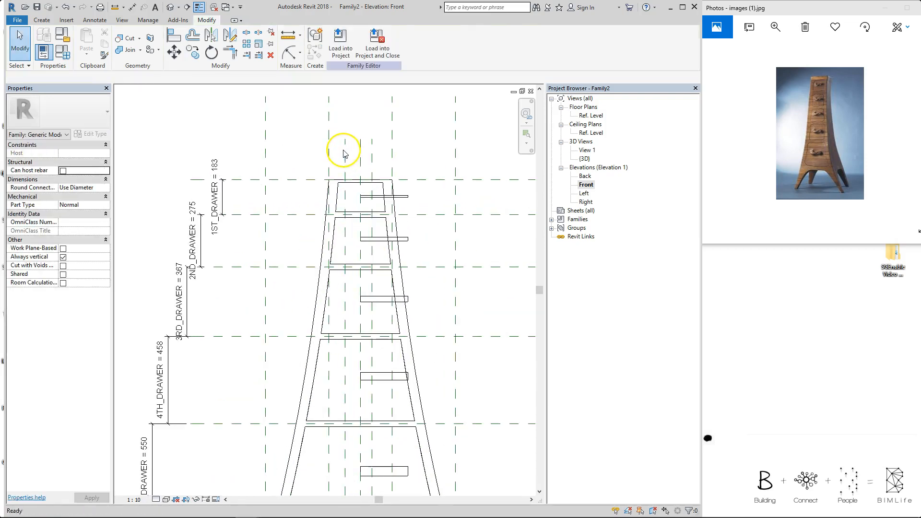
{"action": "left_click", "coordinate": [360, 157]}
{"action": "left_click", "coordinate": [357, 115]}
{"action": "left_click", "coordinate": [360, 161]}
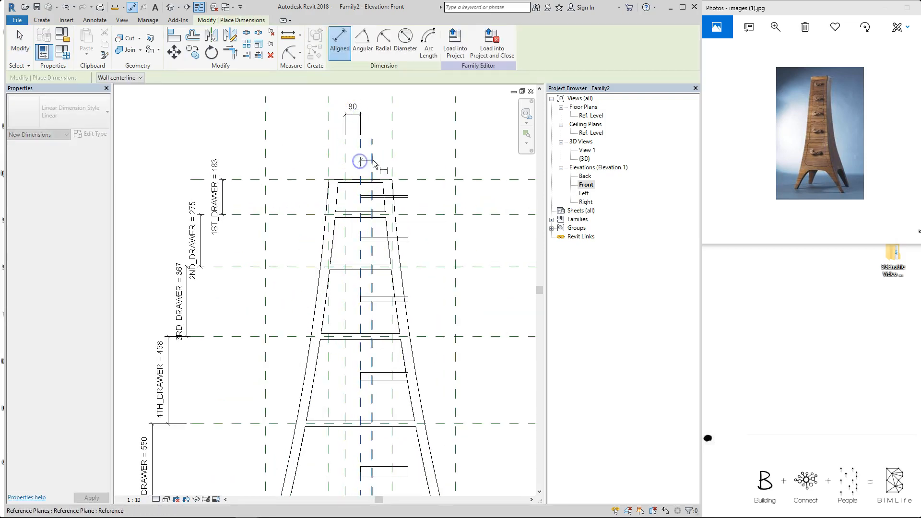
{"action": "left_click", "coordinate": [382, 118]}
{"action": "key", "text": "Escape"}
{"action": "key", "text": "Escape"}
Set both reference planes 50 mm from the centre plane and lock the two dimensions
{"action": "left_click", "coordinate": [344, 155]}
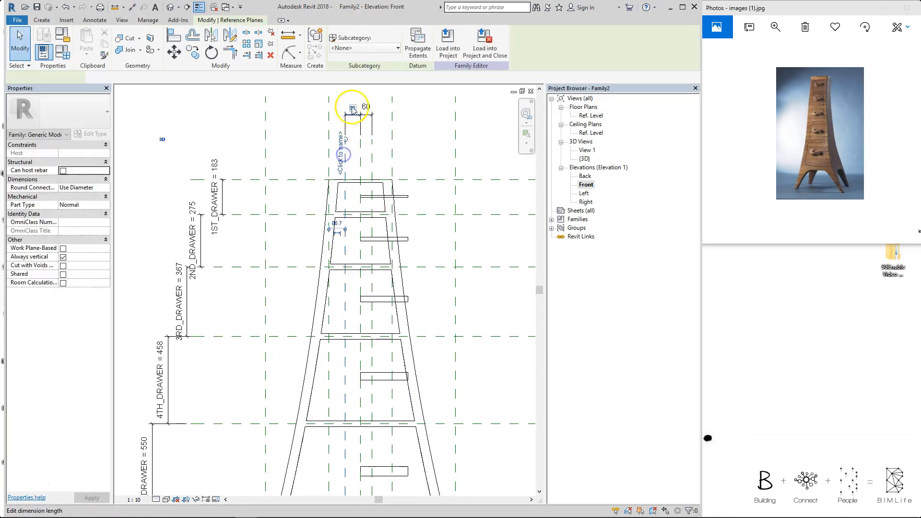
{"action": "left_click", "coordinate": [352, 107]}
{"action": "type", "text": "50"}
{"action": "key", "text": "Return"}
{"action": "left_click", "coordinate": [421, 134]}
{"action": "left_click", "coordinate": [370, 140]}
{"action": "left_click", "coordinate": [369, 107]}
{"action": "type", "text": "50"}
{"action": "left_click", "coordinate": [419, 124]}
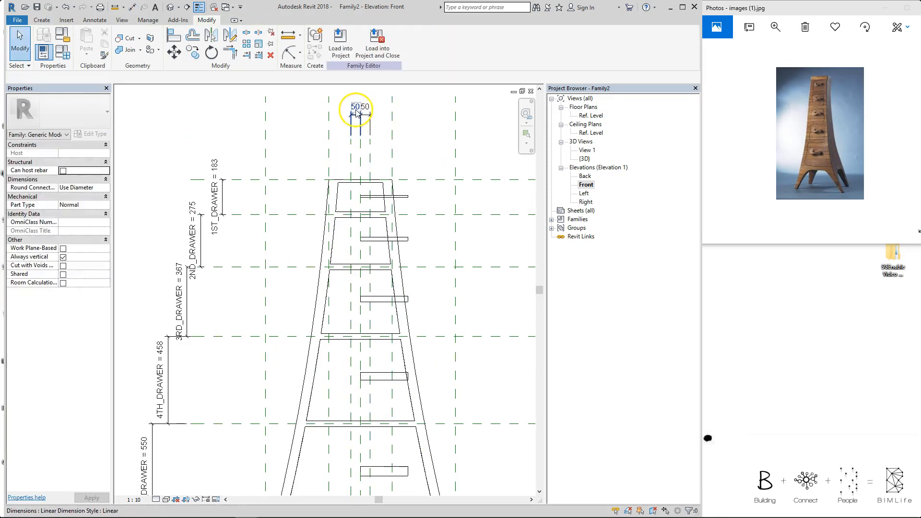
{"action": "left_click", "coordinate": [357, 114]}
{"action": "left_click", "coordinate": [365, 114]}
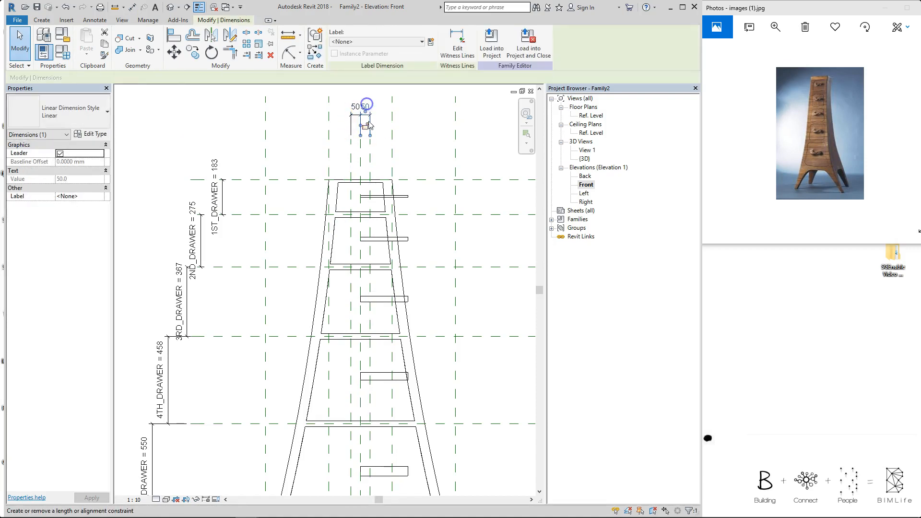
{"action": "left_click", "coordinate": [427, 135]}
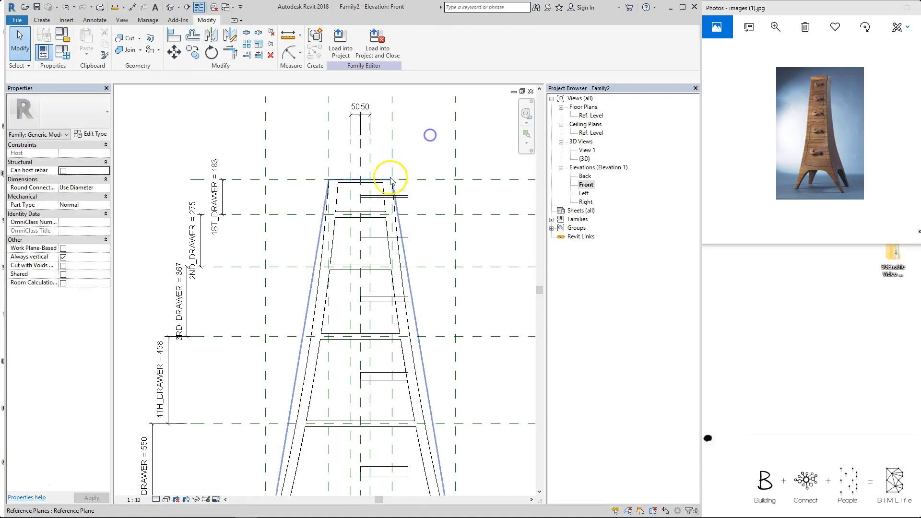
Align the two ends of the handle extrusion to the new reference planes, lock them, and check the handles in 3D
{"action": "key", "text": "a"}
{"action": "key", "text": "l"}
{"action": "left_click", "coordinate": [352, 146]}
{"action": "left_click", "coordinate": [336, 301]}
{"action": "left_click", "coordinate": [368, 159]}
{"action": "left_click", "coordinate": [408, 197]}
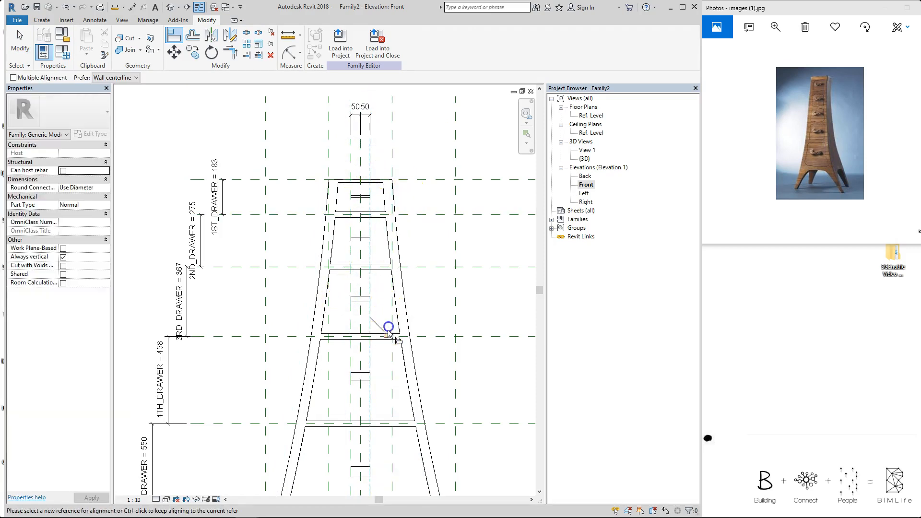
{"action": "key", "text": "ctrl+Tab"}
{"action": "scroll", "coordinate": [411, 225], "scroll_direction": "down", "scroll_amount": 1}
{"action": "mouse_move", "coordinate": [424, 286]}
{"action": "middle_mouse_down", "text": "shift"}
{"action": "mouse_move", "coordinate": [437, 297]}
{"action": "mouse_move", "coordinate": [422, 298]}
{"action": "middle_mouse_up", "text": "shift"}
{"action": "key", "text": "ctrl+Tab"}
{"action": "key", "text": "Escape"}
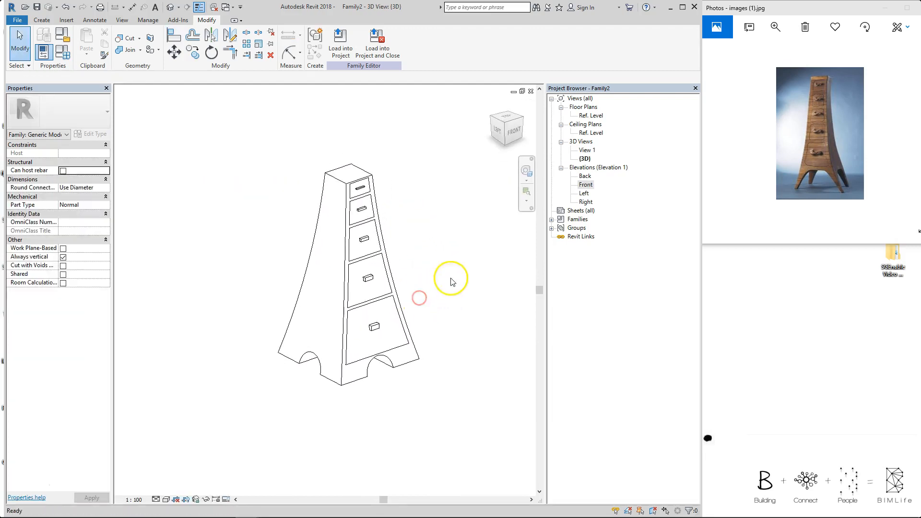
Try a BOTTOM_LENGTH of 1500 in the family types and inspect the handles on the enlarged chest
{"action": "key", "text": "f"}
{"action": "key", "text": "t"}
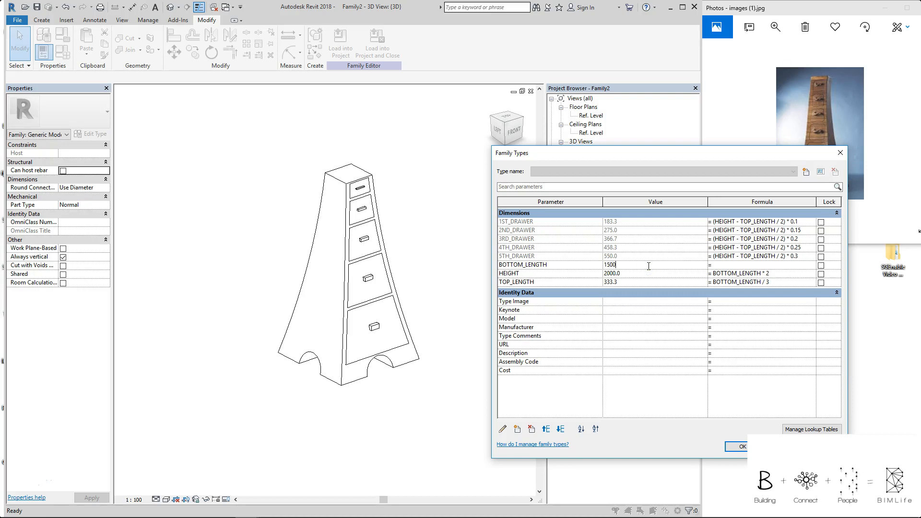
{"action": "key", "text": "Return"}
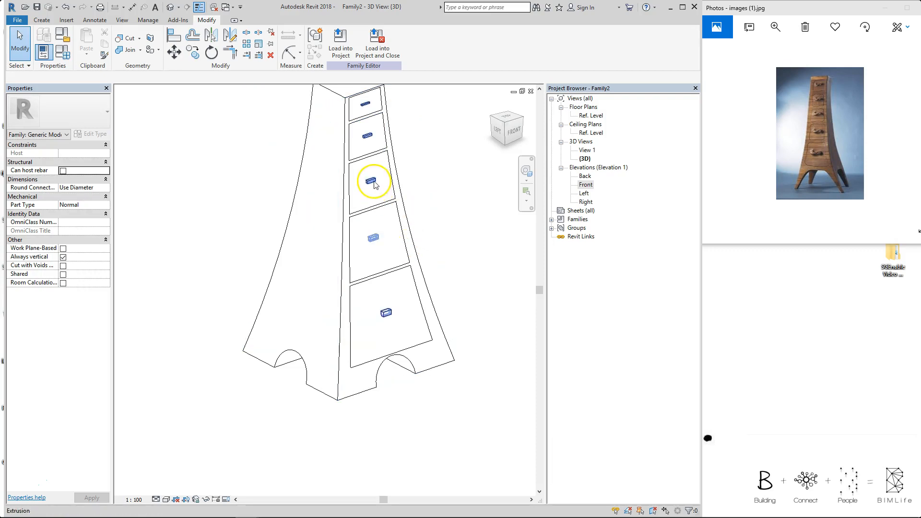
{"action": "middle_click_drag", "start_coordinate": [374, 171], "coordinate": [327, 200]}
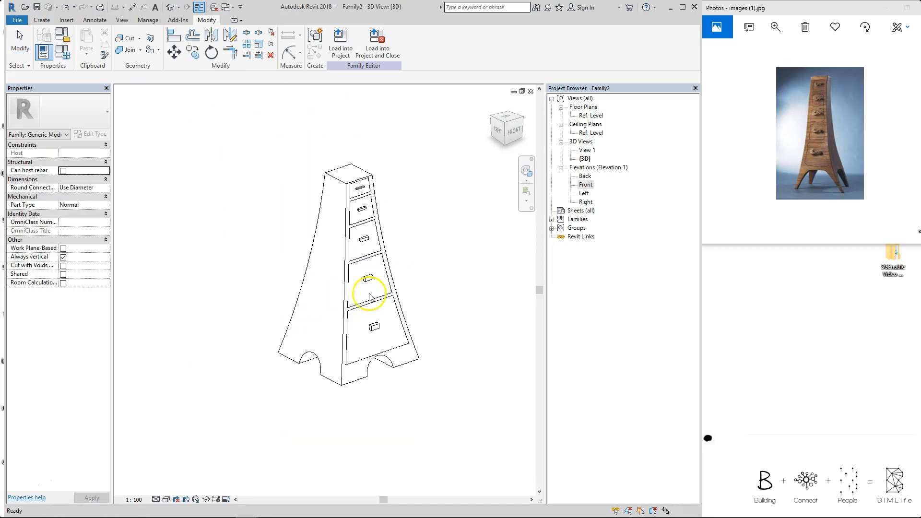
Edit the handle extrusion in the Left elevation, picking the curved front edge as a new line for the fourth drawer's handle
{"action": "double_click", "coordinate": [584, 194]}
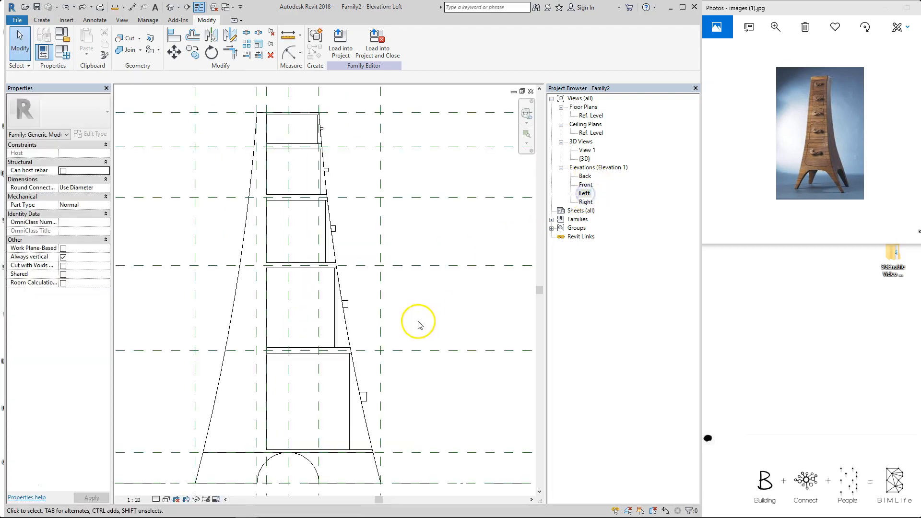
{"action": "double_click", "coordinate": [349, 303]}
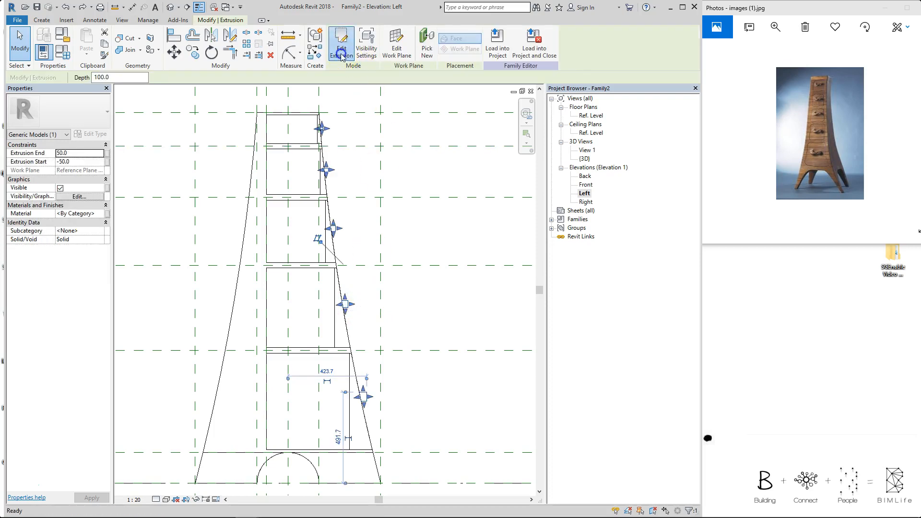
{"action": "scroll", "coordinate": [353, 302], "scroll_direction": "up", "scroll_amount": 3}
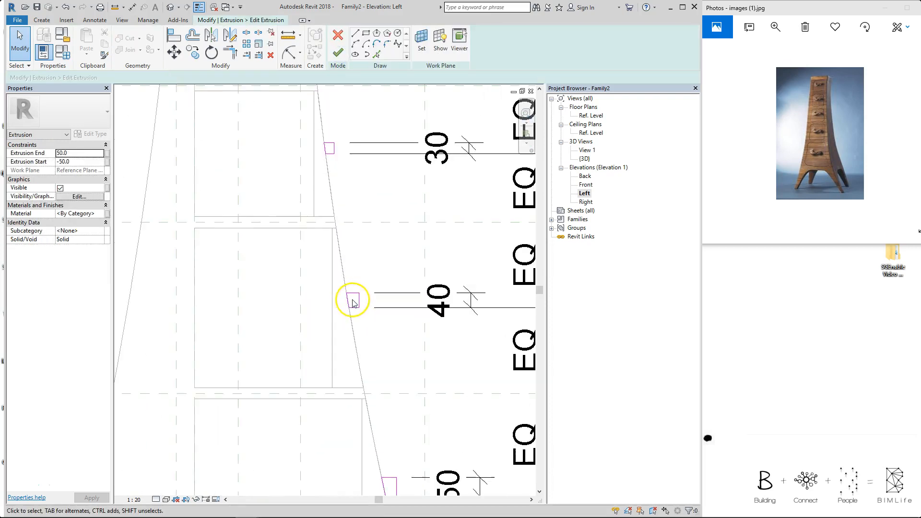
{"action": "scroll", "coordinate": [381, 298], "scroll_direction": "down", "scroll_amount": 4}
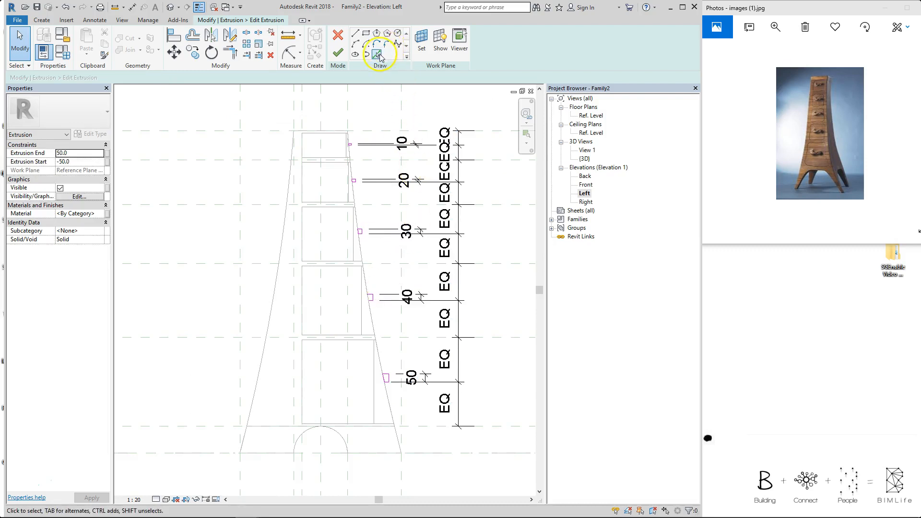
{"action": "left_click", "coordinate": [377, 54]}
{"action": "left_click", "coordinate": [363, 288]}
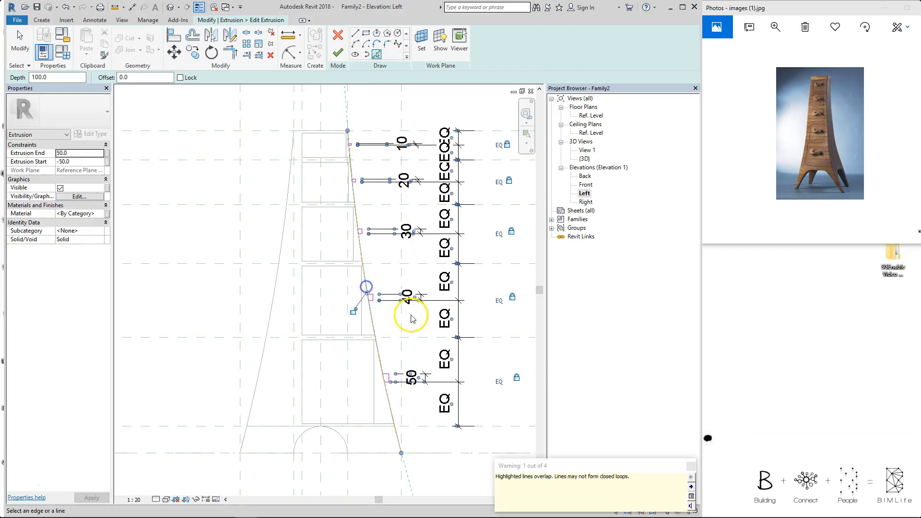
Trim the curved edge line to the fourth drawer's handle outline and finish the handle sketch
{"action": "scroll", "coordinate": [379, 292], "scroll_direction": "up", "scroll_amount": 4}
{"action": "key", "text": "t"}
{"action": "key", "text": "r"}
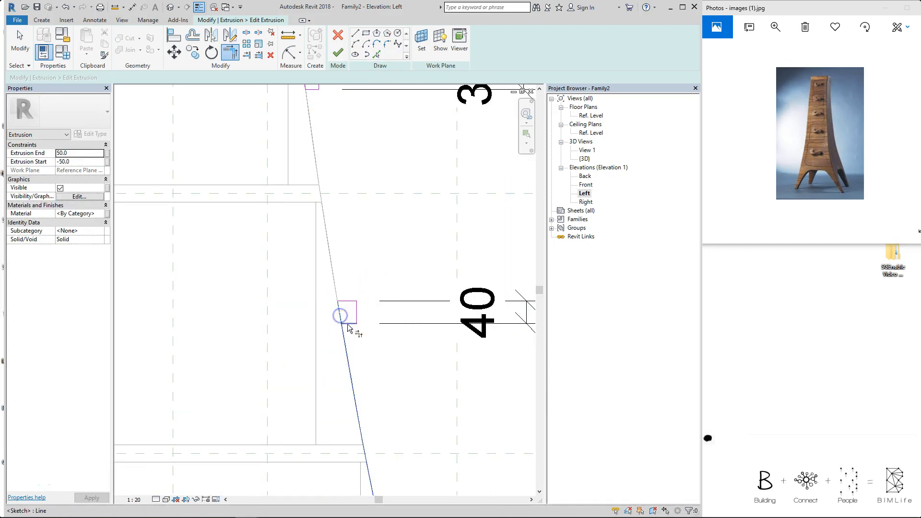
{"action": "scroll", "coordinate": [355, 259], "scroll_direction": "down", "scroll_amount": 2}
{"action": "scroll", "coordinate": [376, 247], "scroll_direction": "down", "scroll_amount": 3}
{"action": "left_click", "coordinate": [339, 51]}
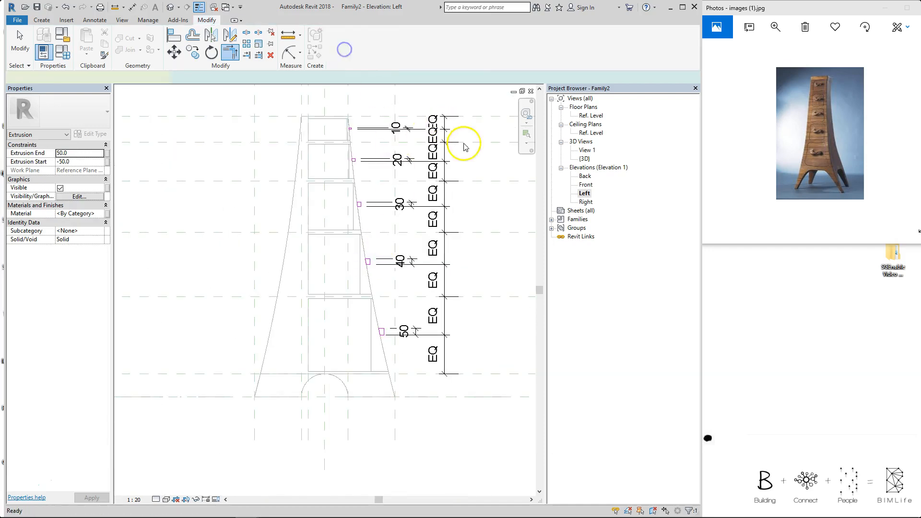
Test the family in 3D with BOTTOM_LENGTH set to 1500 and undo the size change
{"action": "key", "text": "3"}
{"action": "key", "text": "d"}
{"action": "key", "text": "f"}
{"action": "key", "text": "t"}
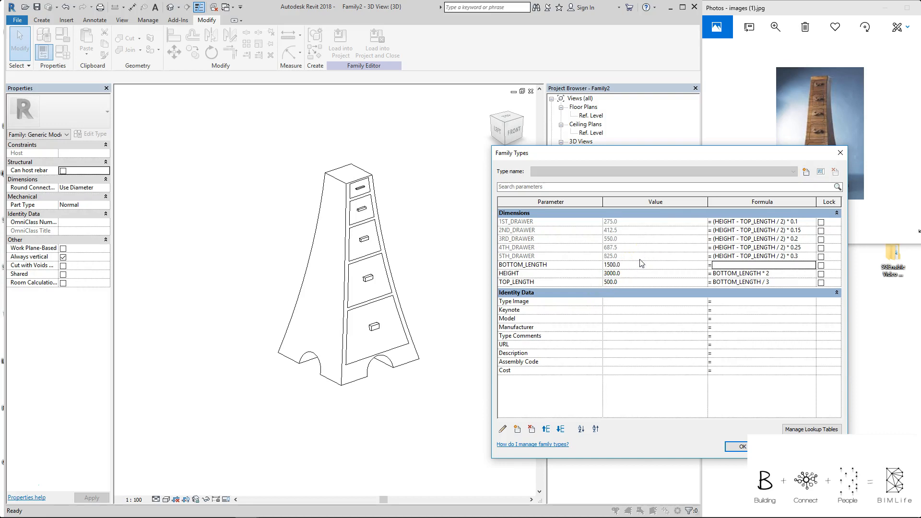
{"action": "key", "text": "Return"}
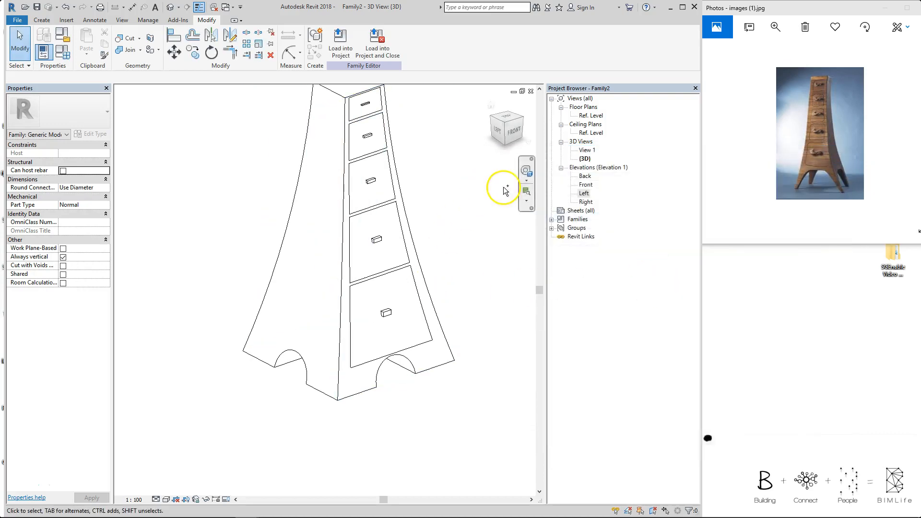
{"action": "key", "text": "ctrl+z"}
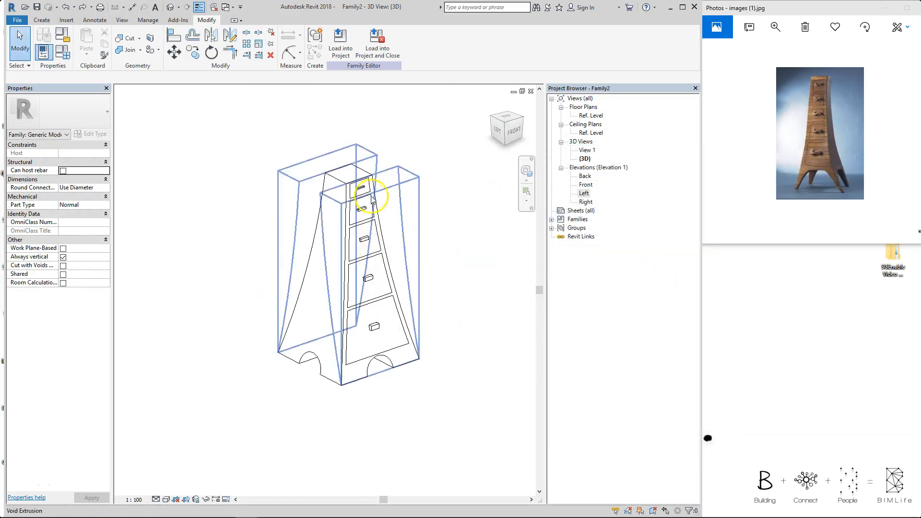
{"action": "mouse_move", "coordinate": [460, 284]}
{"action": "middle_mouse_down", "text": "shift"}
{"action": "mouse_move", "coordinate": [413, 294]}
{"action": "mouse_move", "coordinate": [286, 160]}
{"action": "mouse_move", "coordinate": [277, 329]}
{"action": "mouse_move", "coordinate": [479, 309]}
{"action": "mouse_move", "coordinate": [455, 299]}
{"action": "middle_mouse_up", "text": "shift"}
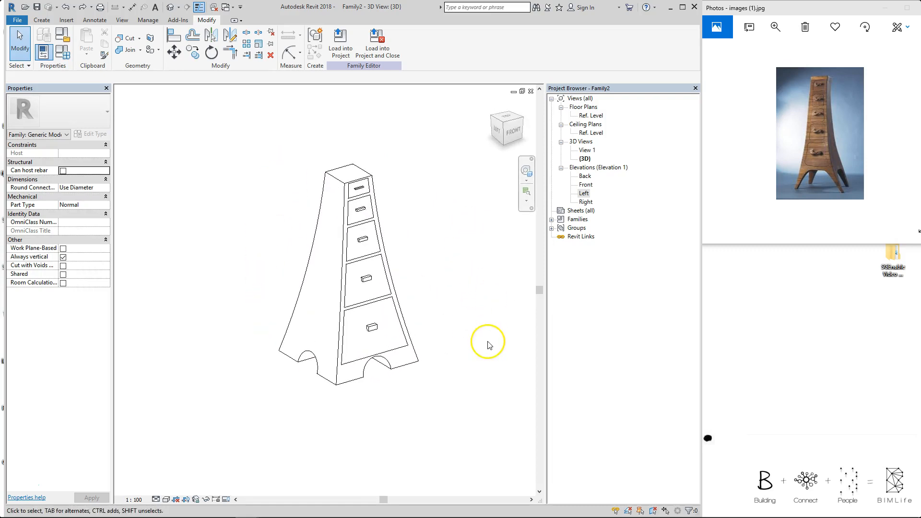
{"action": "left_click", "coordinate": [373, 230]}
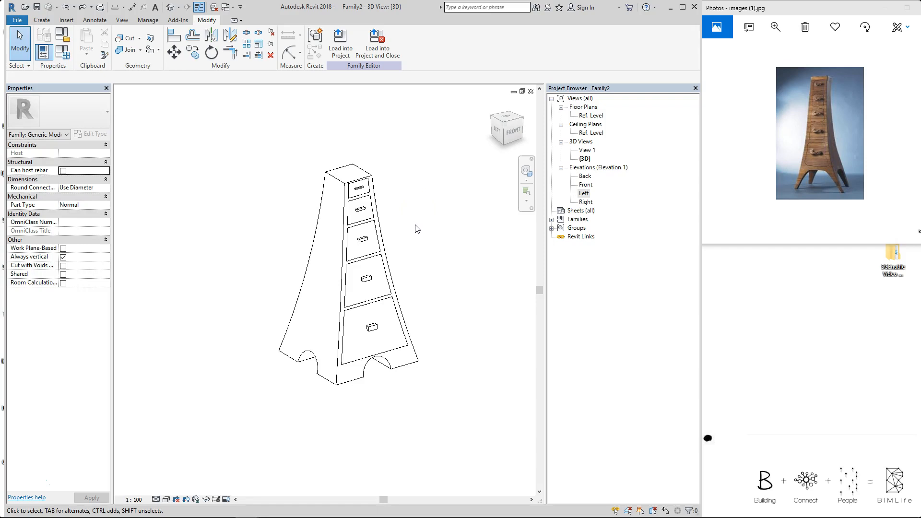
{"action": "left_click", "coordinate": [420, 209]}
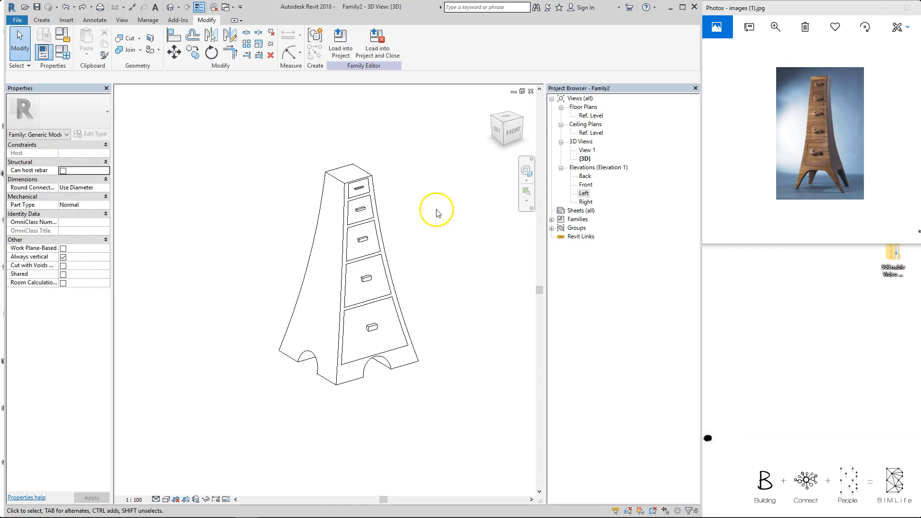